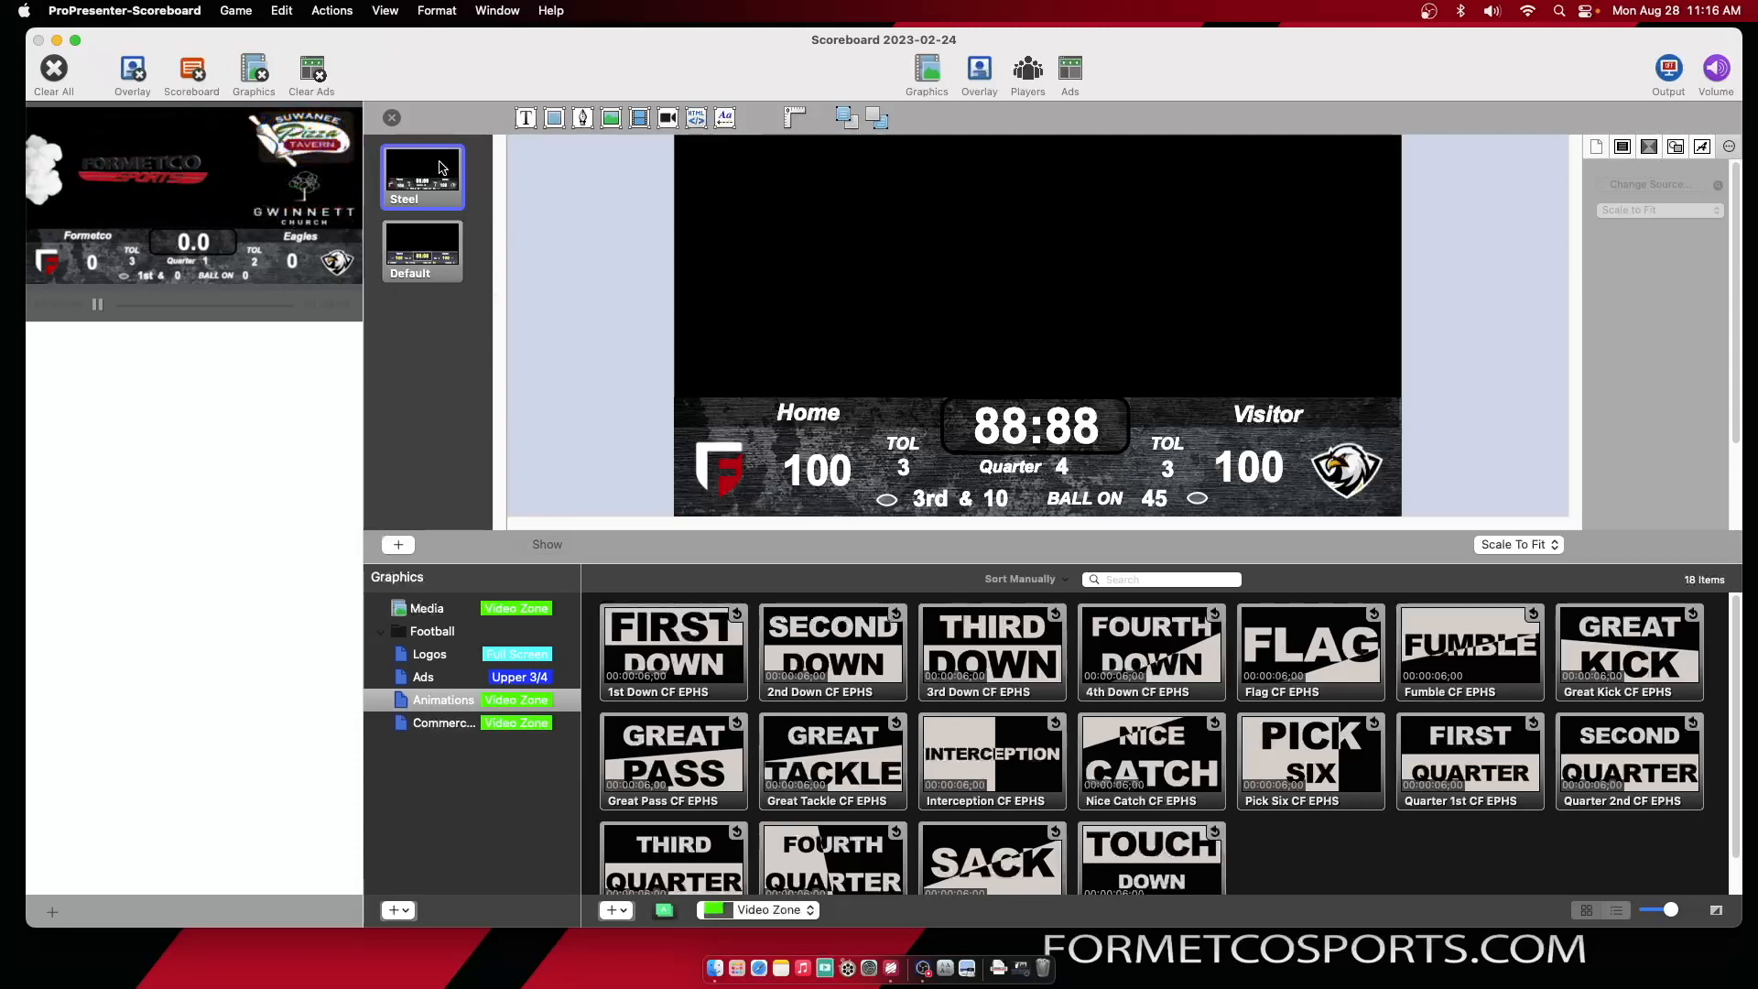
Compare the Steel and Default scoreboard layouts and look through the inspector's text, build, document and object property pages
{"action": "left_click", "coordinate": [417, 242]}
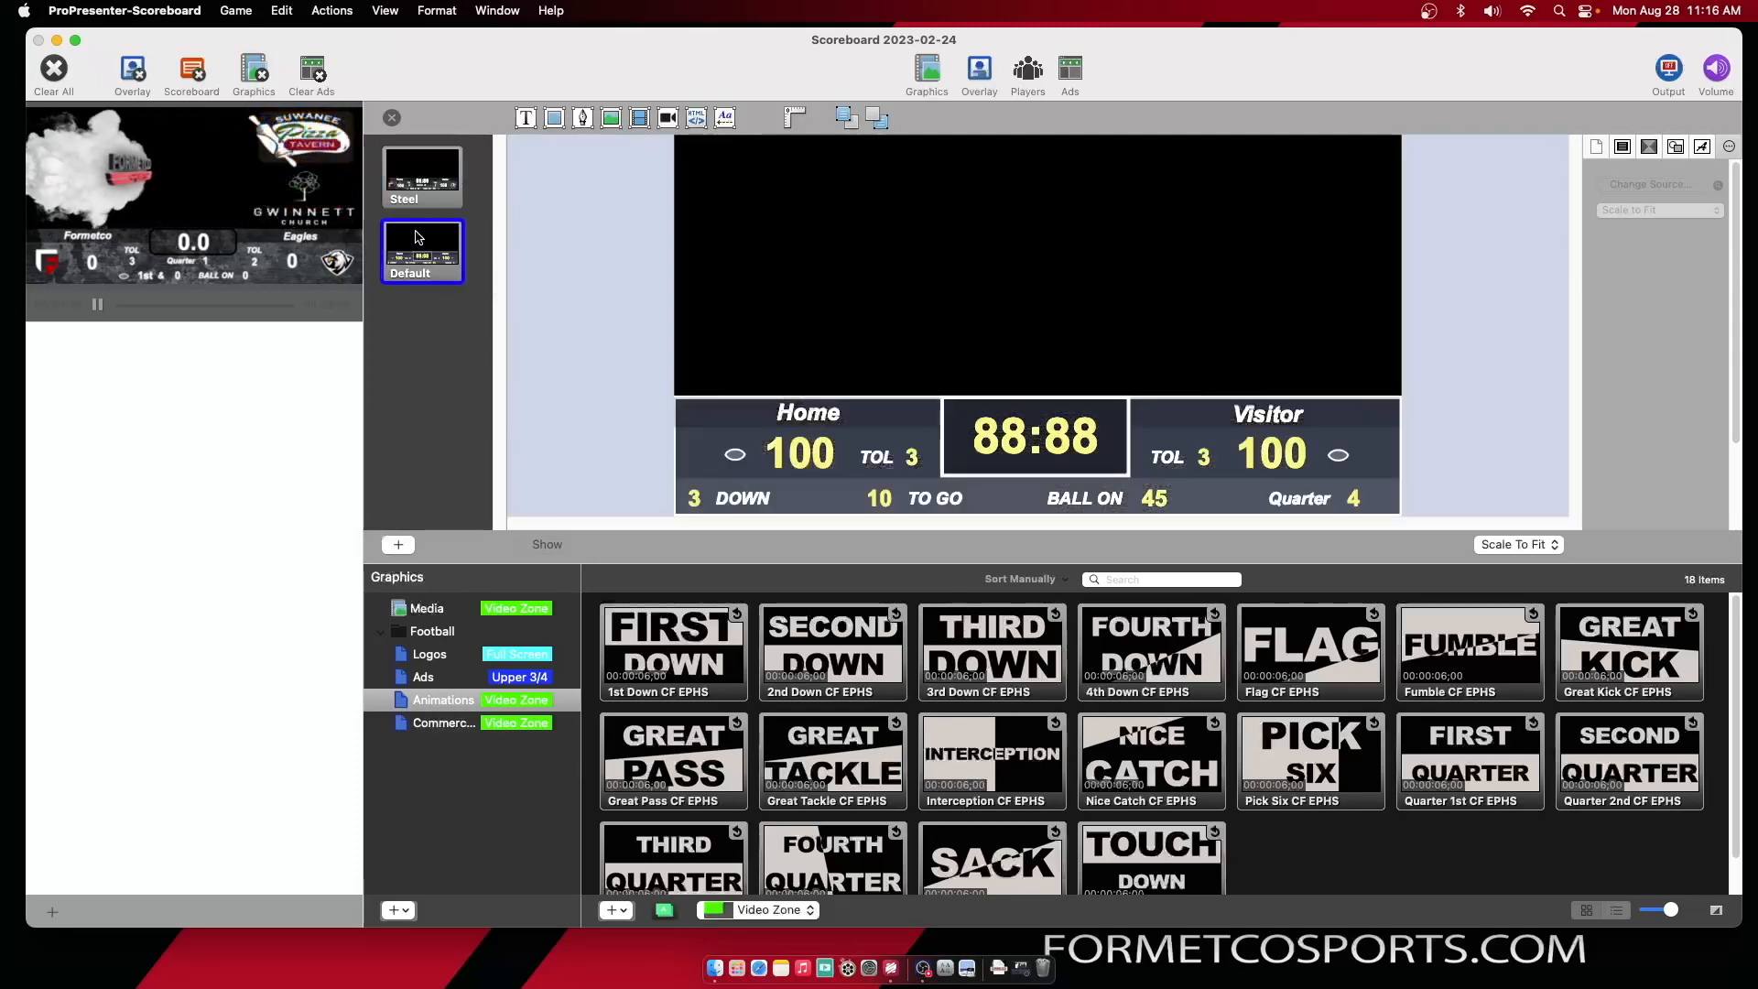
{"action": "left_click", "coordinate": [421, 172]}
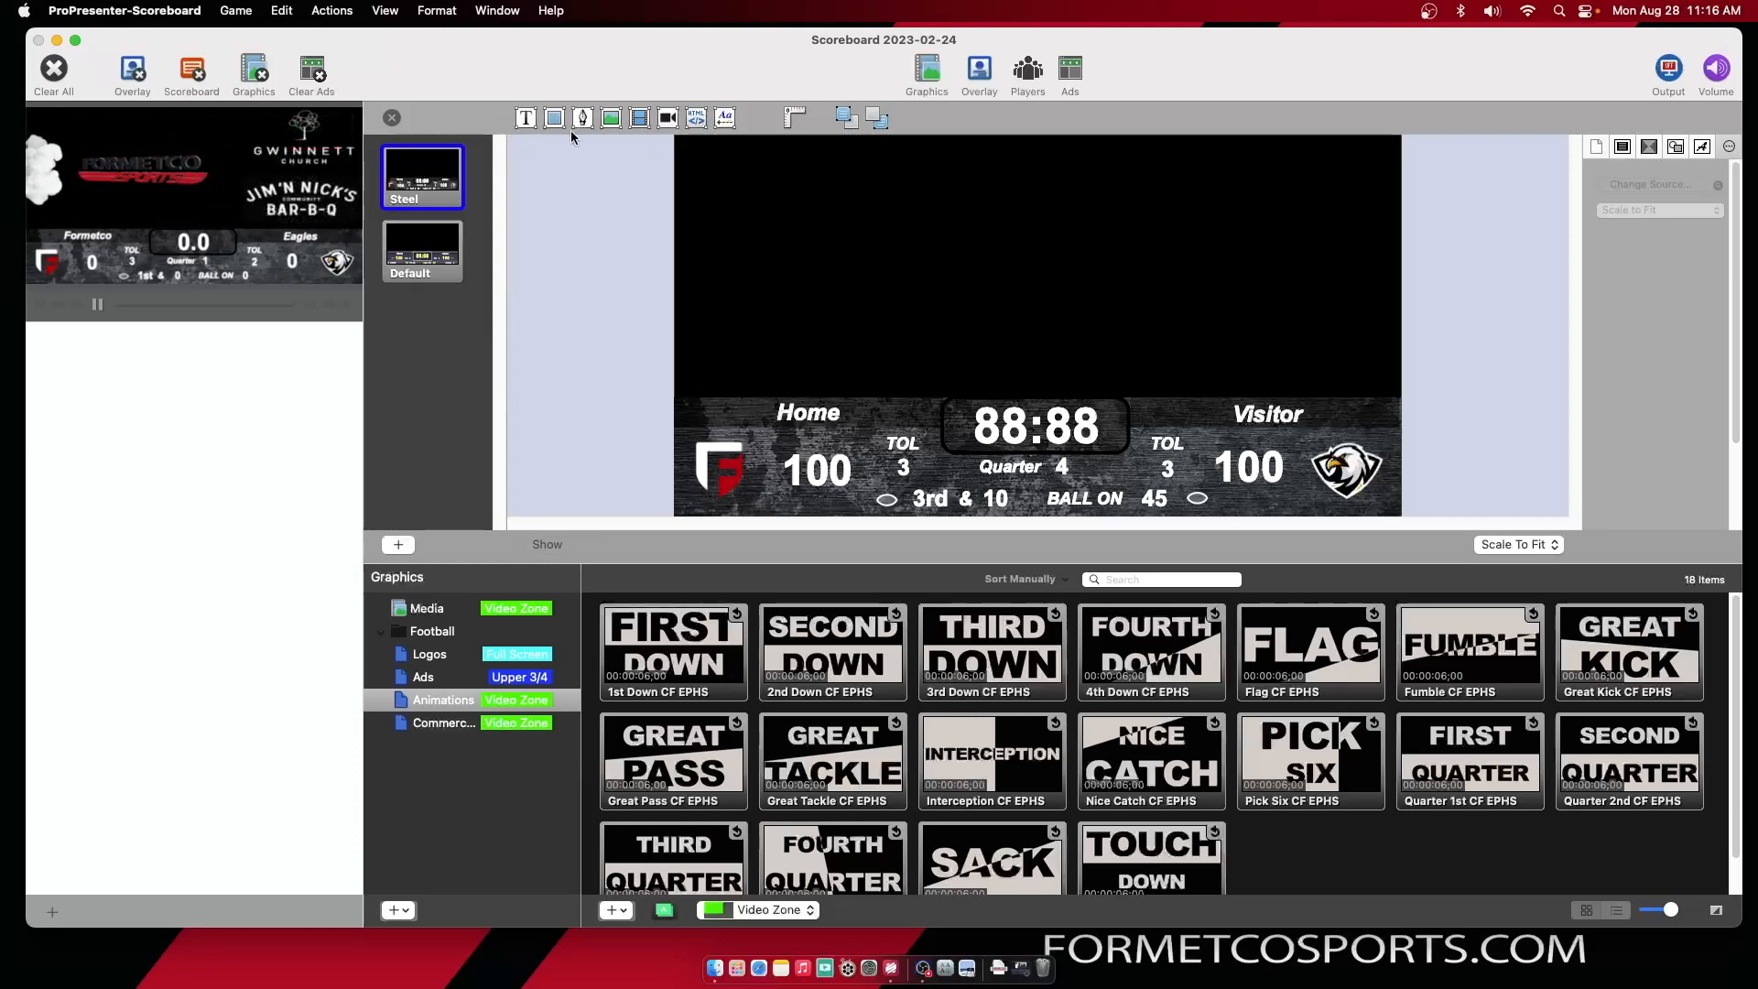
{"action": "left_click", "coordinate": [1705, 149]}
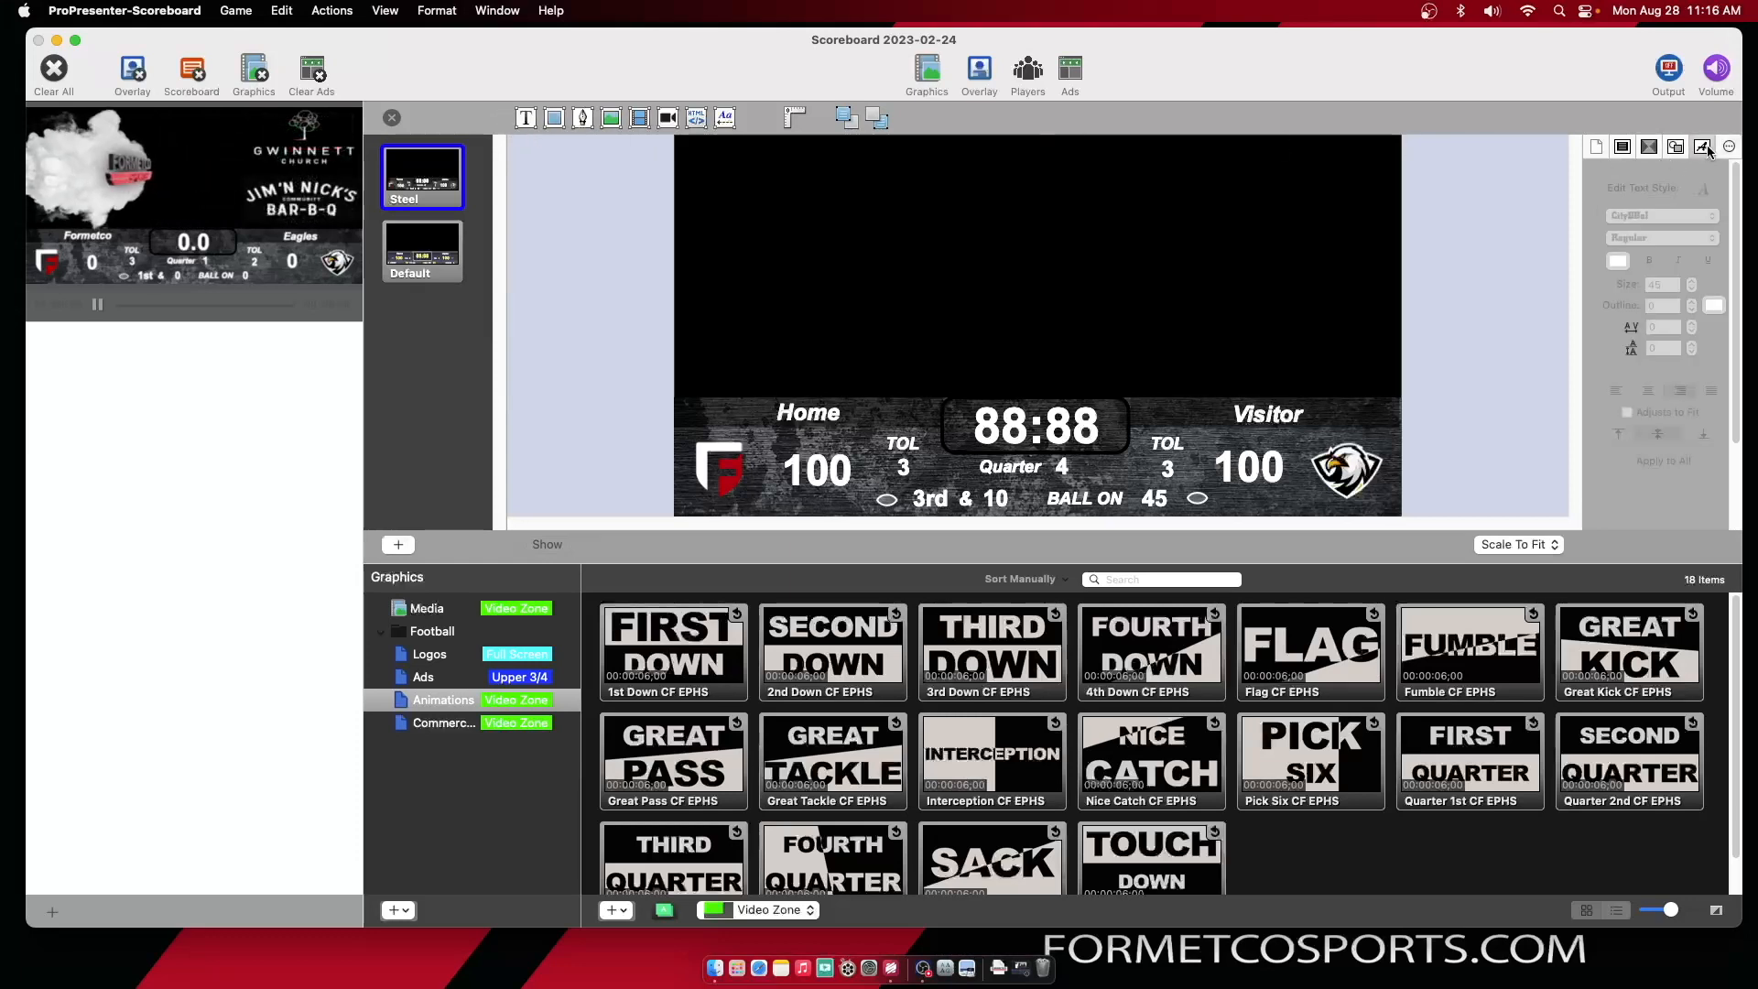
{"action": "left_click", "coordinate": [1621, 148]}
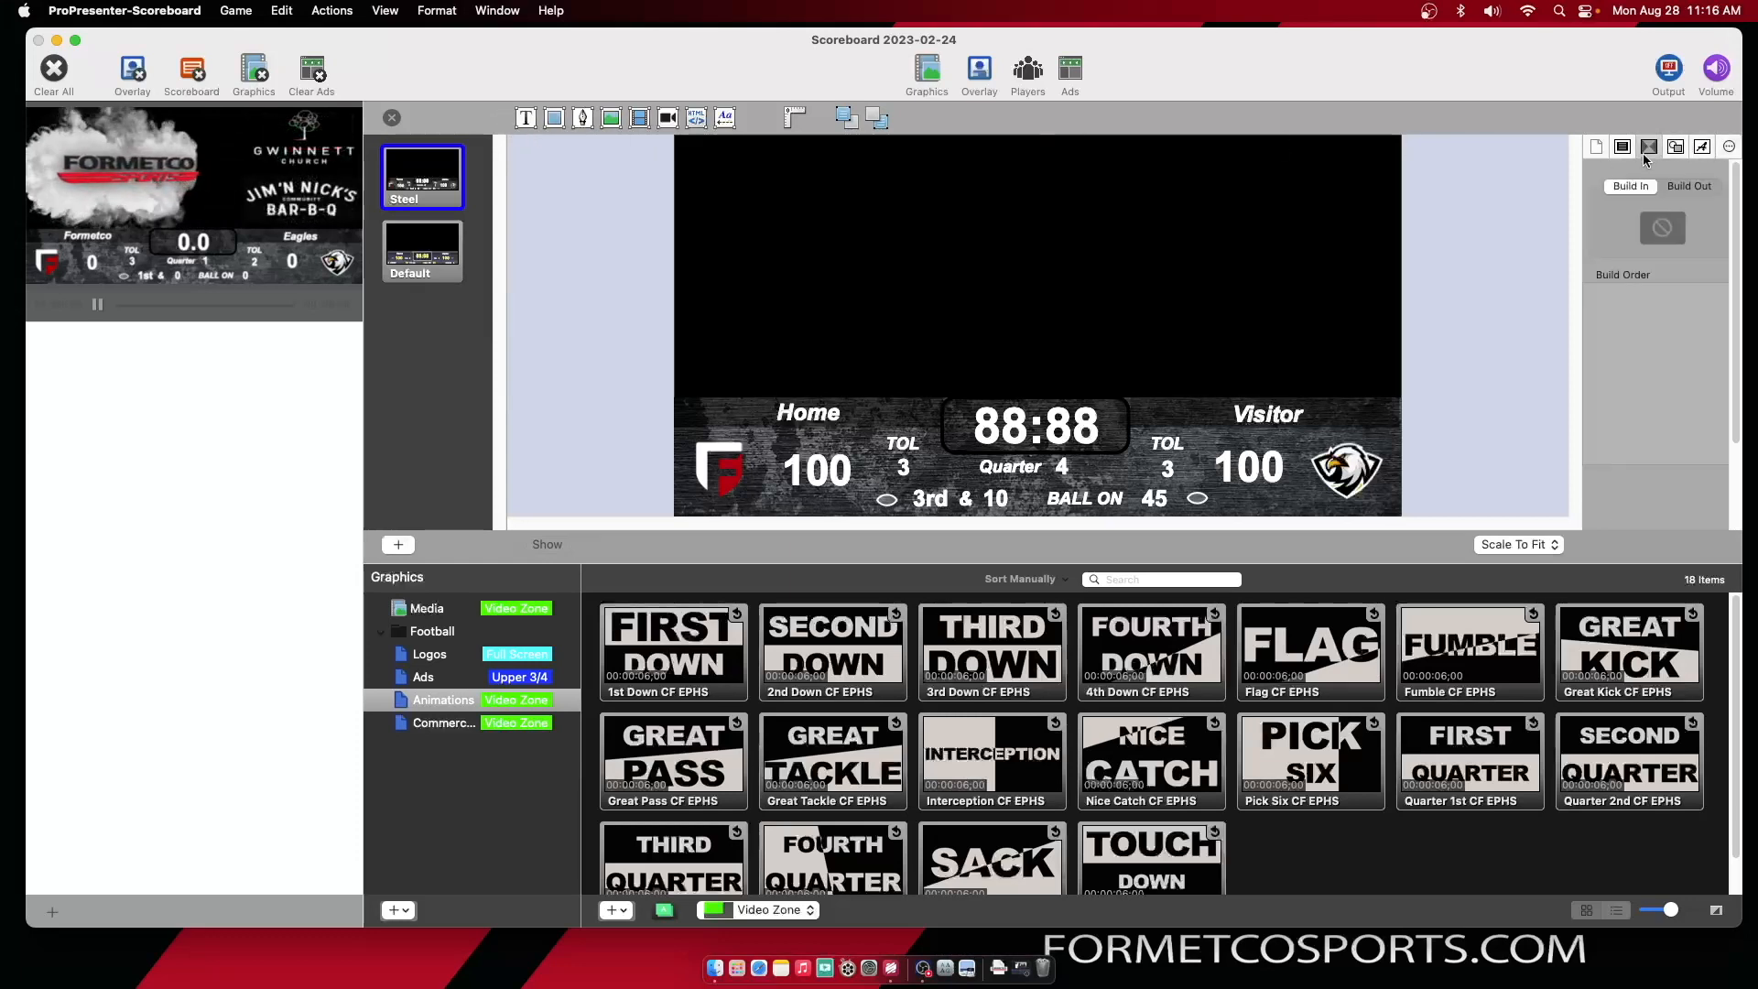
{"action": "left_click", "coordinate": [1596, 149]}
{"action": "left_click", "coordinate": [1702, 149]}
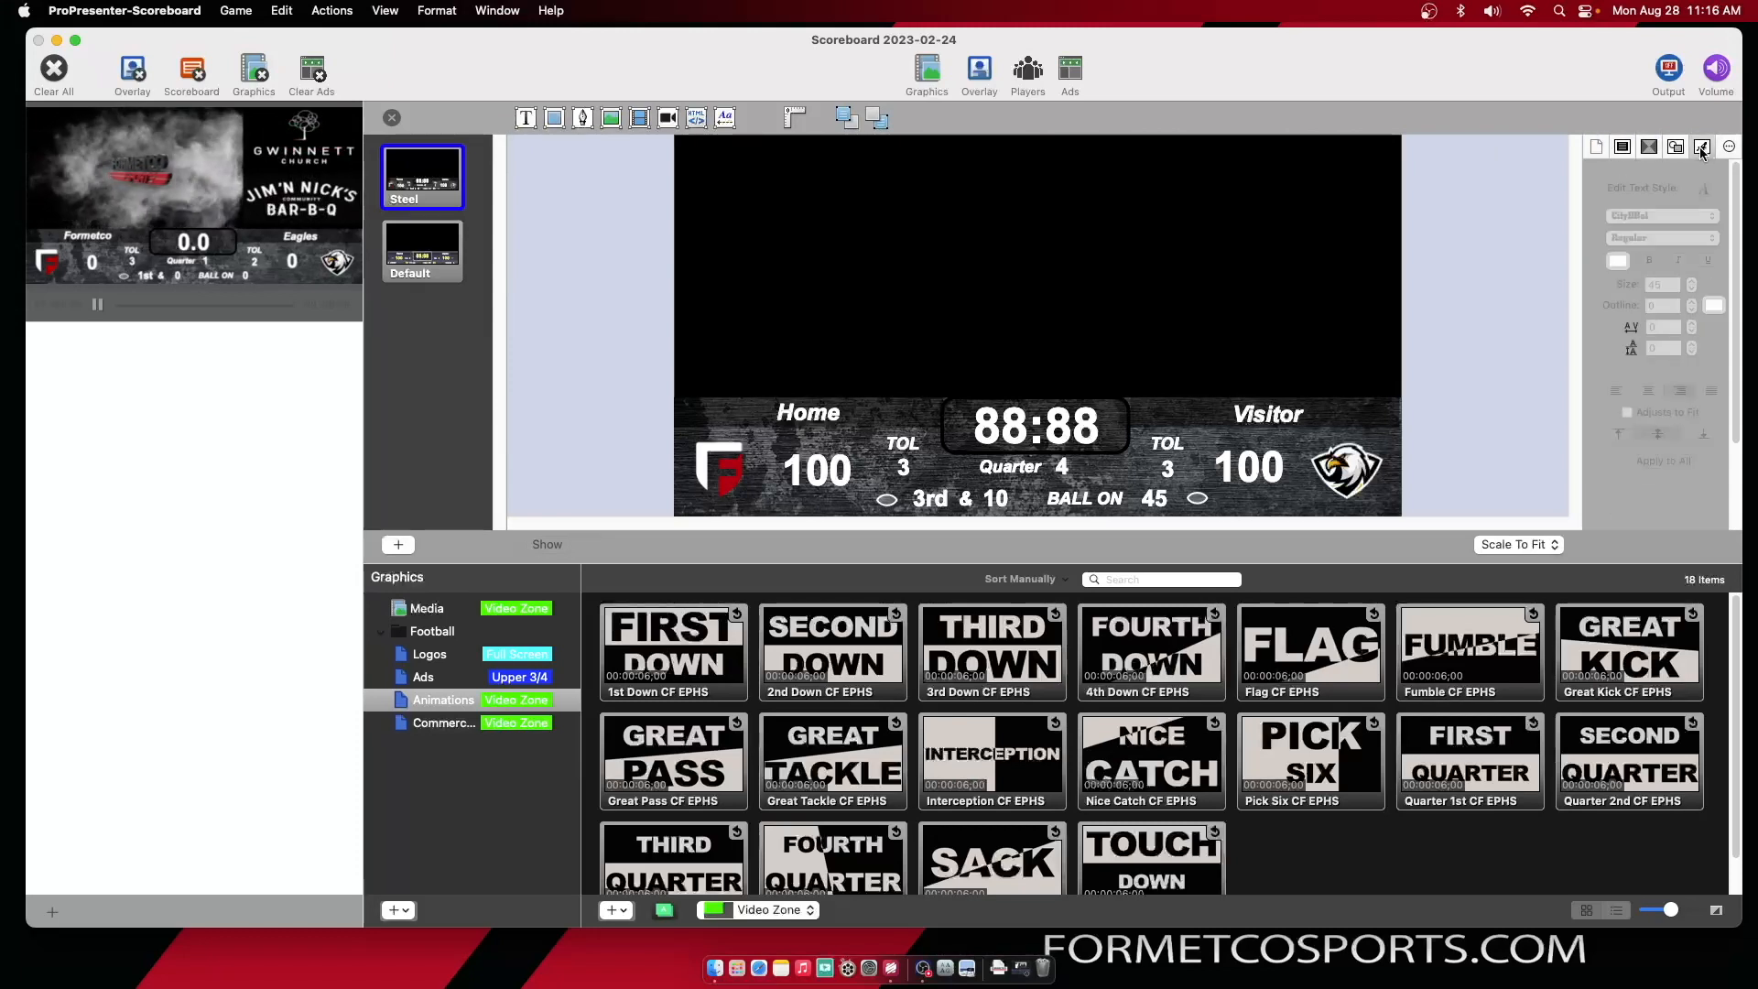
{"action": "left_click", "coordinate": [1674, 147]}
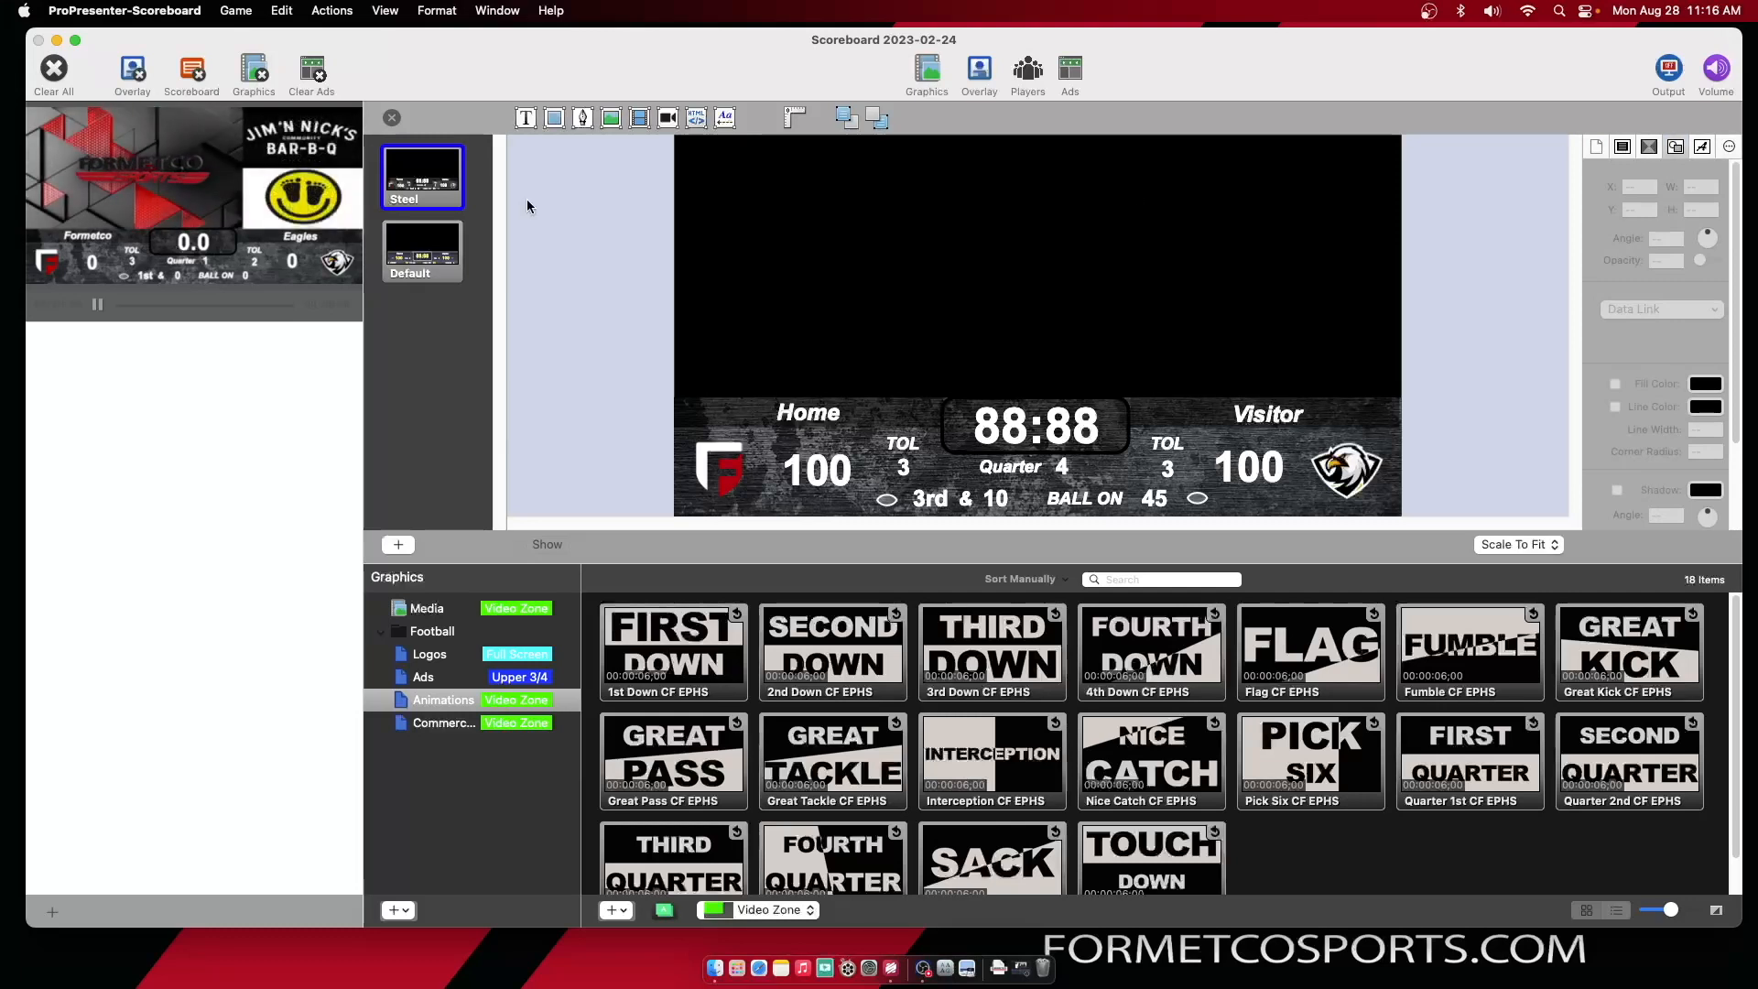
Duplicate the Default scoreboard layout and delete the duplicate
{"action": "left_click", "coordinate": [420, 250]}
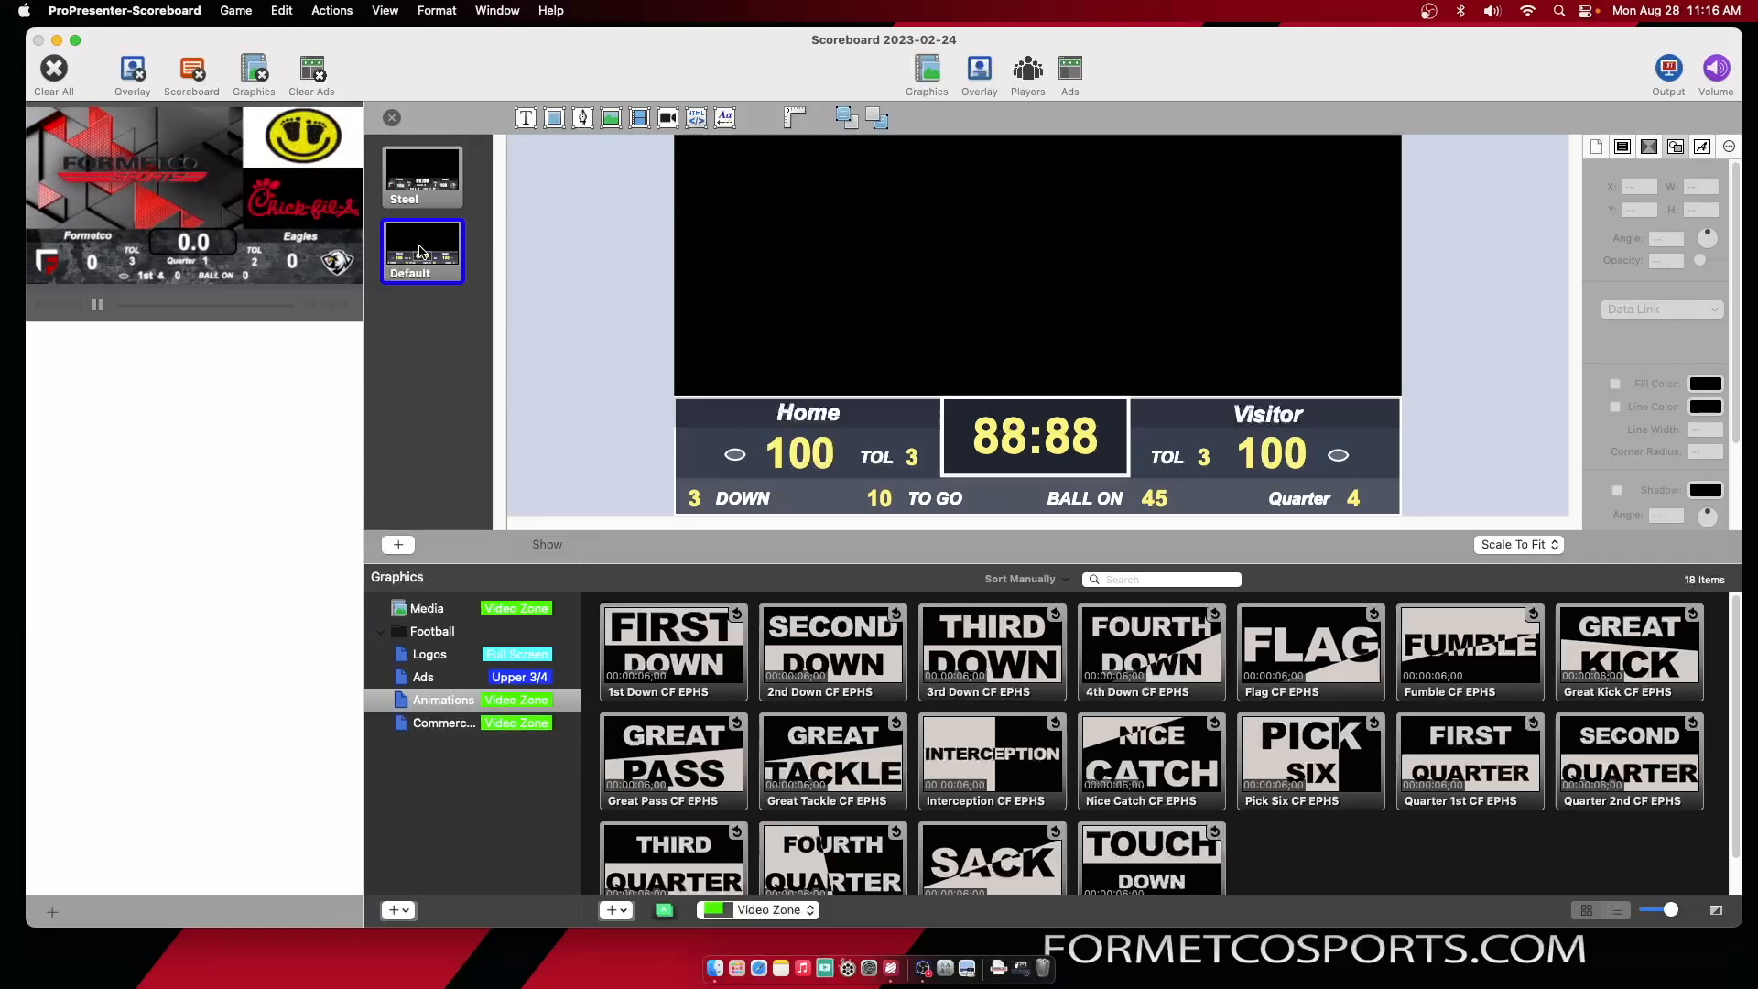
{"action": "right_click", "coordinate": [422, 251]}
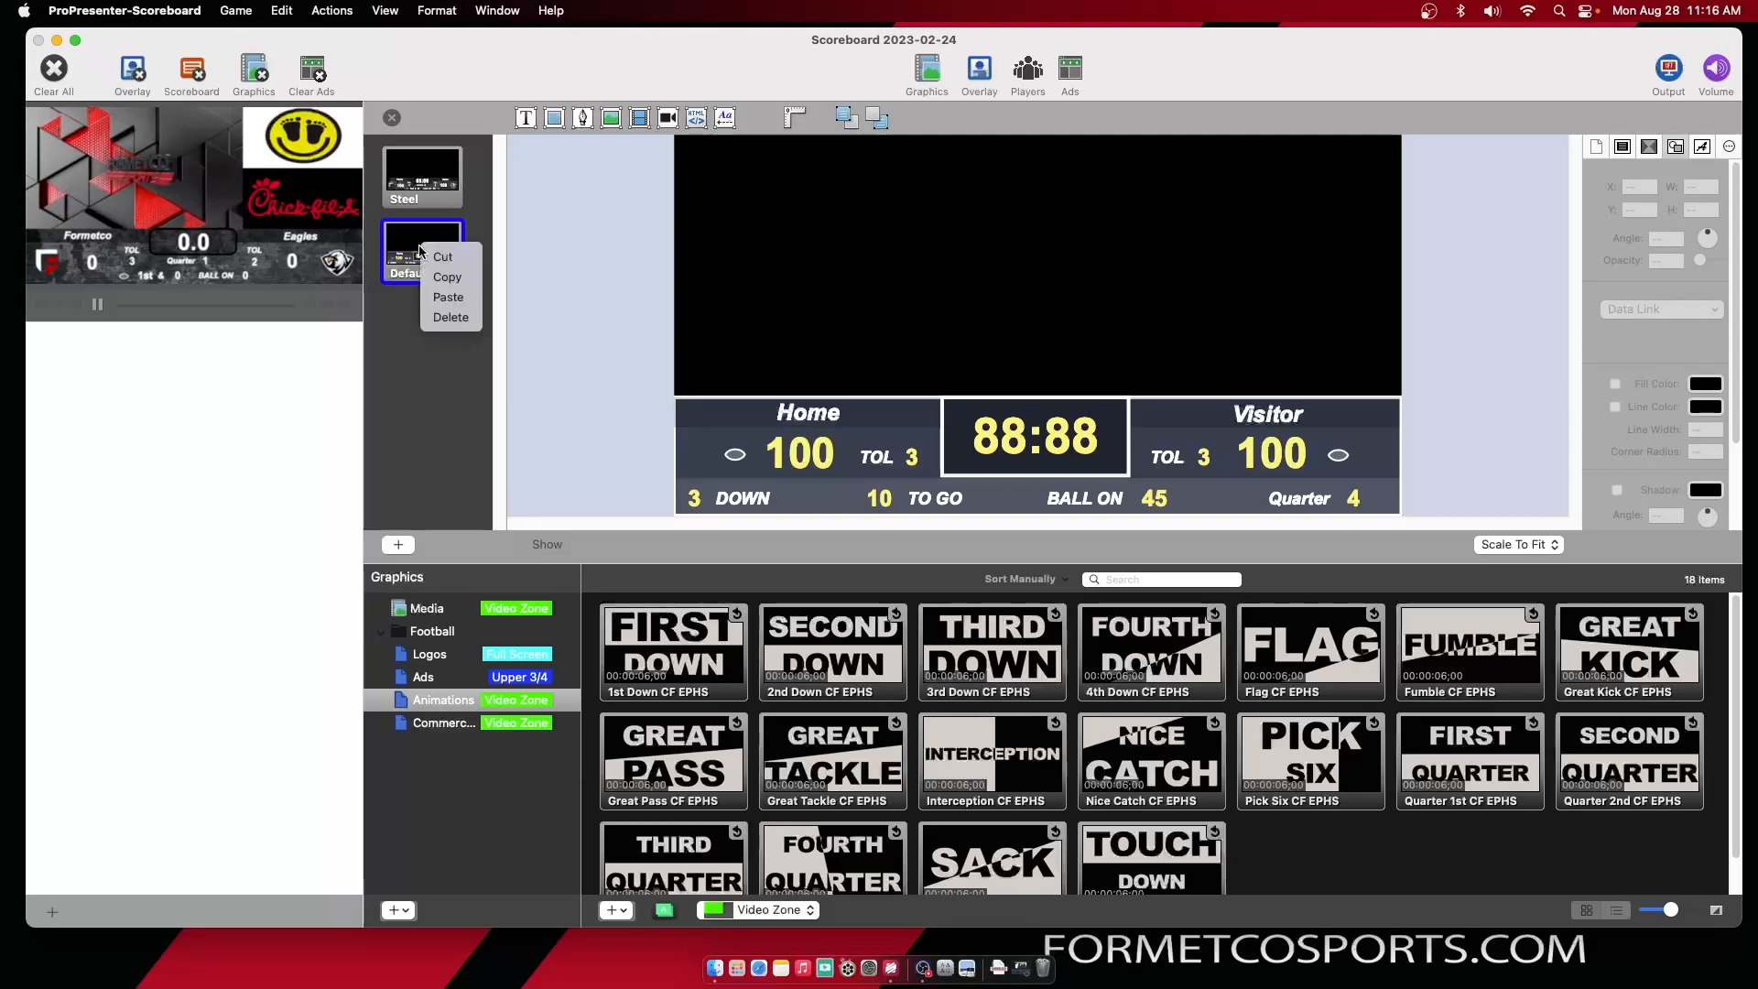
{"action": "left_click", "coordinate": [461, 277]}
{"action": "right_click", "coordinate": [426, 254]}
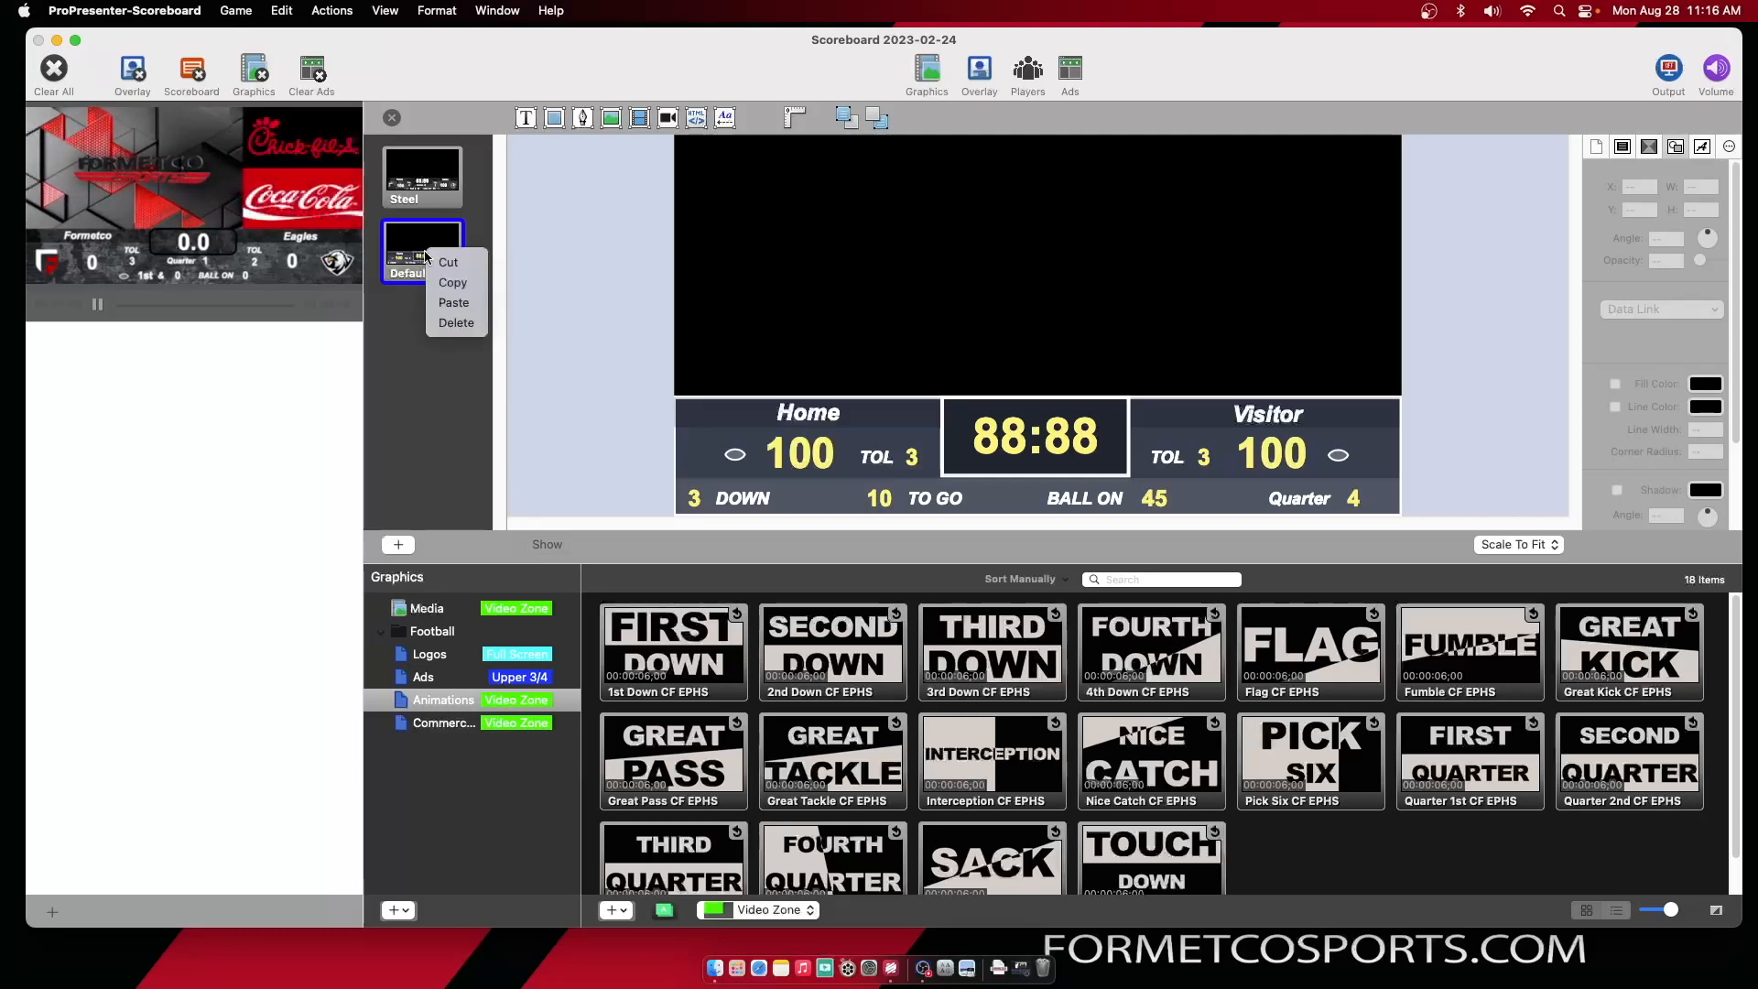
{"action": "left_click", "coordinate": [455, 303]}
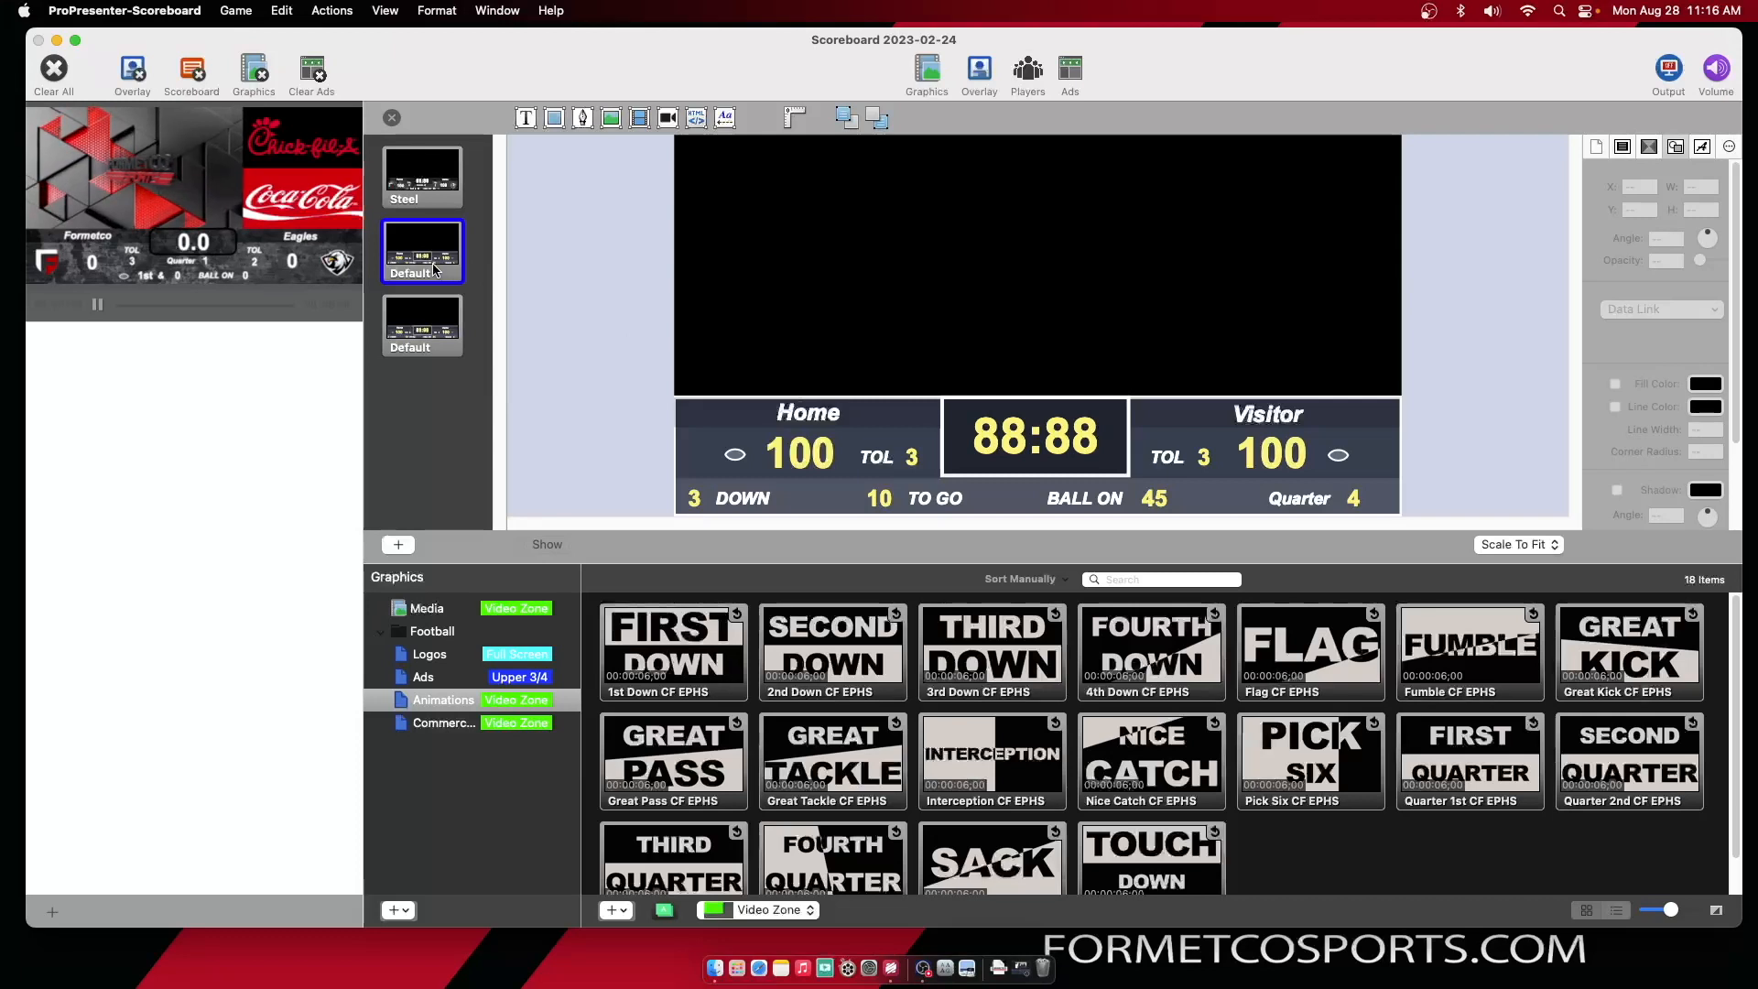
{"action": "left_click", "coordinate": [453, 321]}
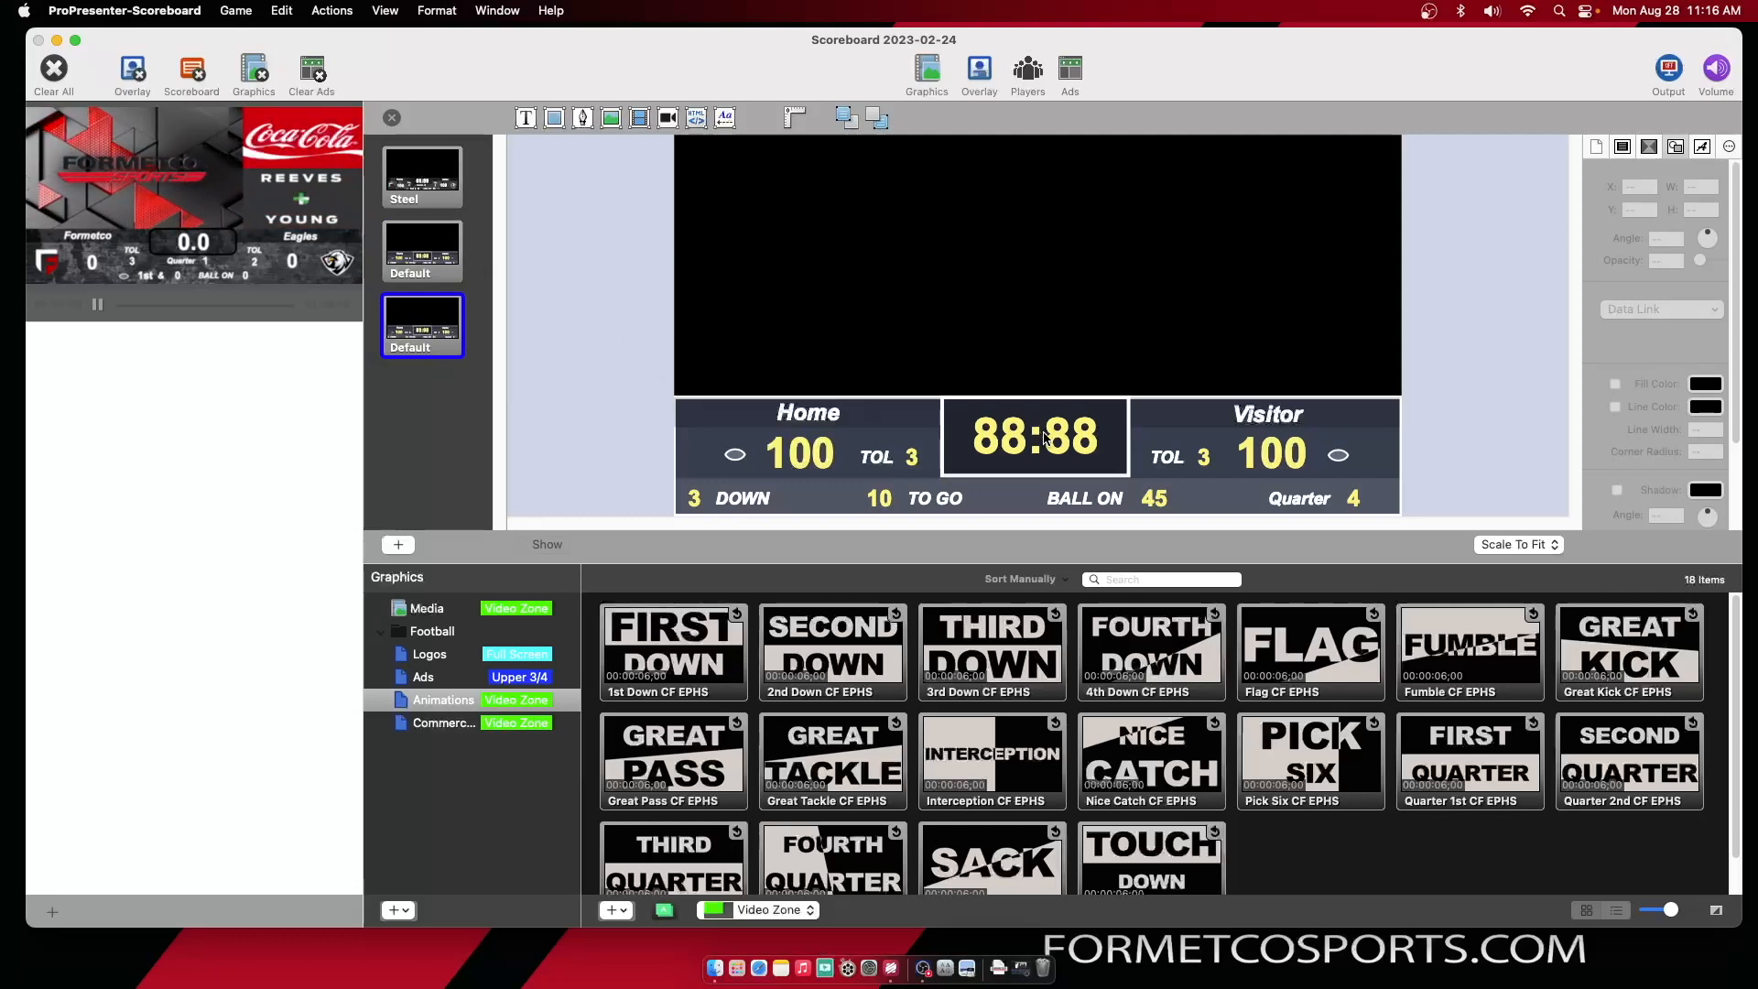
{"action": "right_click", "coordinate": [427, 328]}
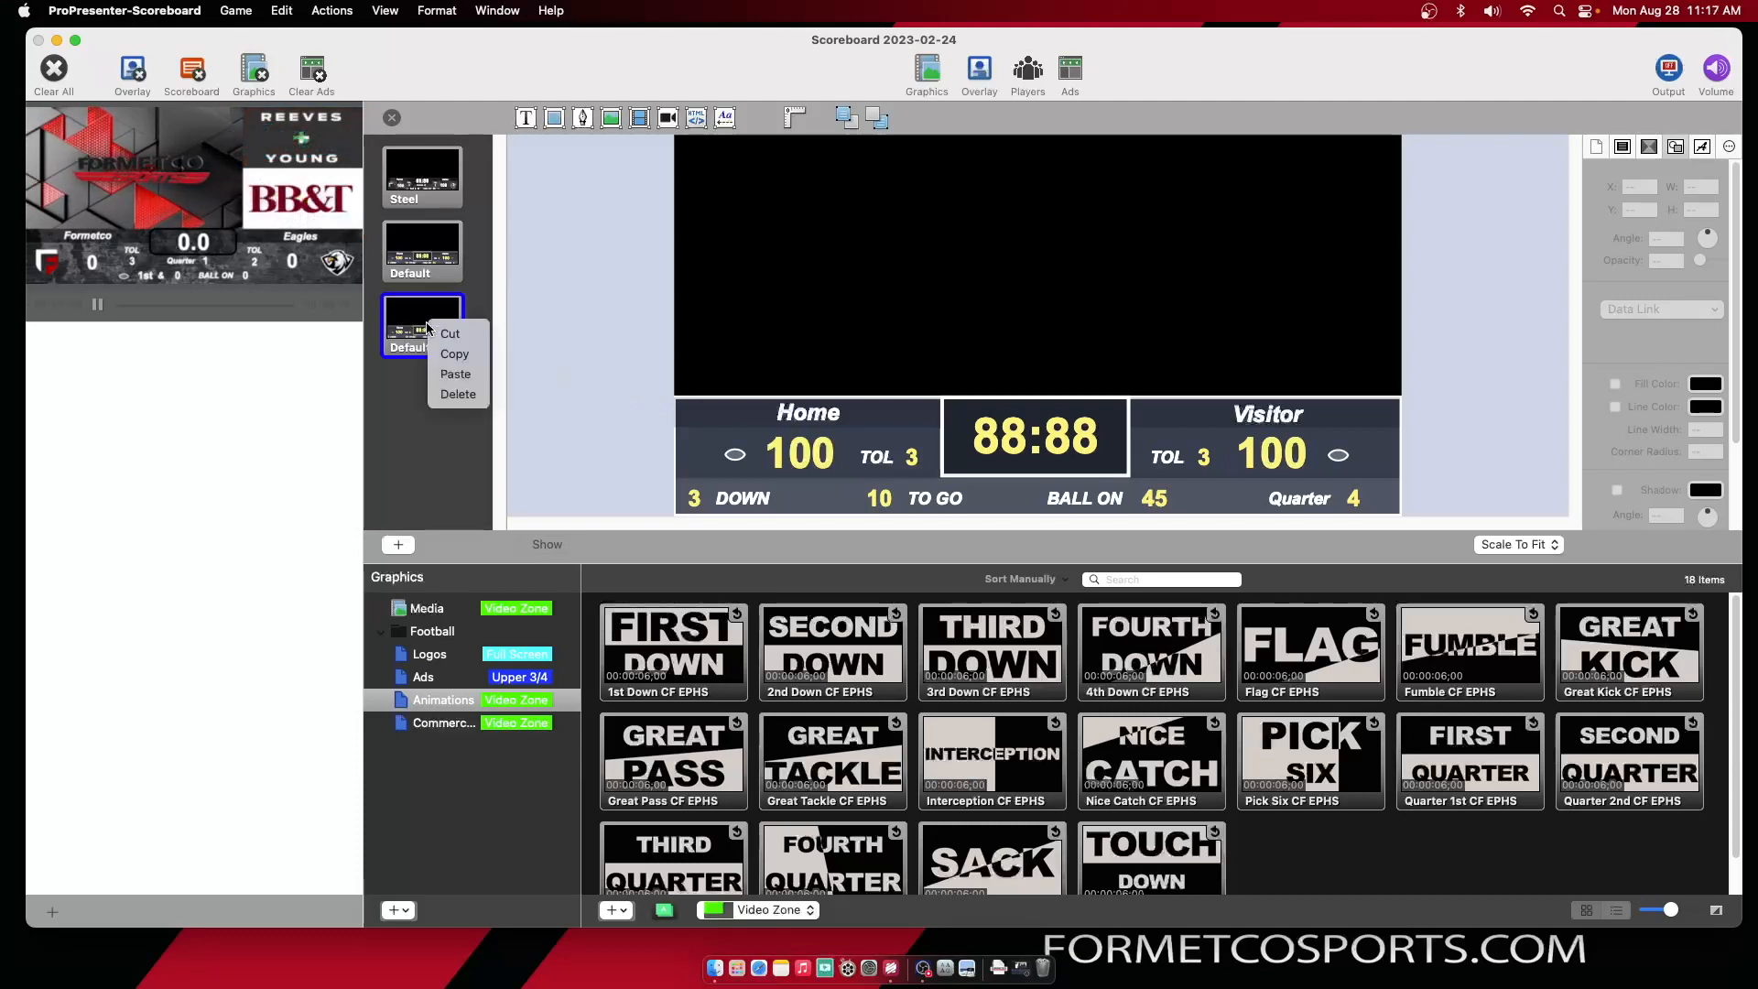
{"action": "left_click", "coordinate": [458, 395]}
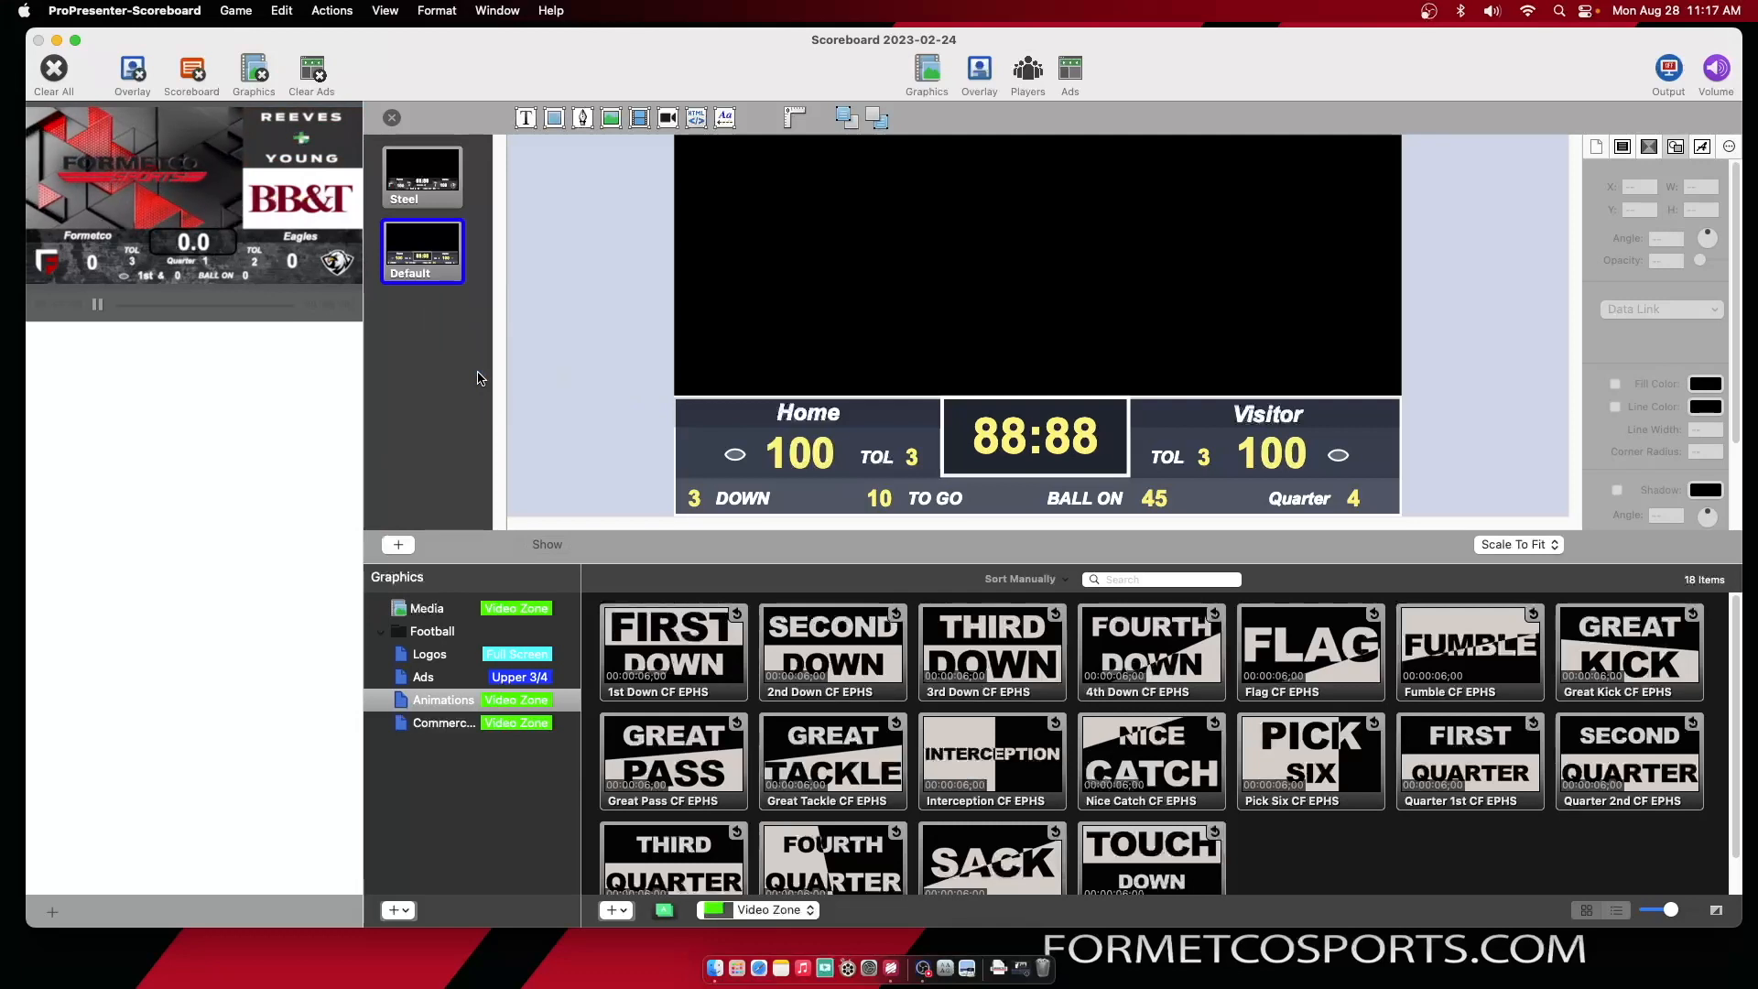
Add a new blank scoreboard layout below Default and select it for editing
{"action": "left_click", "coordinate": [398, 547]}
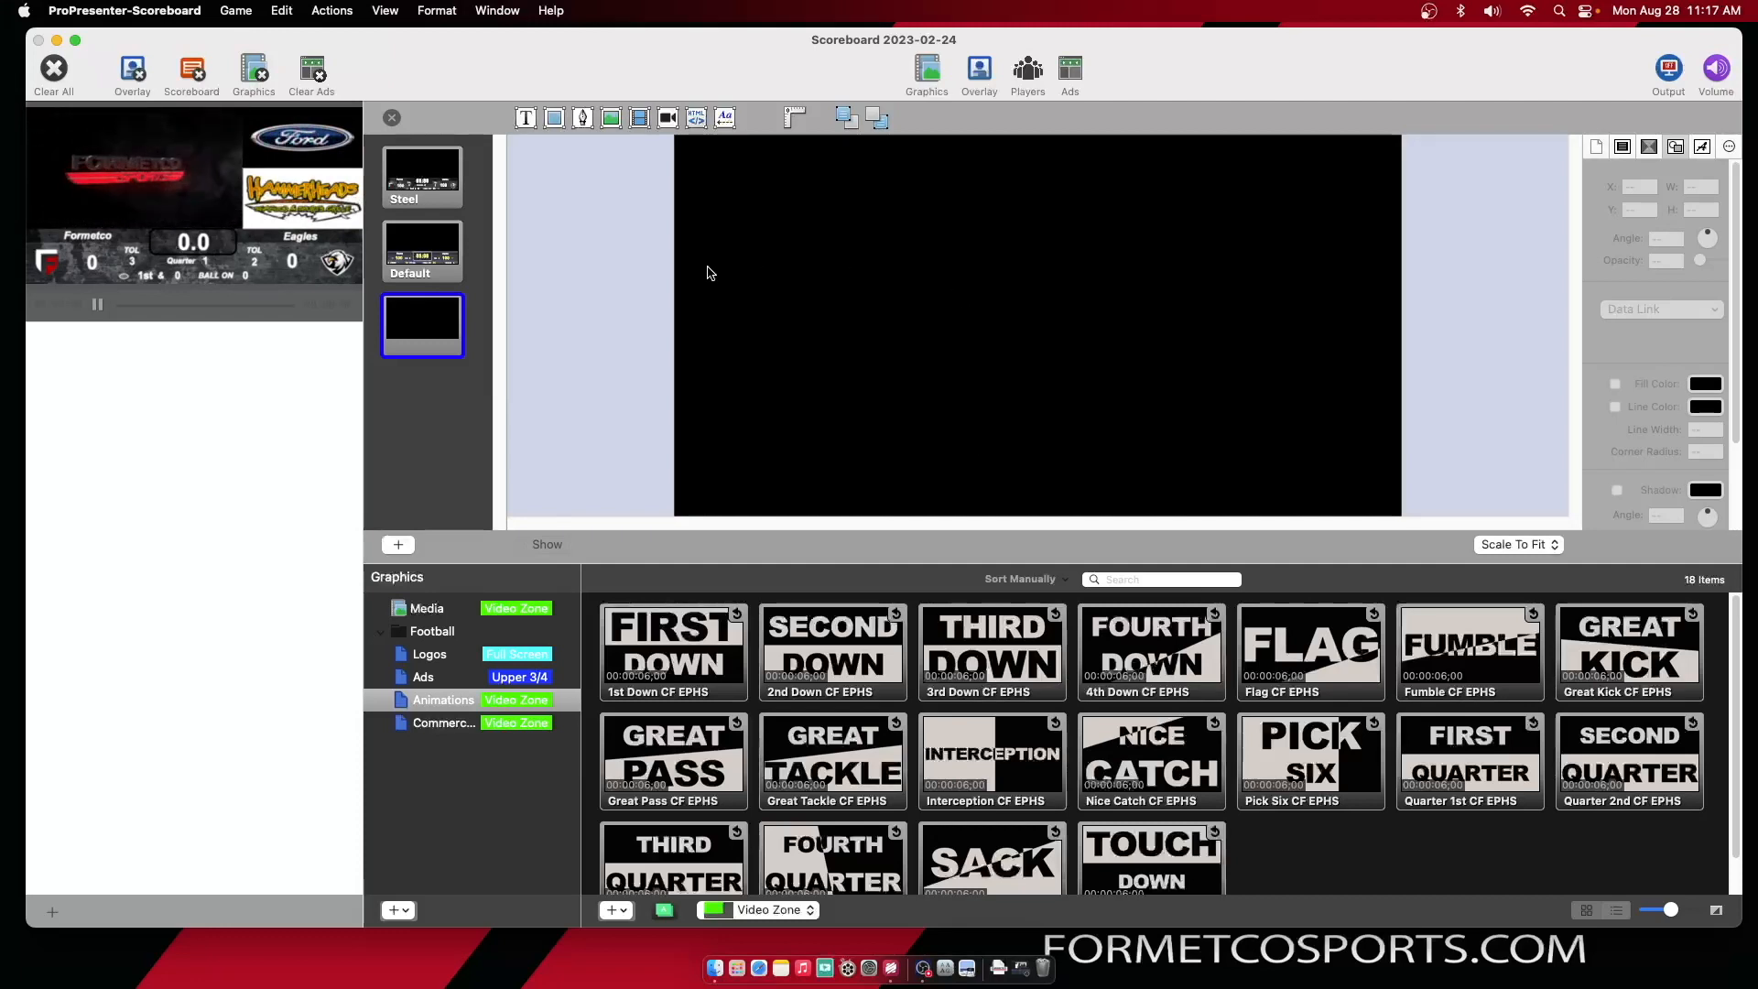
{"action": "left_click", "coordinate": [453, 258]}
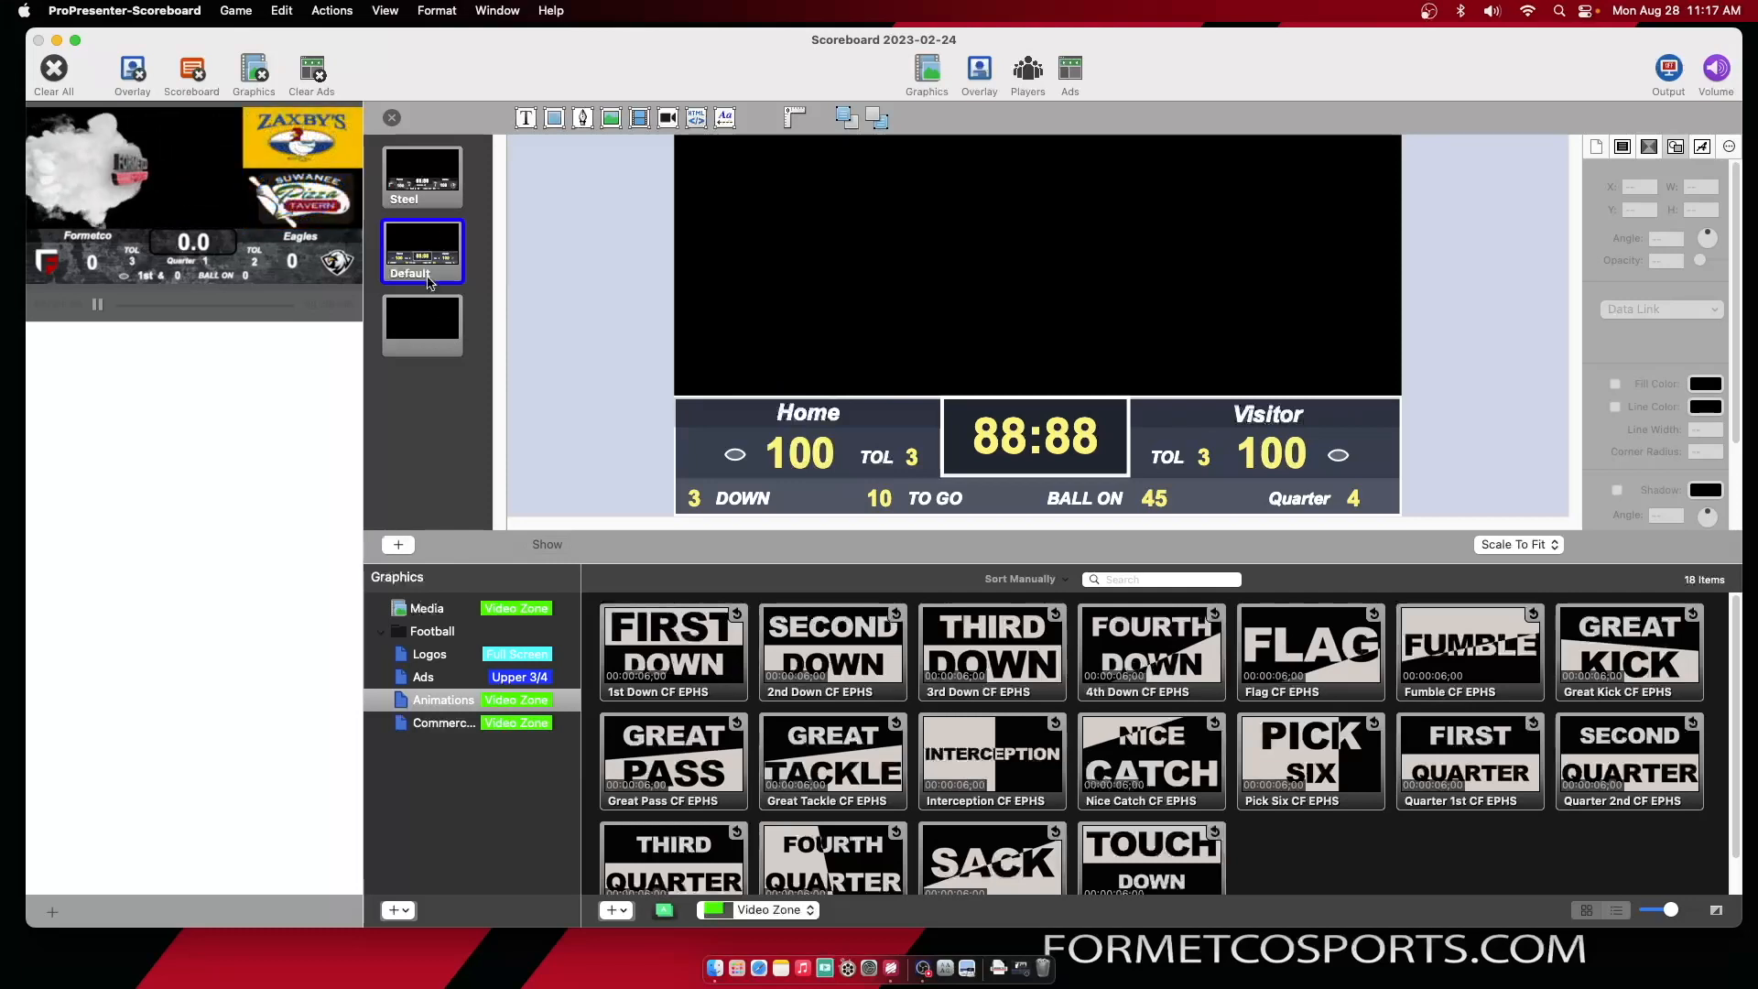
{"action": "left_click", "coordinate": [428, 320]}
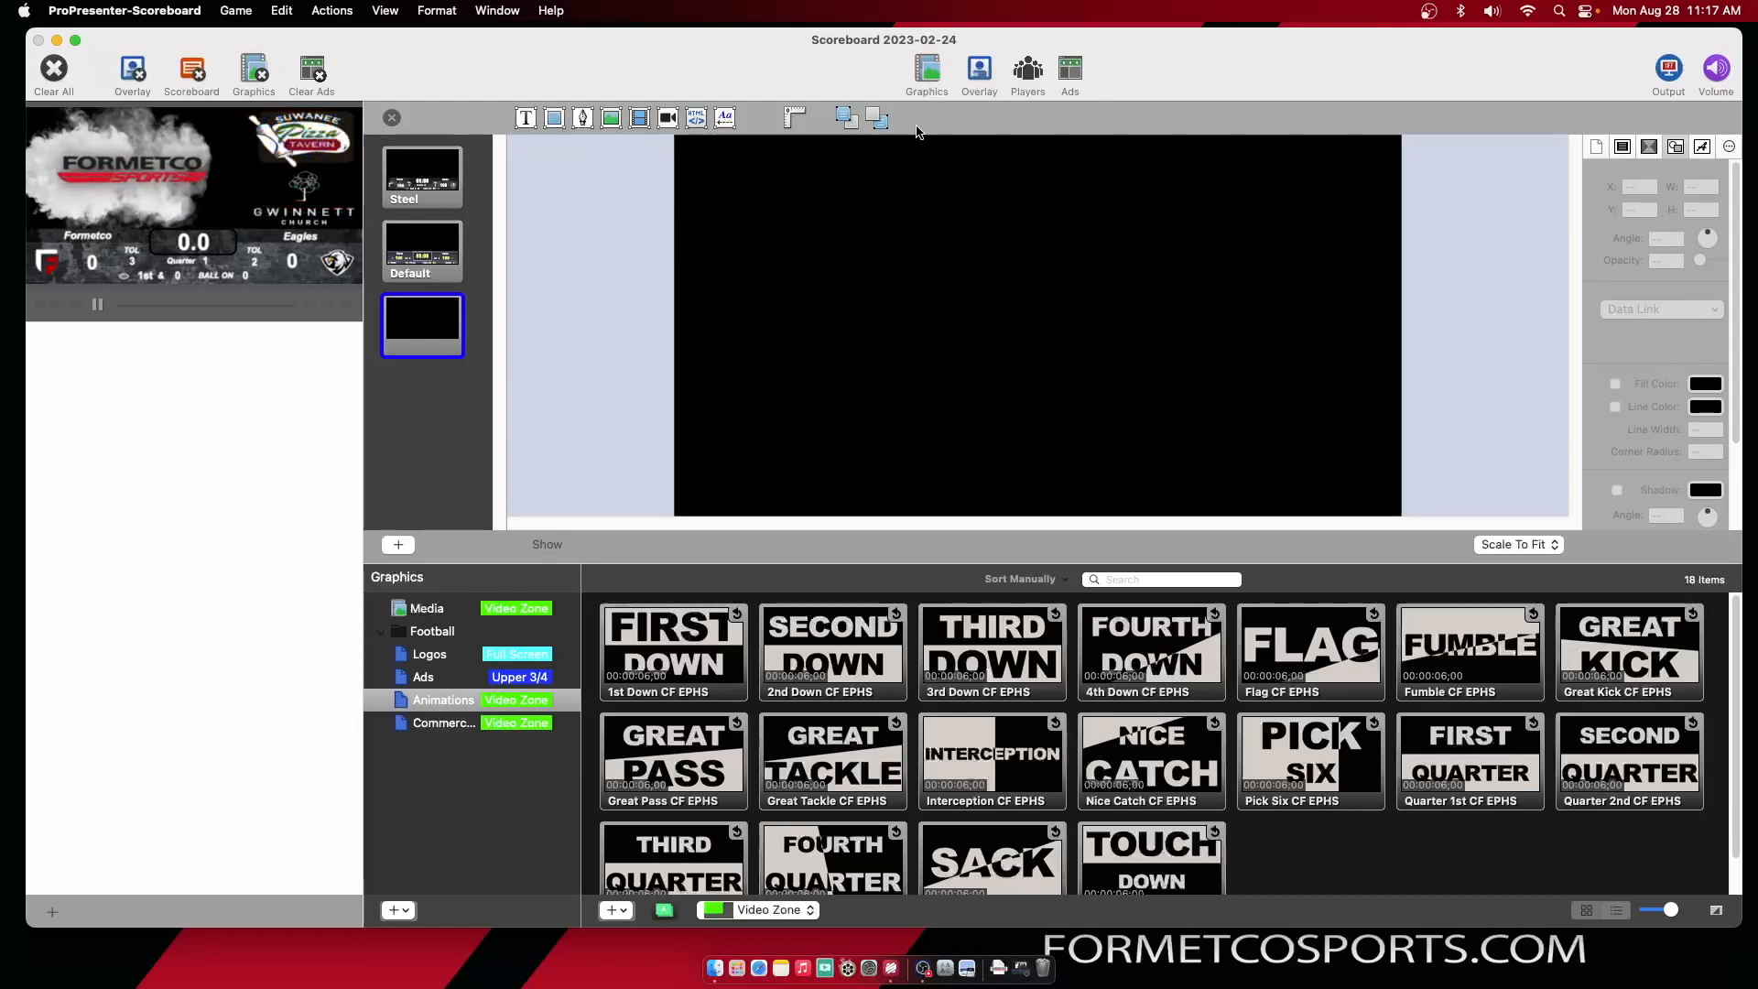
Add a rectangle shape to the blank layout, move it lower and widen it leftward to about 466 by 112
{"action": "left_click", "coordinate": [556, 118]}
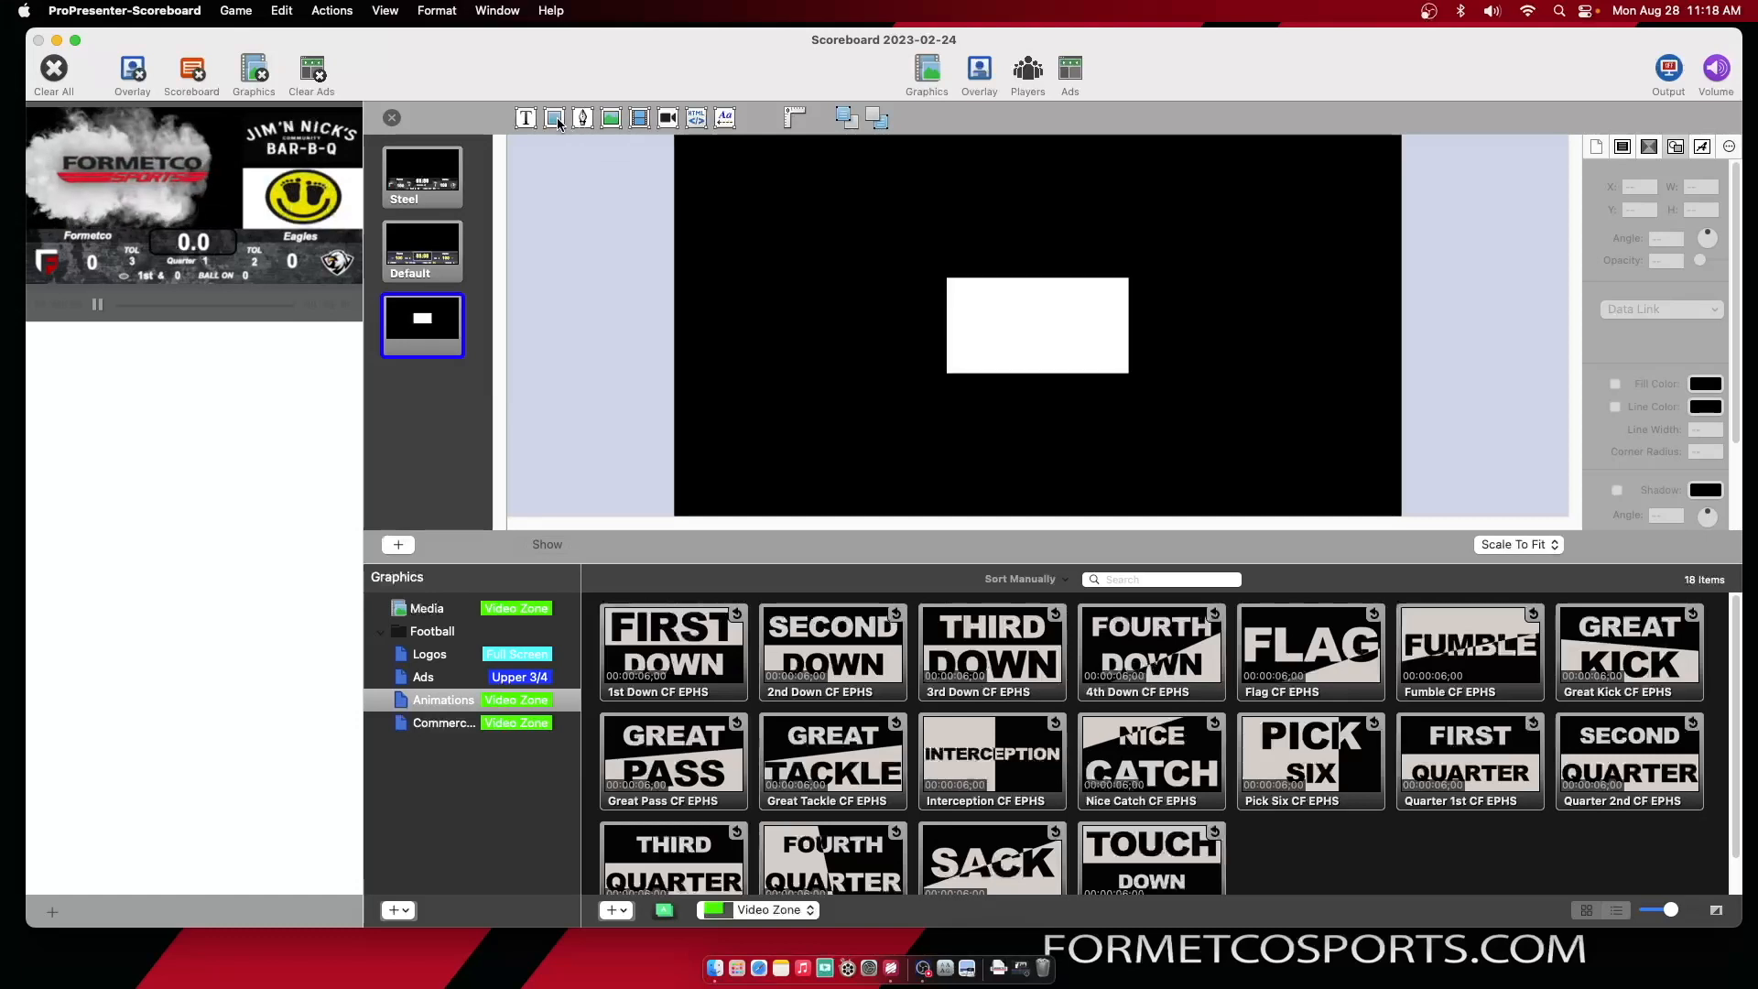
{"action": "left_click_drag", "start_coordinate": [1031, 317], "coordinate": [1035, 400]}
{"action": "left_click_drag", "start_coordinate": [948, 356], "coordinate": [705, 352]}
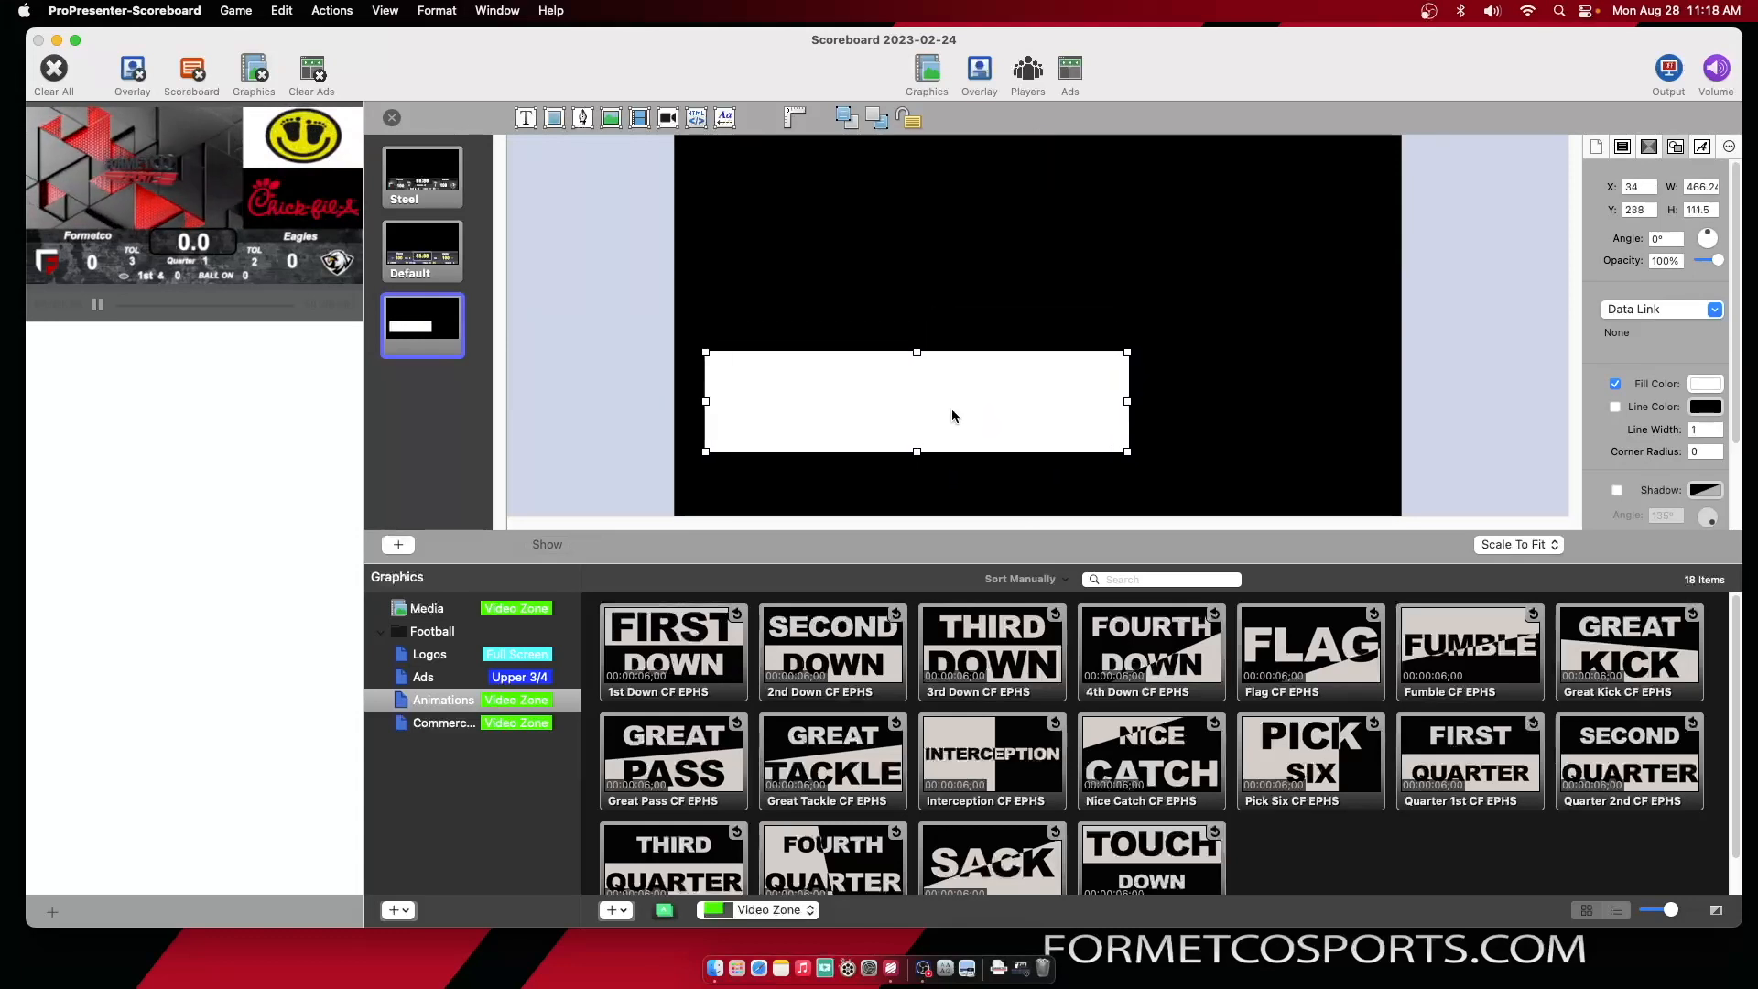
Position the rectangle at X 0 and Y 290
{"action": "left_click", "coordinate": [1631, 189]}
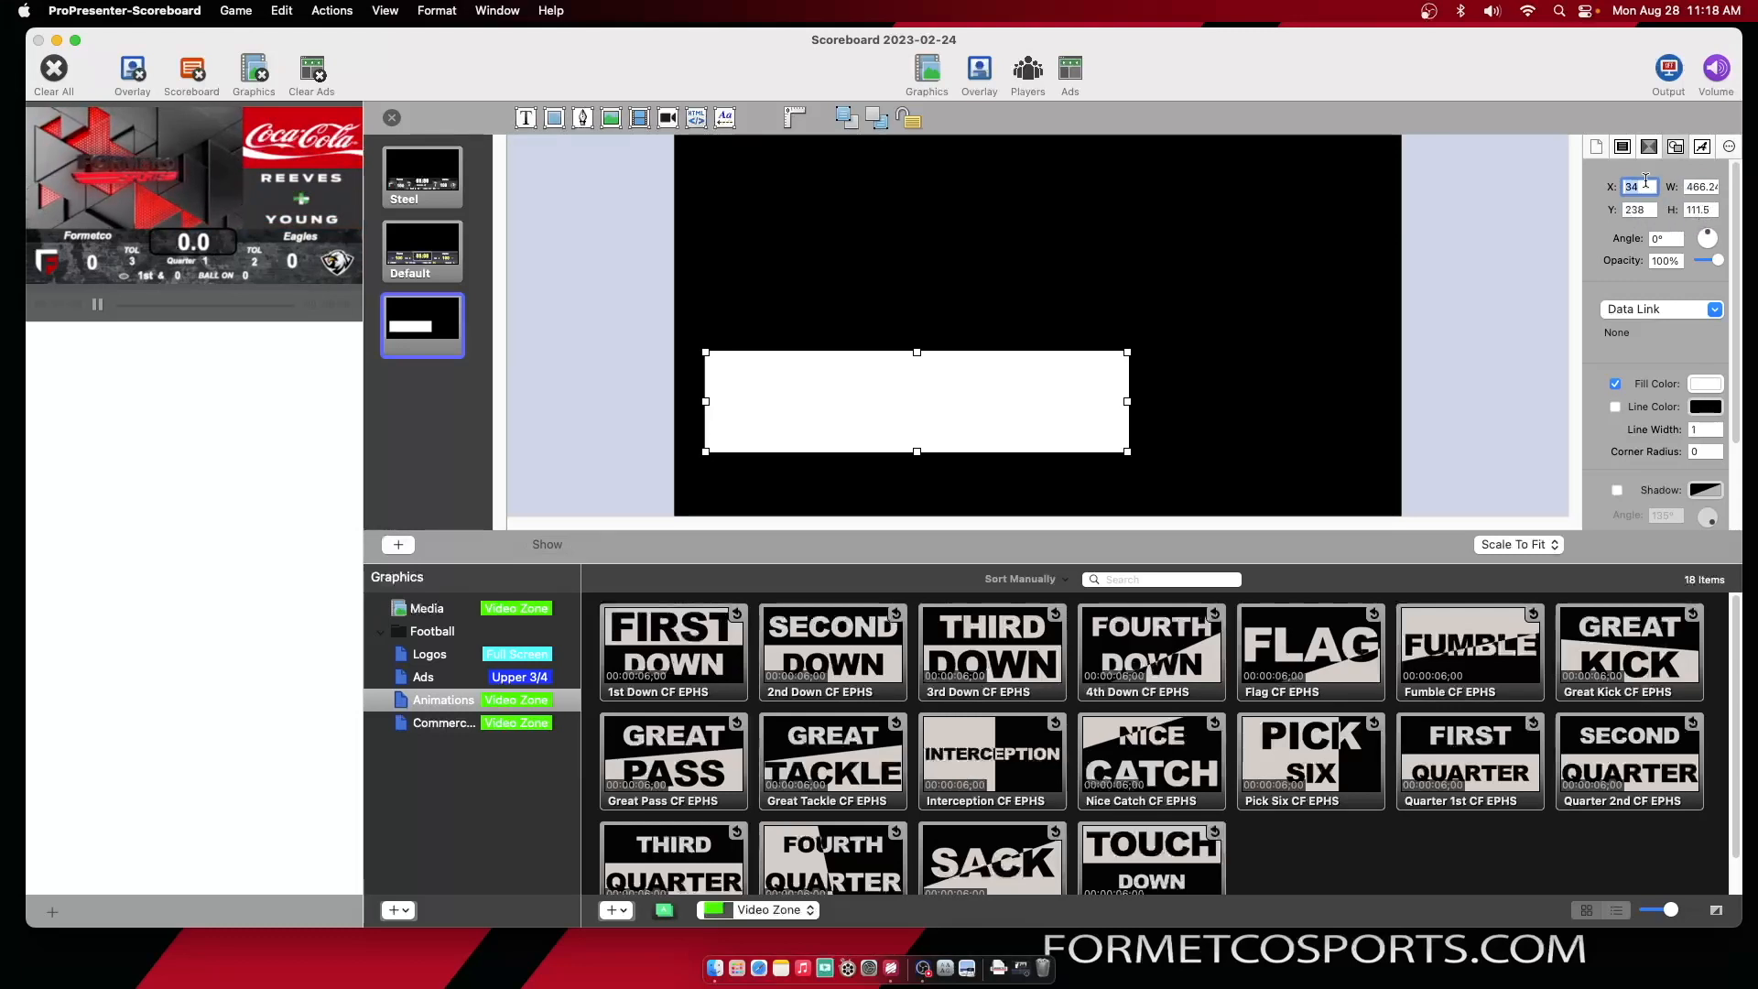
{"action": "type", "text": "0"}
{"action": "key", "text": "Return"}
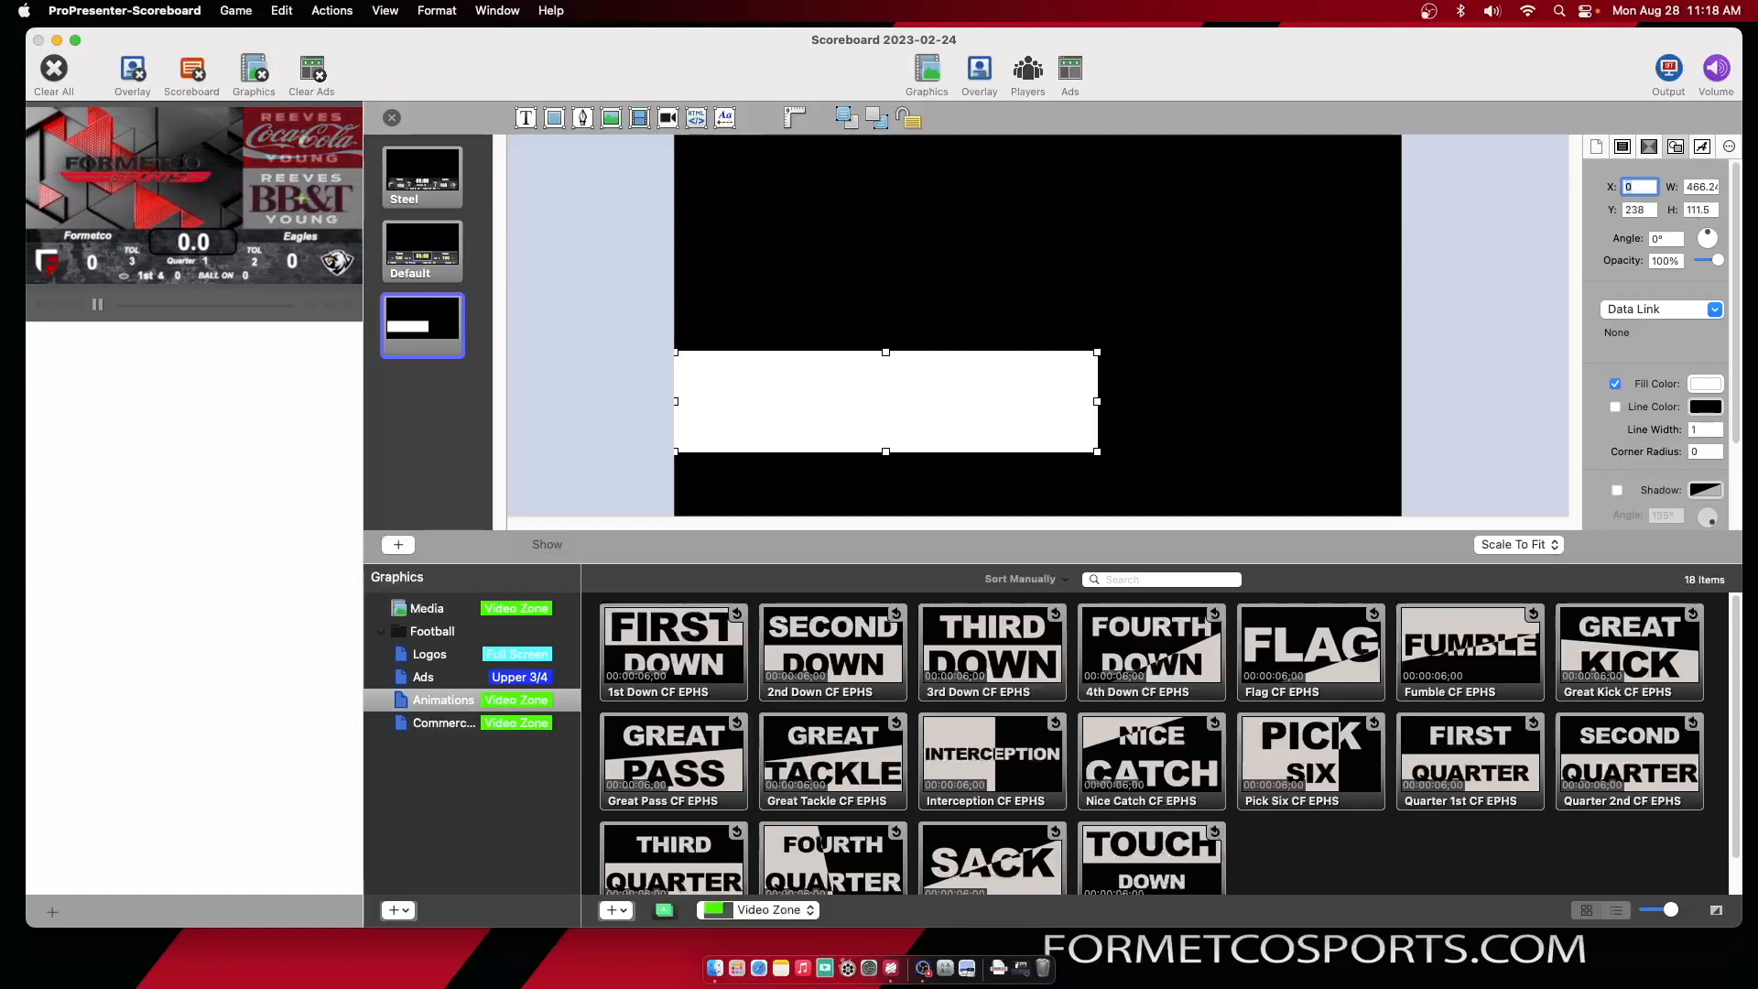
{"action": "left_click", "coordinate": [1646, 209]}
{"action": "type", "text": "290"}
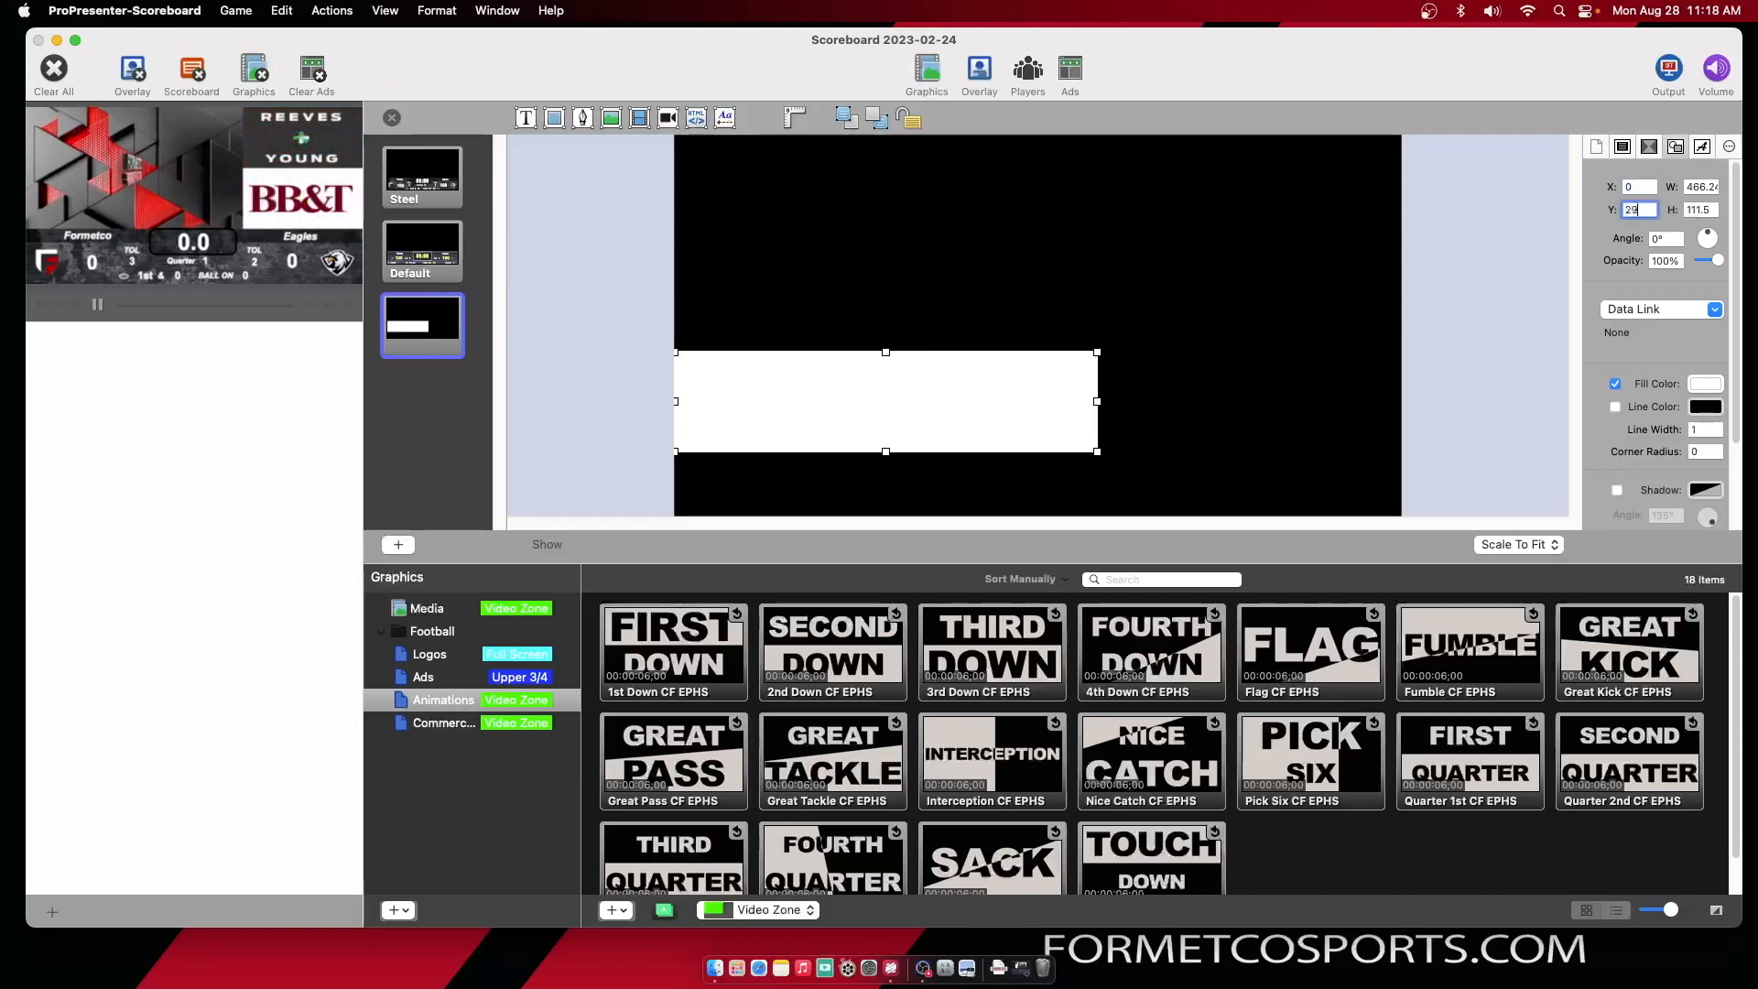
{"action": "key", "text": "Return"}
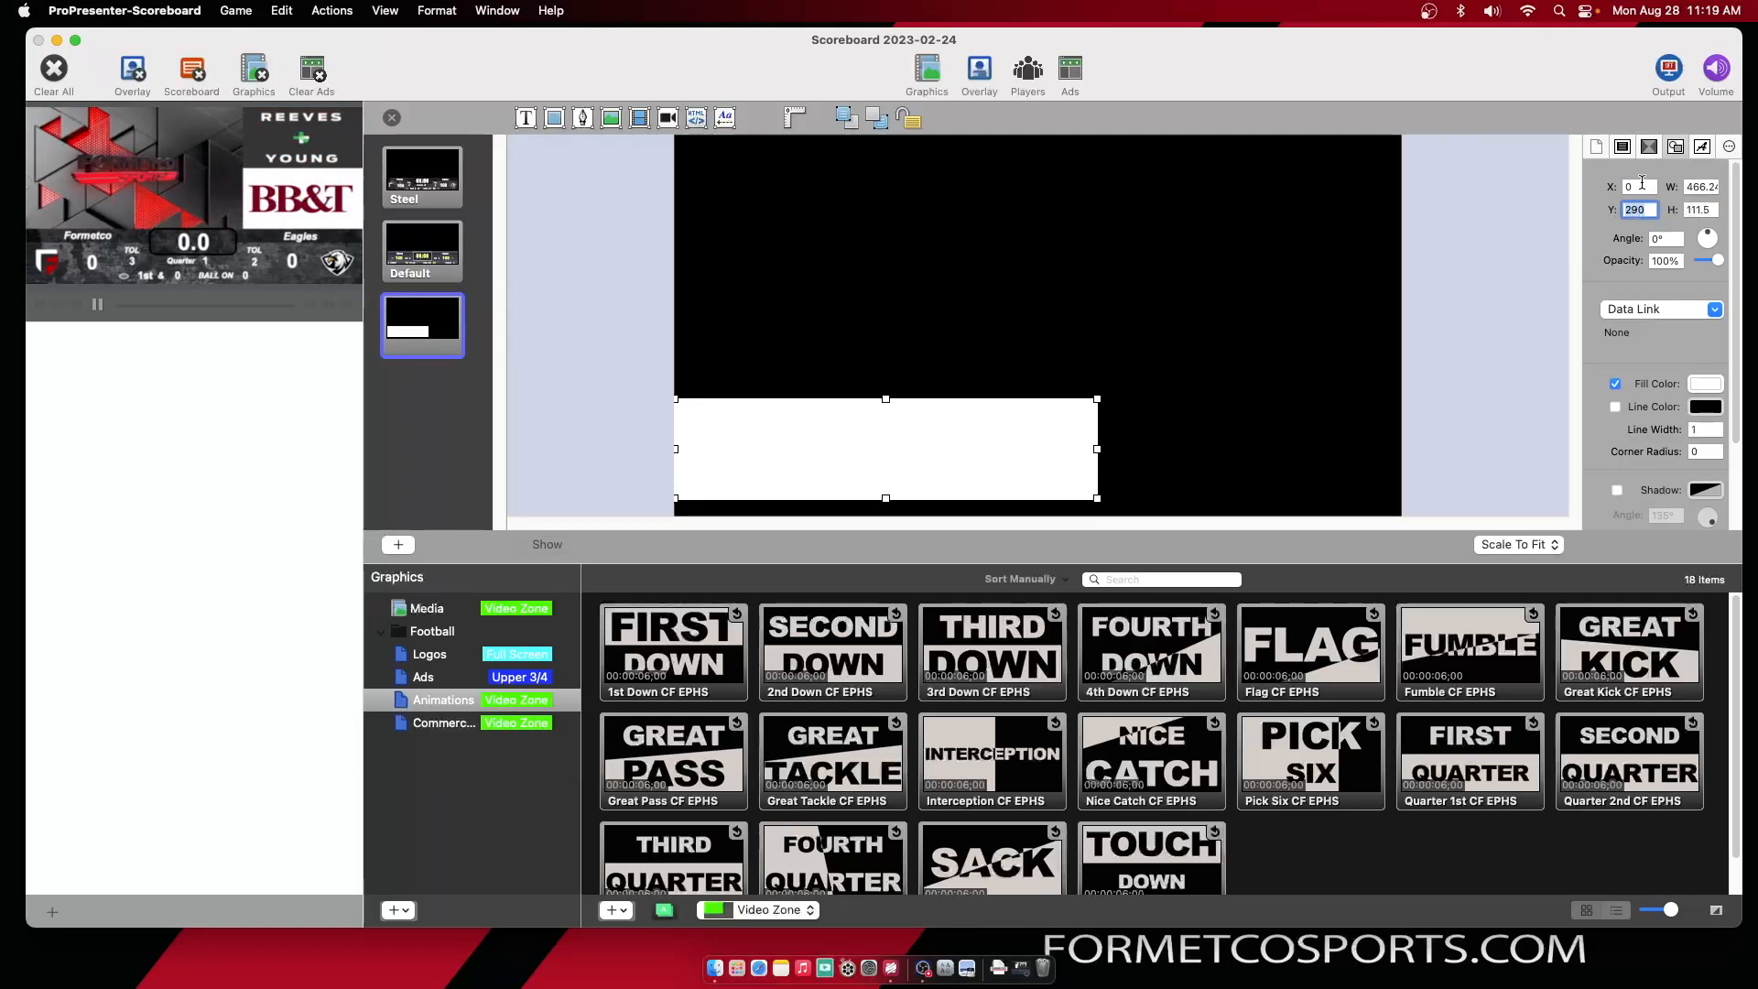
{"action": "double_click", "coordinate": [1635, 211]}
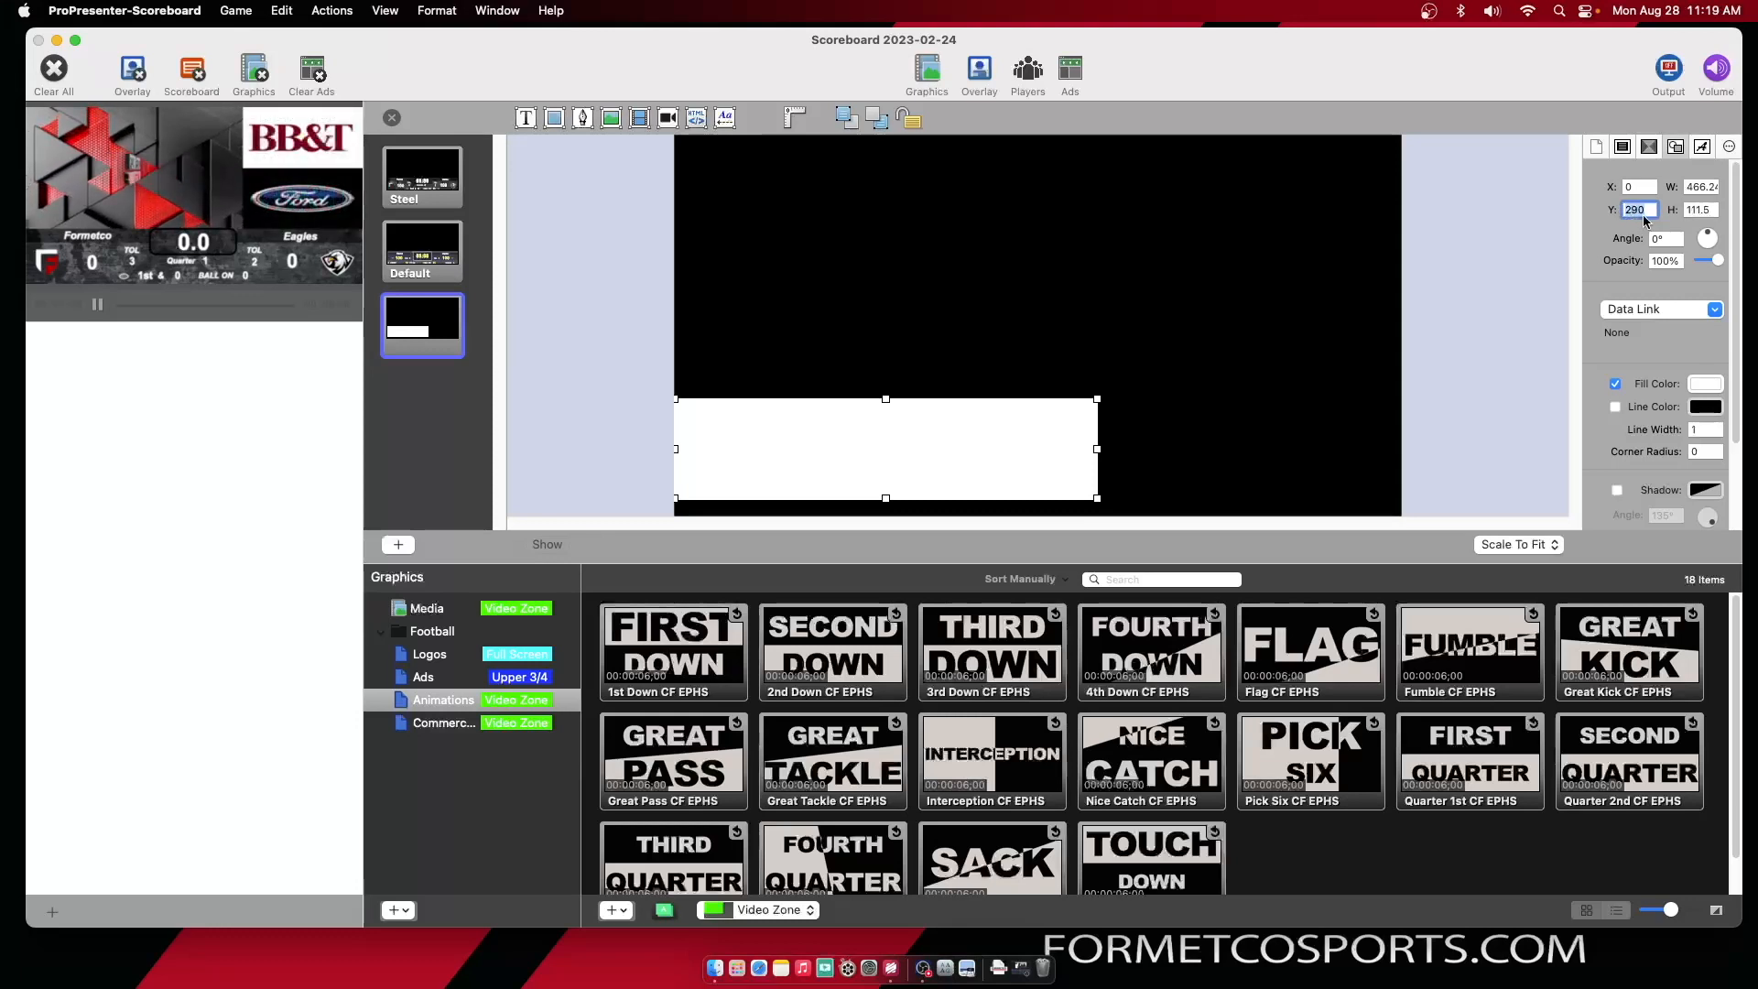
Set the rectangle's width to 800 and height to 130
{"action": "double_click", "coordinate": [1703, 186]}
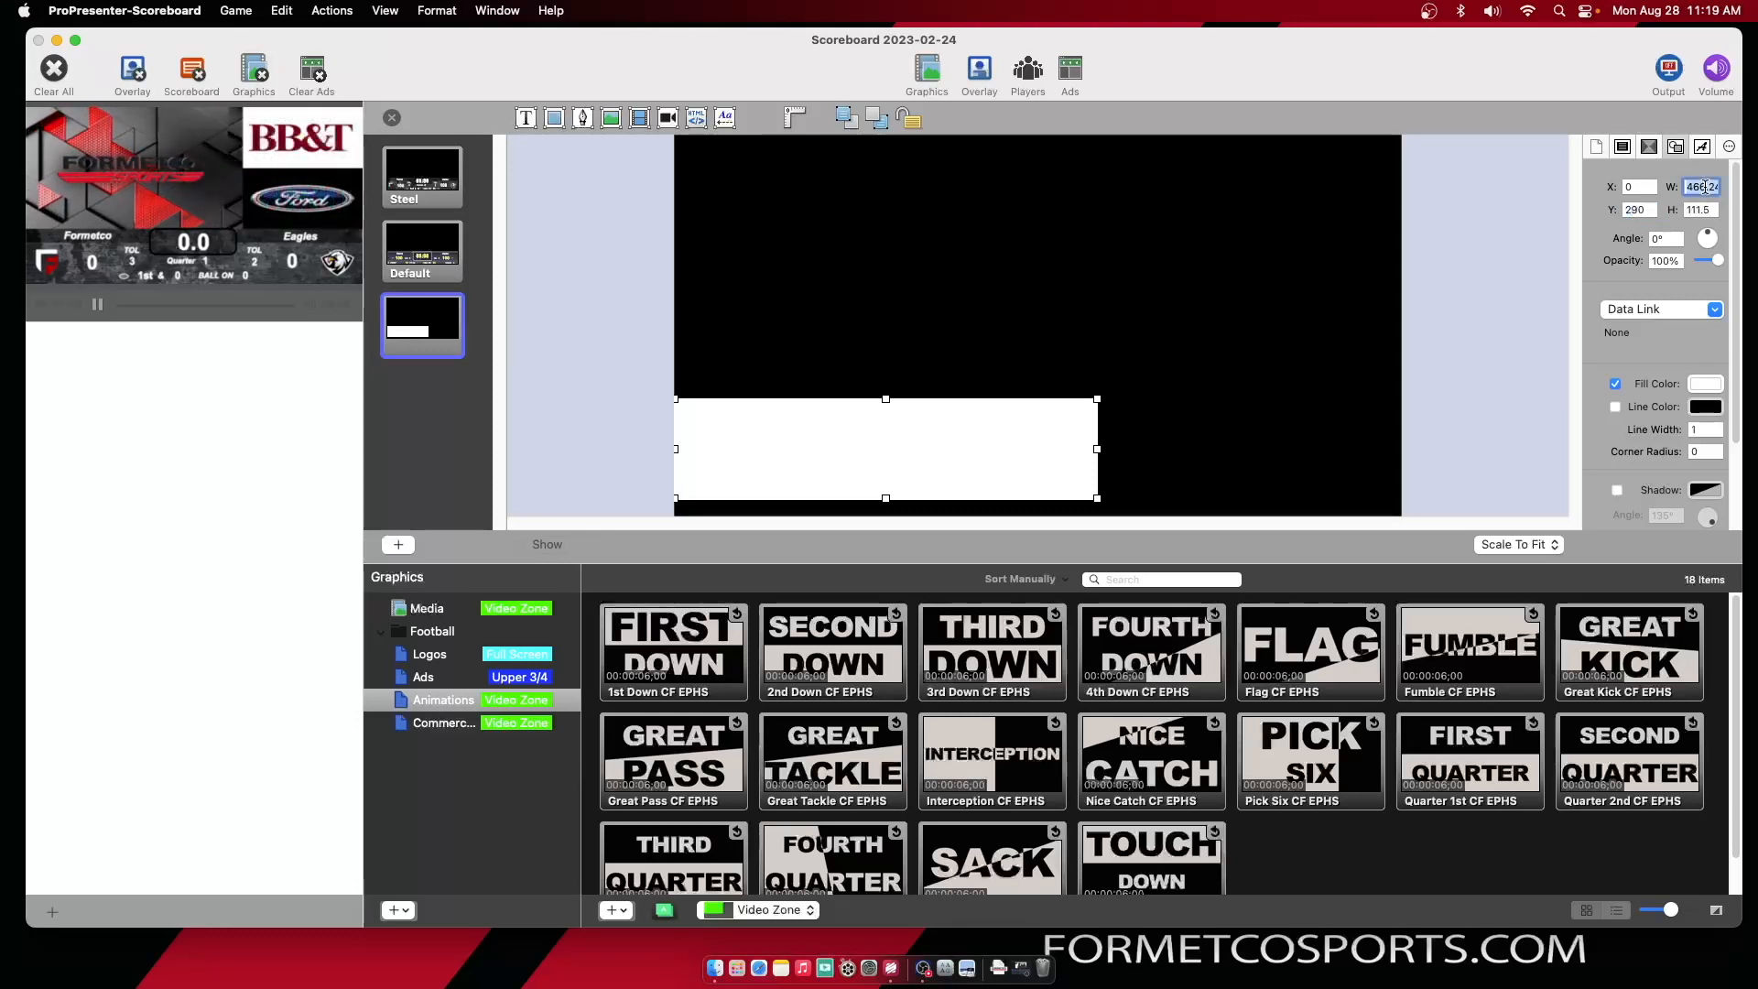
{"action": "type", "text": "800"}
{"action": "key", "text": "Return"}
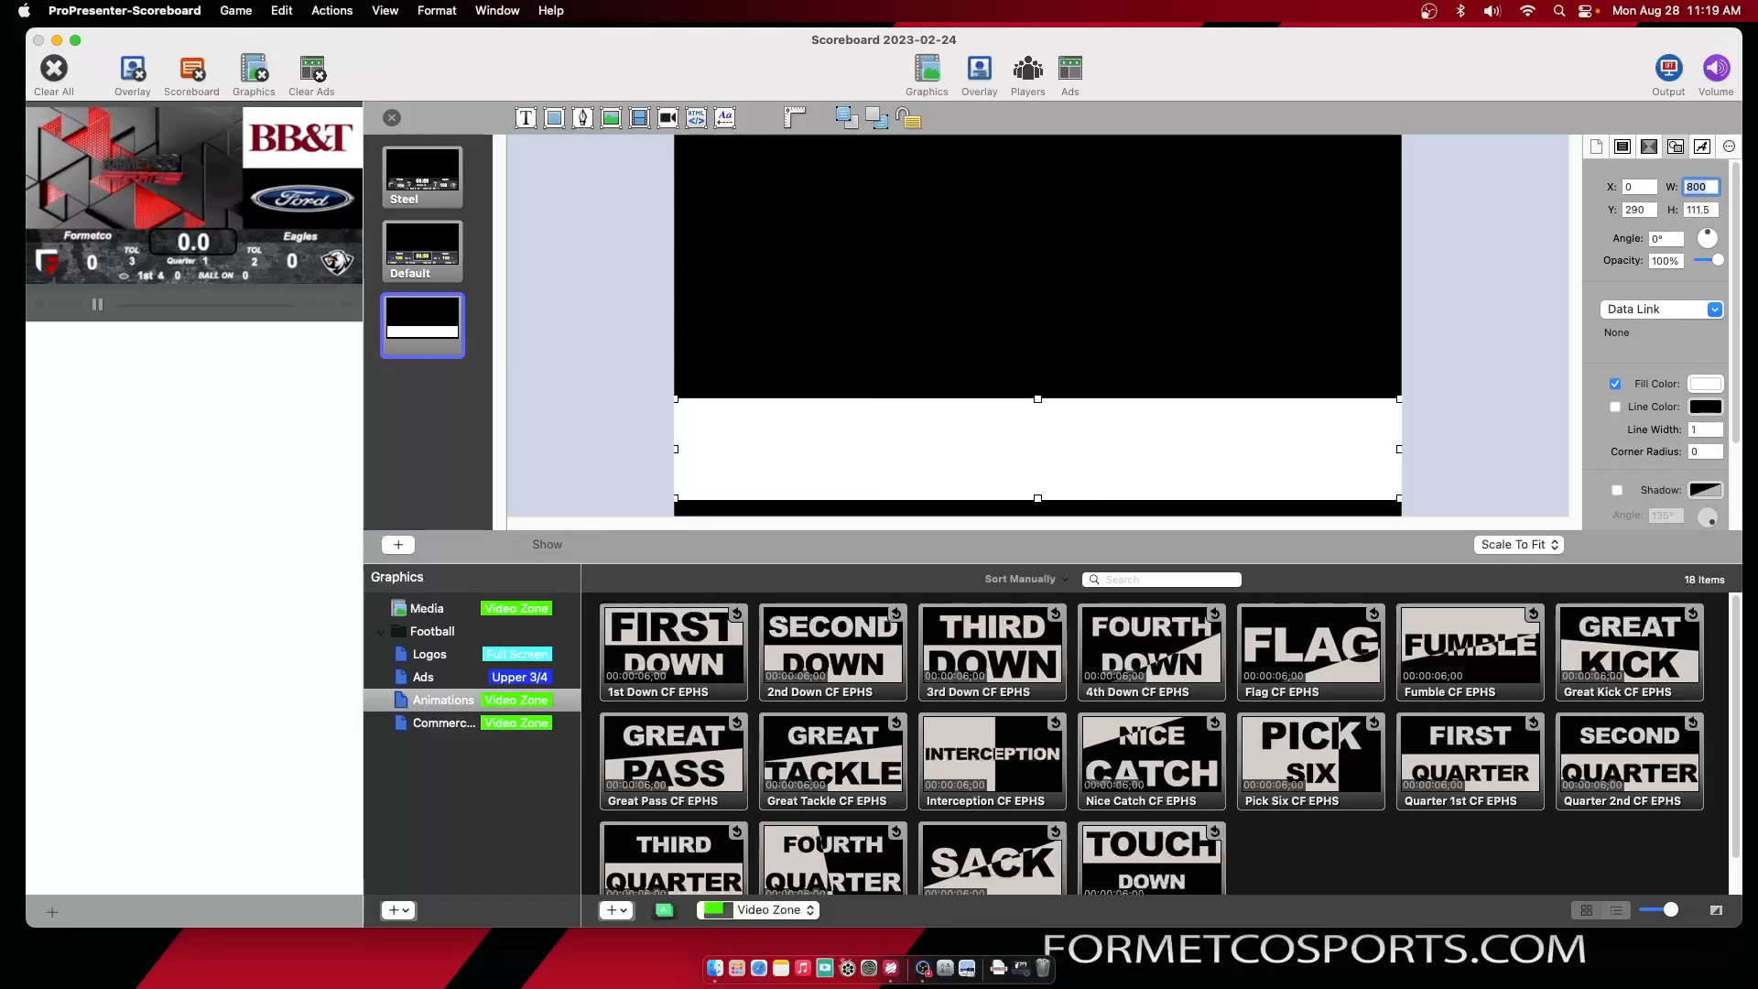
{"action": "double_click", "coordinate": [1709, 208]}
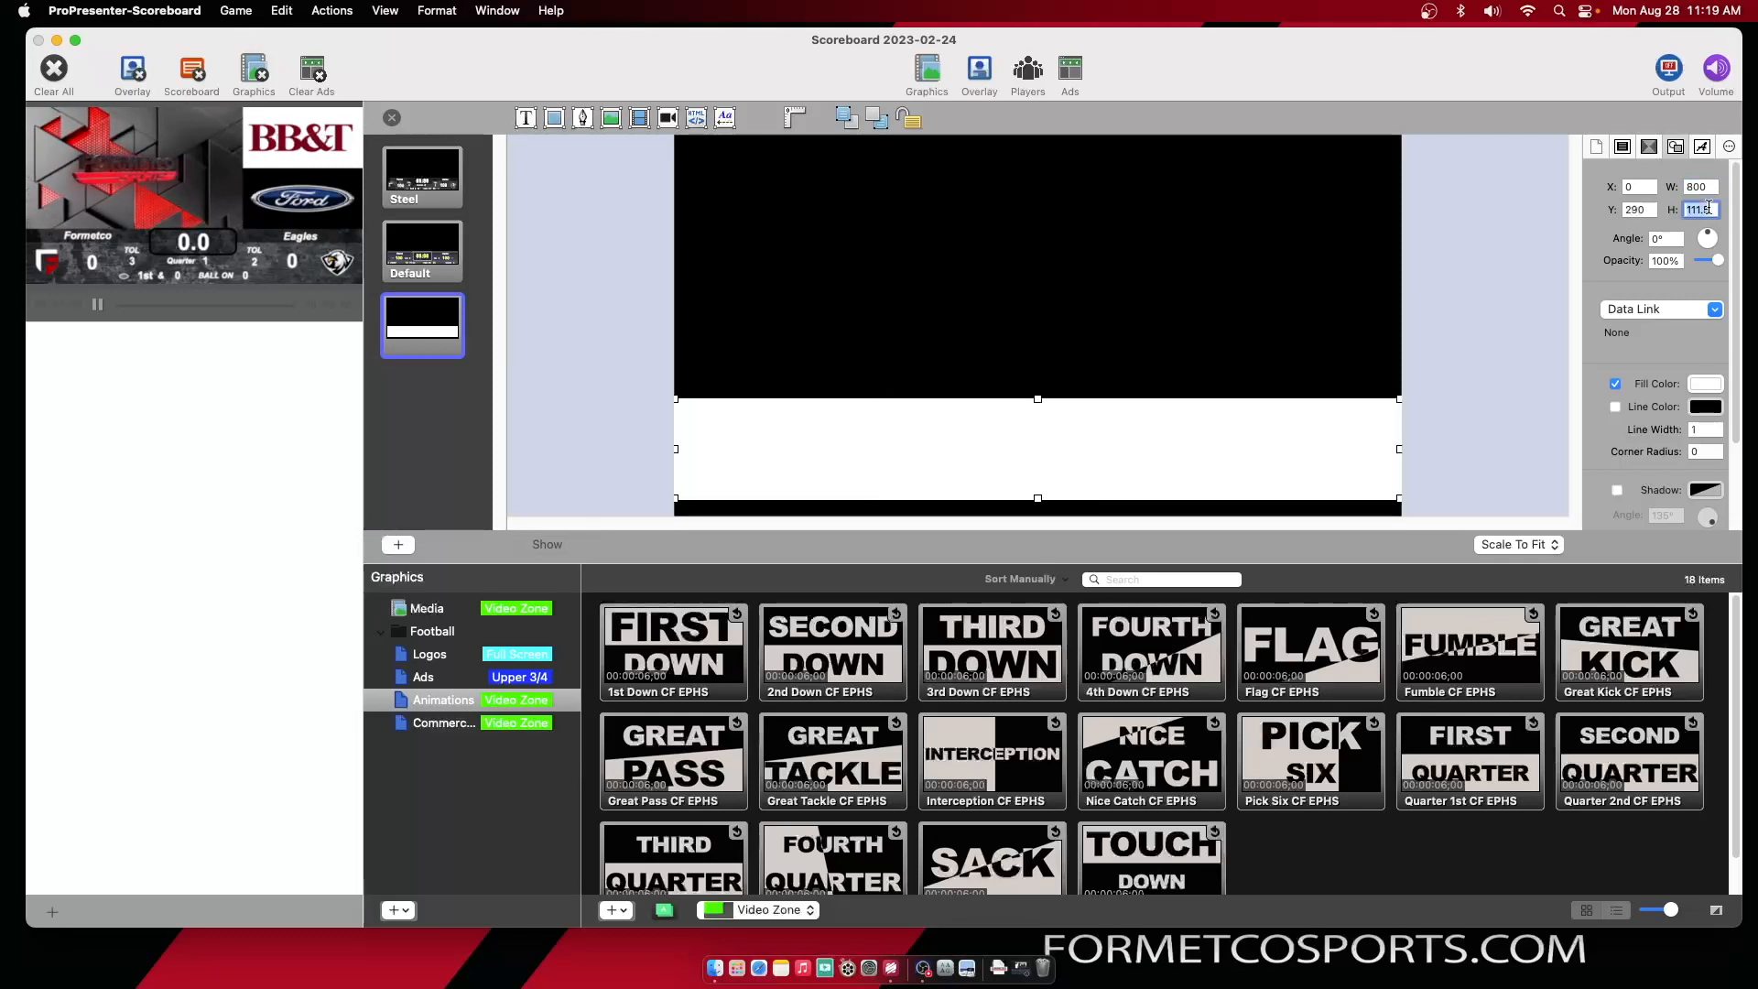
{"action": "type", "text": "130"}
{"action": "key", "text": "Return"}
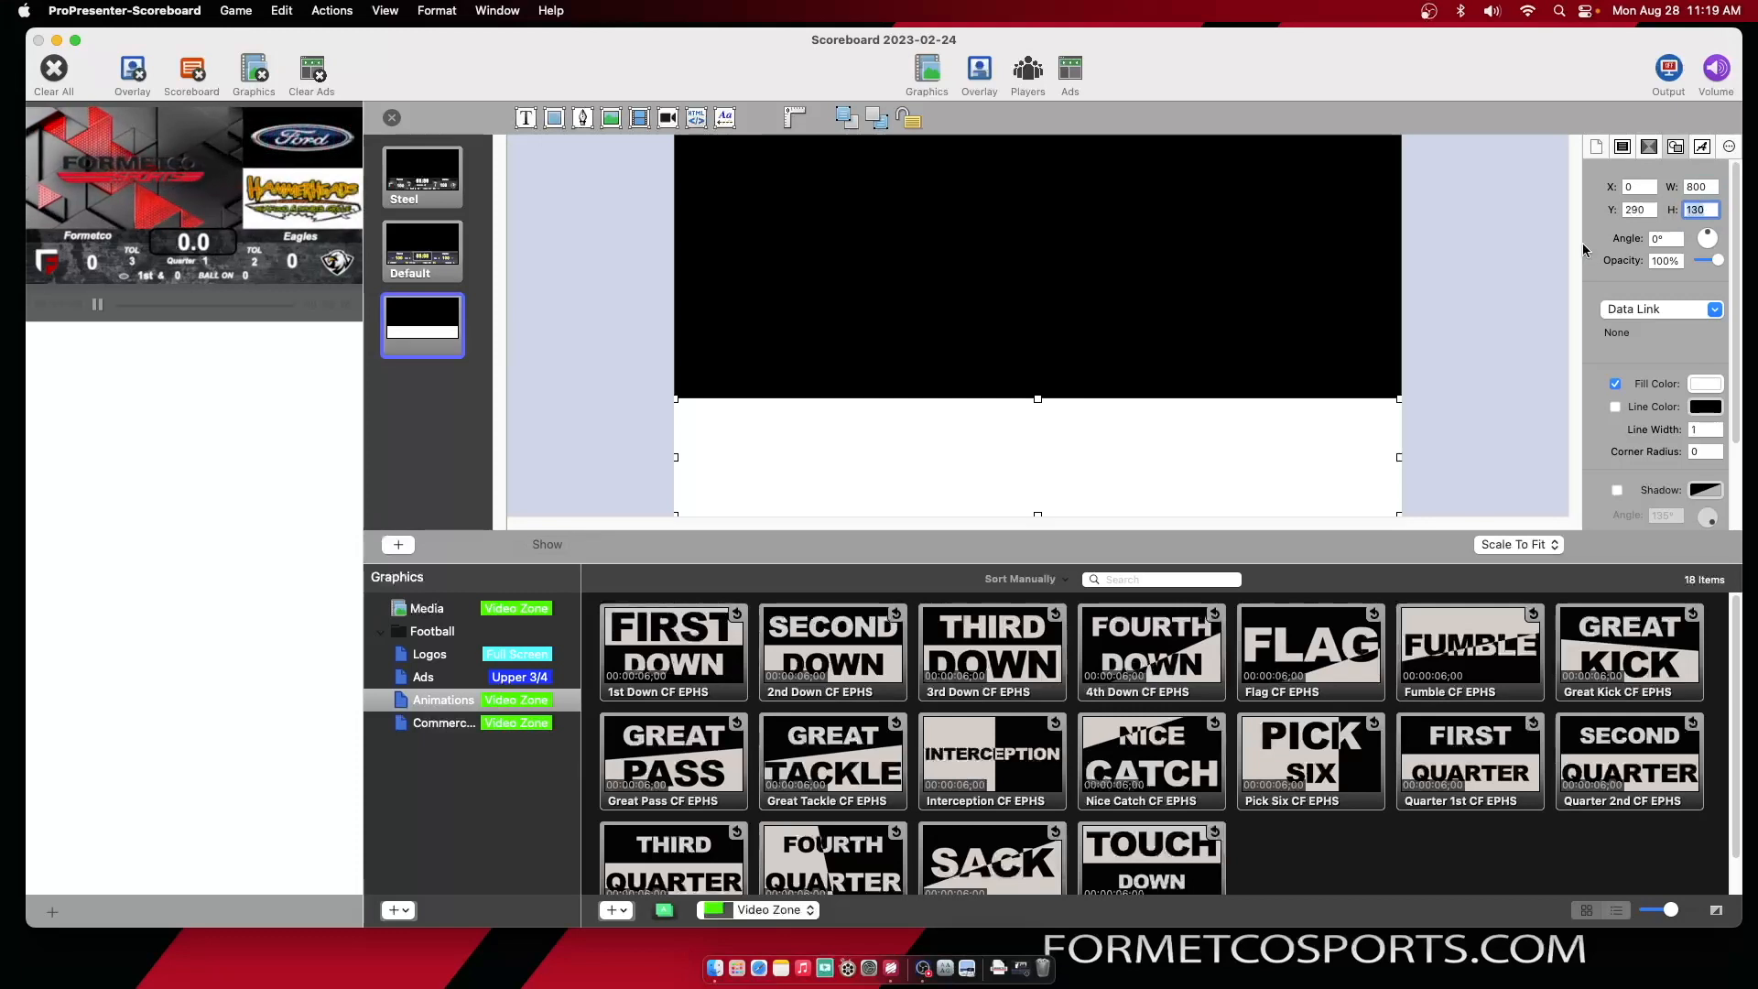
Open the rectangle's fill color choices and look through the color wheel, RGB sliders and Apple palette
{"action": "left_click", "coordinate": [1705, 383]}
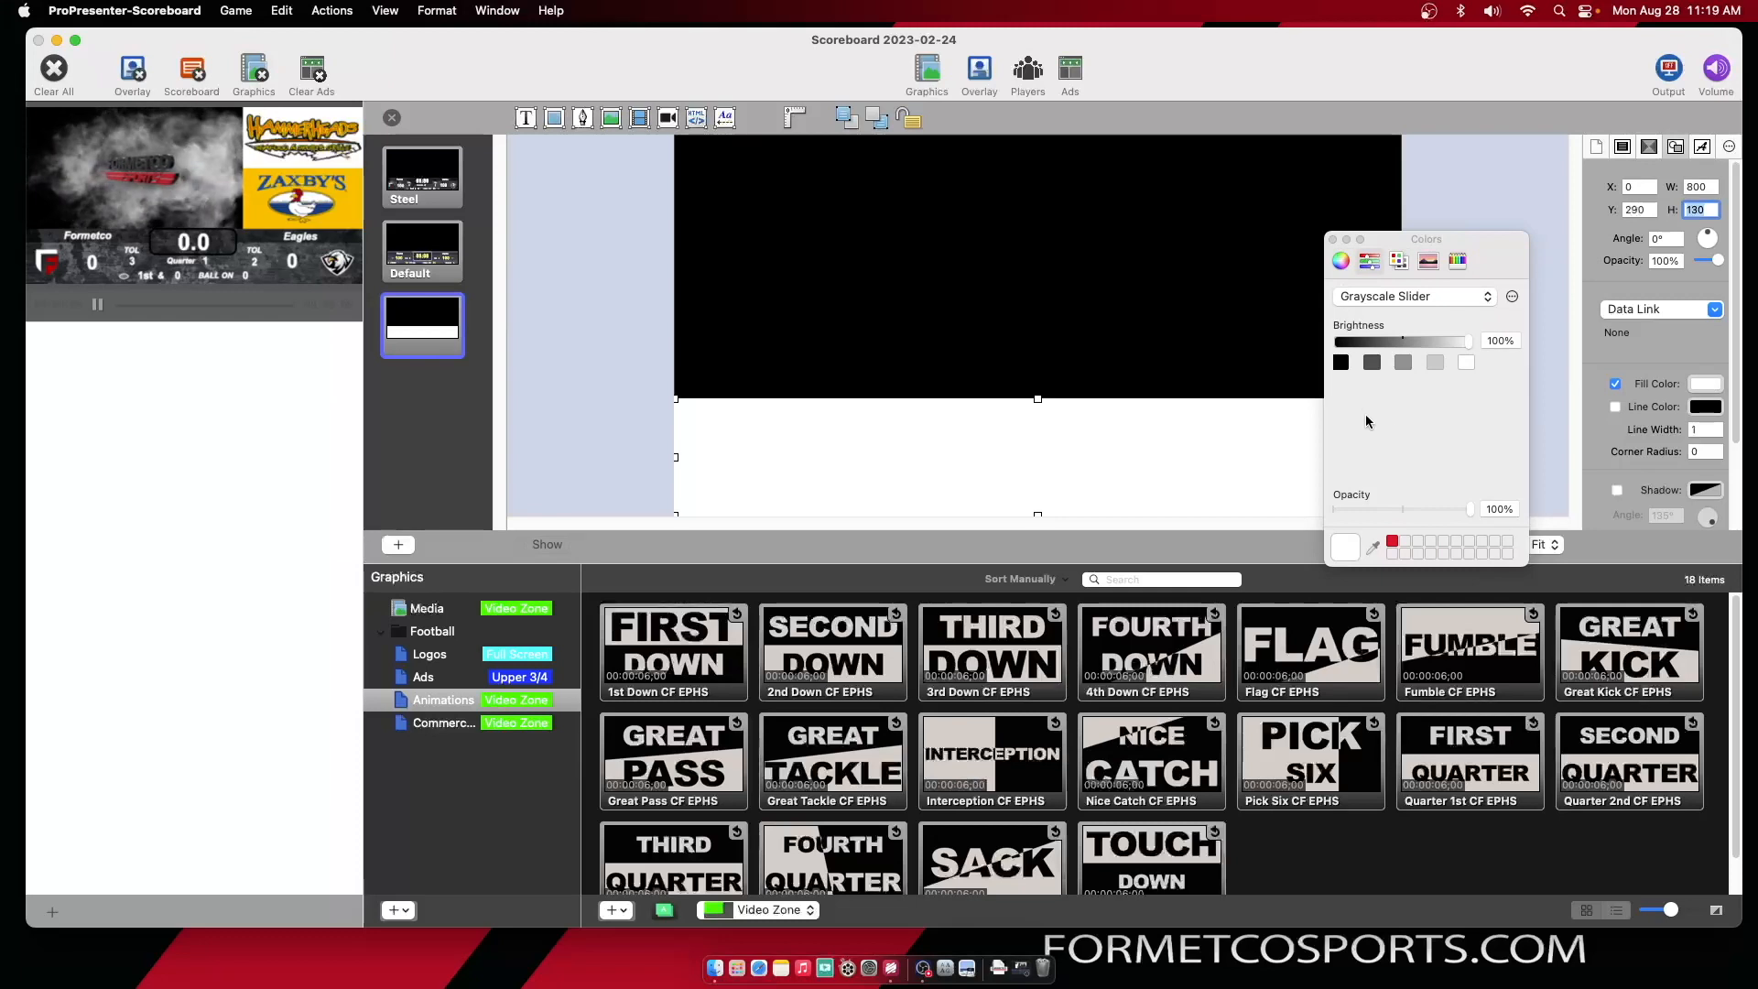
{"action": "left_click", "coordinate": [1340, 261]}
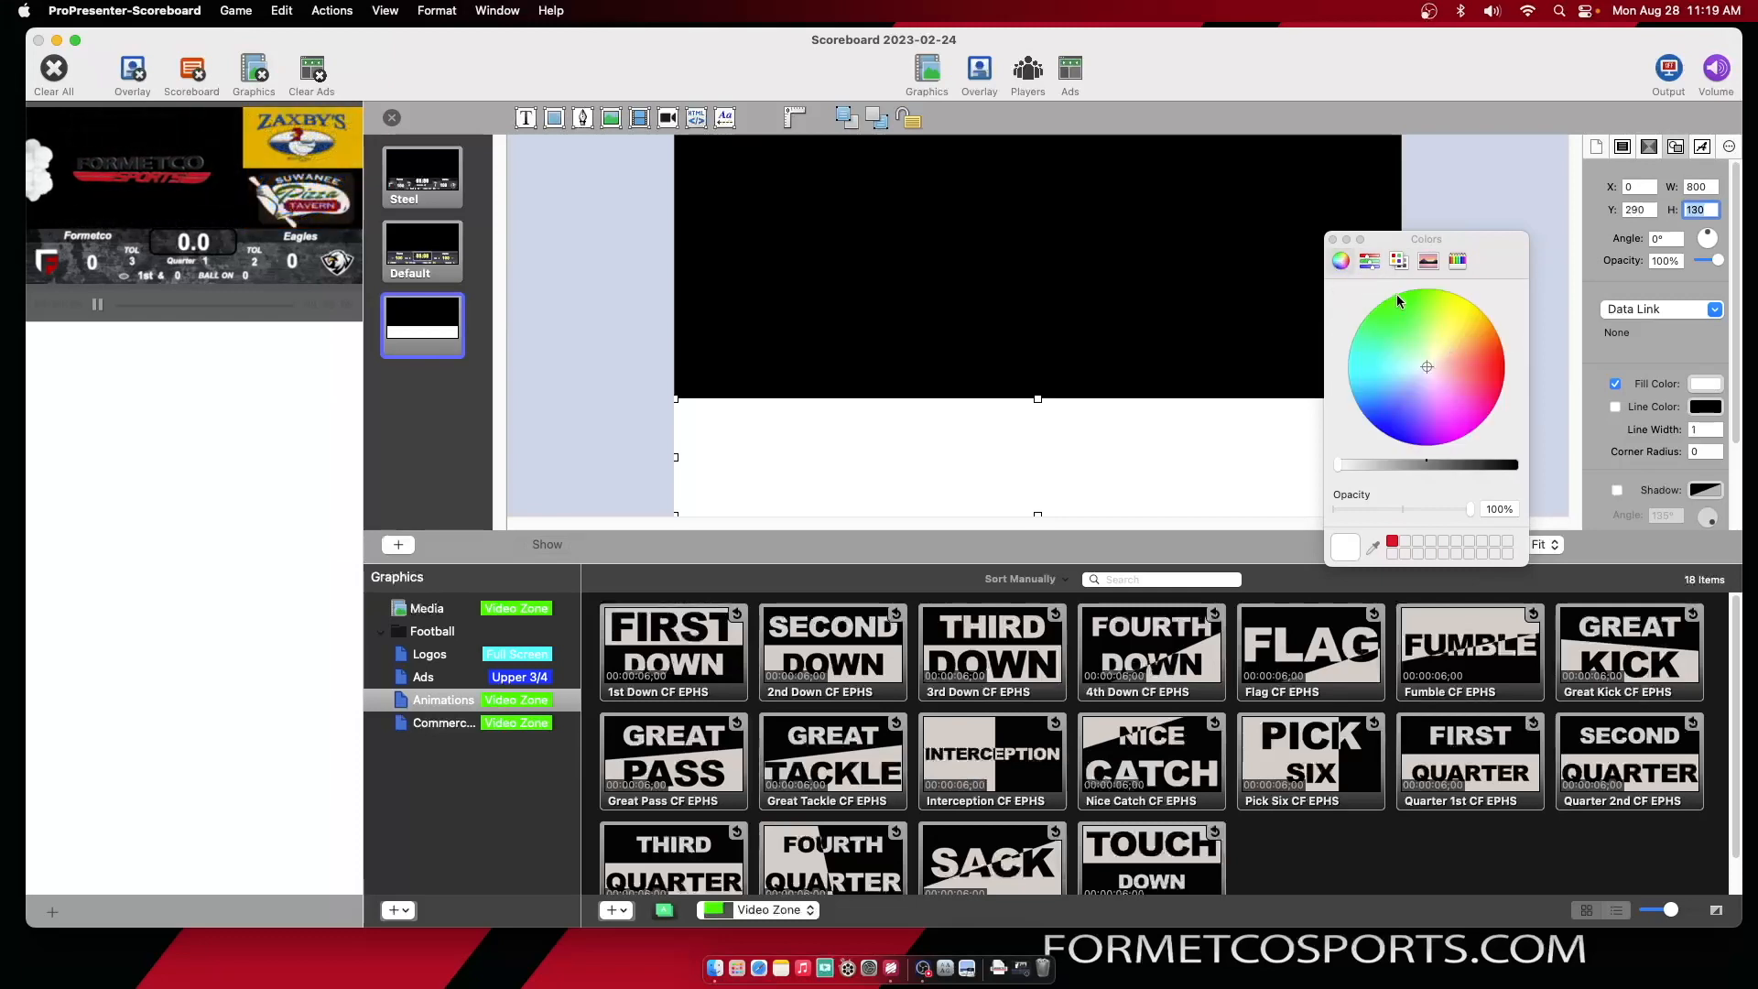
{"action": "left_click", "coordinate": [1365, 261]}
{"action": "left_click", "coordinate": [1401, 295]}
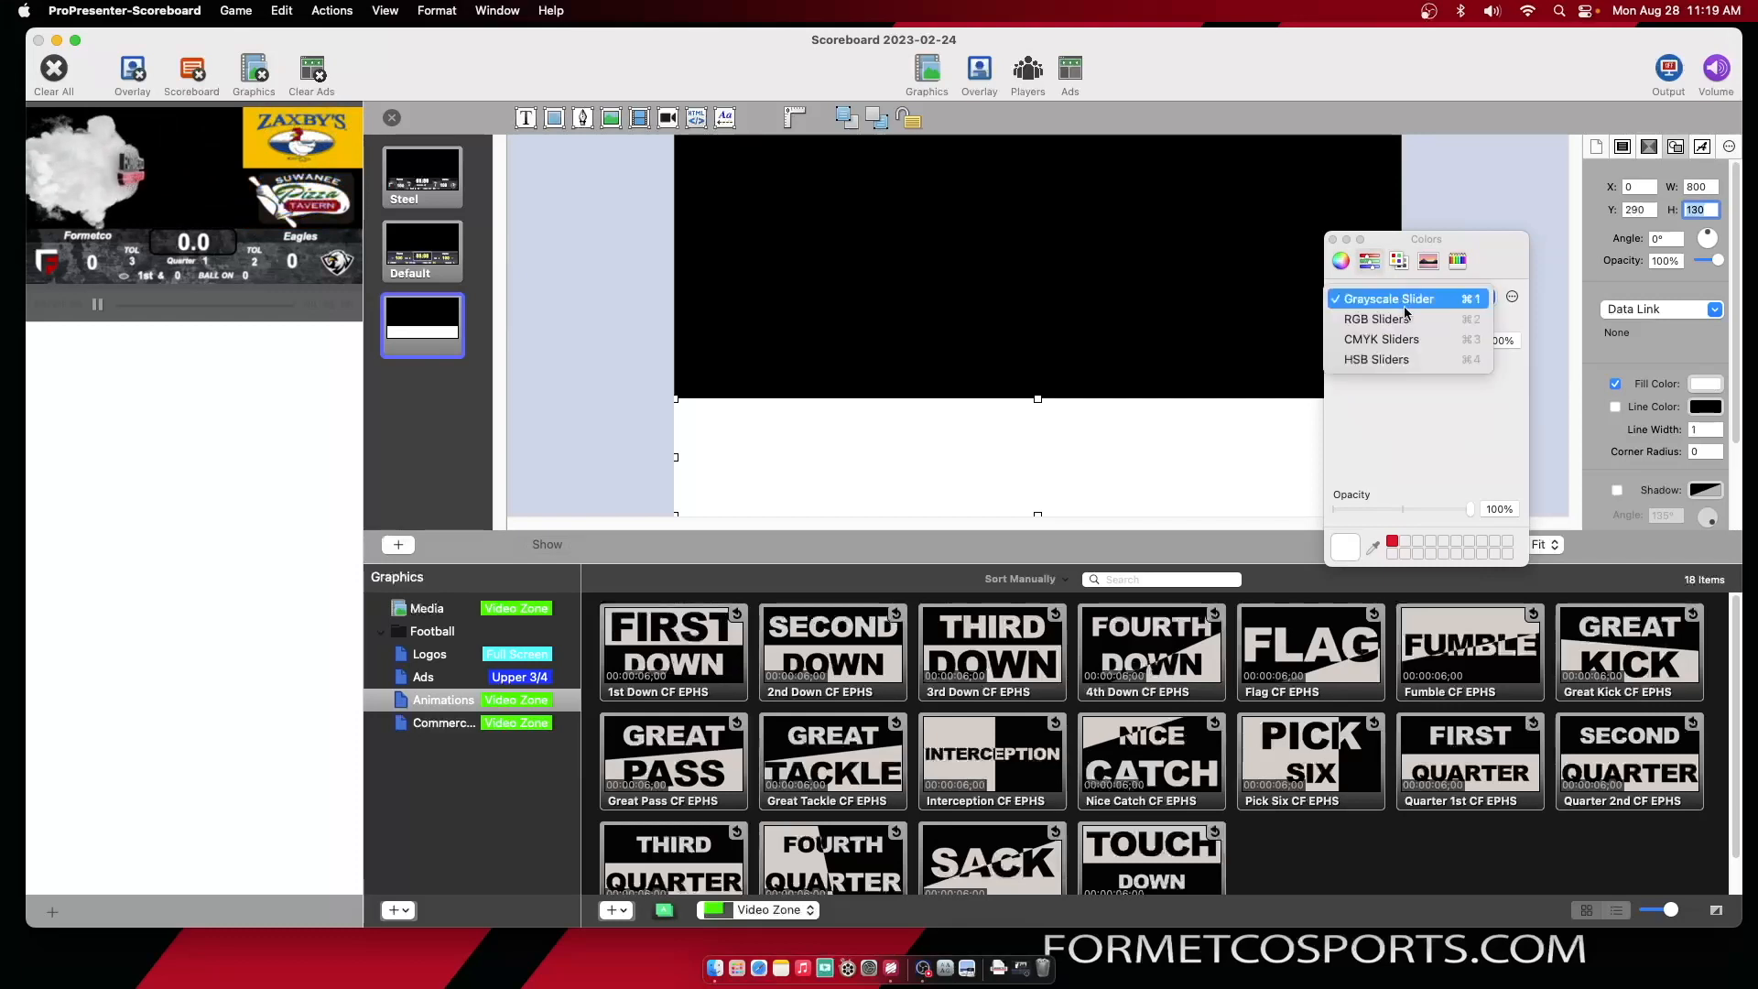
{"action": "left_click", "coordinate": [1410, 321]}
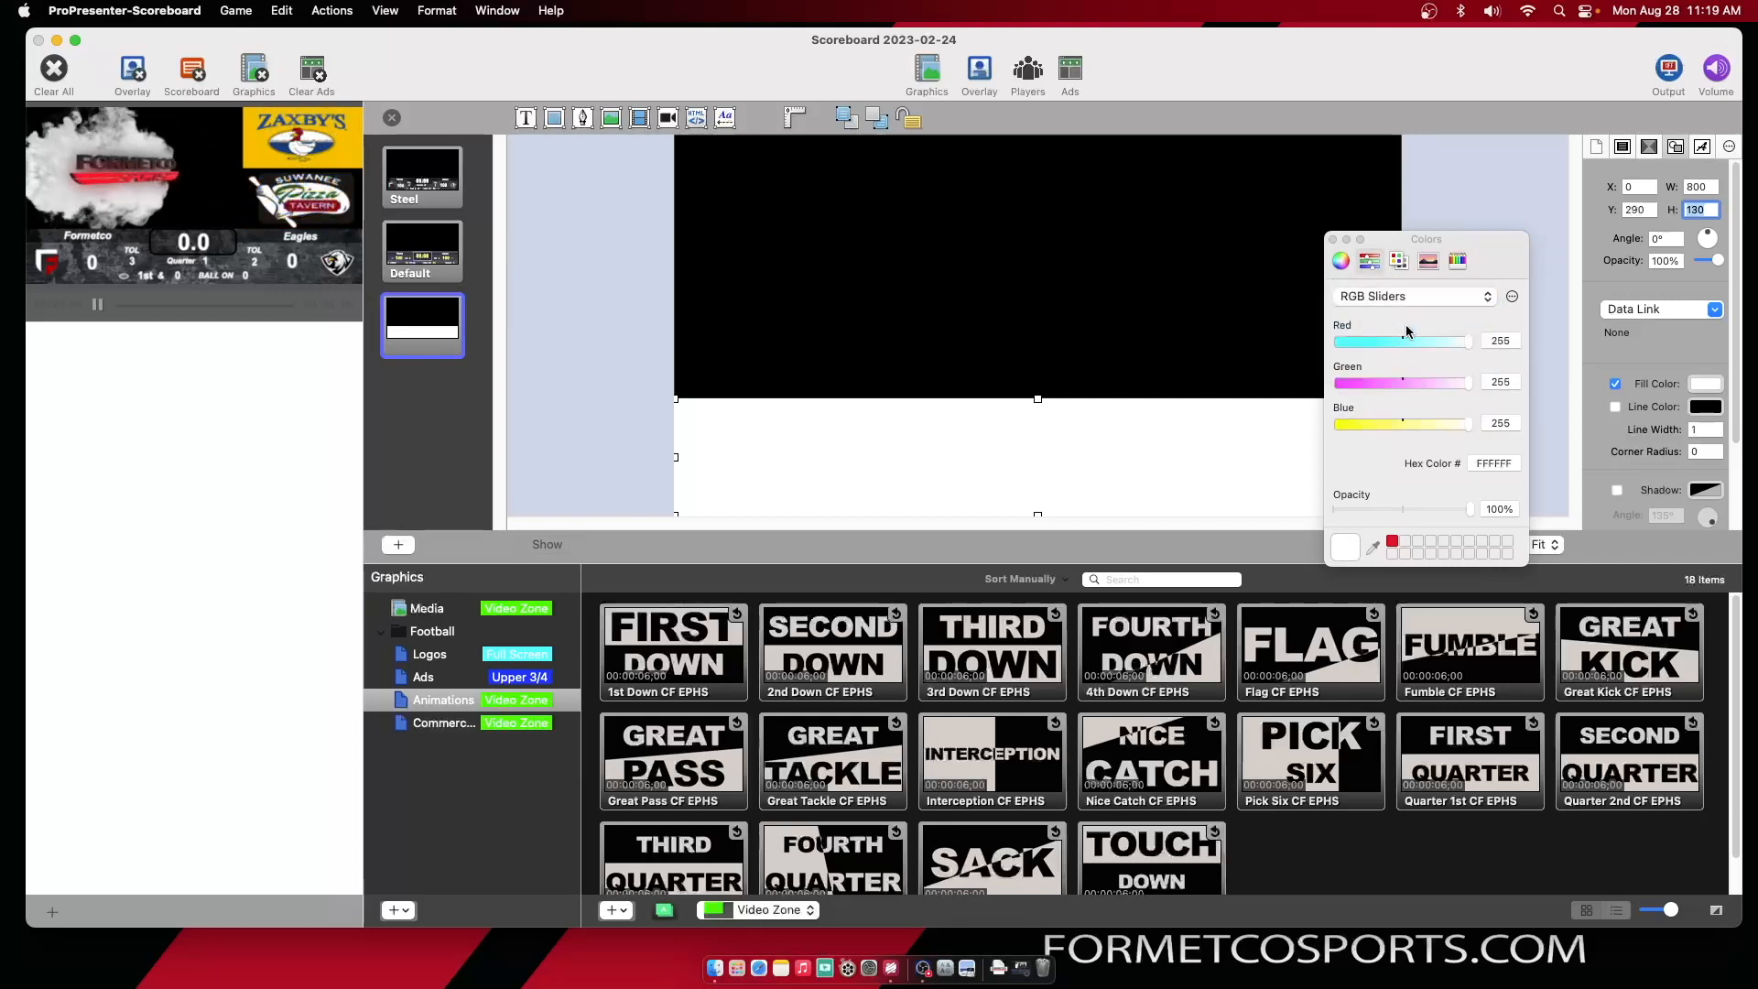
{"action": "left_click", "coordinate": [1492, 464]}
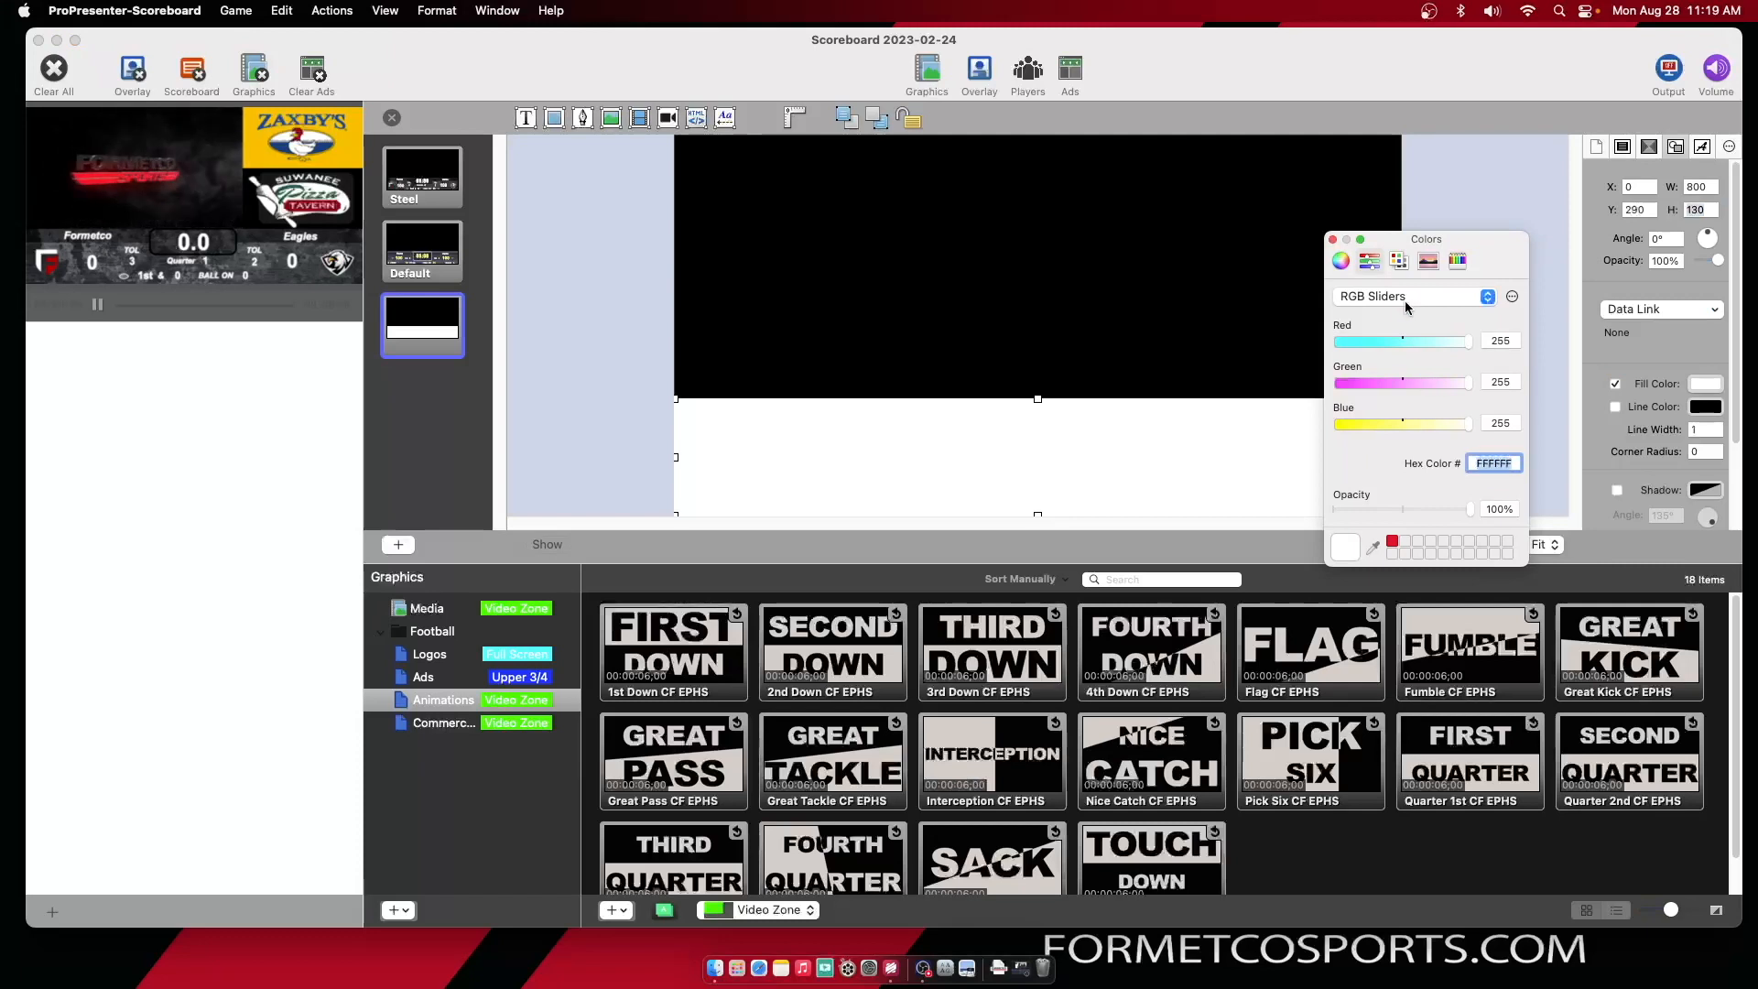
{"action": "left_click", "coordinate": [1398, 261]}
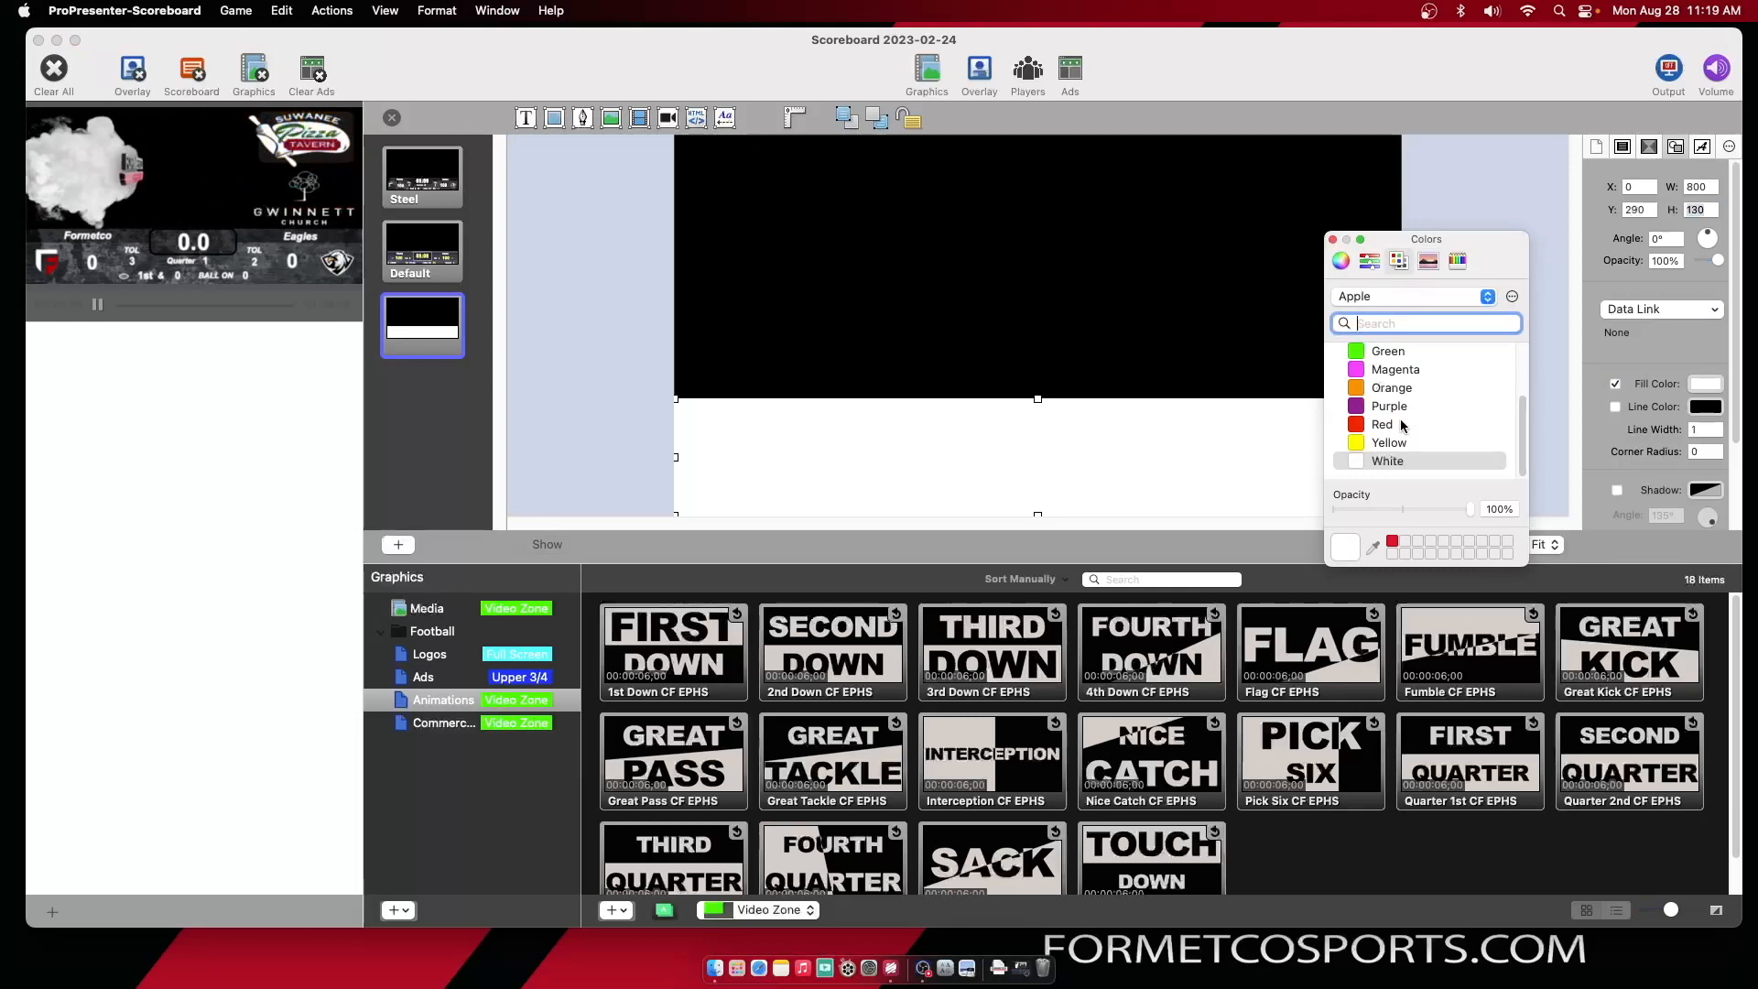
{"action": "scroll", "coordinate": [1402, 424], "scroll_direction": "up", "scroll_amount": 3}
{"action": "scroll", "coordinate": [1401, 421], "scroll_direction": "down", "scroll_amount": 3}
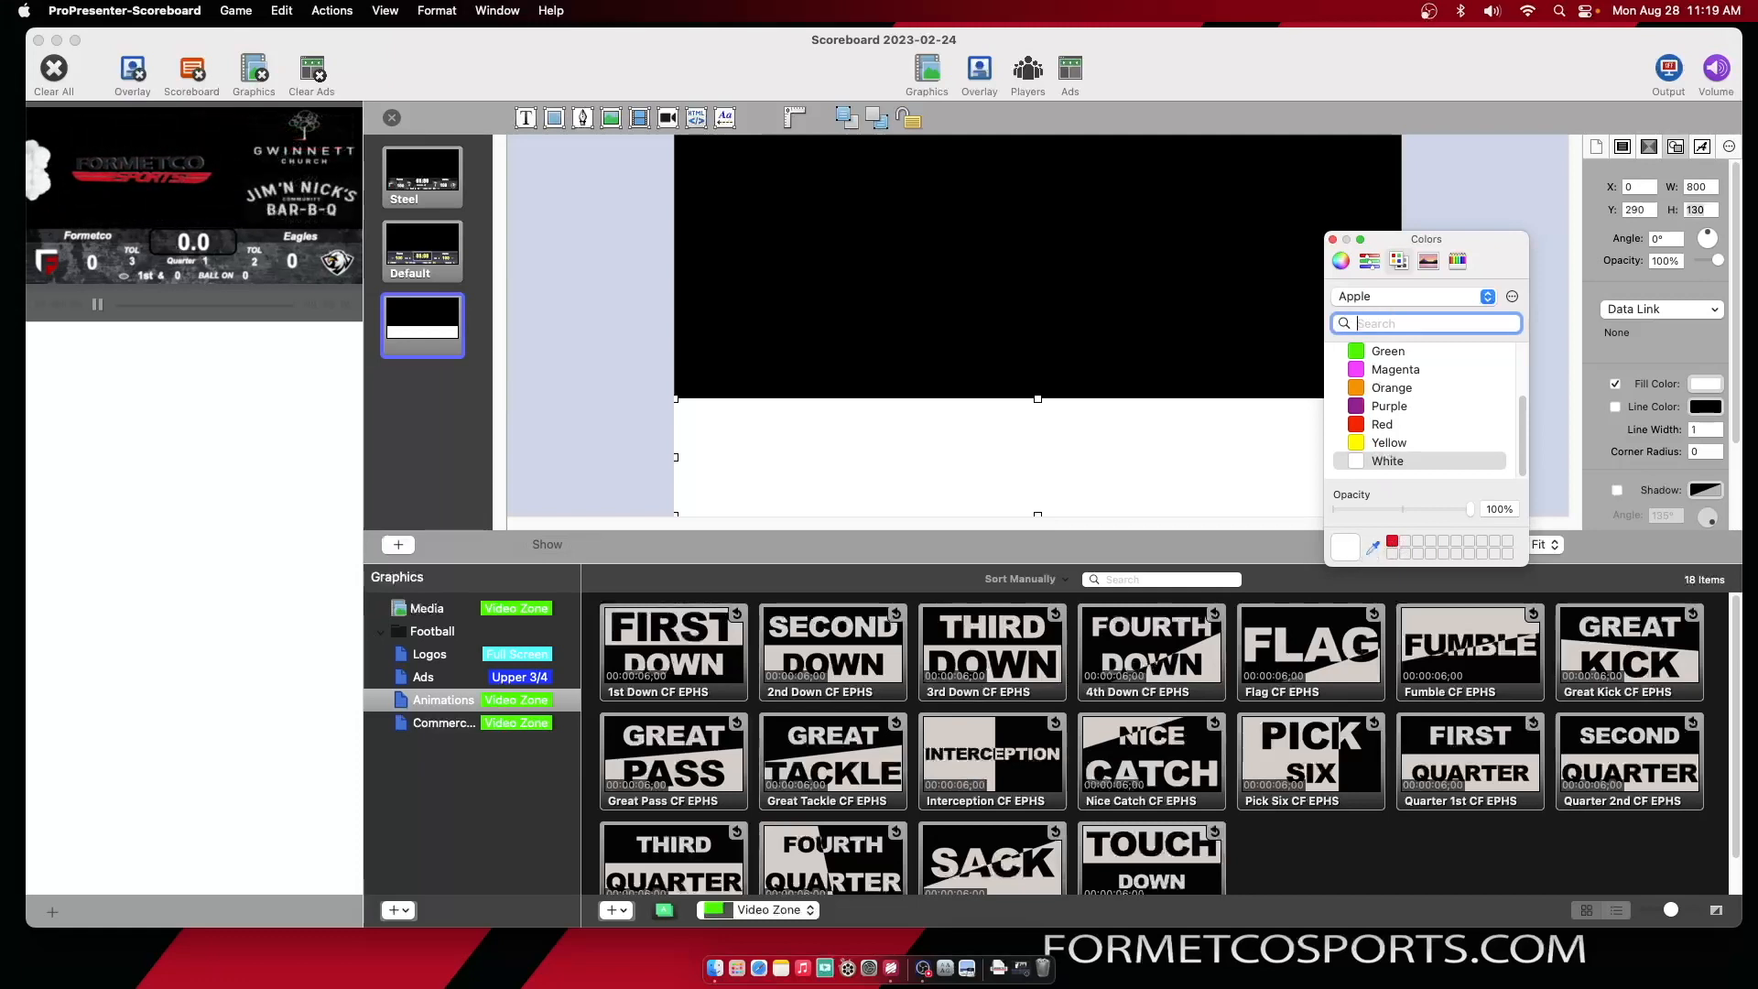
Fill the rectangle with the red sampled from the home team's logo in the live preview, keeping 100% opacity
{"action": "left_click", "coordinate": [1372, 546]}
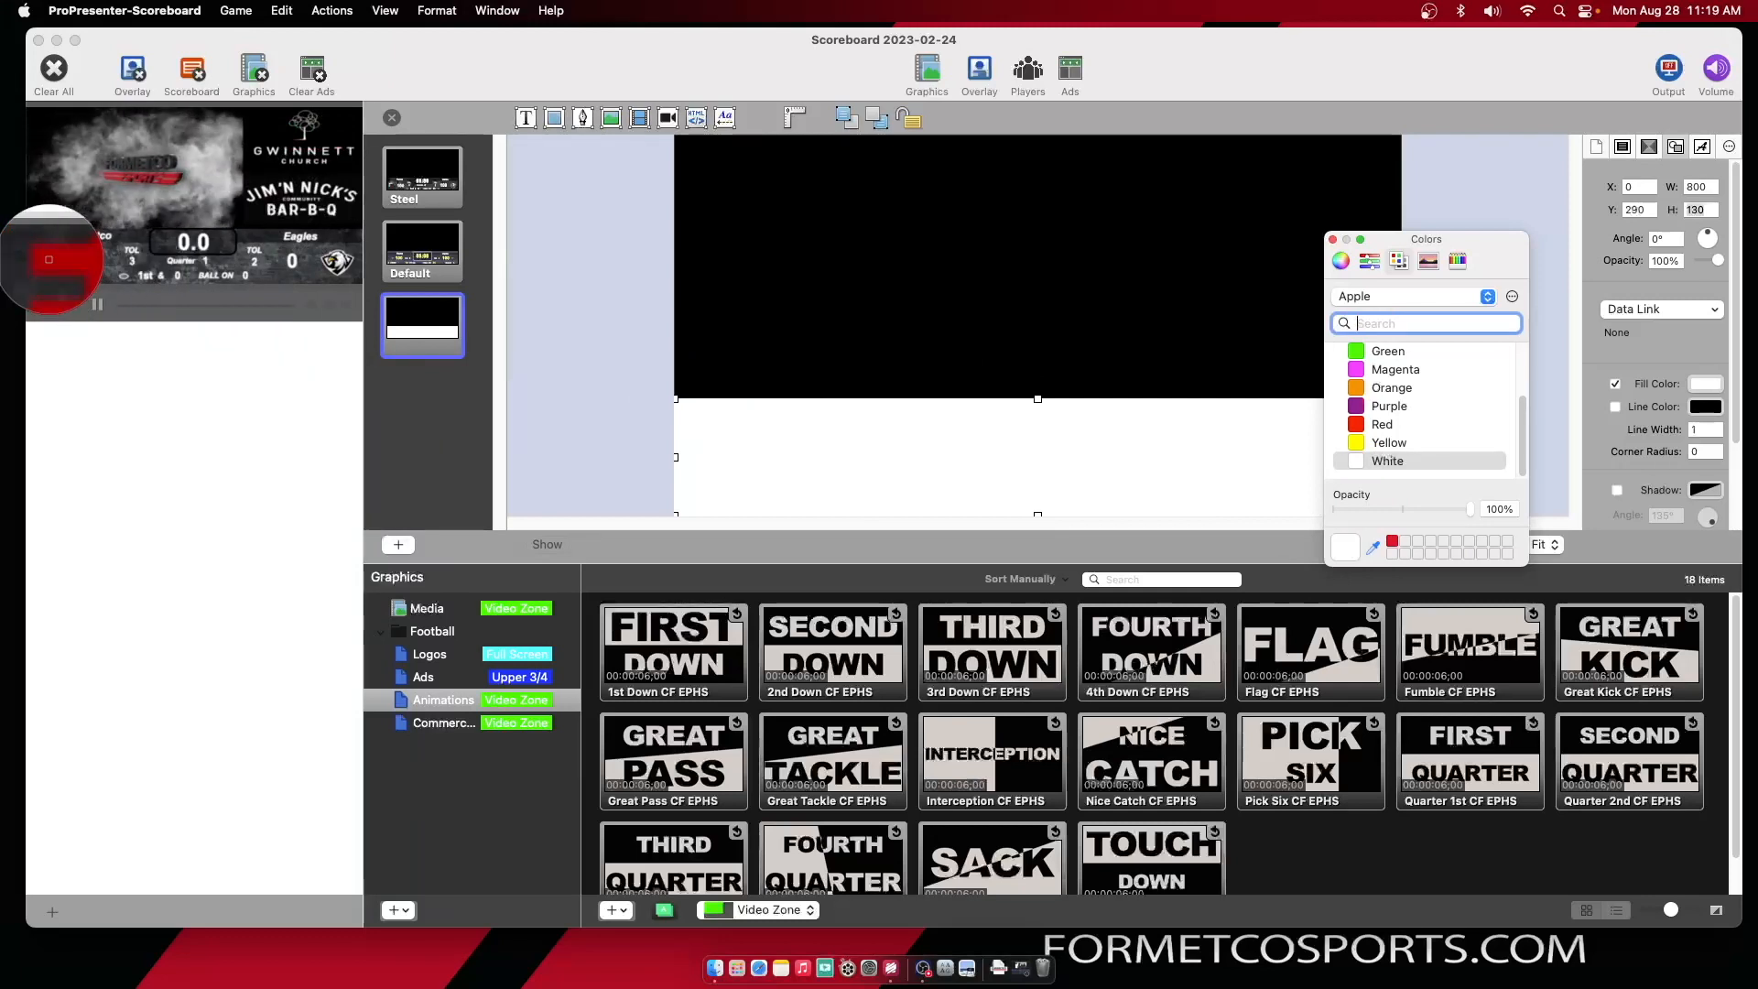
{"action": "left_click", "coordinate": [48, 259]}
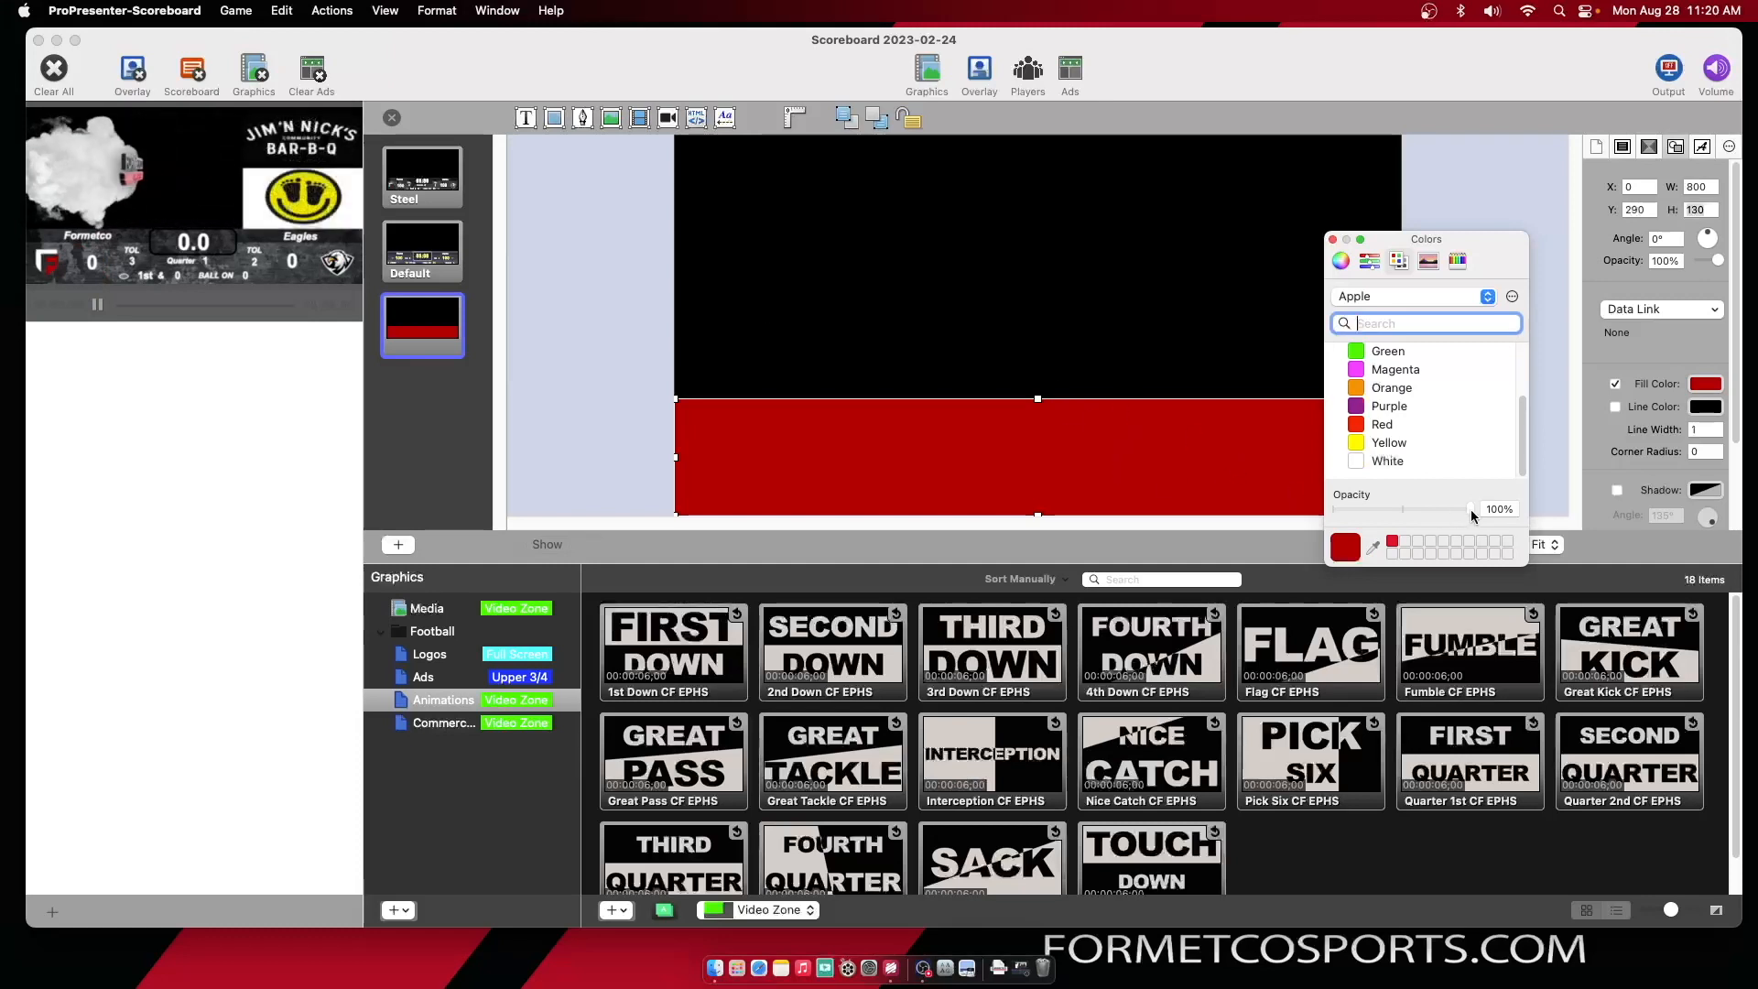
{"action": "mouse_move", "coordinate": [1471, 515]}
{"action": "left_mouse_down"}
{"action": "mouse_move", "coordinate": [1417, 513]}
{"action": "mouse_move", "coordinate": [1463, 511]}
{"action": "left_mouse_up"}
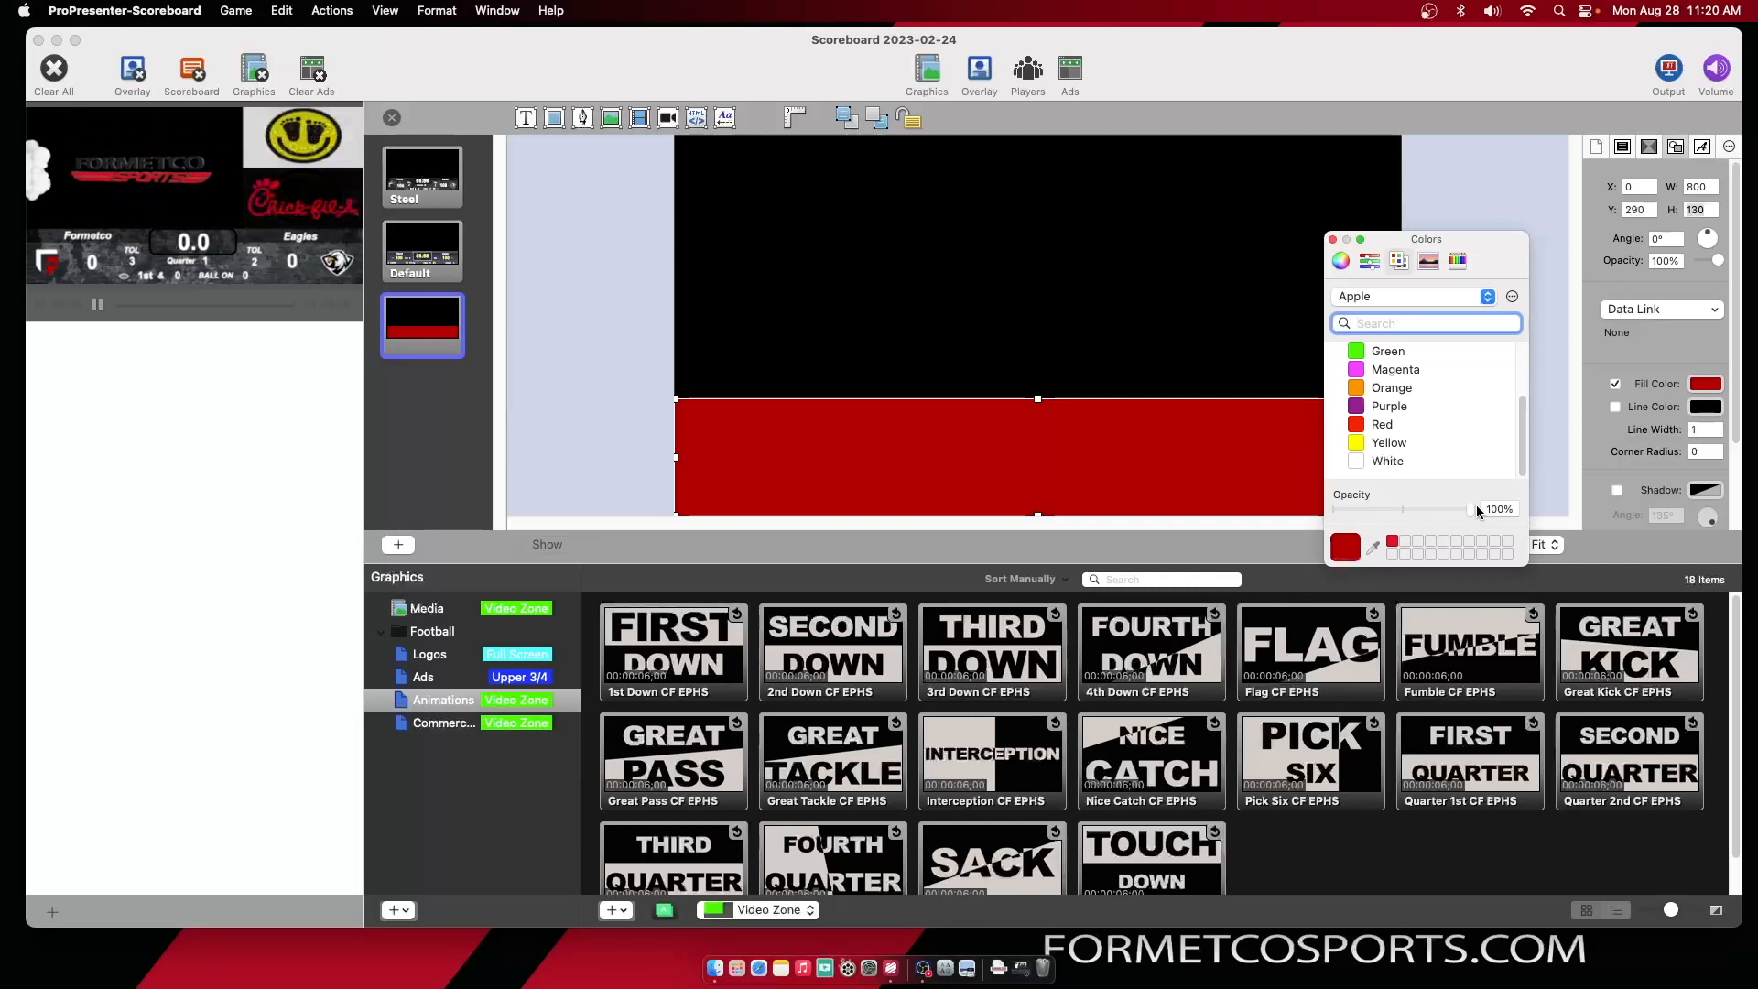
{"action": "left_click", "coordinate": [1333, 244]}
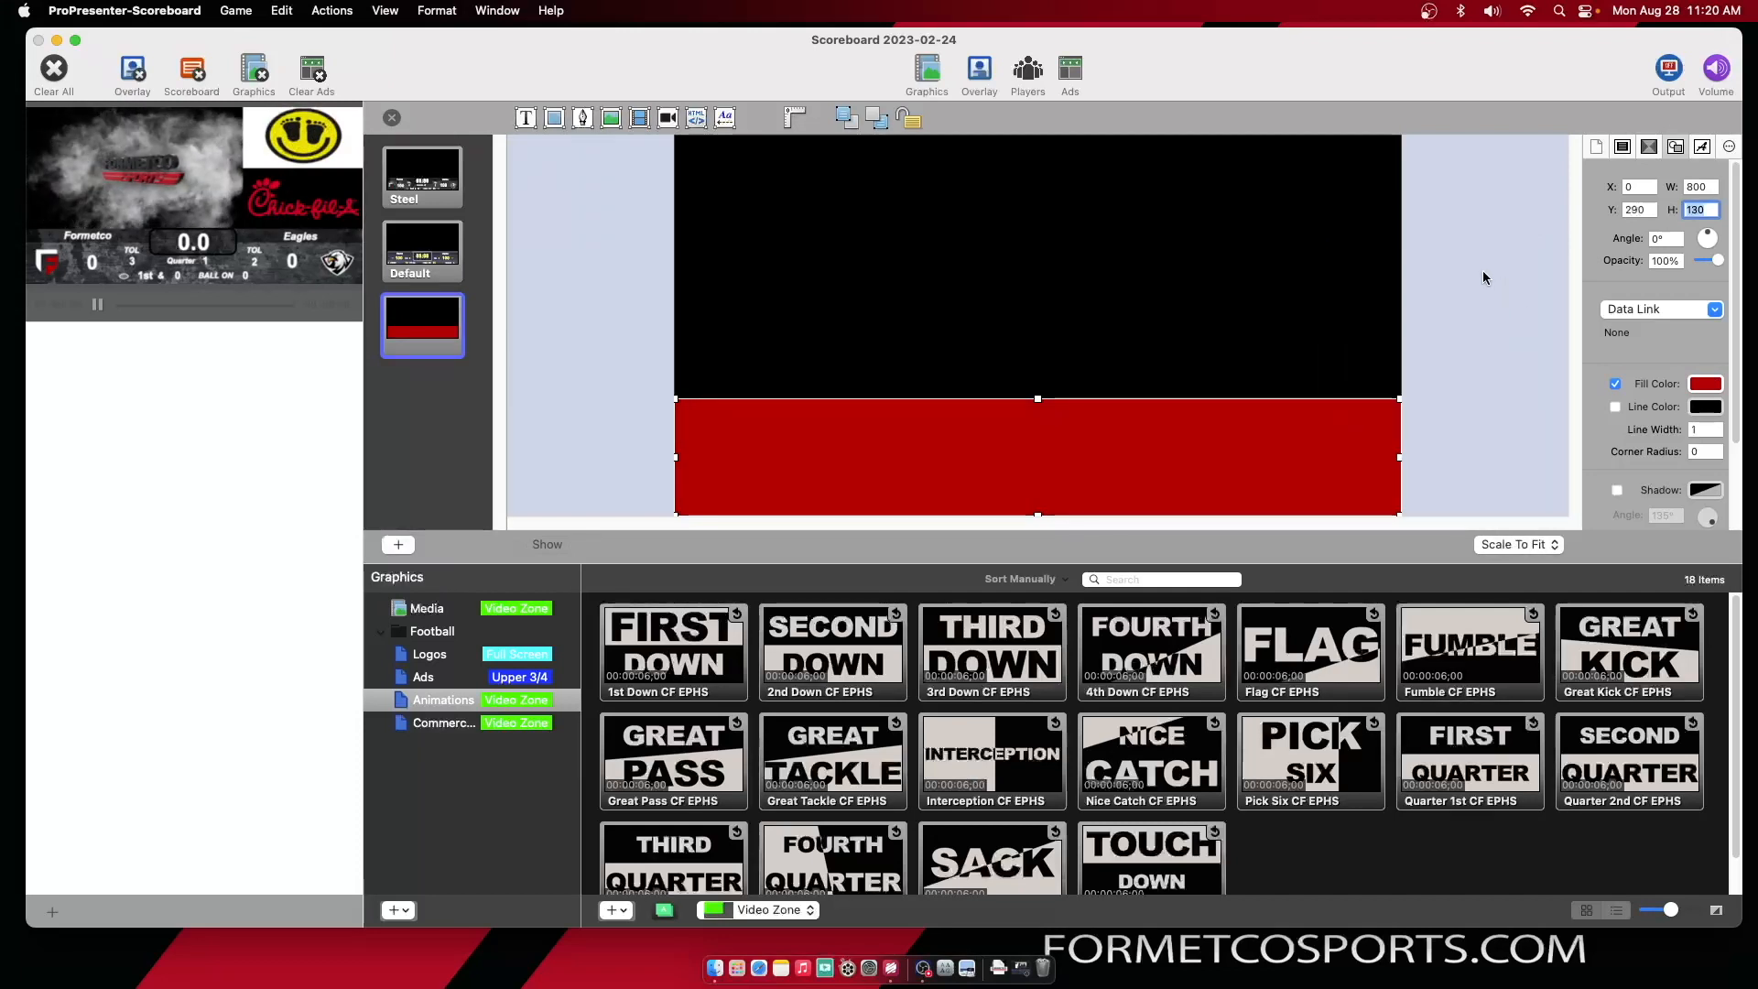
Add a text box, shrink it to about 131 by 63 and center it horizontally in the upper part of the red band
{"action": "left_click", "coordinate": [529, 120]}
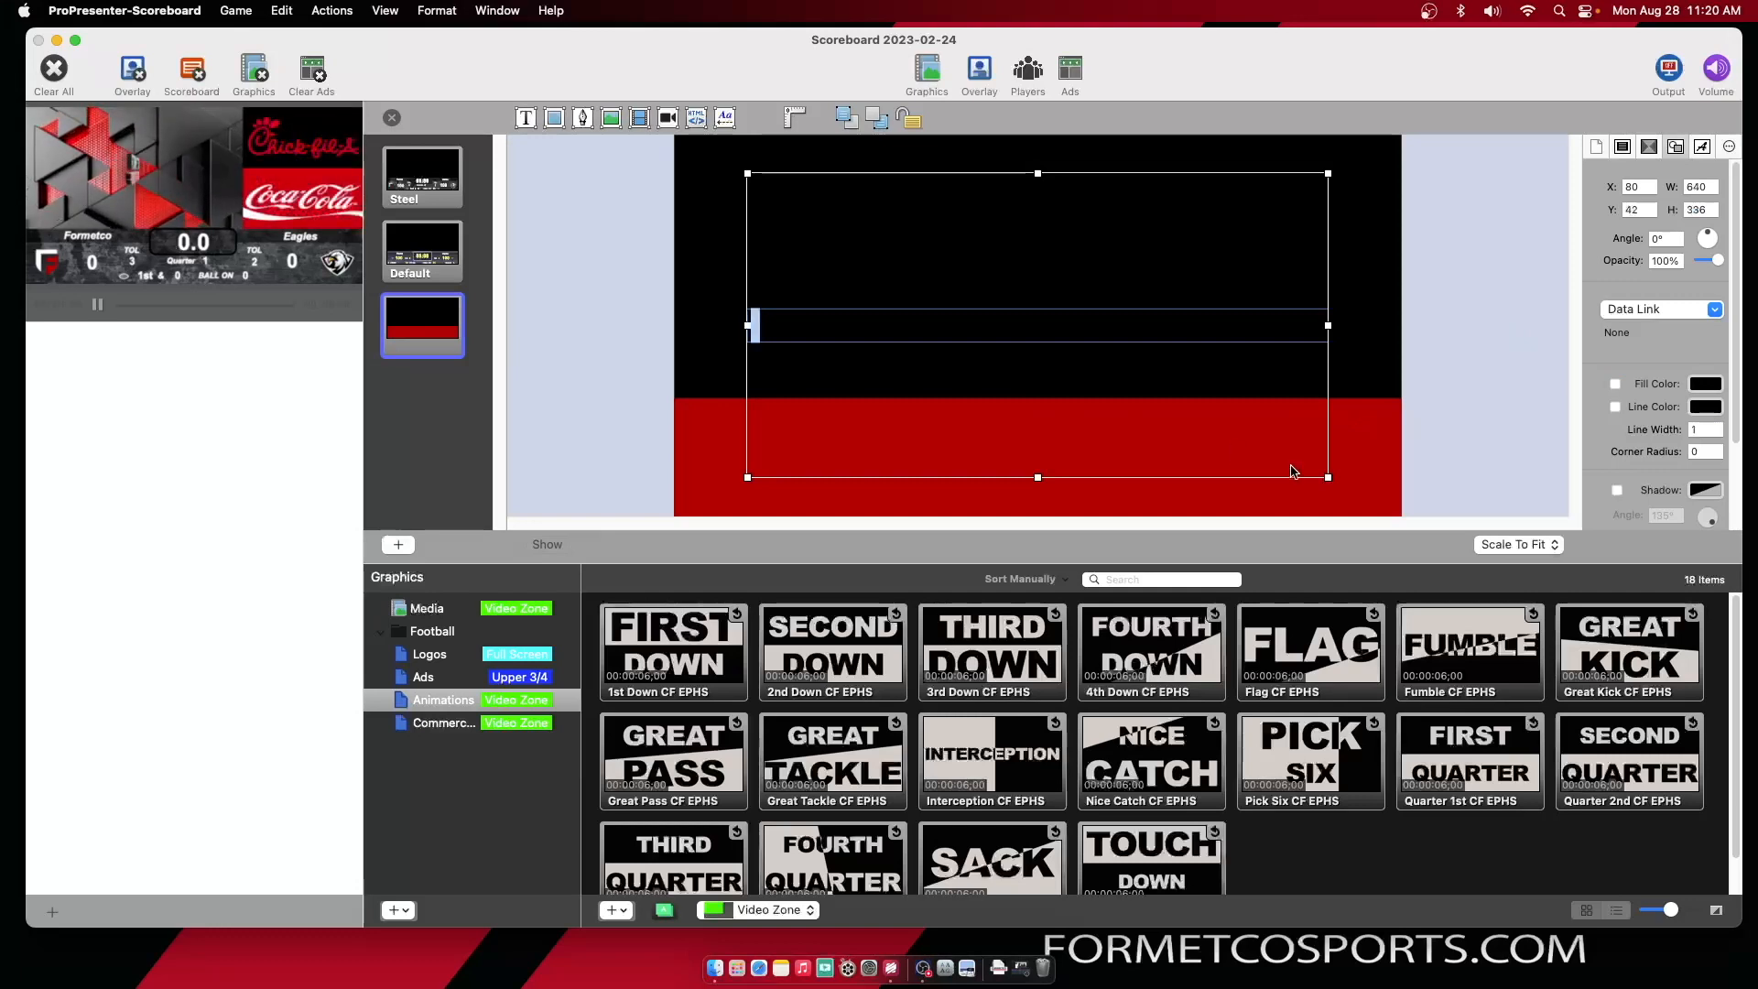
{"action": "left_click", "coordinate": [1328, 477]}
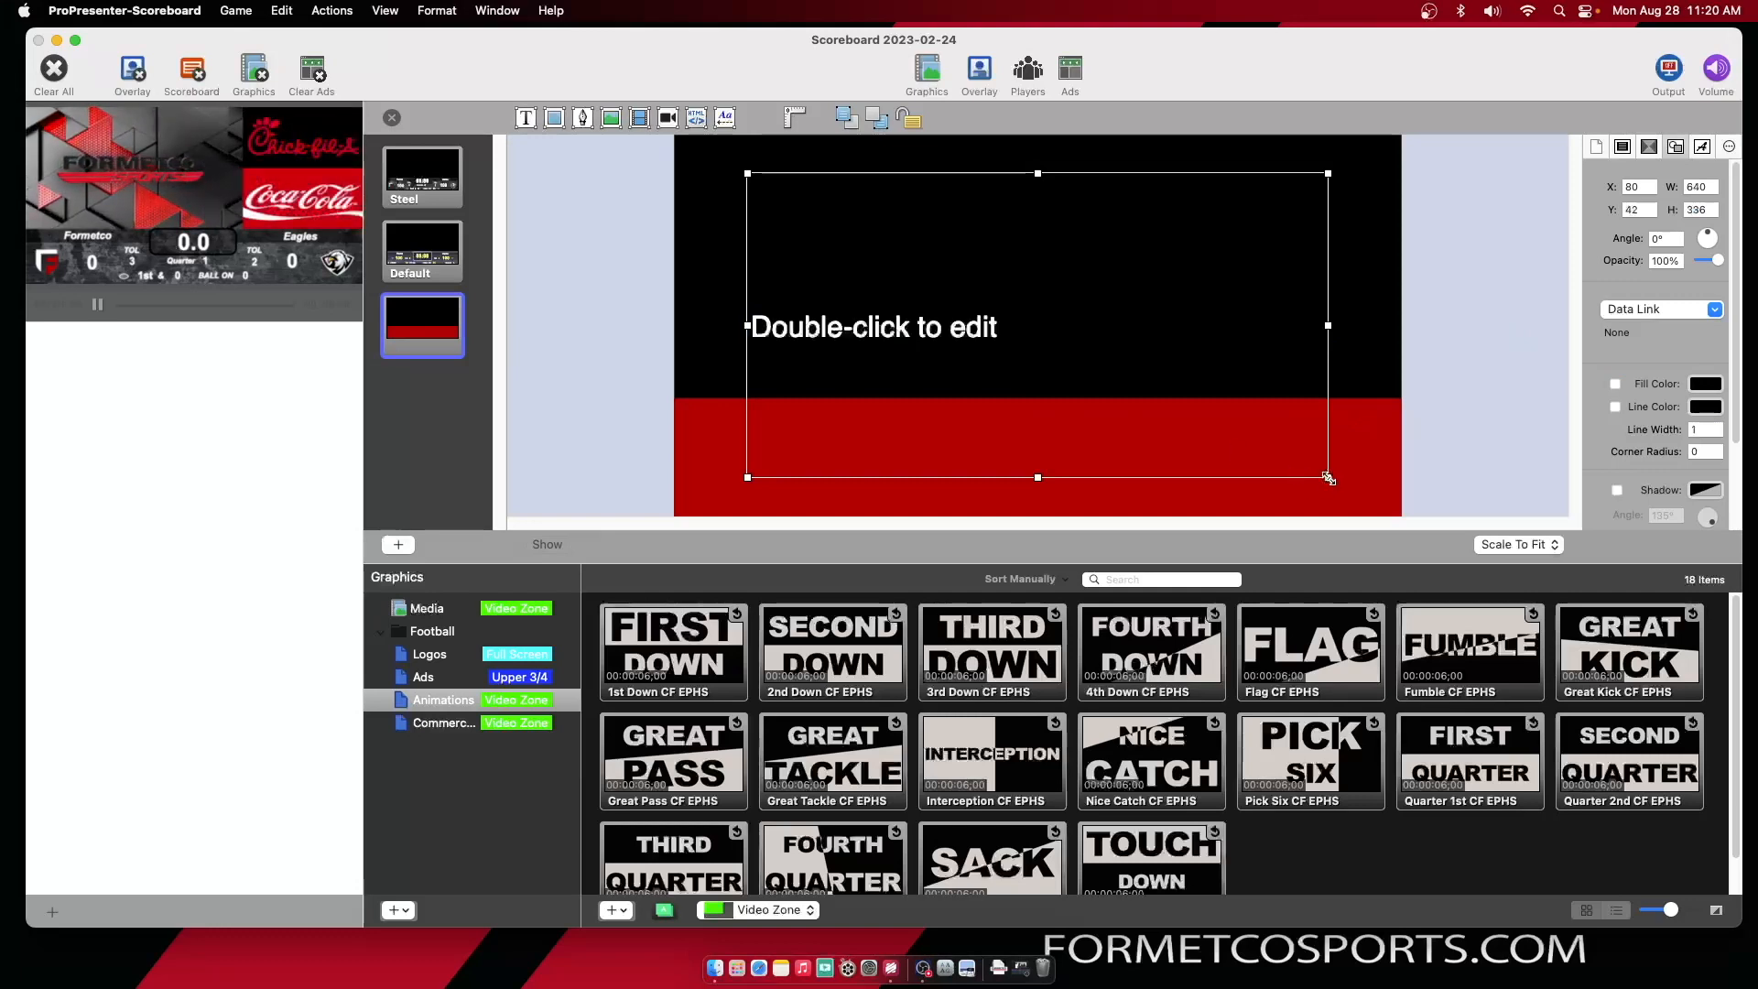
{"action": "left_click_drag", "start_coordinate": [1328, 478], "coordinate": [866, 232]}
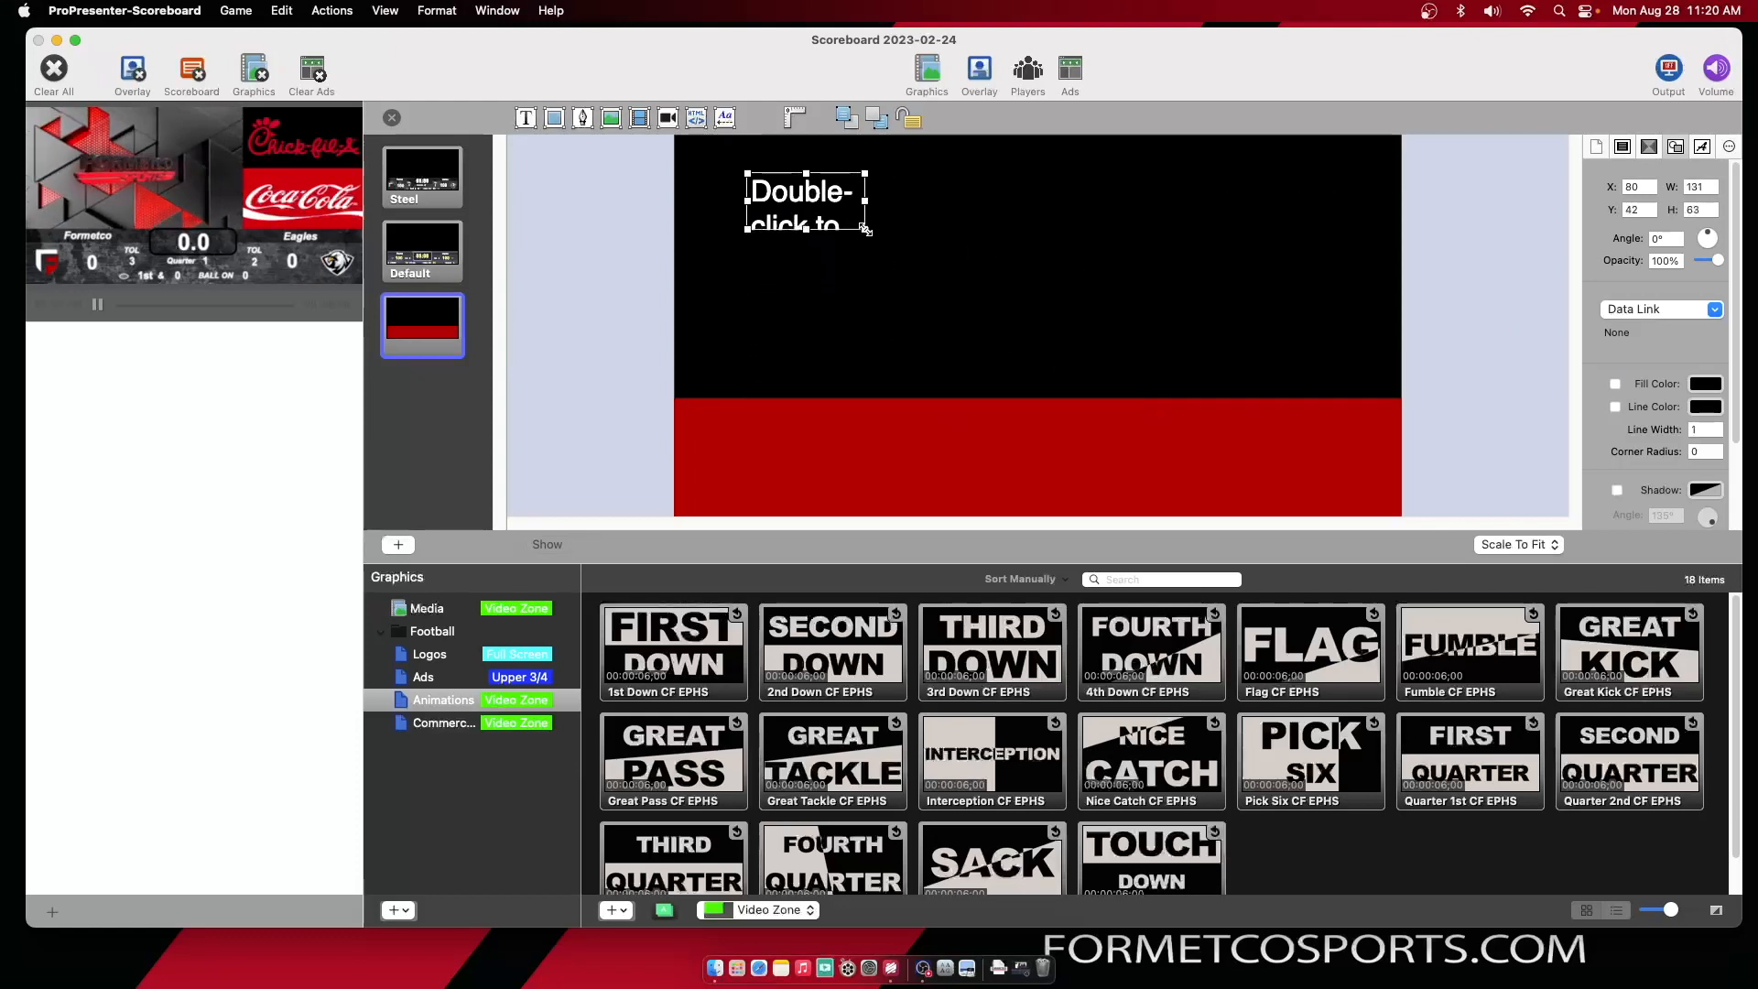
{"action": "left_click_drag", "start_coordinate": [820, 205], "coordinate": [1048, 440]}
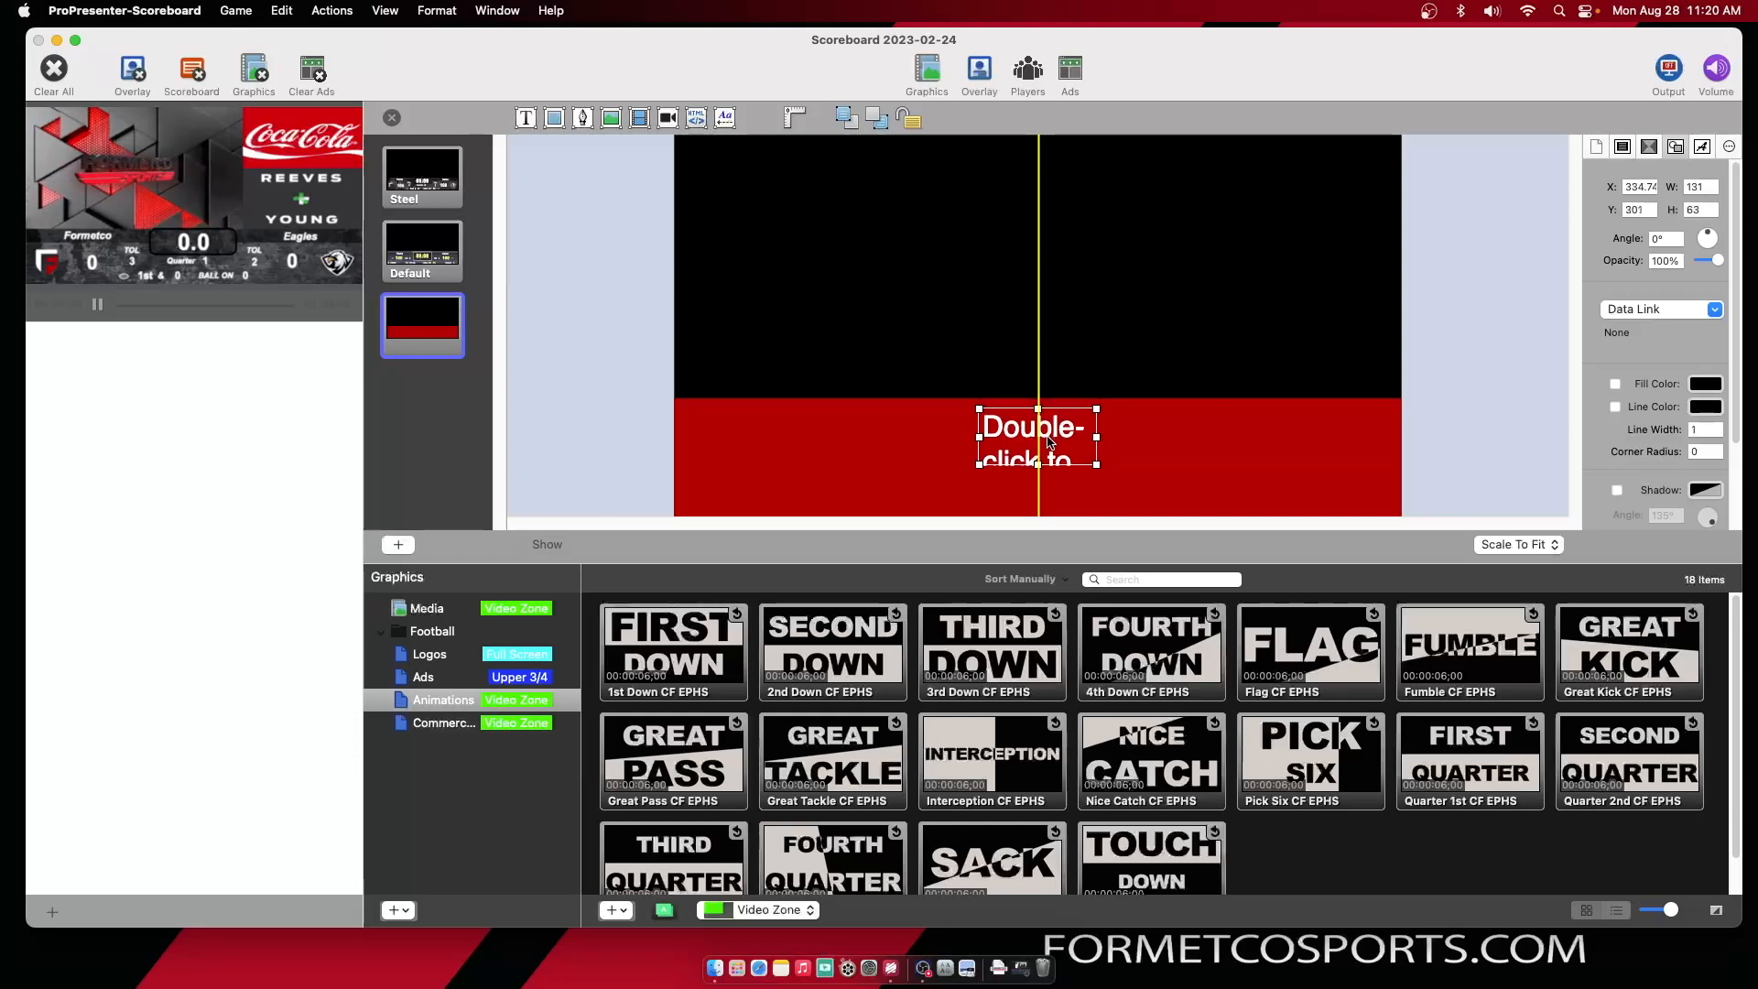
{"action": "left_click_drag", "start_coordinate": [1050, 442], "coordinate": [1050, 440]}
Replace the text box's placeholder with 88:88 for the game clock
{"action": "double_click", "coordinate": [1048, 437]}
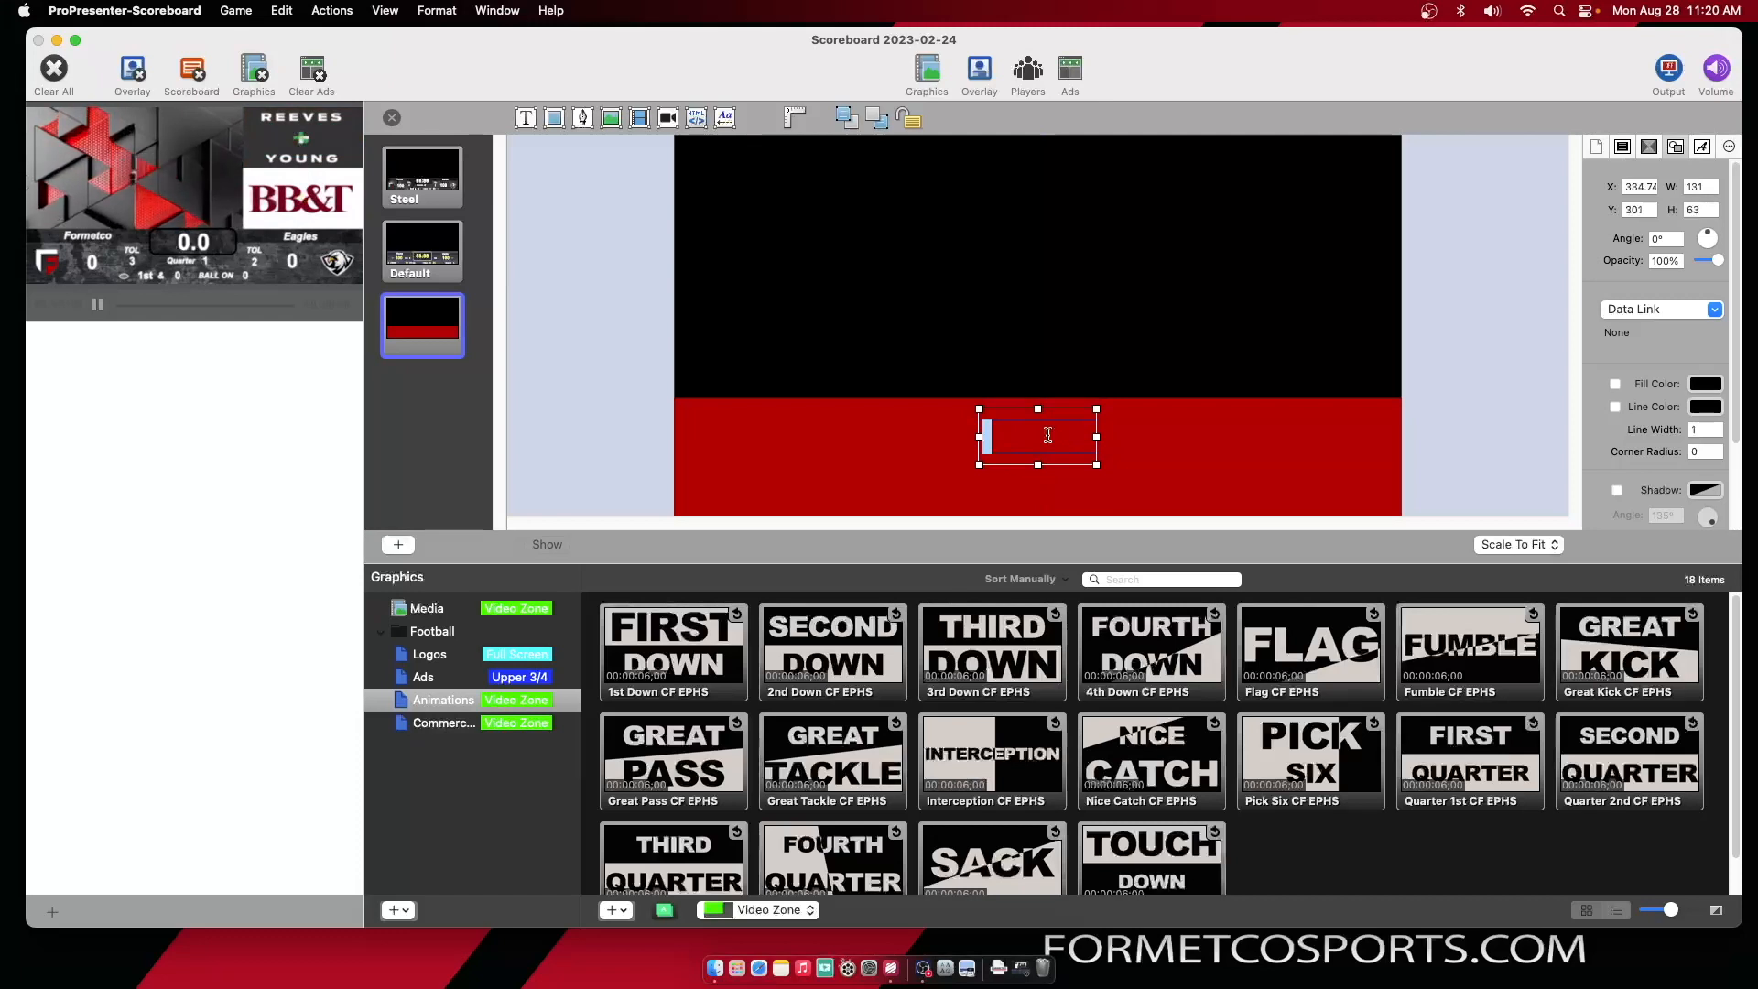
{"action": "type", "text": "88:88"}
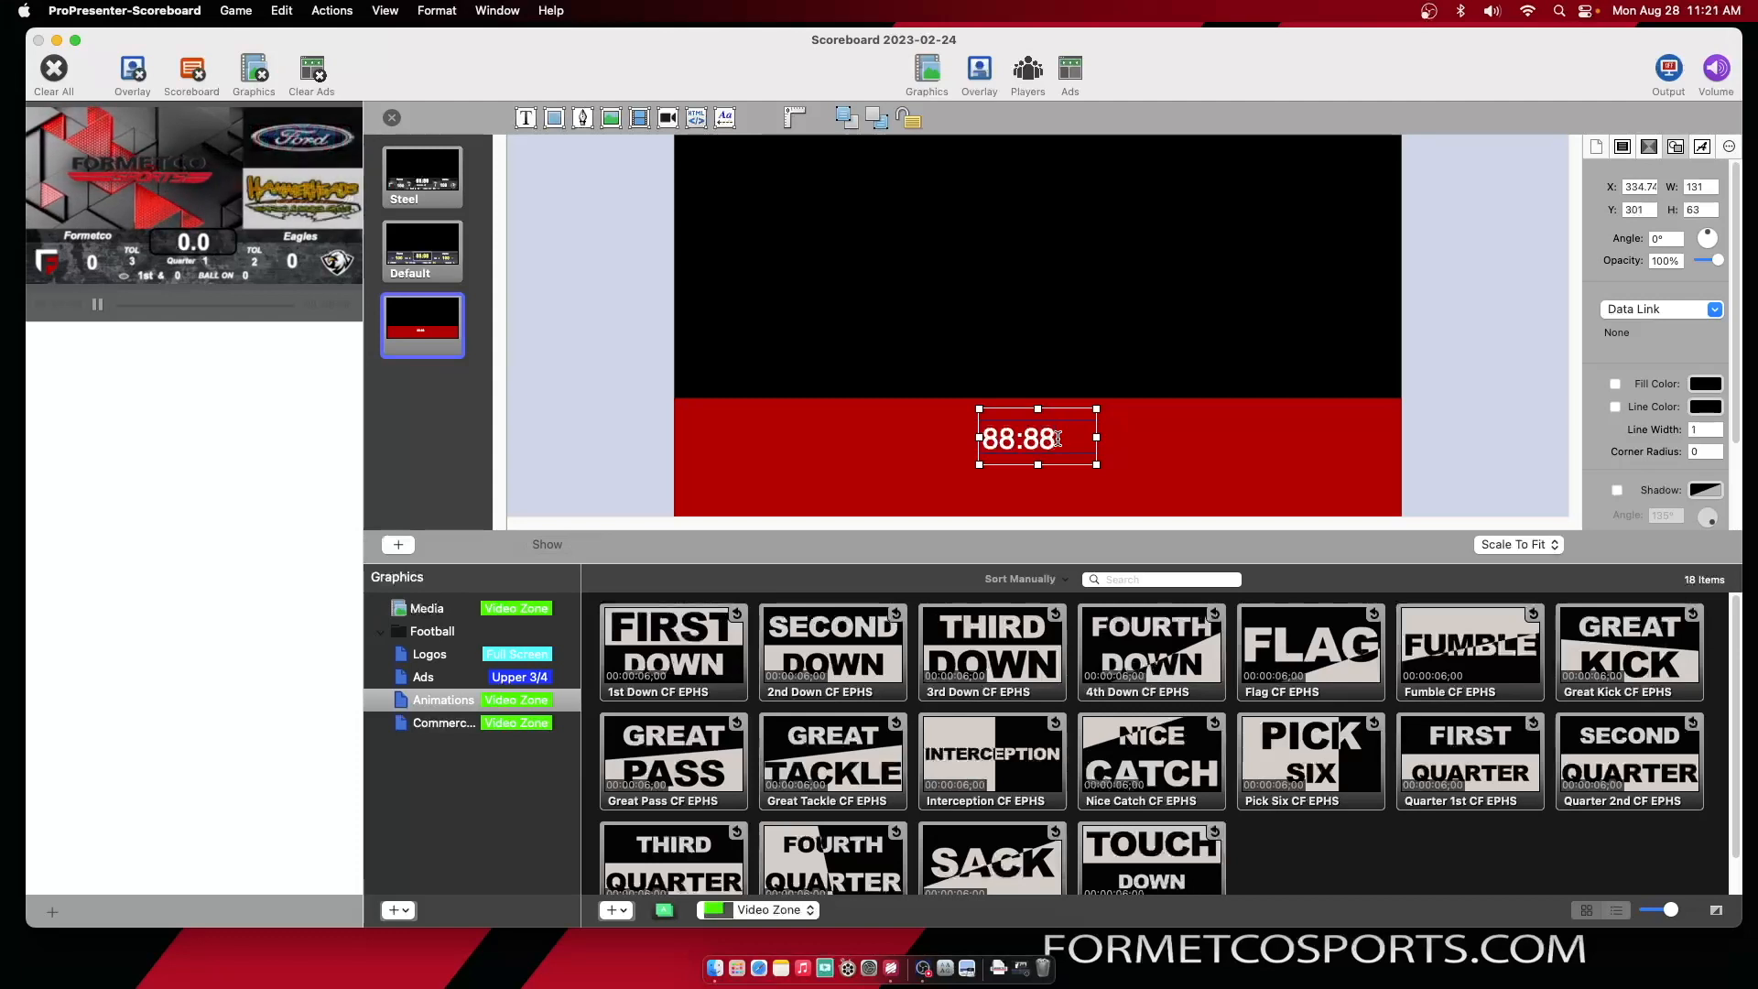
{"action": "left_click", "coordinate": [1221, 363]}
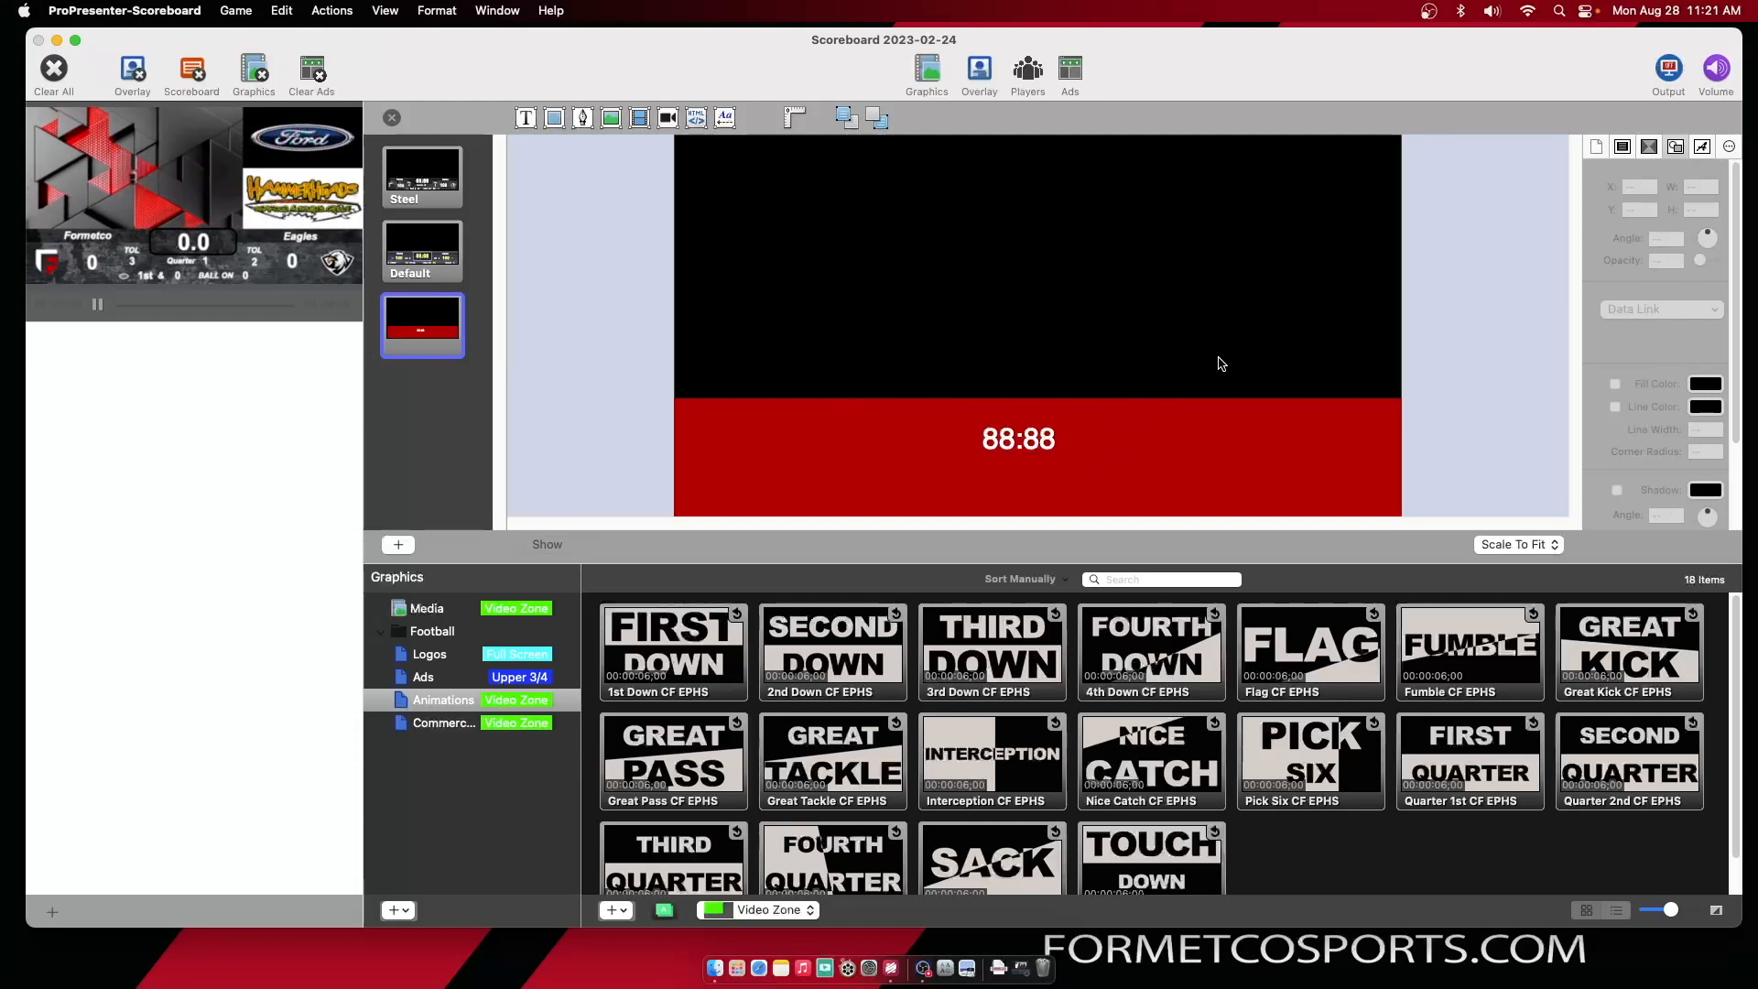
Center the 88:88 text within its box and change its font to CityDBol
{"action": "left_click", "coordinate": [1045, 457]}
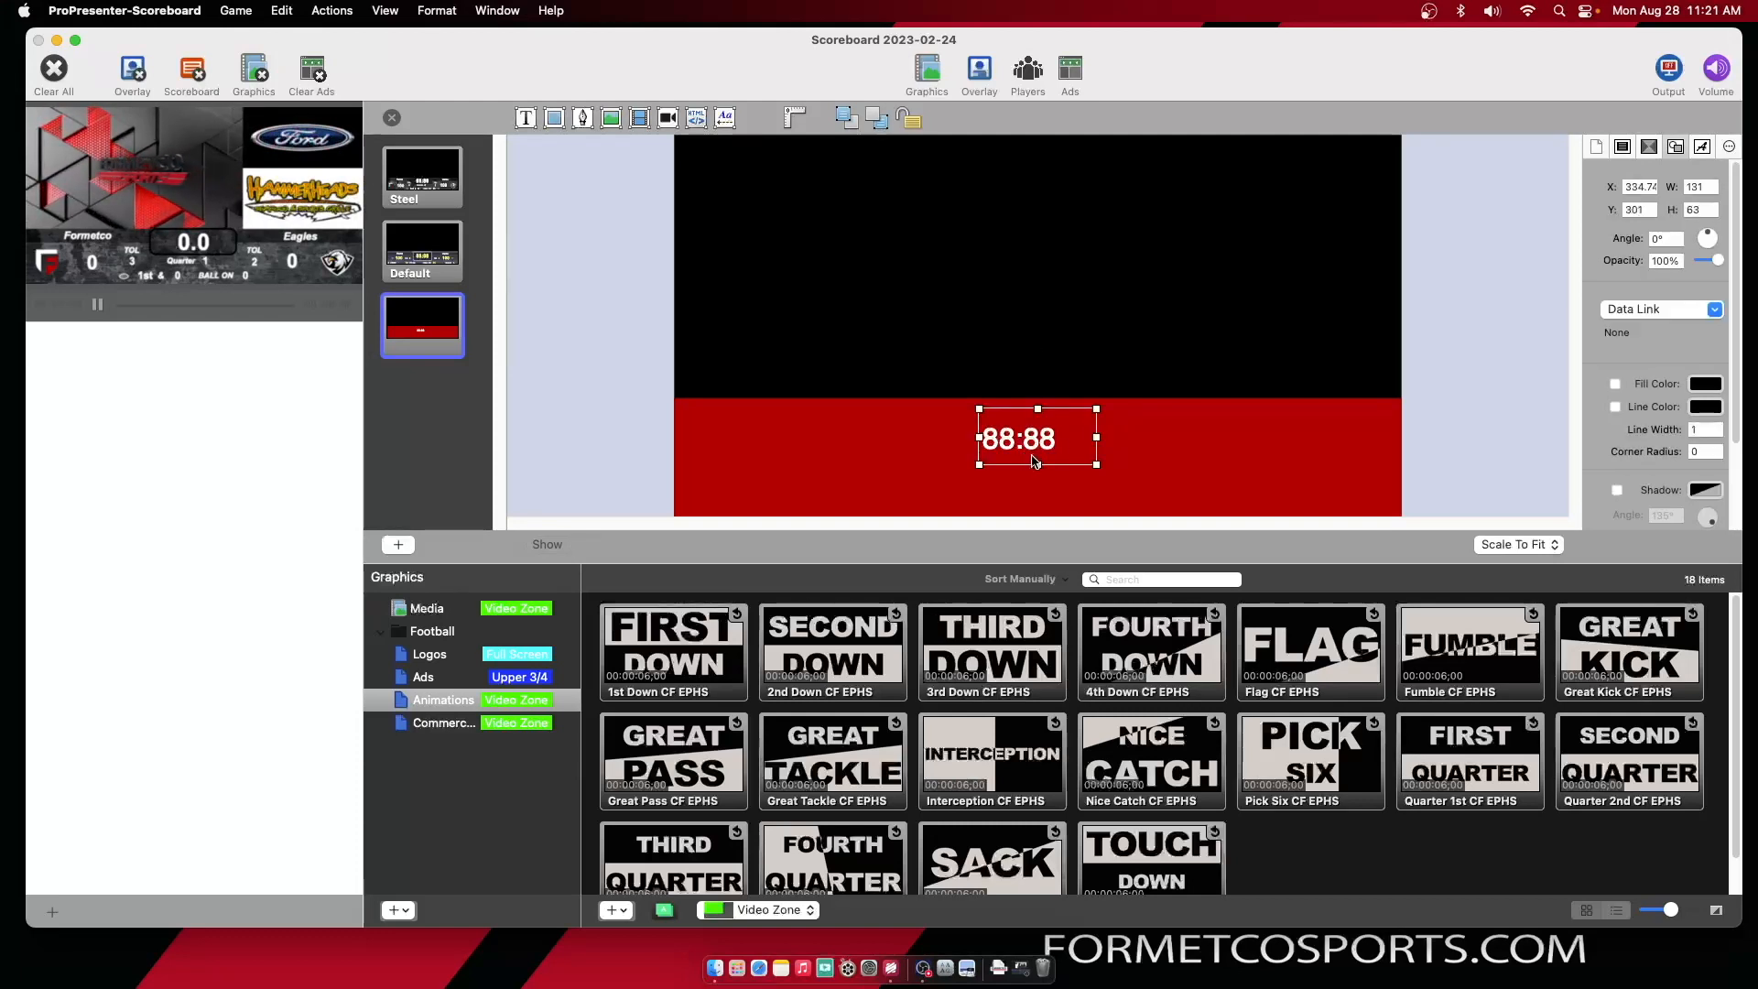
{"action": "left_click", "coordinate": [1704, 148]}
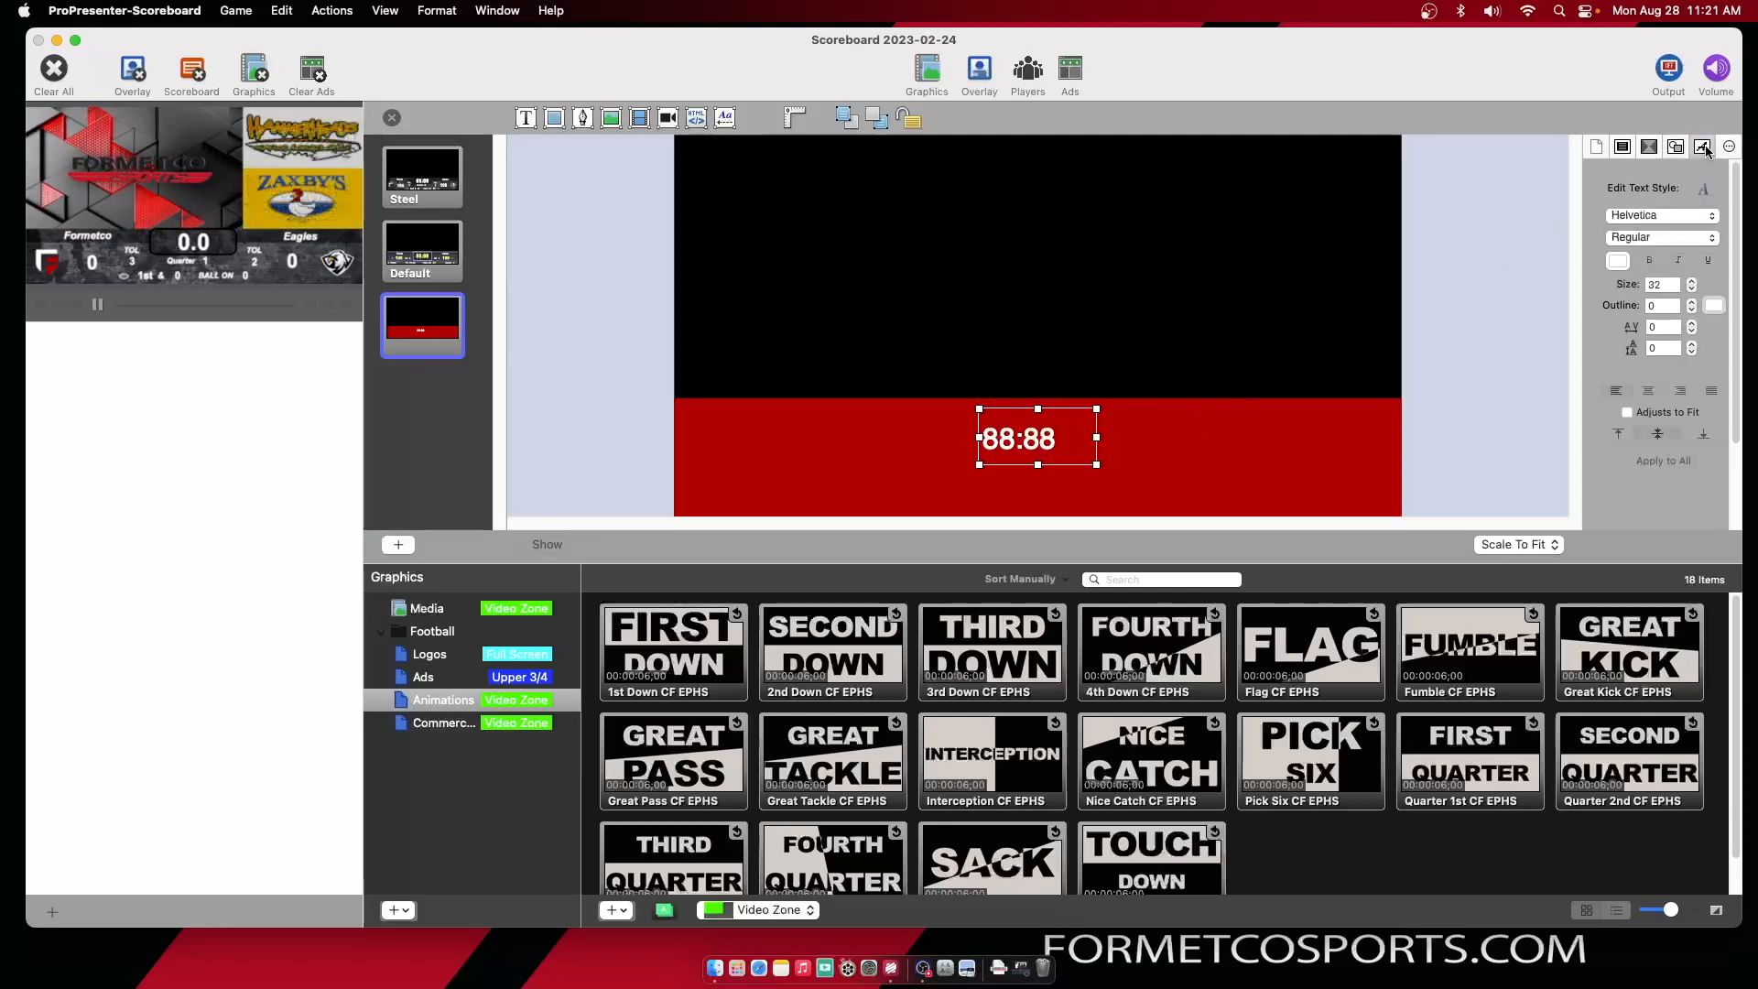
{"action": "left_click", "coordinate": [1649, 391]}
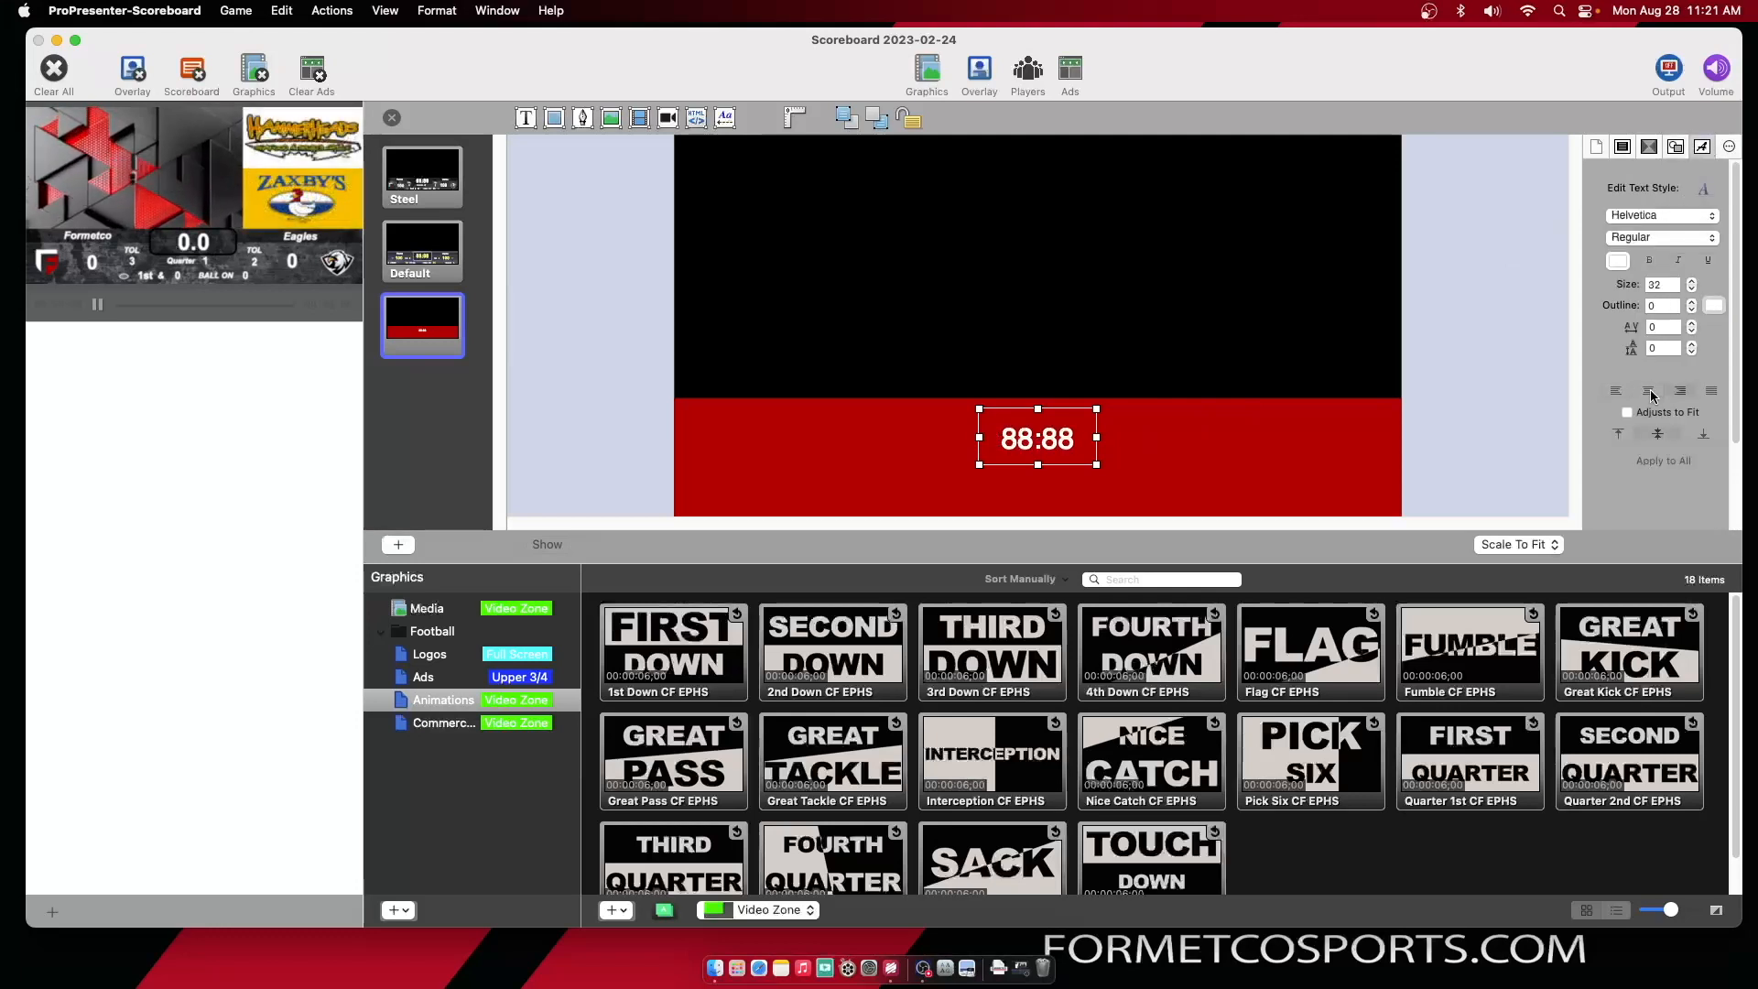
{"action": "left_click", "coordinate": [1672, 216]}
{"action": "scroll", "coordinate": [1660, 213], "scroll_direction": "up", "scroll_amount": 10}
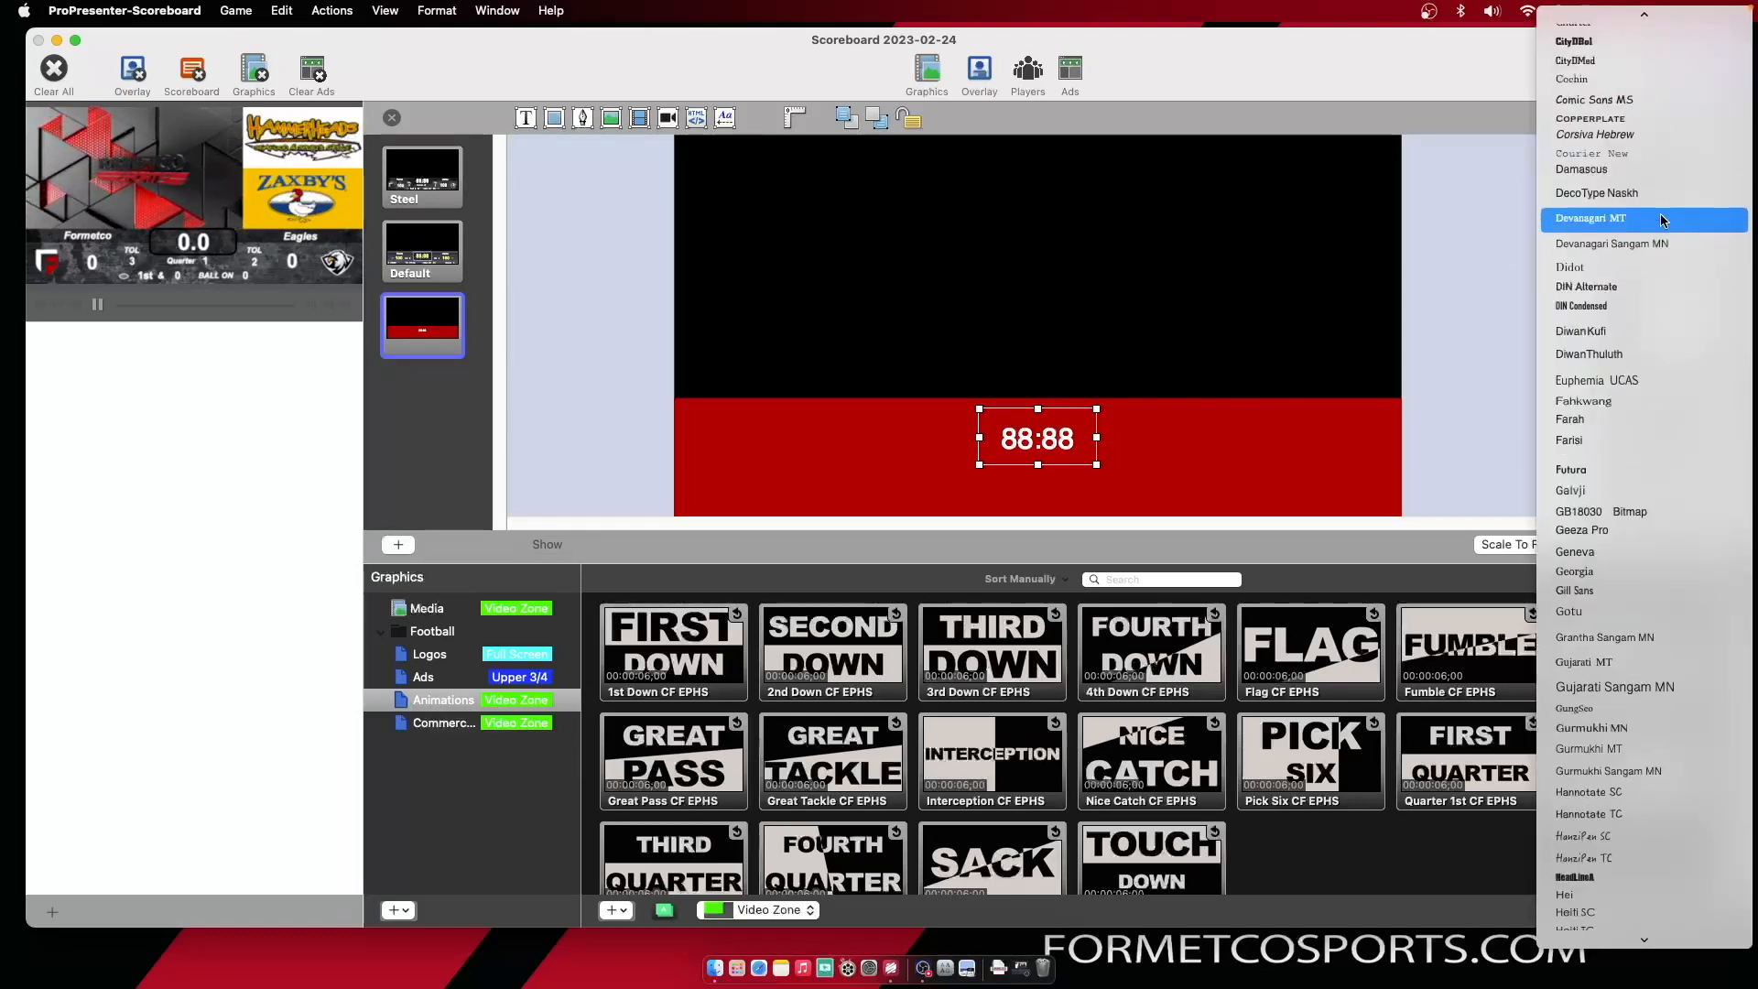
{"action": "scroll", "coordinate": [1661, 213], "scroll_direction": "up", "scroll_amount": 3}
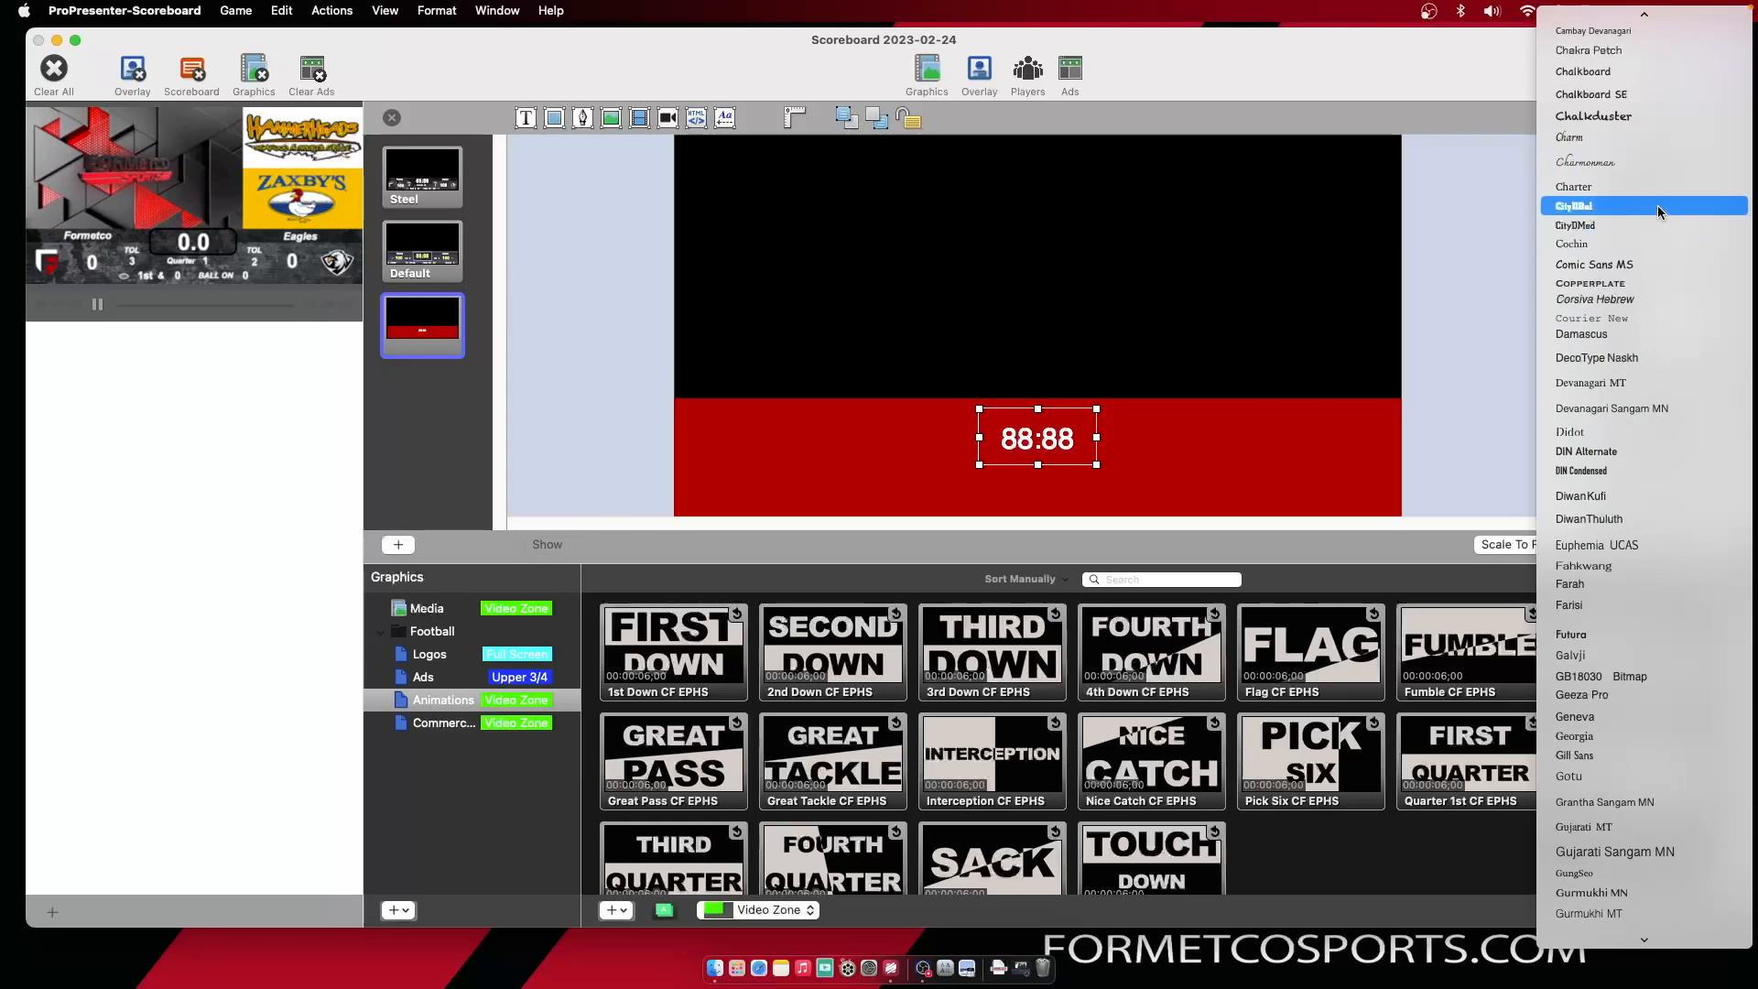
{"action": "left_click", "coordinate": [1657, 205]}
Increase the 88:88 text's font size to 44
{"action": "left_click", "coordinate": [1692, 281]}
{"action": "left_click", "coordinate": [1692, 281]}
{"action": "left_click", "coordinate": [1692, 281]}
{"action": "left_click", "coordinate": [1692, 281]}
{"action": "left_click", "coordinate": [1692, 281]}
{"action": "left_click", "coordinate": [1692, 282]}
{"action": "left_click", "coordinate": [1692, 282]}
{"action": "left_click", "coordinate": [1692, 282]}
{"action": "left_click", "coordinate": [1692, 281]}
{"action": "left_click", "coordinate": [1691, 282]}
{"action": "left_click", "coordinate": [1692, 282]}
{"action": "left_click", "coordinate": [1692, 282]}
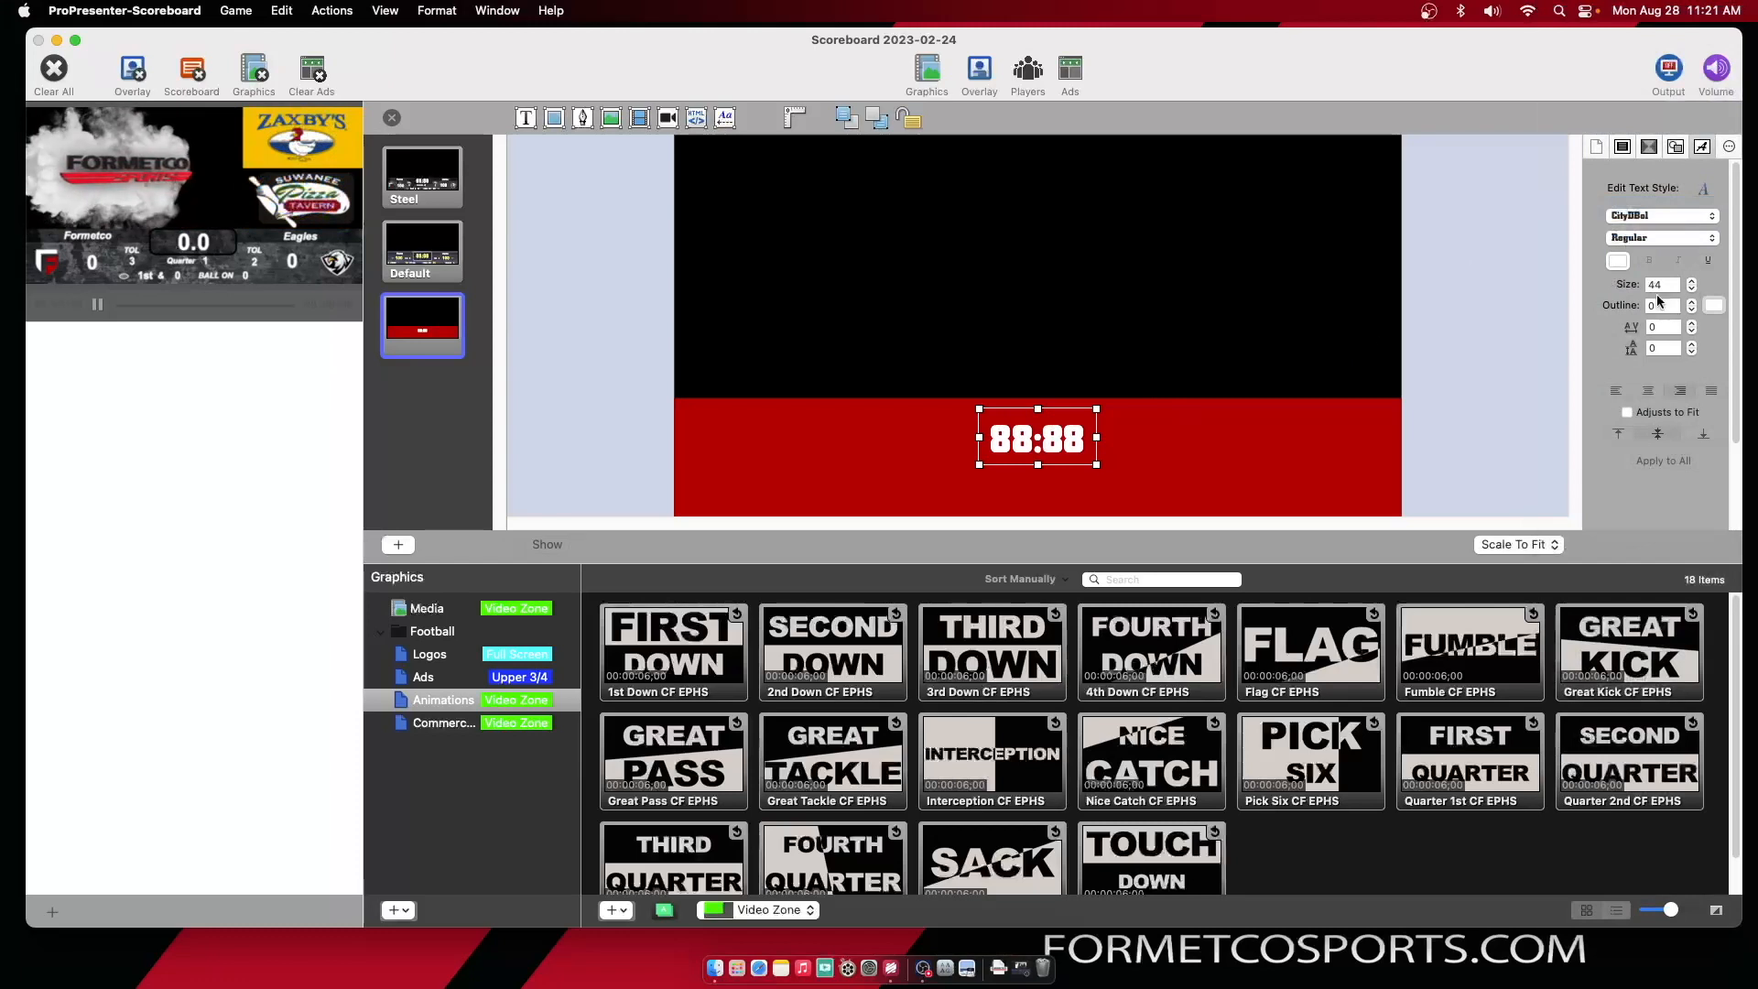
{"action": "left_click", "coordinate": [1169, 335]}
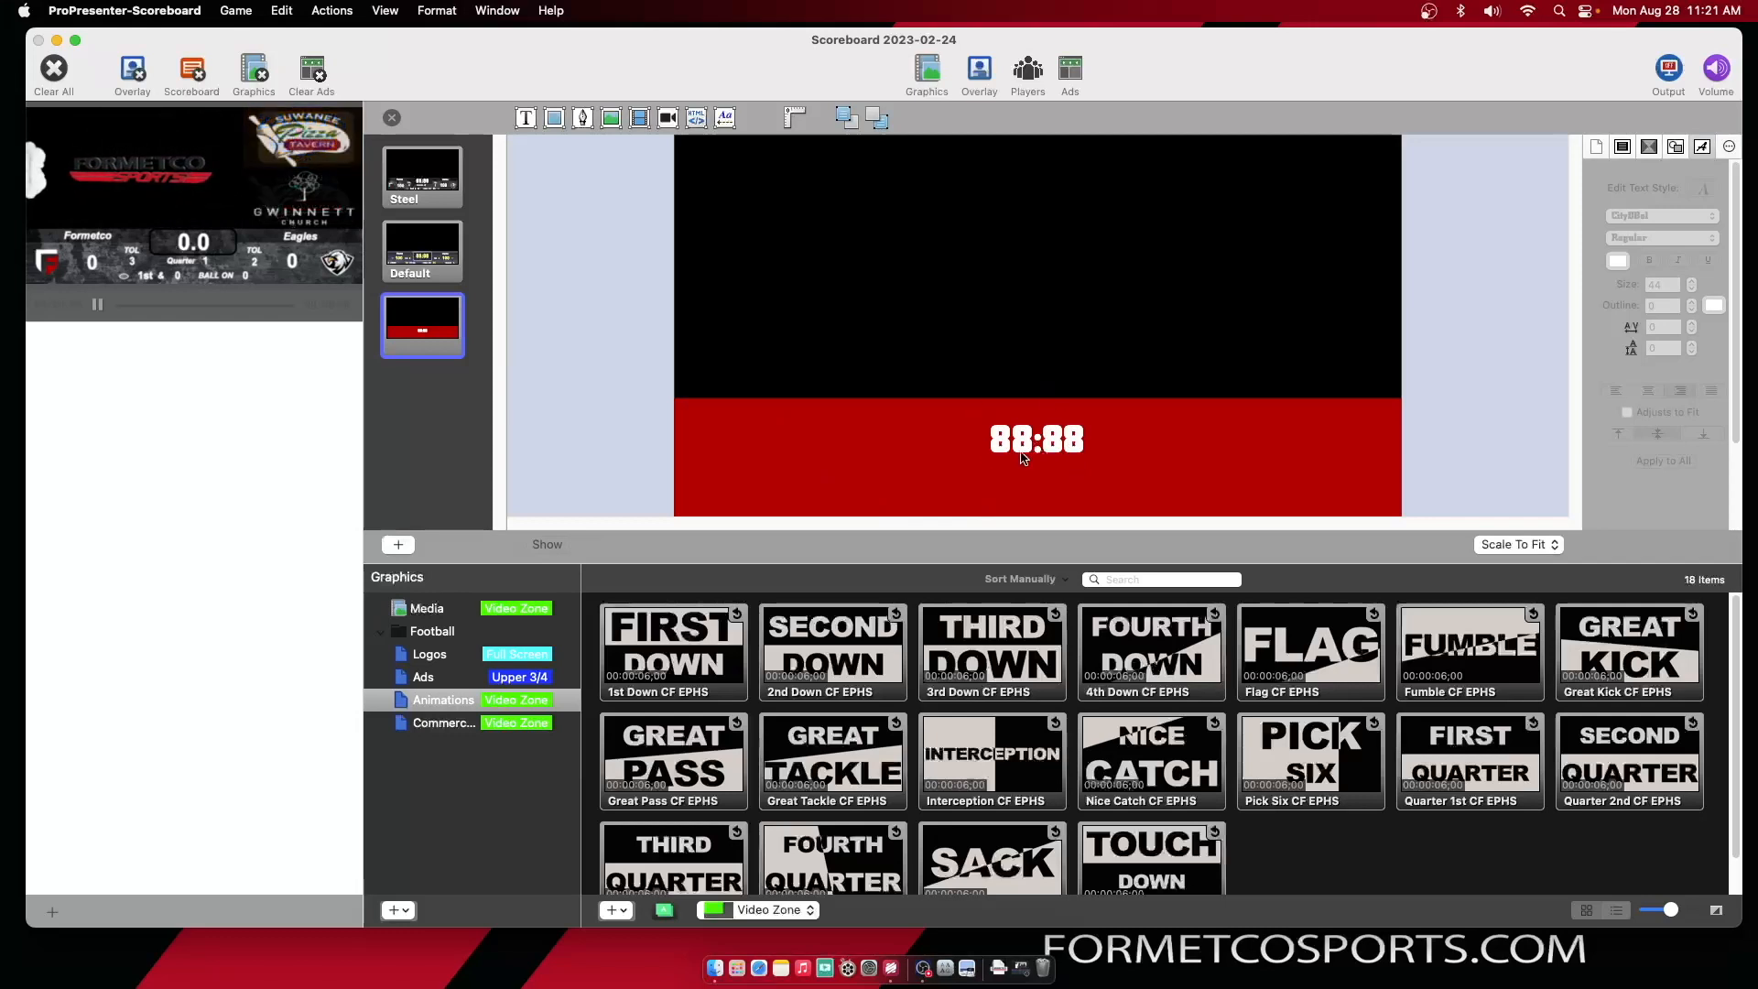
Turn on the black border line around the 88:88 text box and set its line width to 5
{"action": "left_click", "coordinate": [1060, 441]}
{"action": "left_click", "coordinate": [1674, 146]}
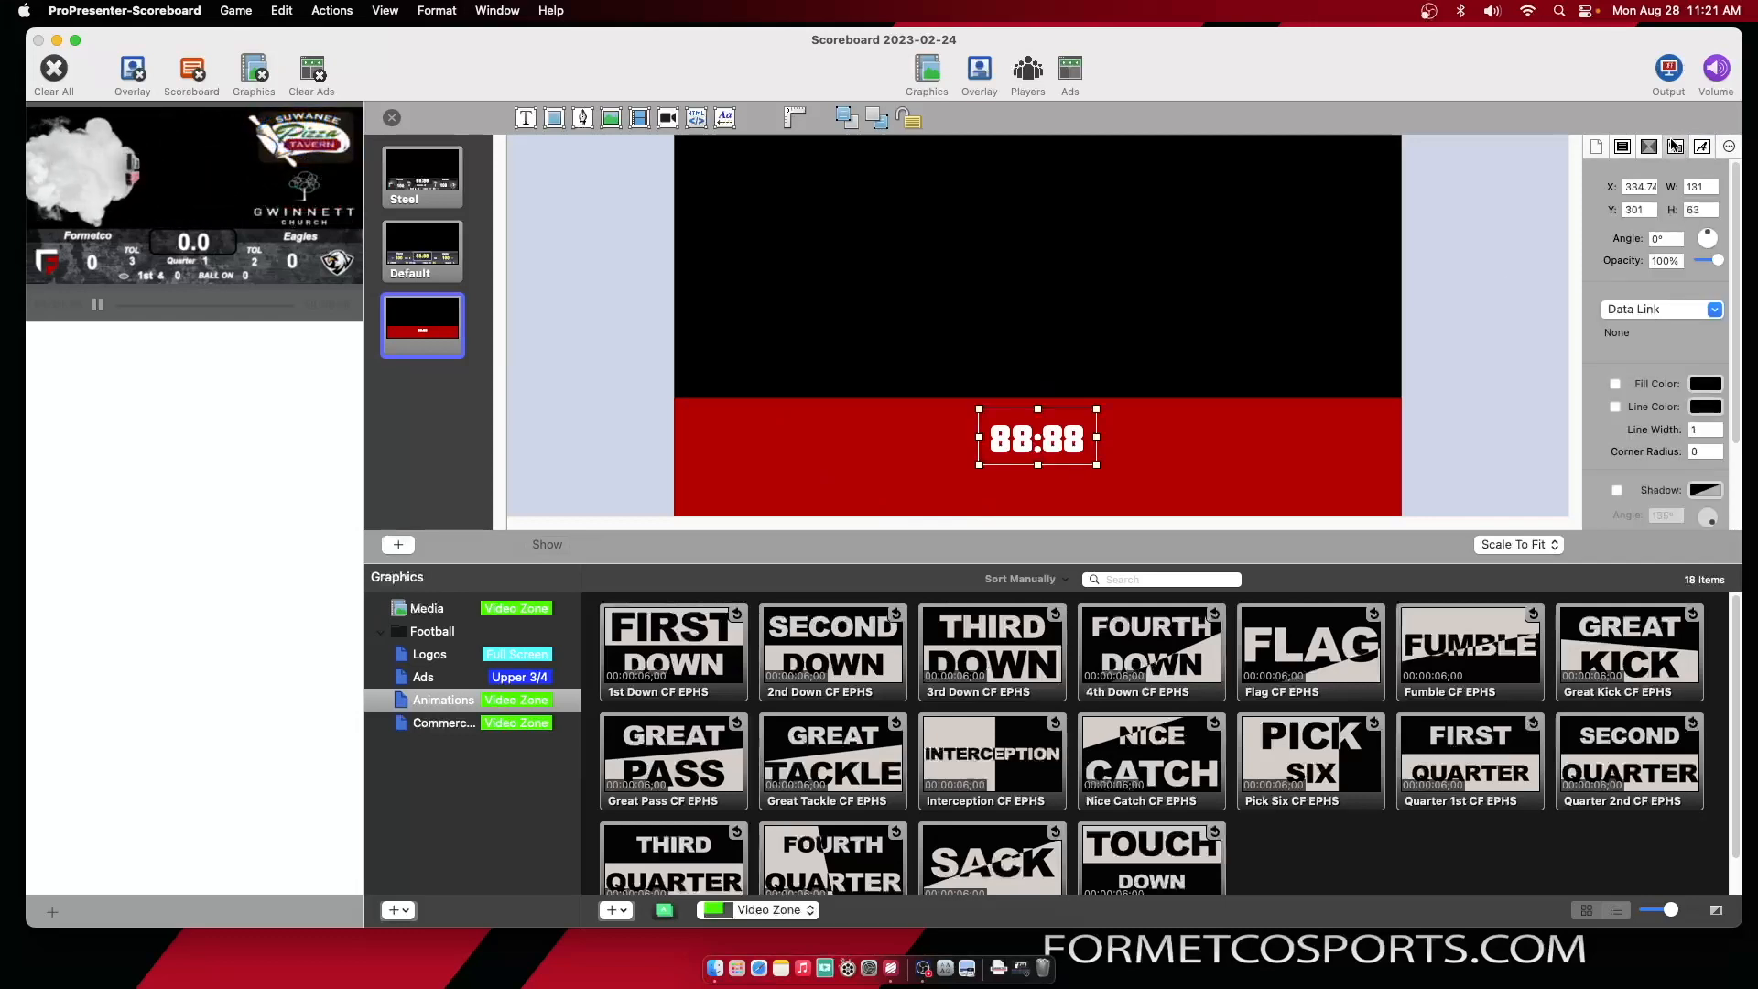
{"action": "left_click", "coordinate": [1614, 407]}
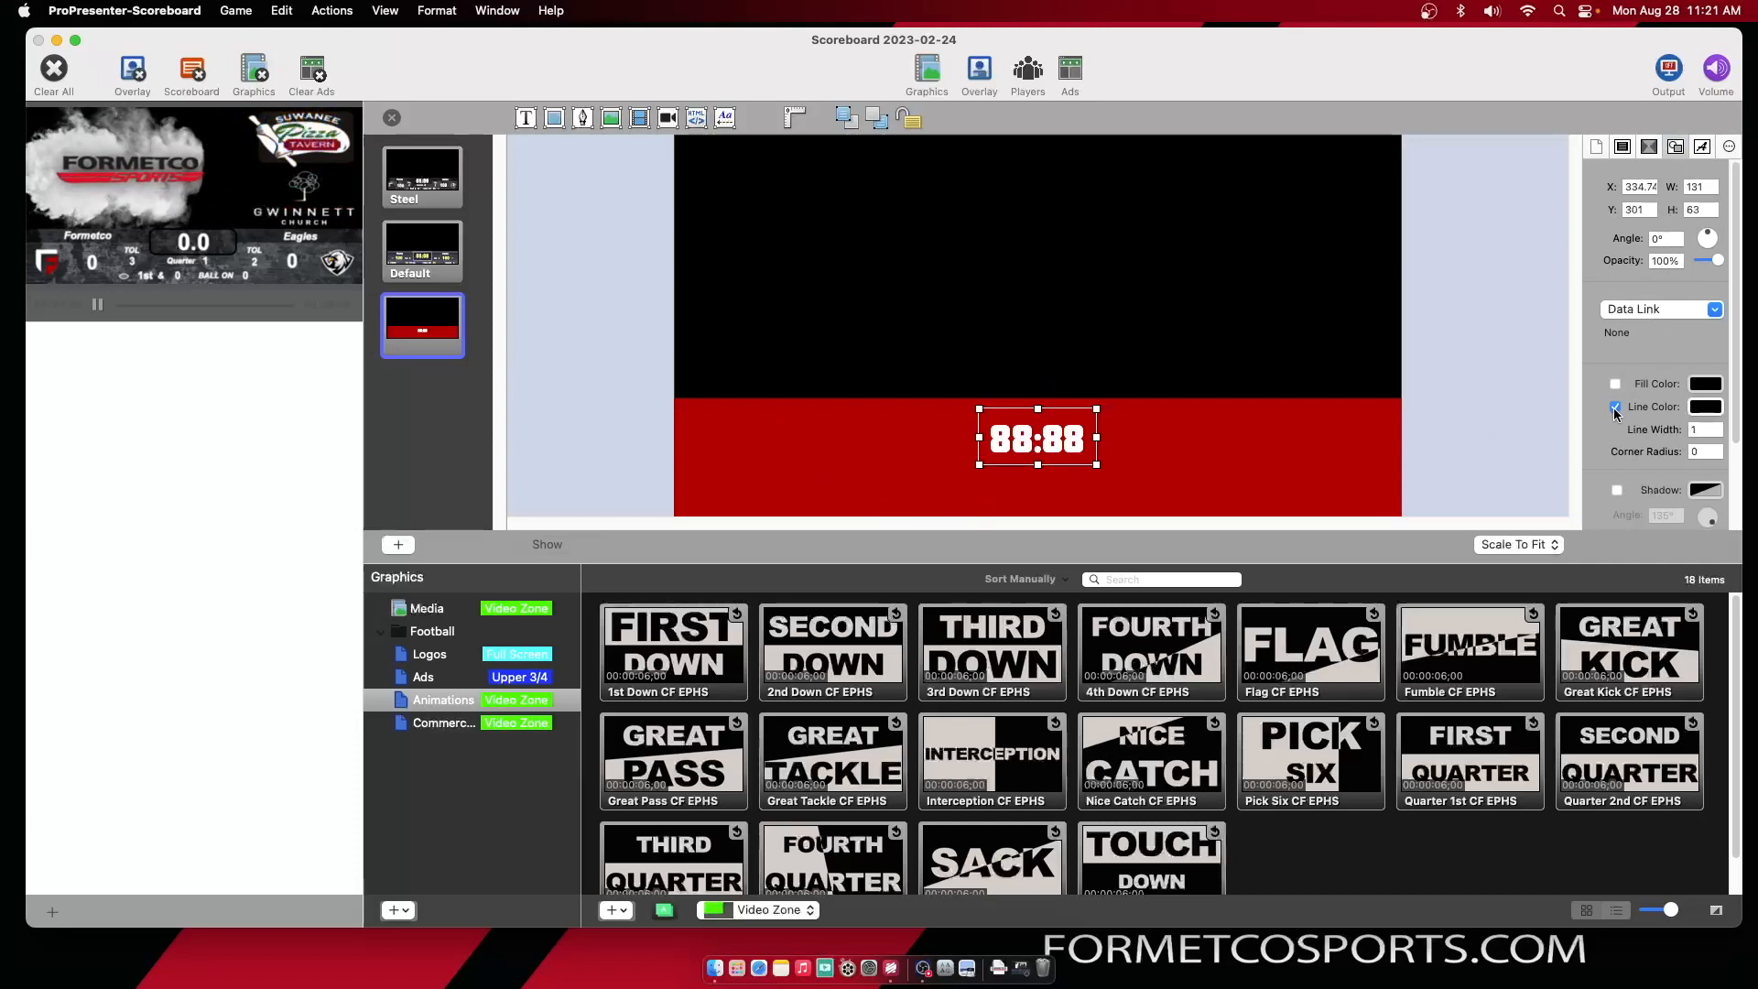
{"action": "left_click", "coordinate": [1119, 341]}
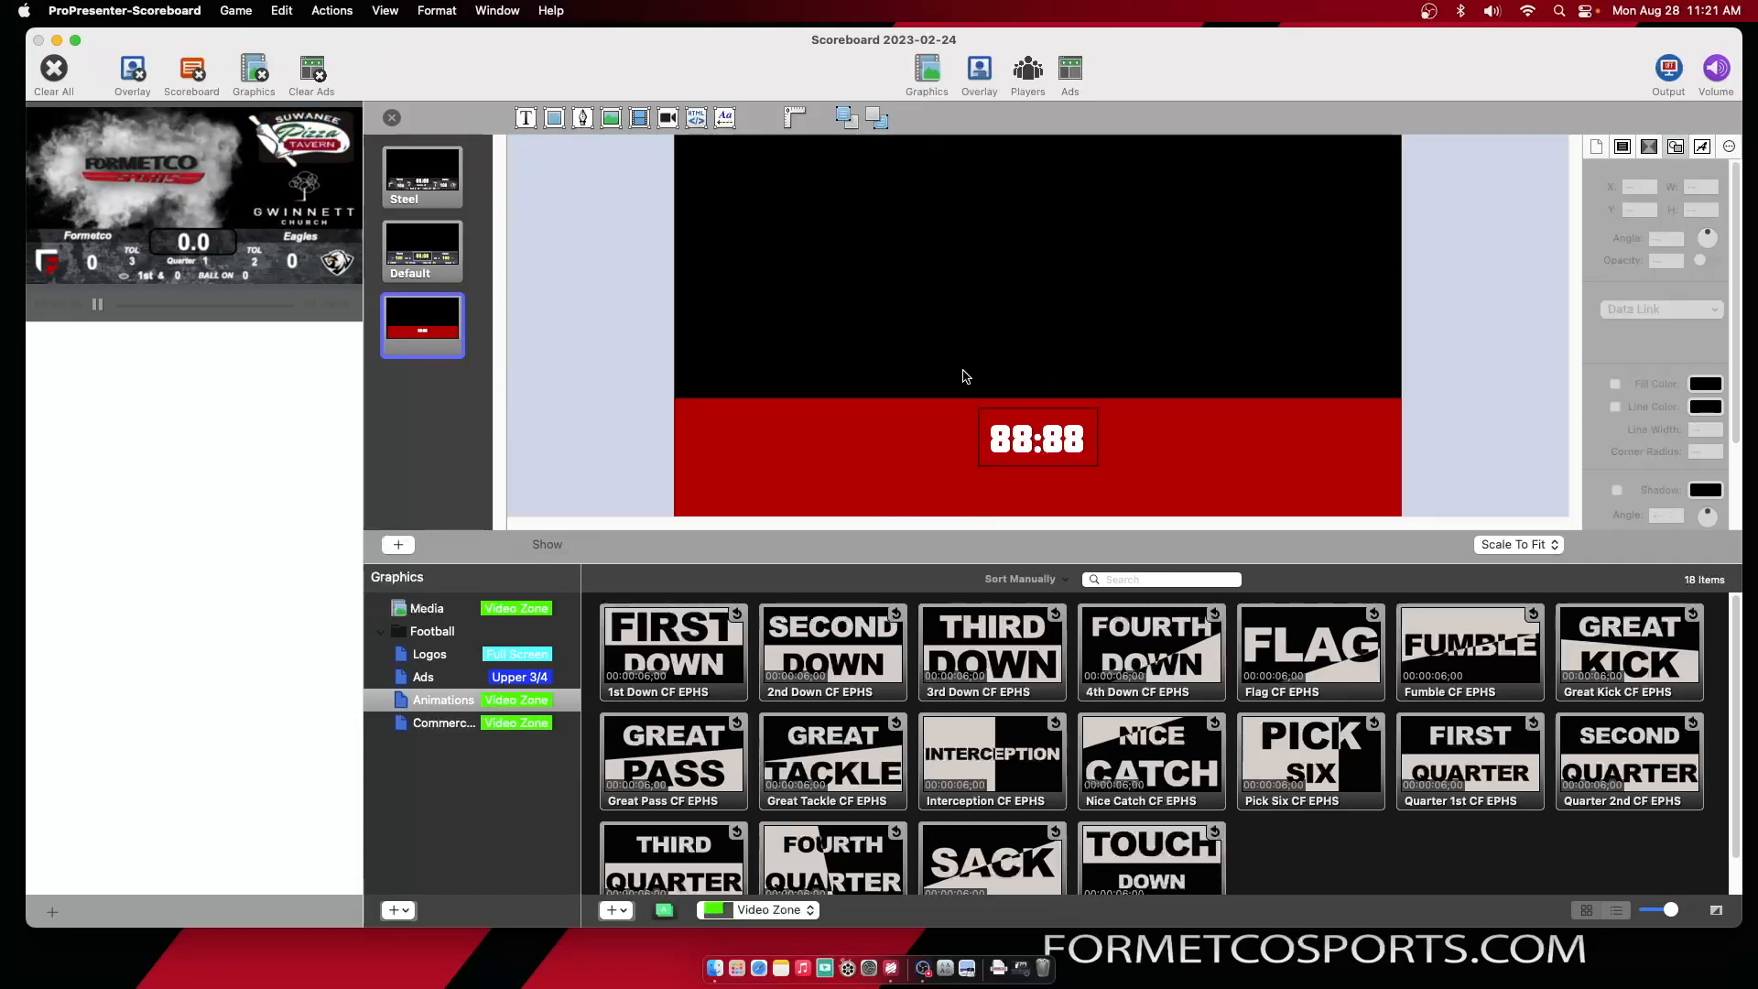
{"action": "left_click", "coordinate": [1060, 441]}
{"action": "left_click", "coordinate": [1708, 429]}
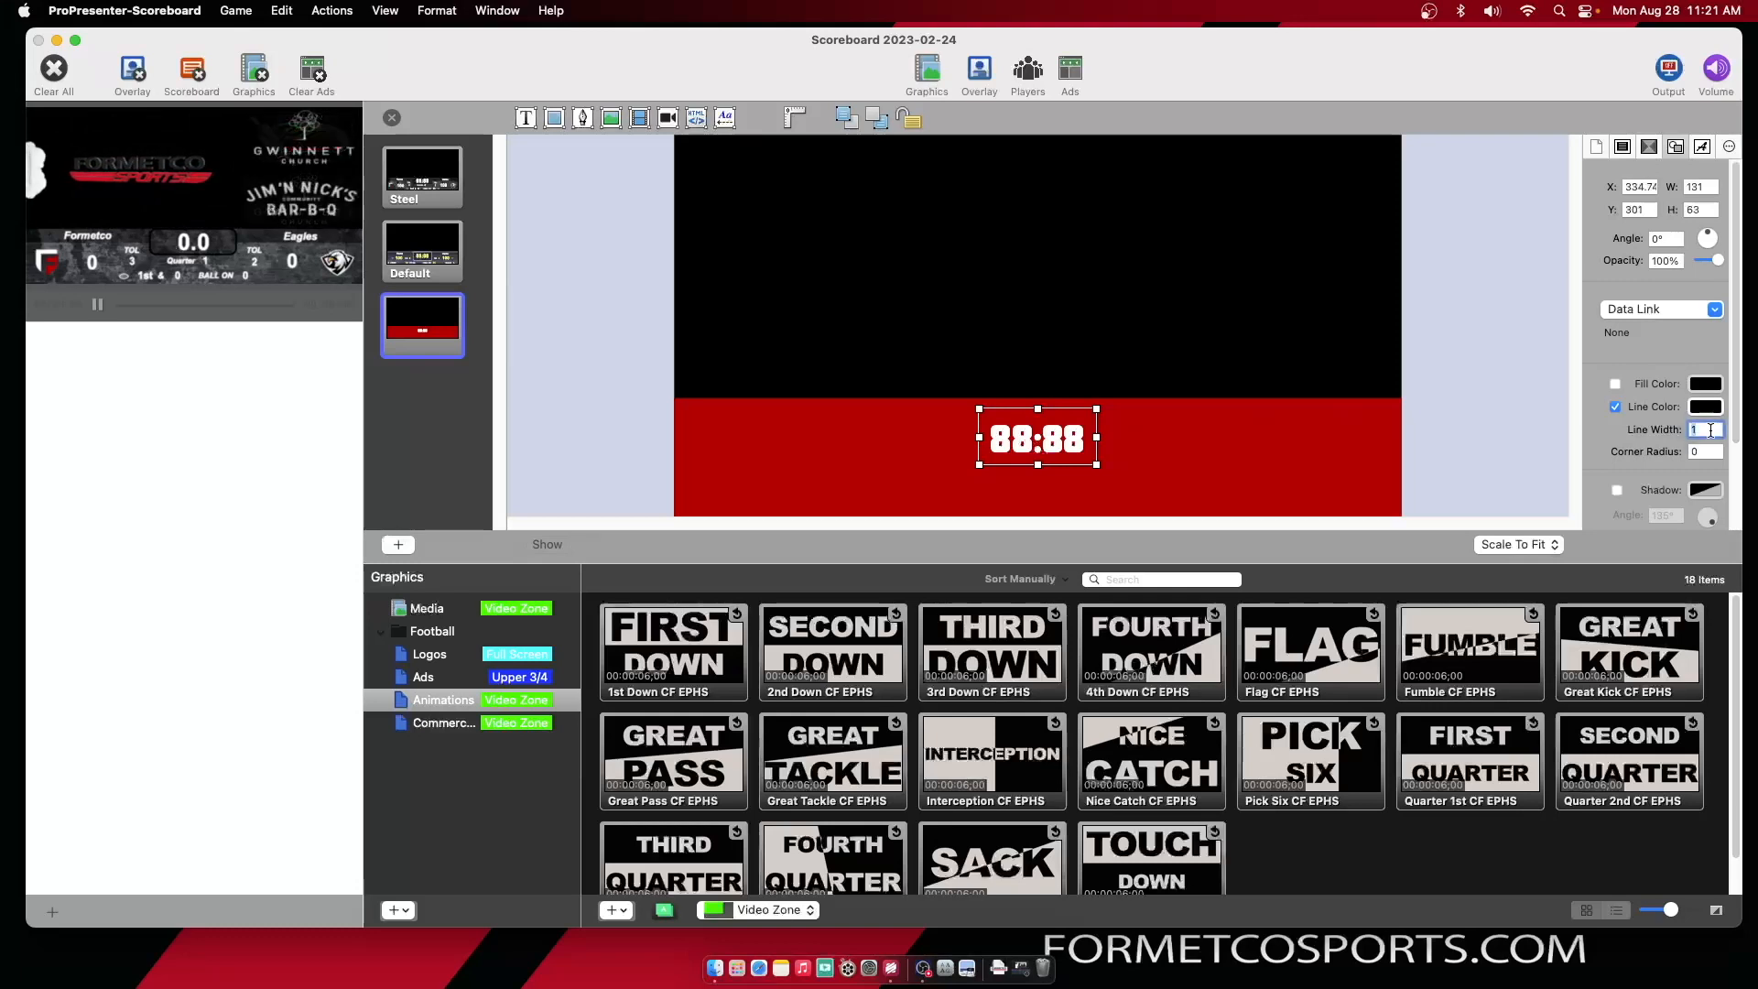
{"action": "type", "text": "5"}
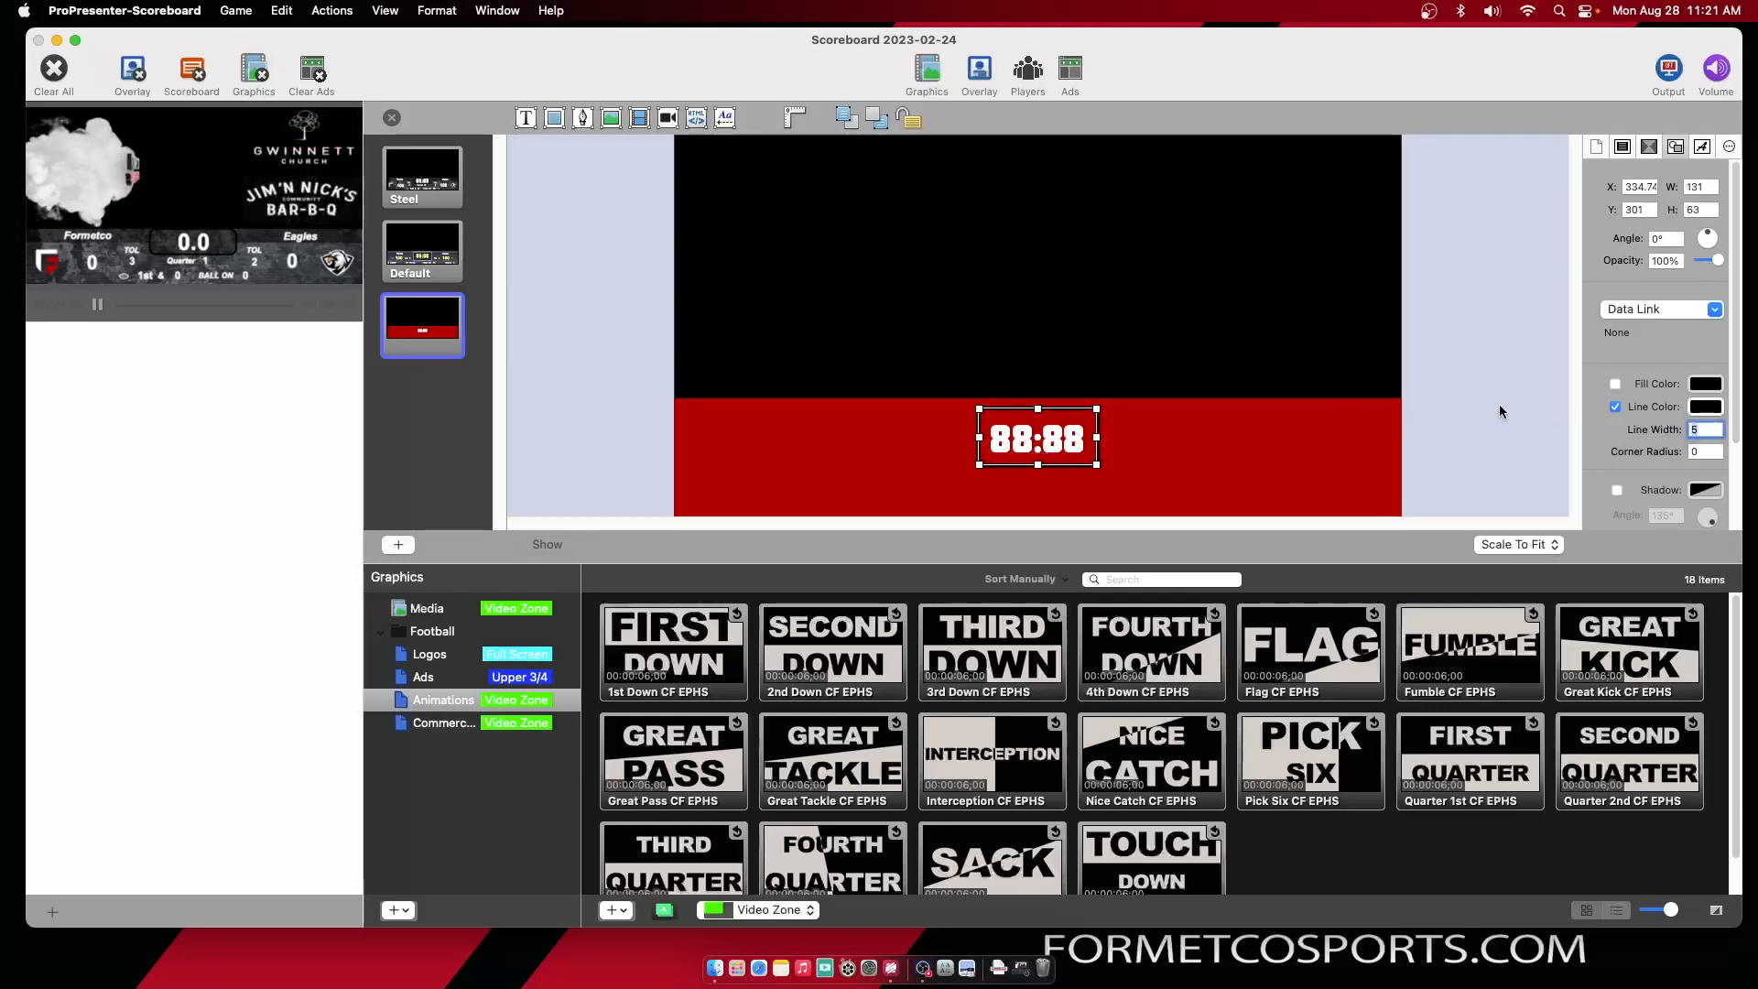
{"action": "left_click", "coordinate": [1112, 327]}
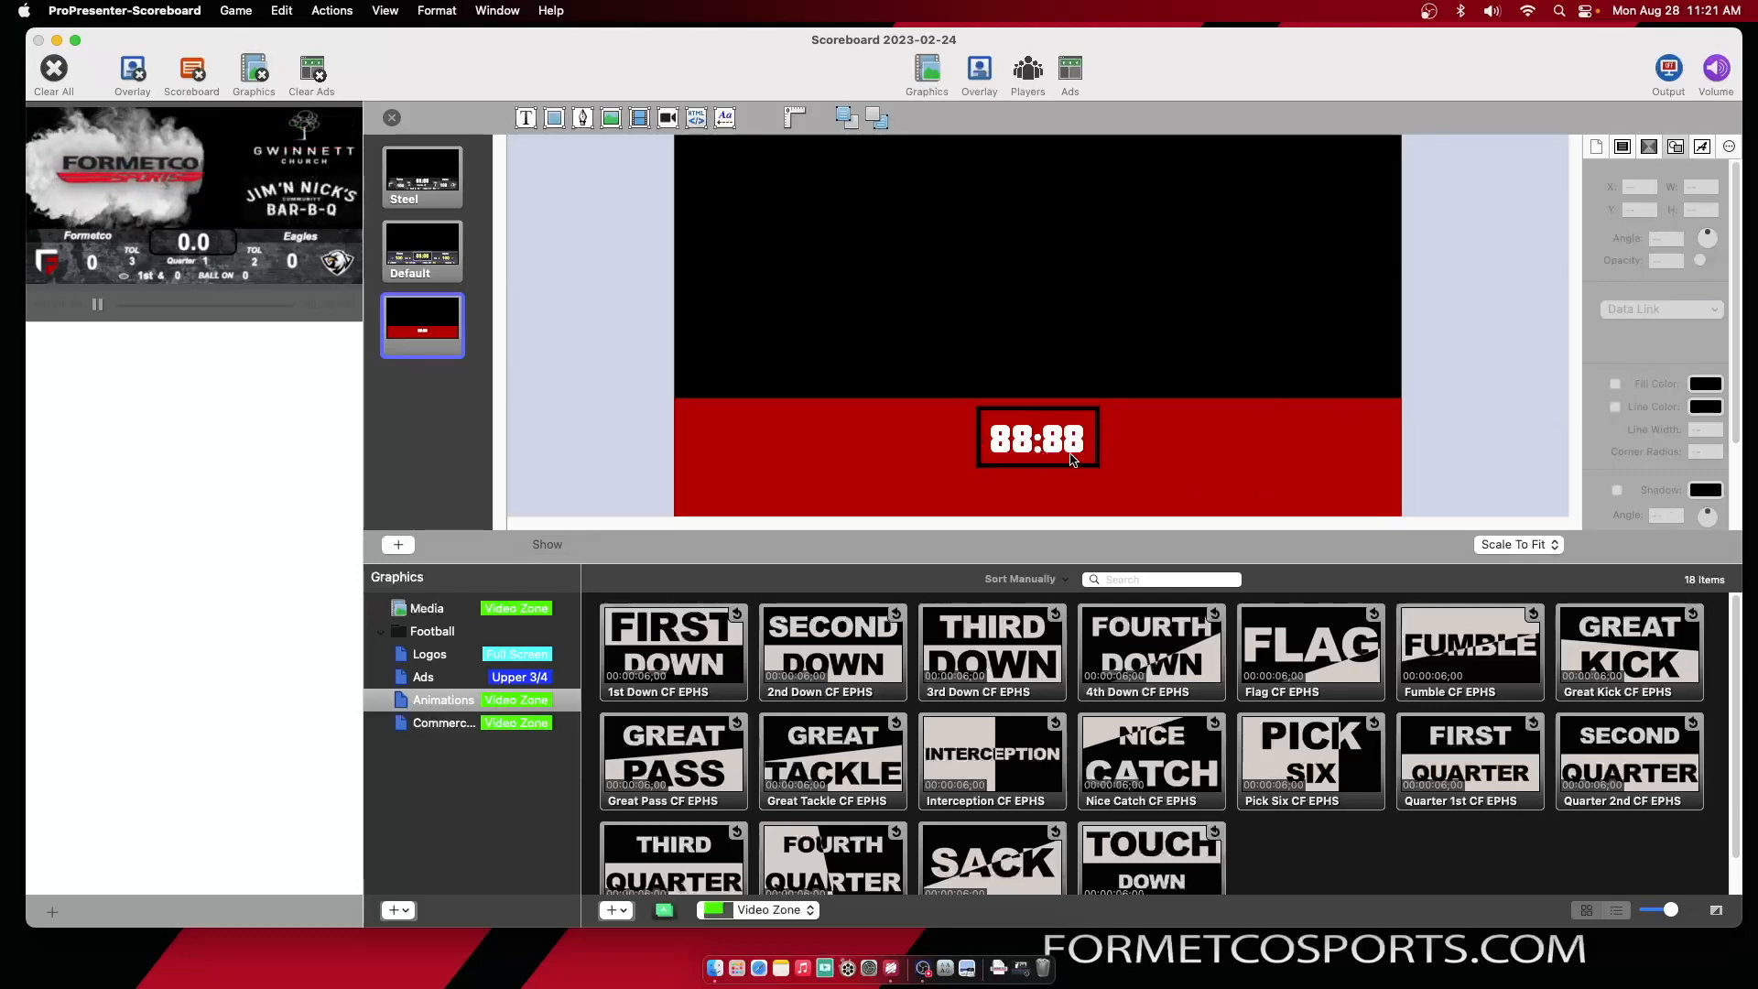
Round the corners of the 88:88 text box border with a corner radius of 15
{"action": "left_click", "coordinate": [1033, 440]}
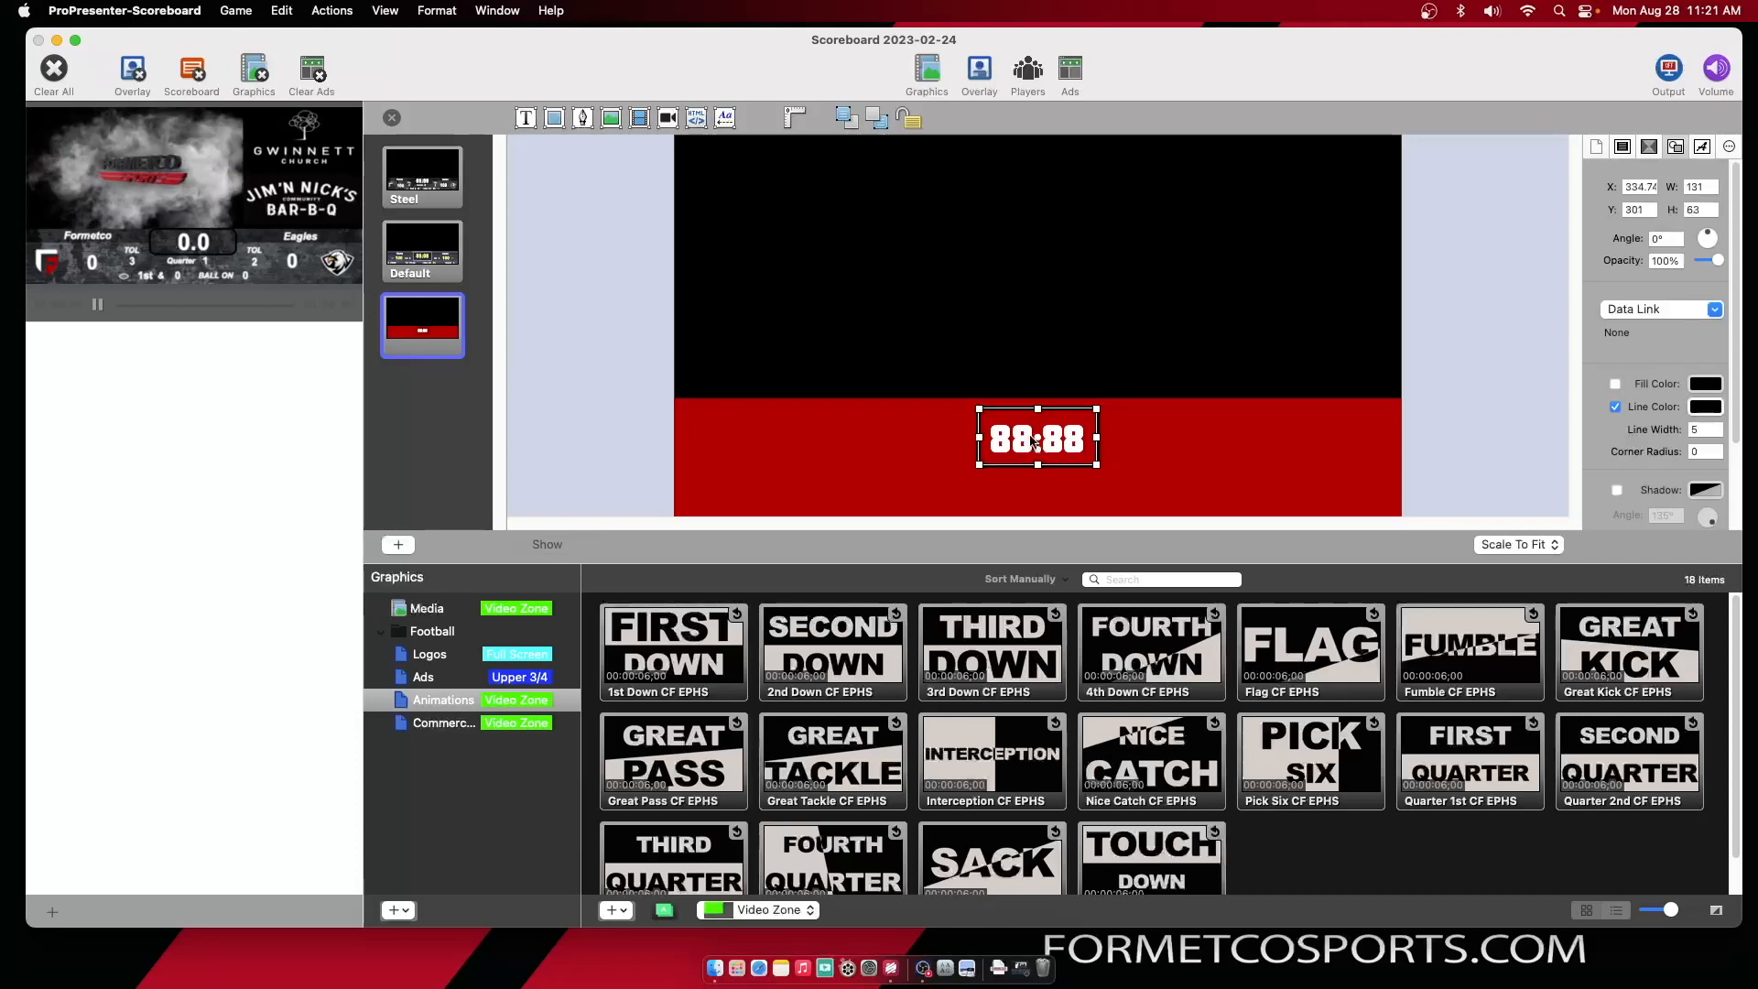
{"action": "left_click", "coordinate": [1701, 452]}
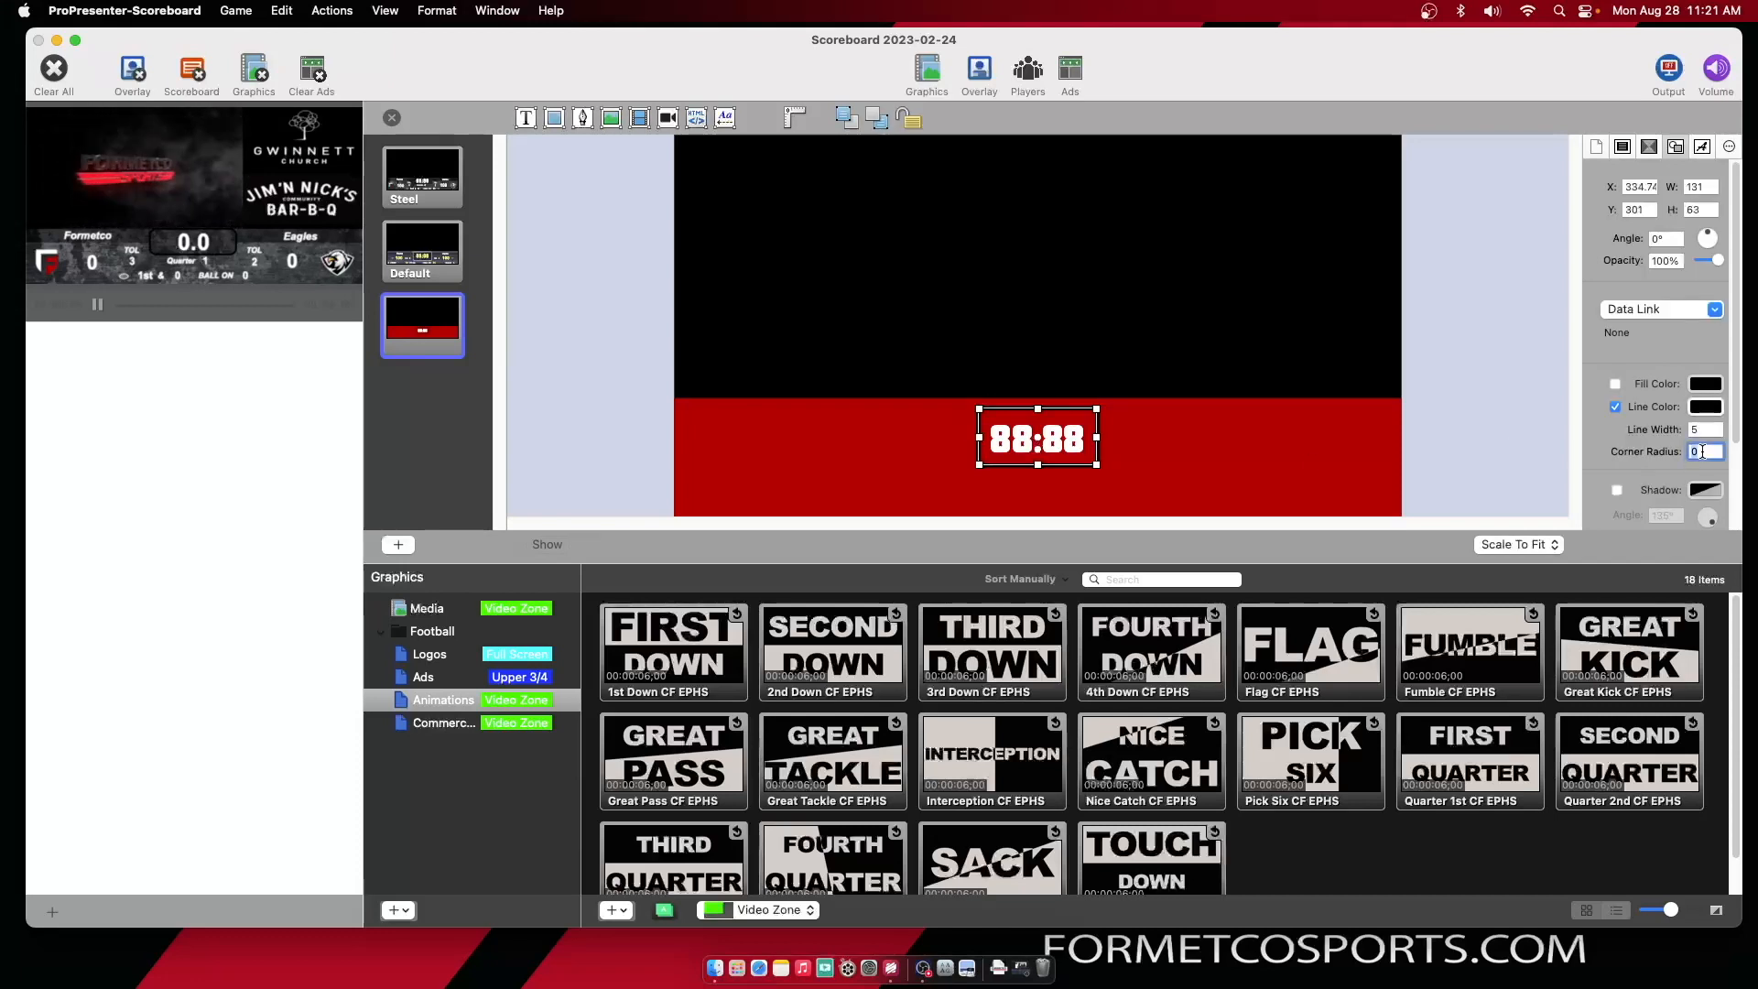
{"action": "type", "text": "10"}
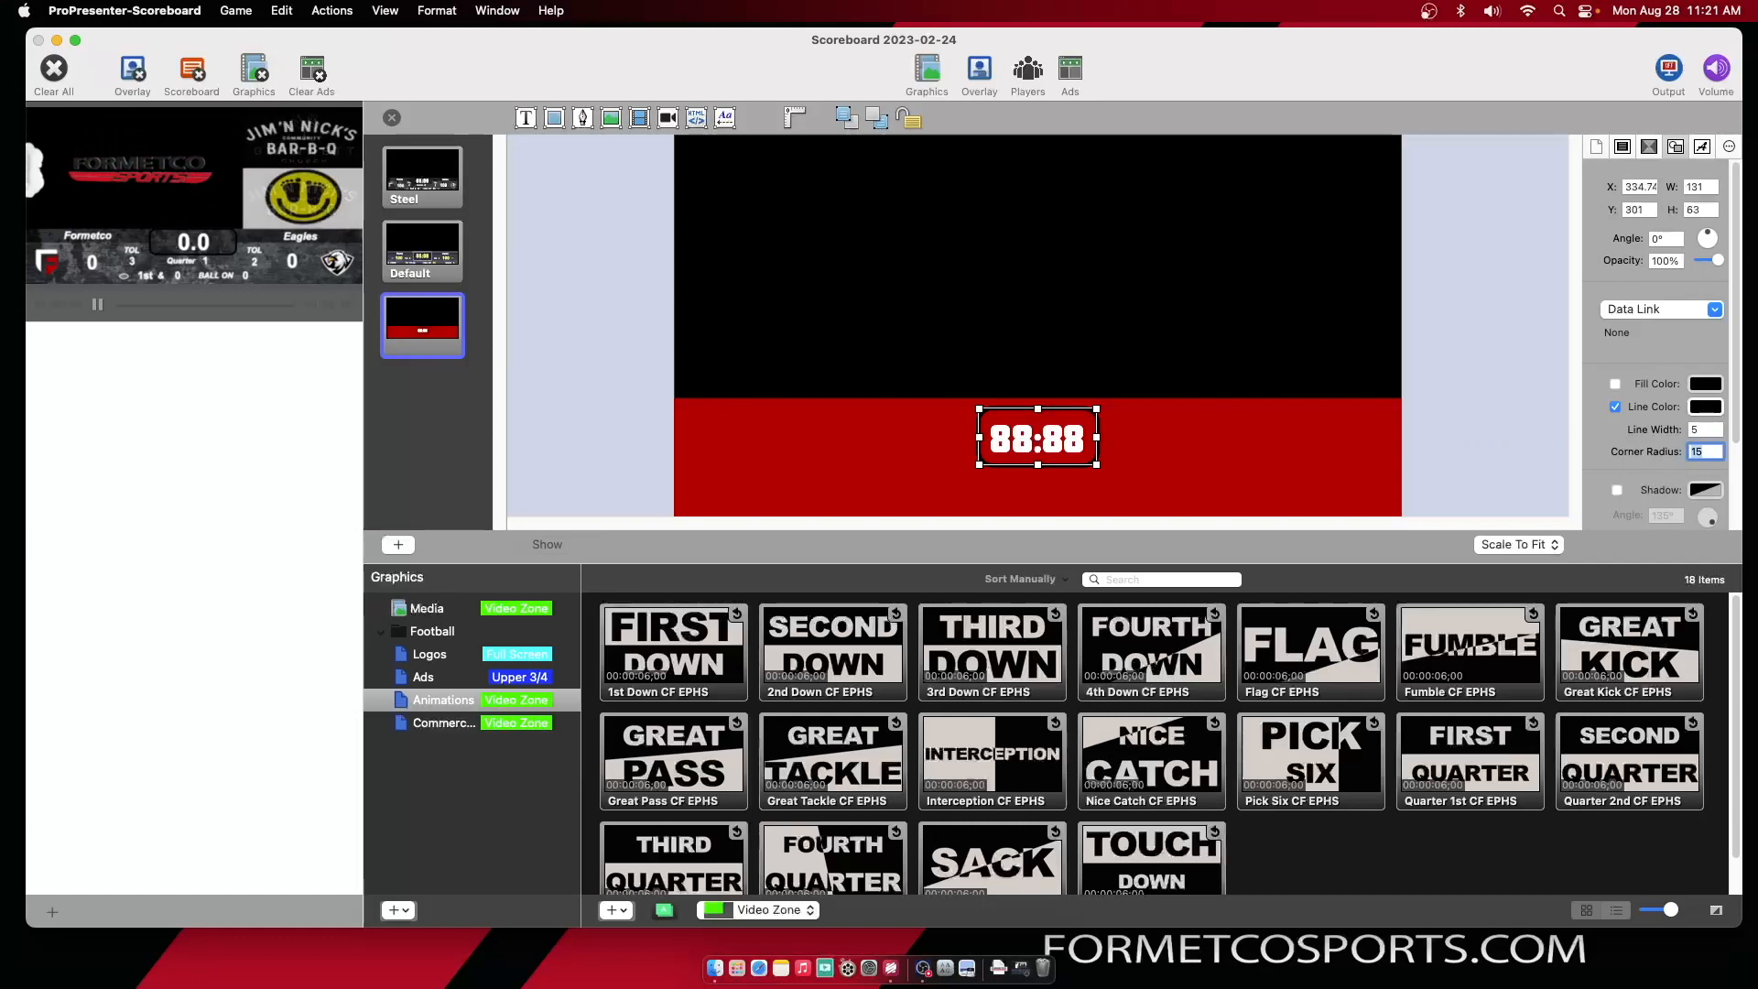
{"action": "left_click", "coordinate": [1127, 386]}
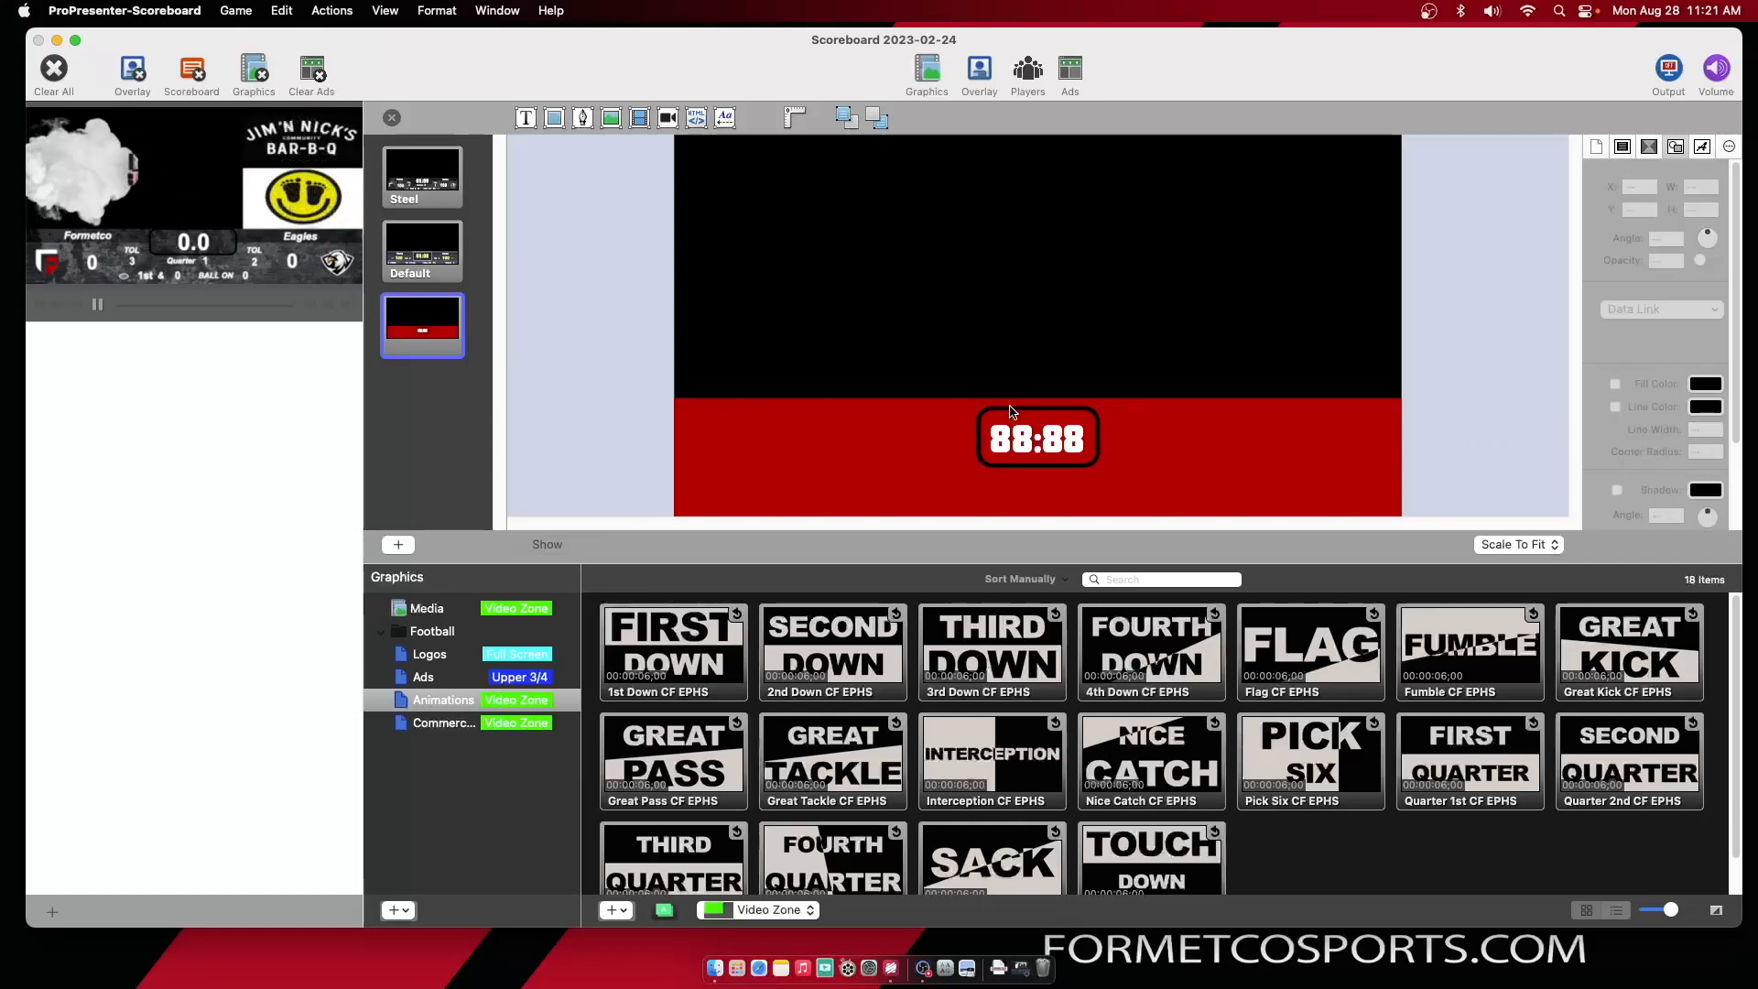
Turn on a black fill for the 88:88 text box and reduce the fill's opacity to 50%
{"action": "left_click", "coordinate": [1031, 457]}
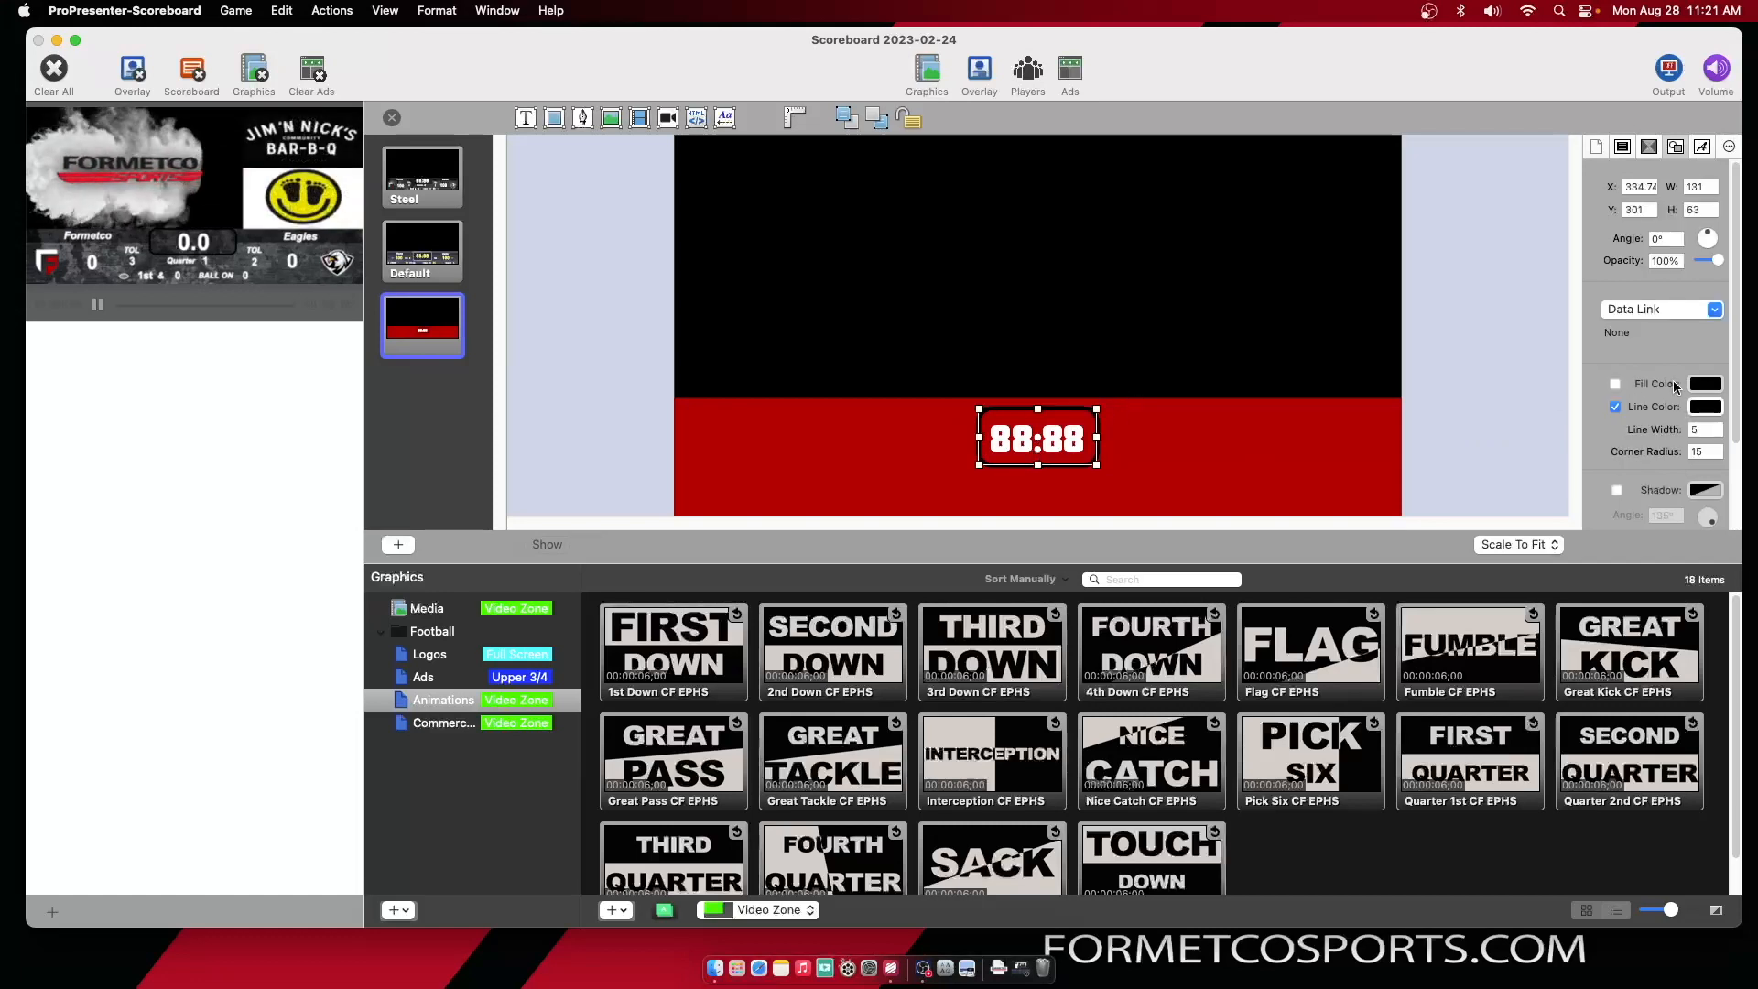
{"action": "left_click", "coordinate": [1616, 384]}
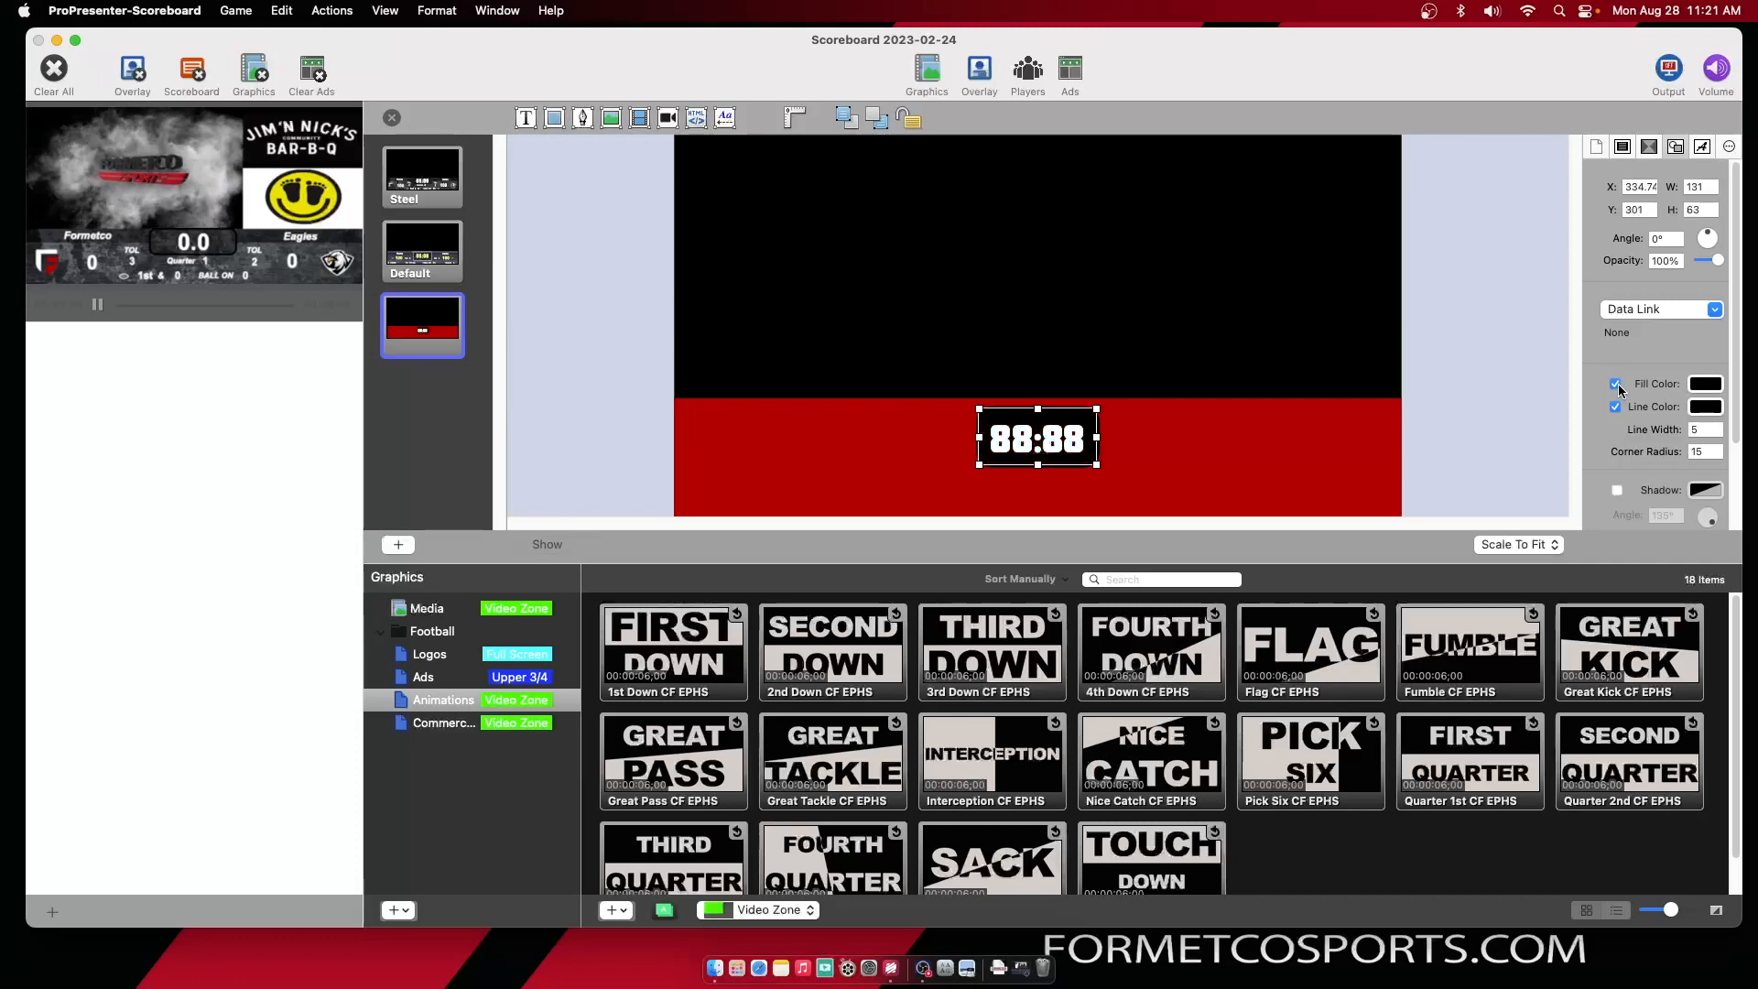
{"action": "left_click", "coordinate": [1716, 385]}
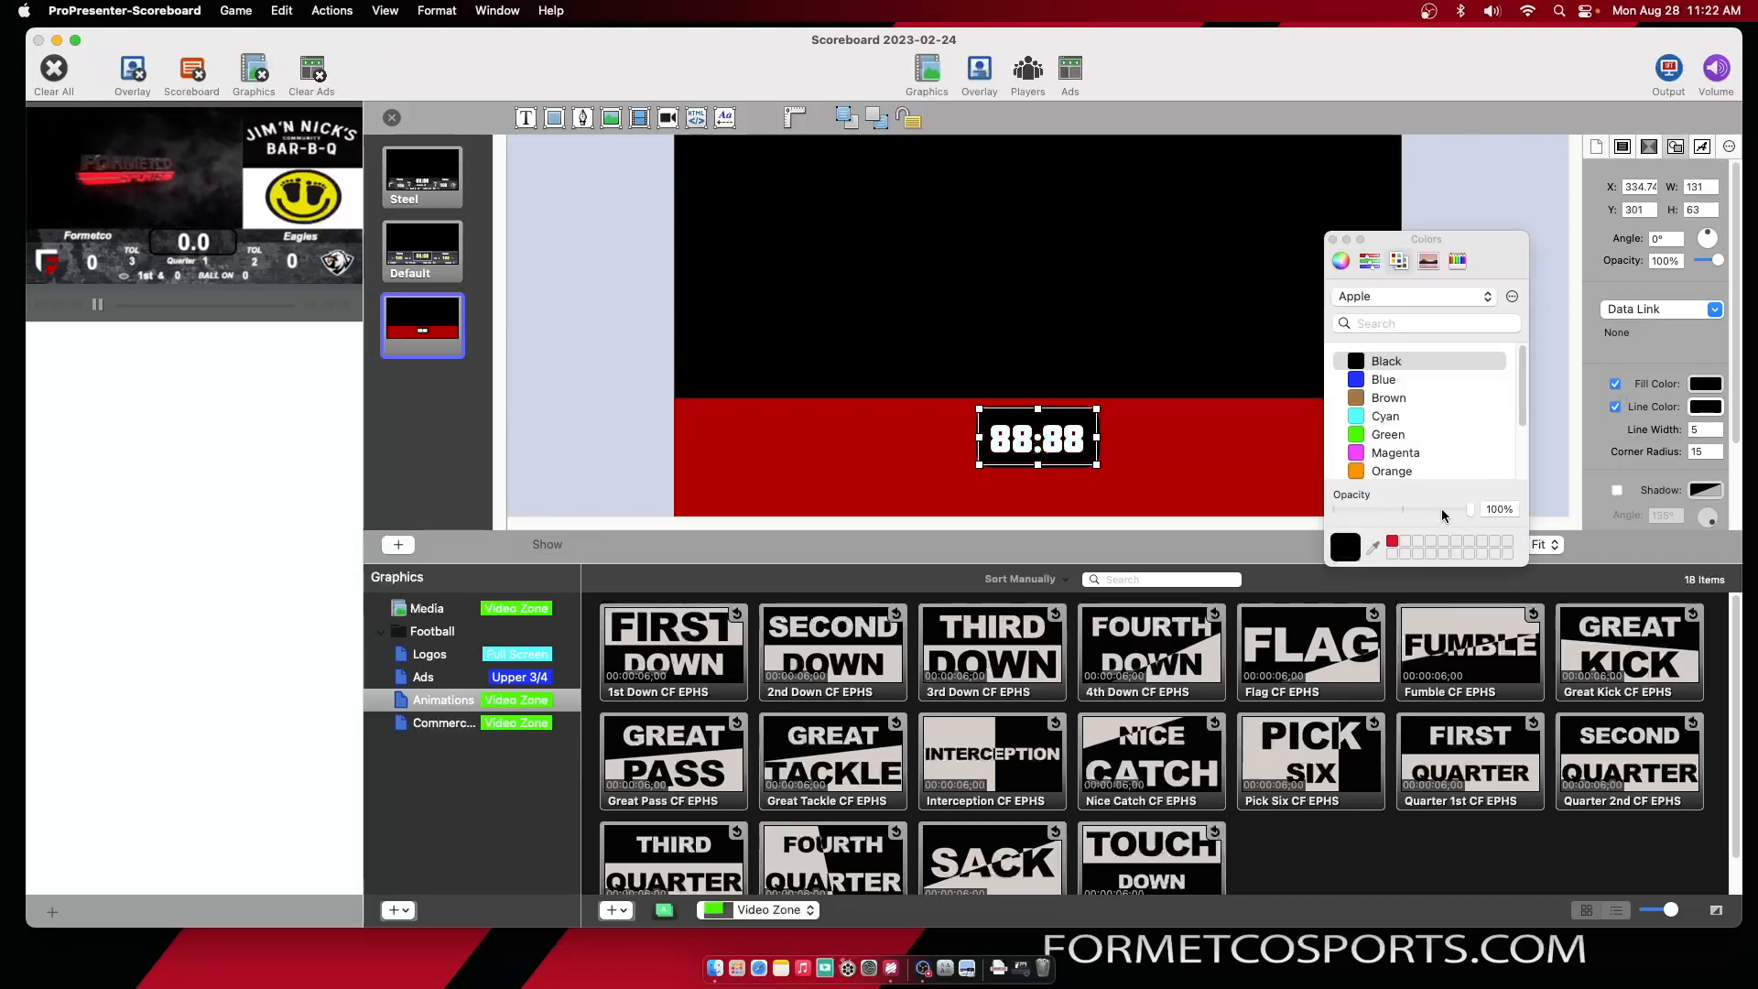
{"action": "left_click_drag", "start_coordinate": [1471, 507], "coordinate": [1399, 515]}
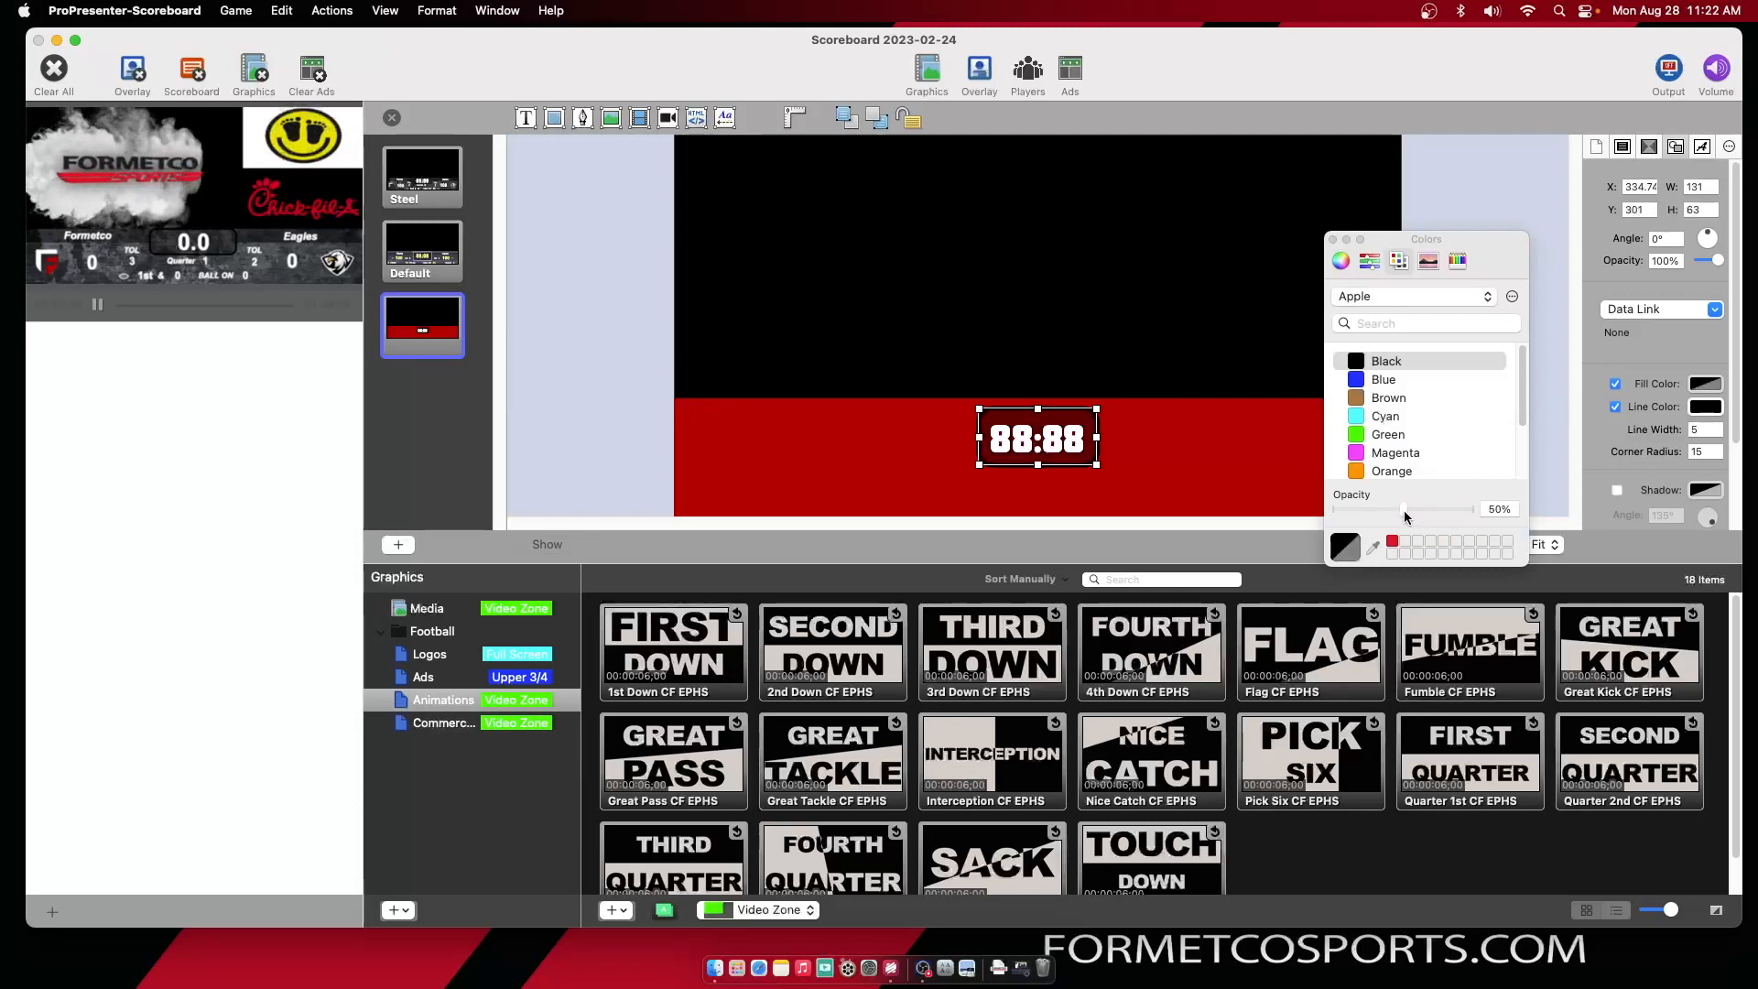
{"action": "left_click", "coordinate": [1334, 239]}
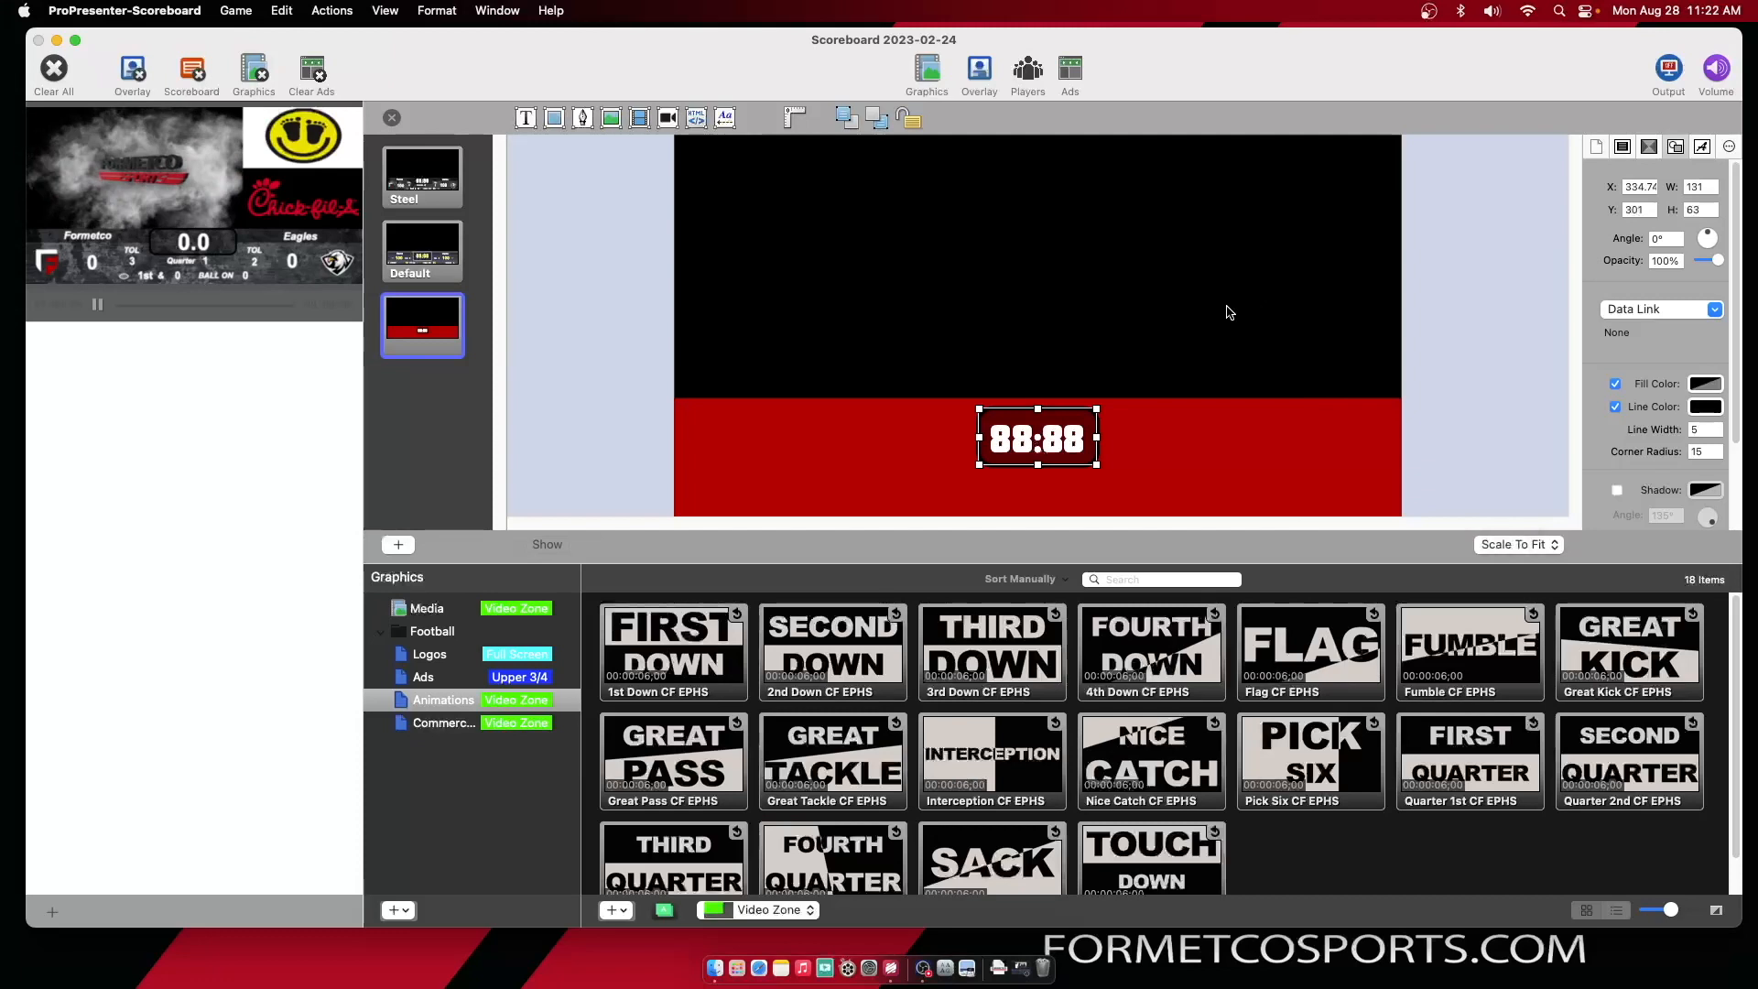
{"action": "left_click", "coordinate": [1230, 311]}
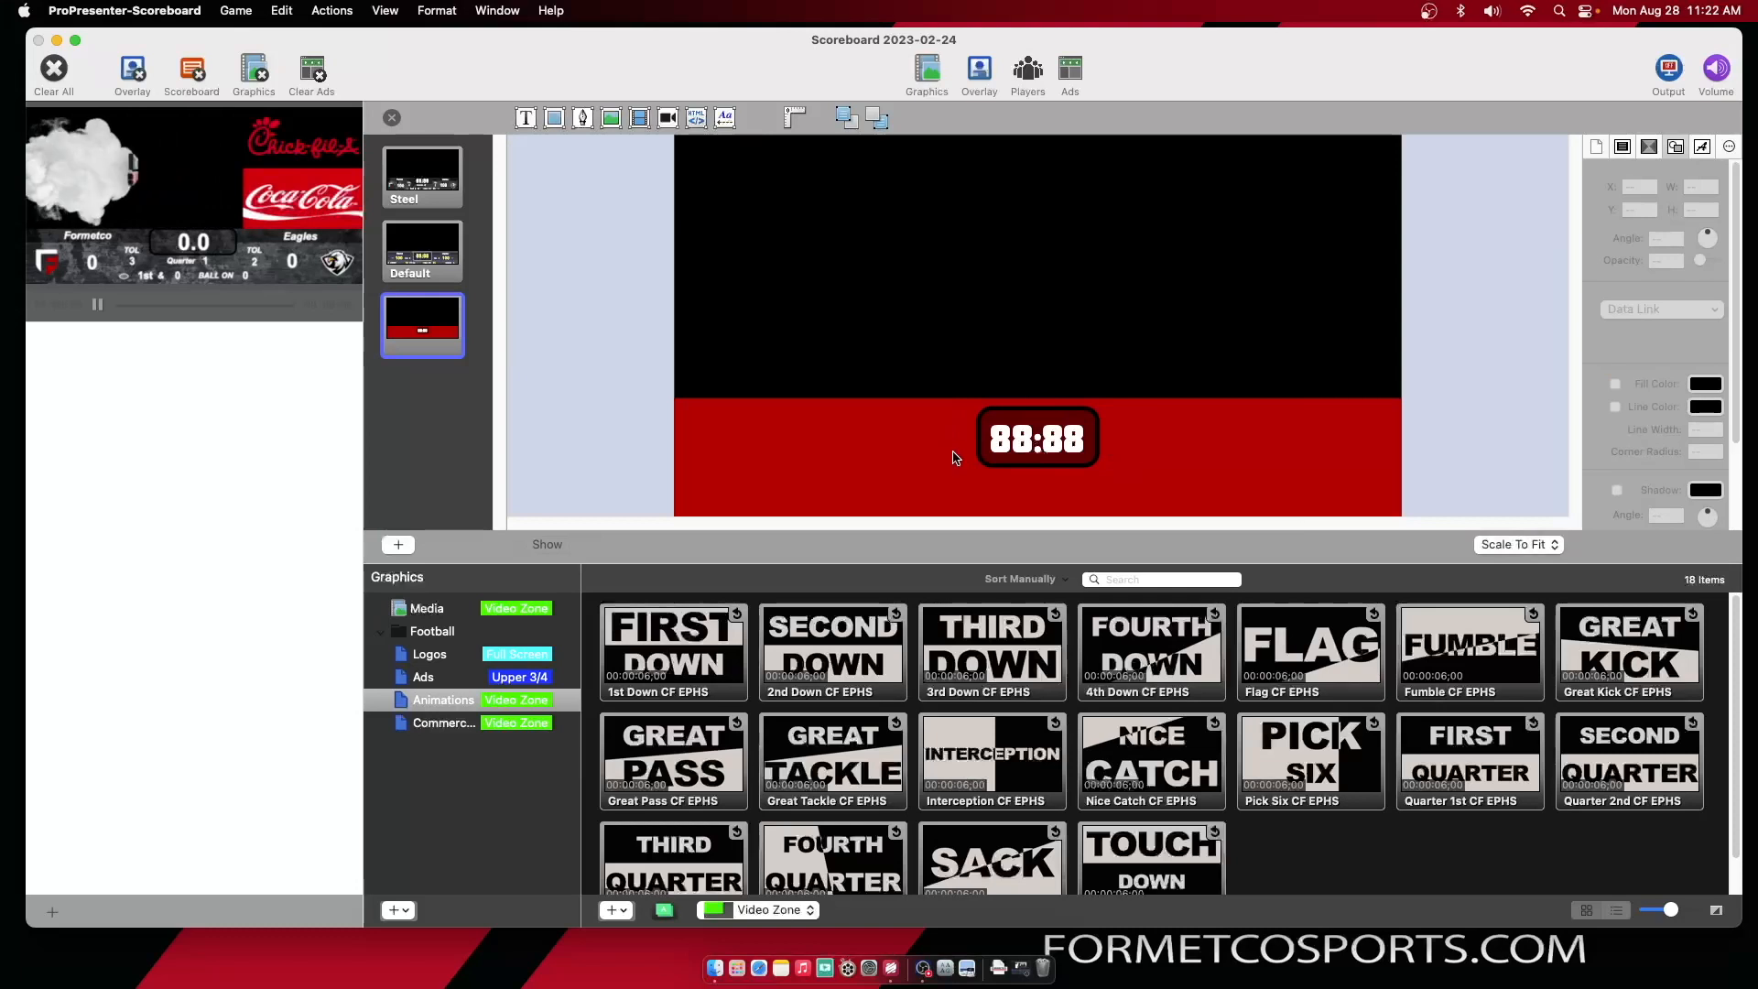
Link the 88:88 text box to the Game Clock data
{"action": "left_click", "coordinate": [1047, 444]}
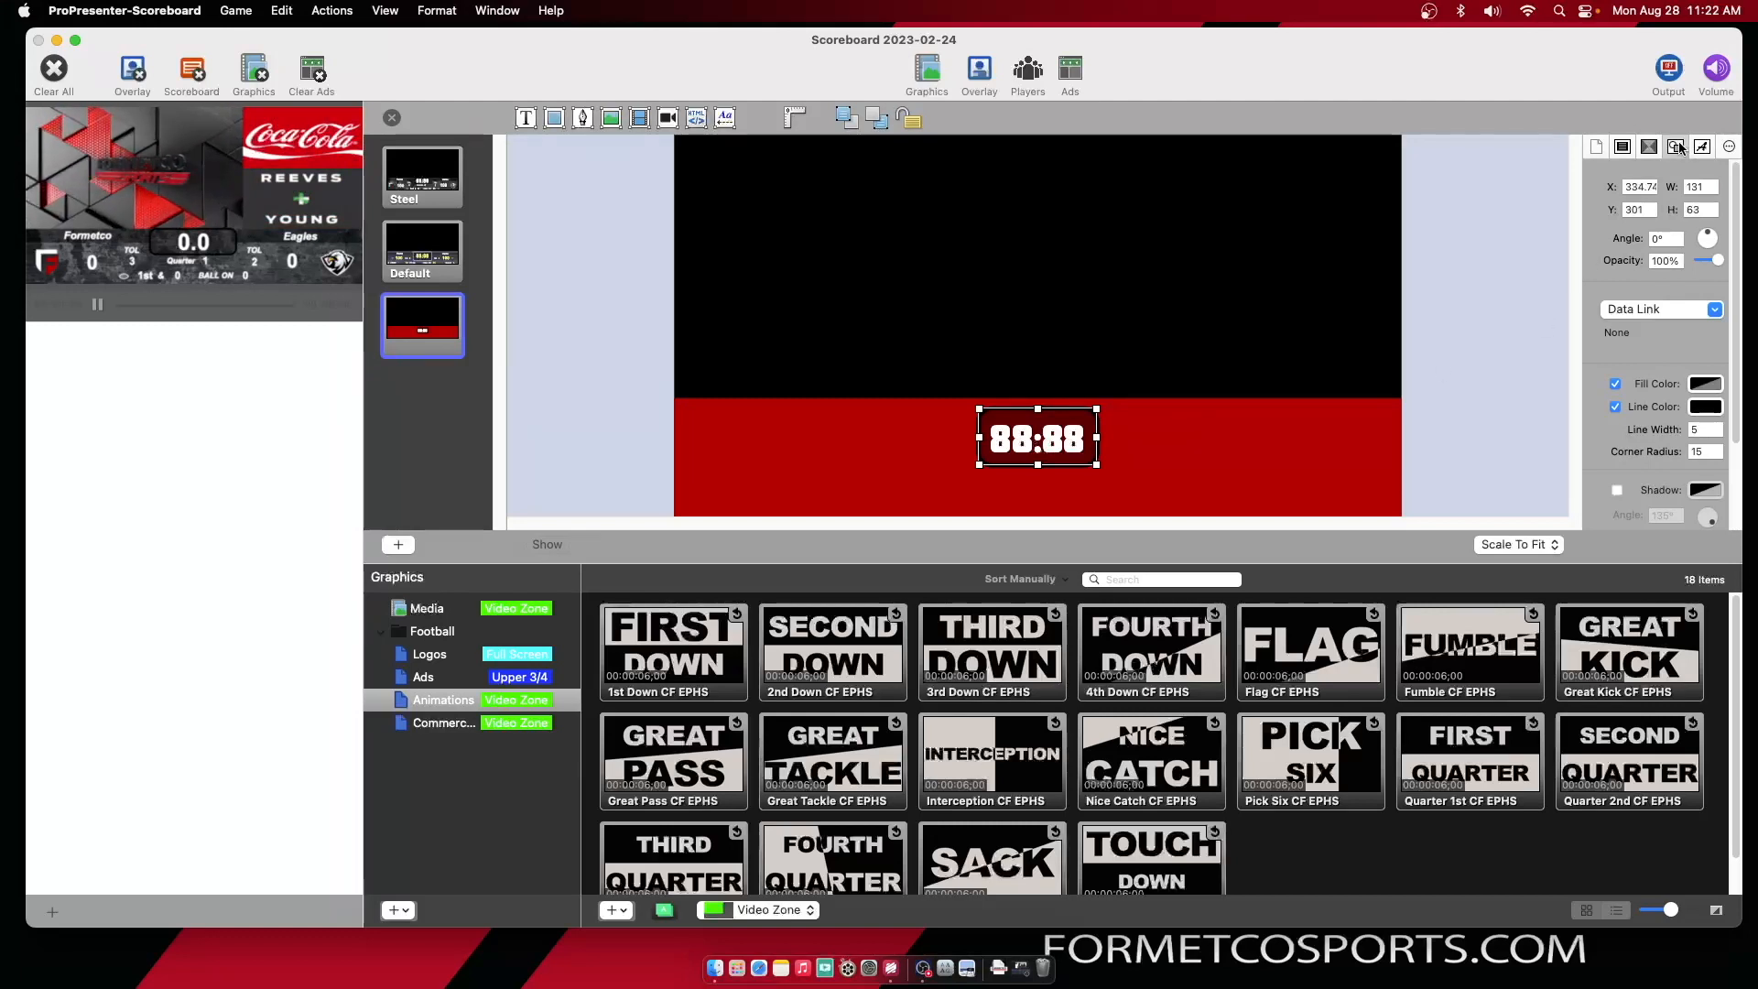
{"action": "left_click", "coordinate": [1694, 307]}
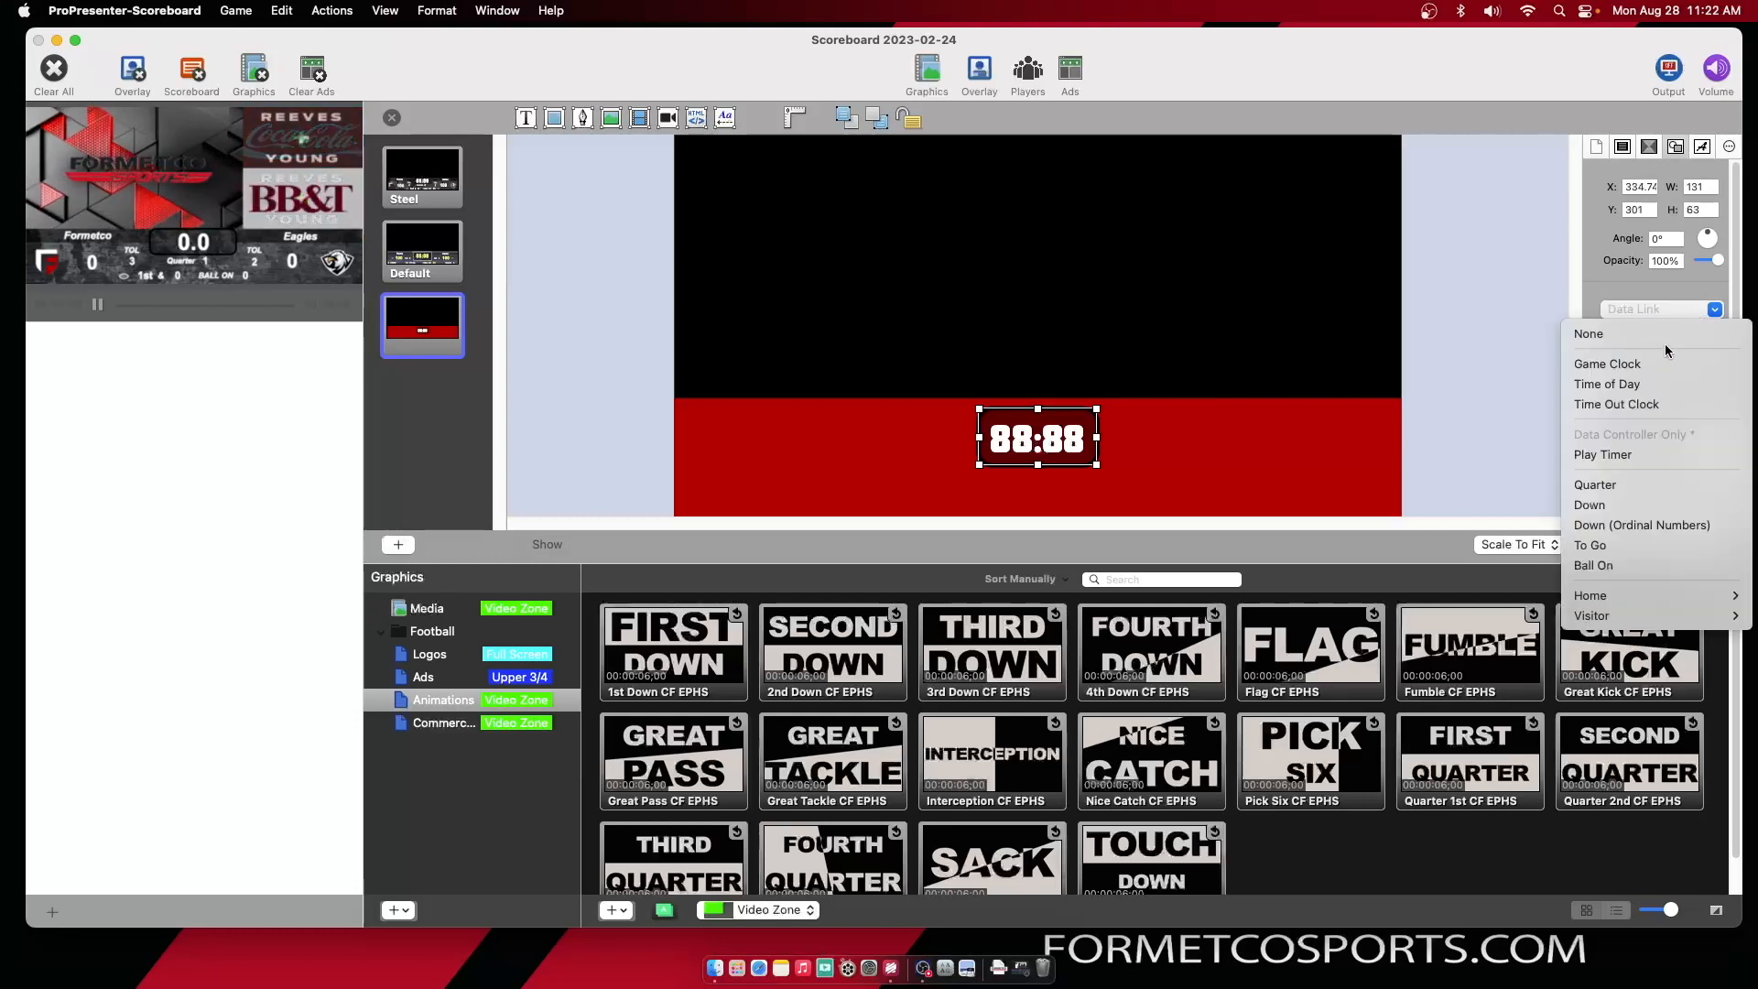
{"action": "mouse_move", "coordinate": [1638, 595]}
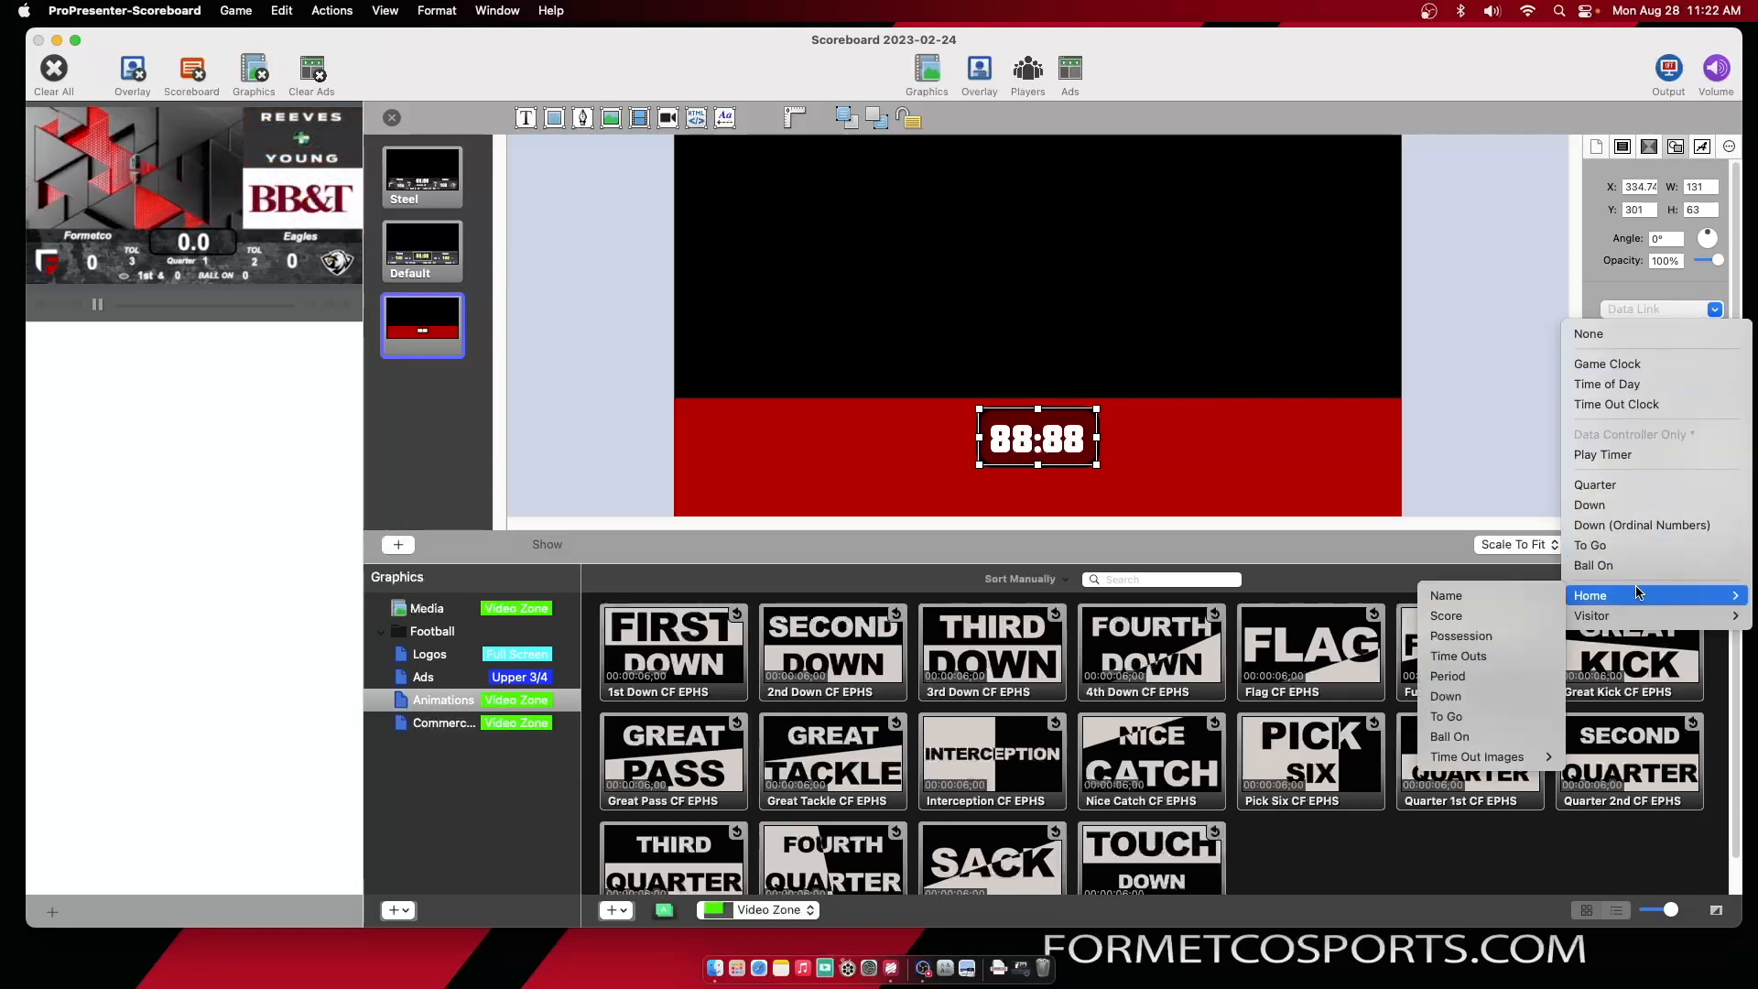
{"action": "mouse_move", "coordinate": [1535, 766]}
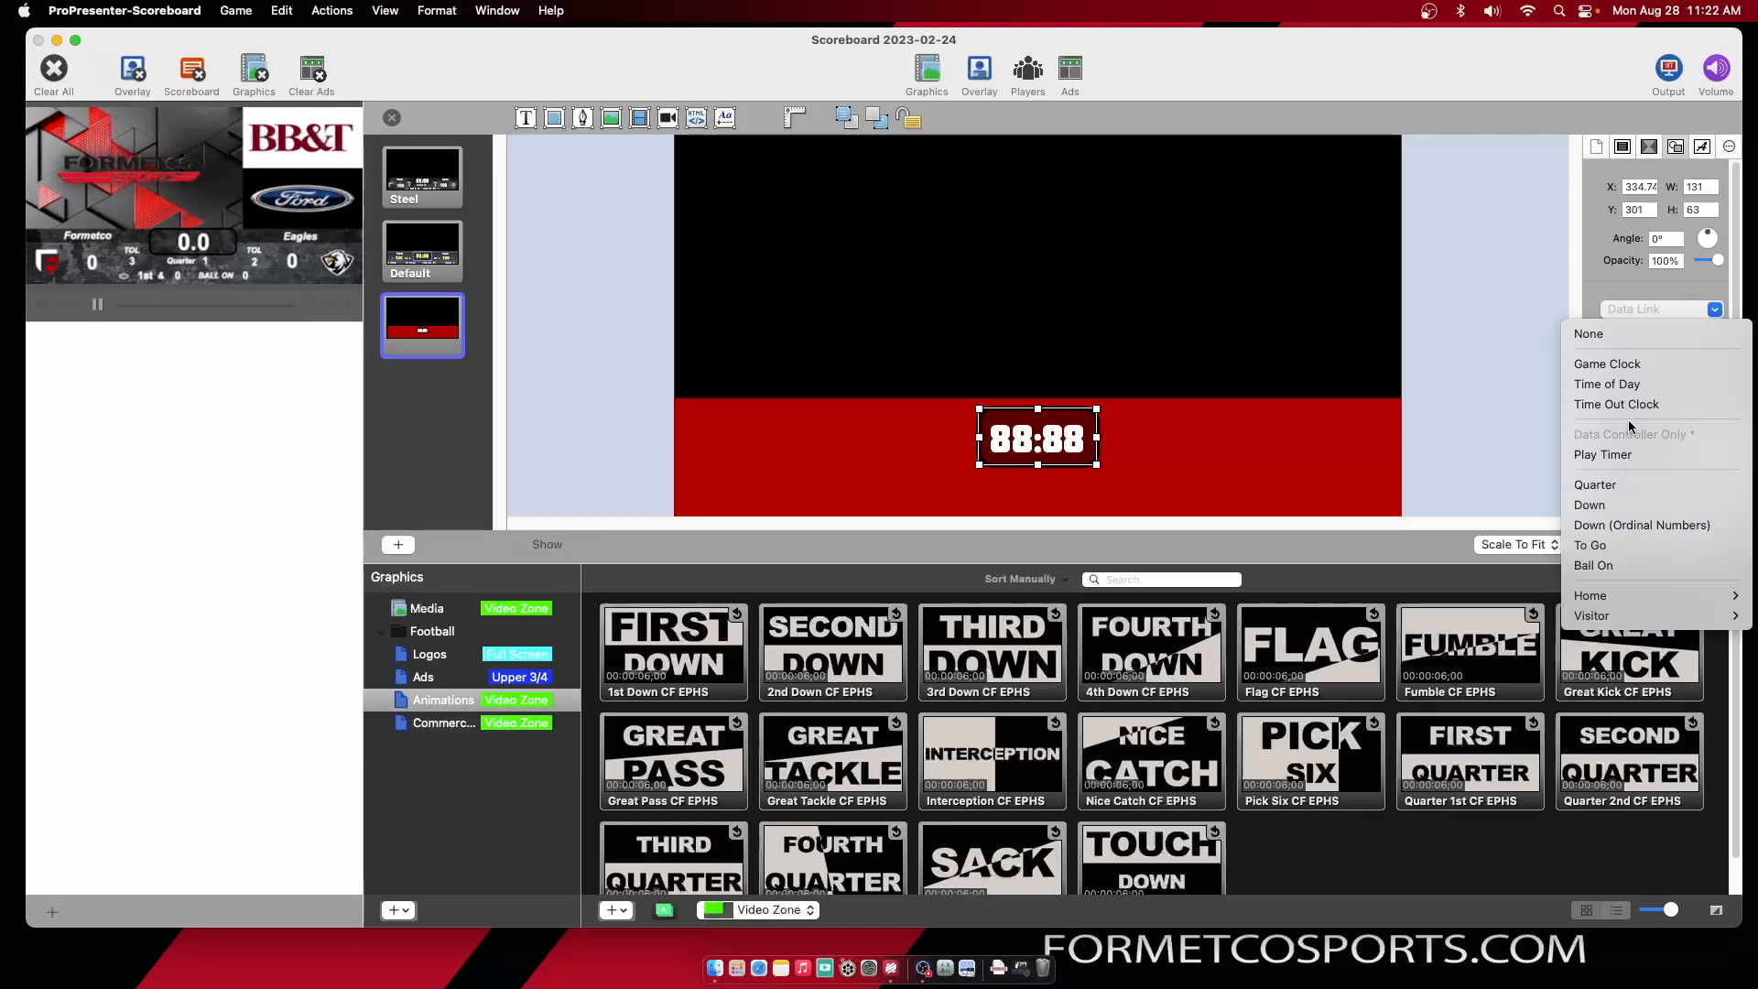
{"action": "left_click", "coordinate": [1616, 366]}
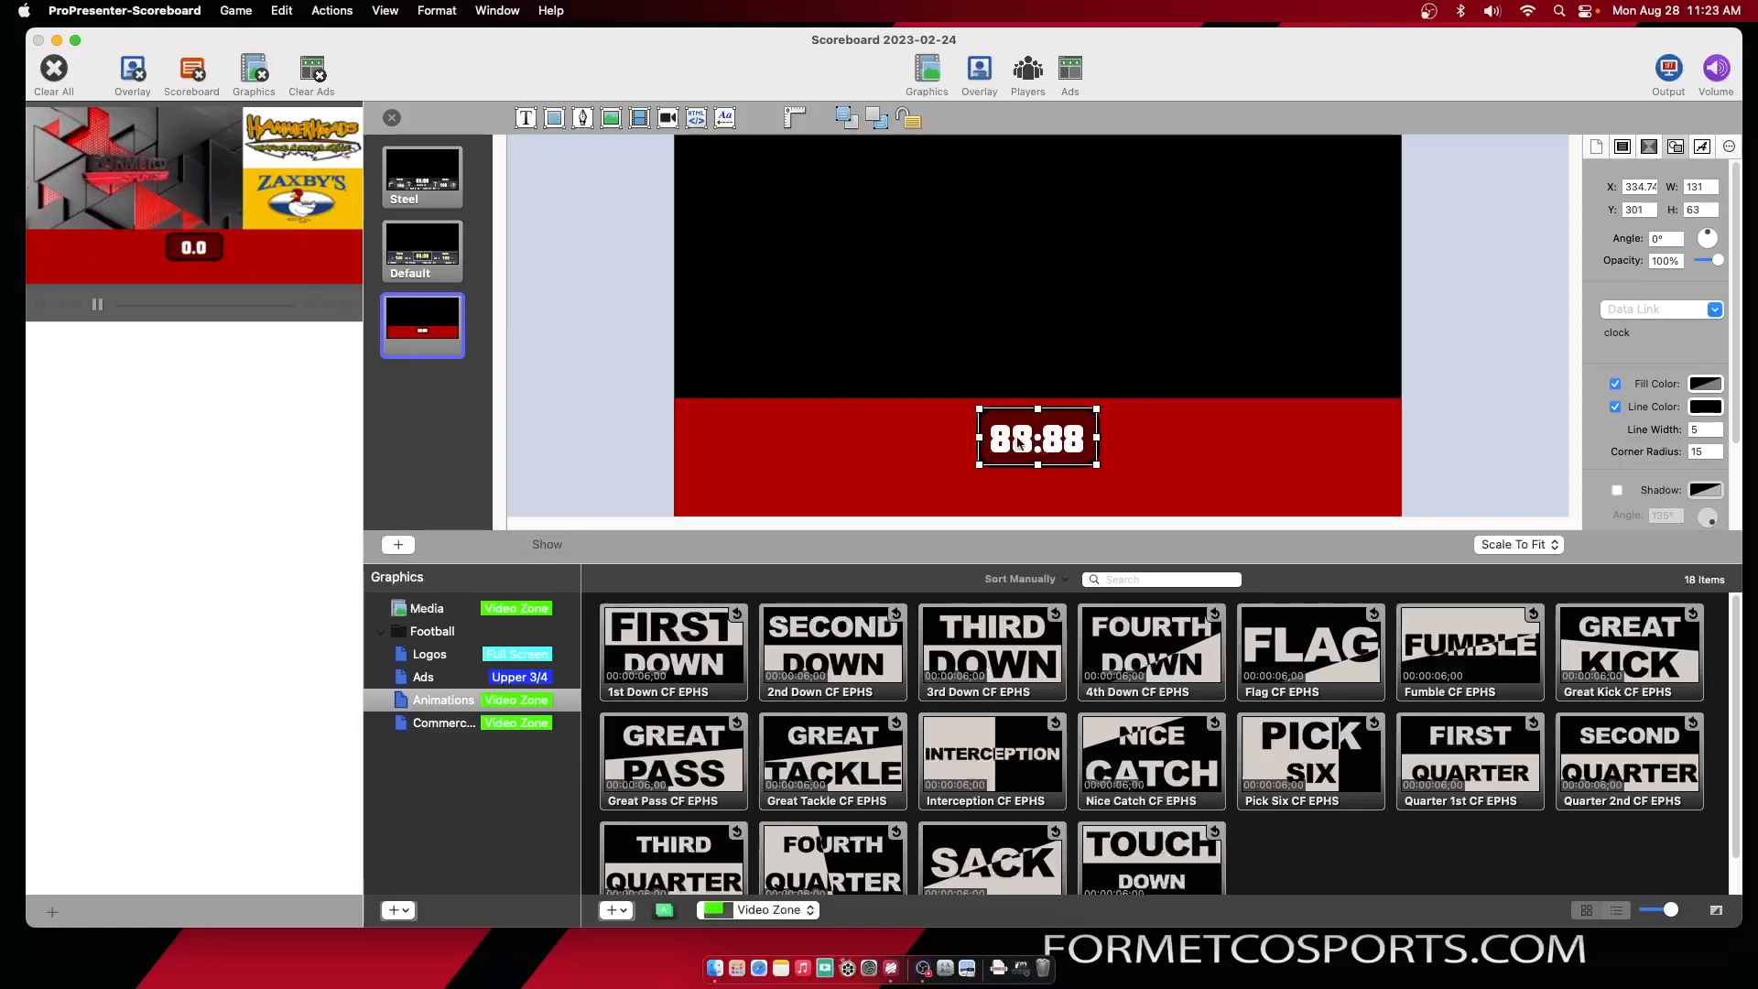
Return to the game controls, set the game clock to 12:00, and briefly run and stop it to test the linked text
{"action": "left_click", "coordinate": [391, 118]}
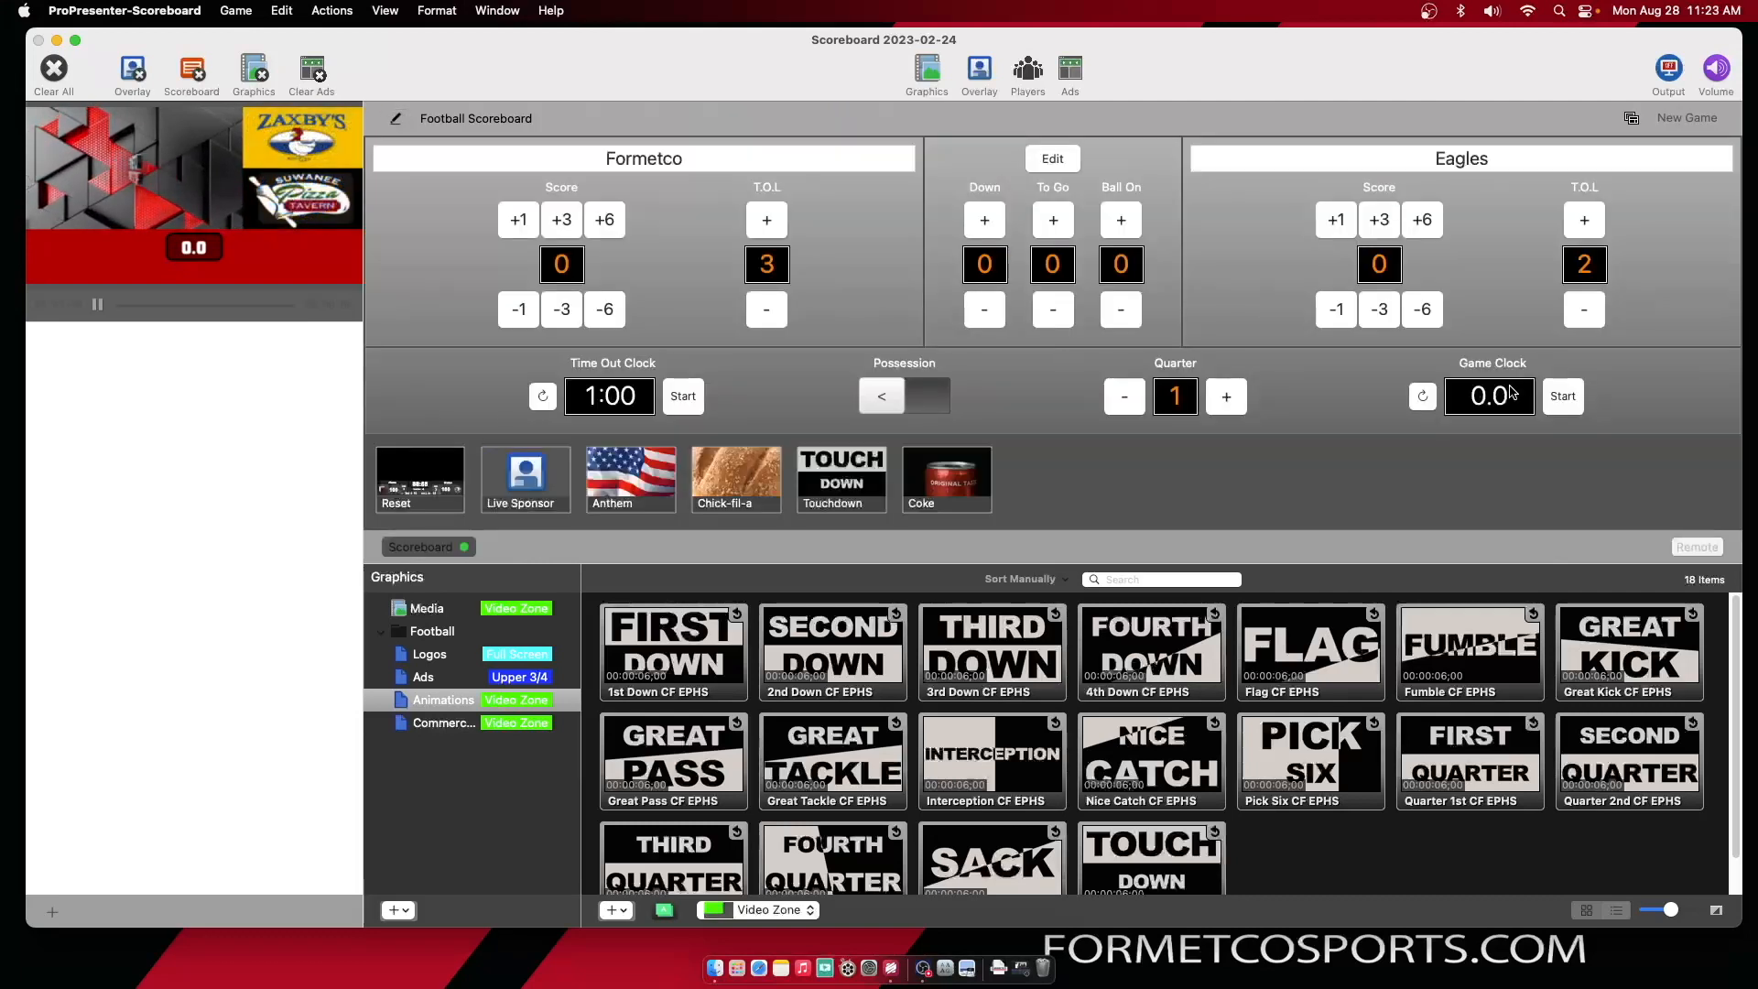
{"action": "left_click", "coordinate": [1508, 401]}
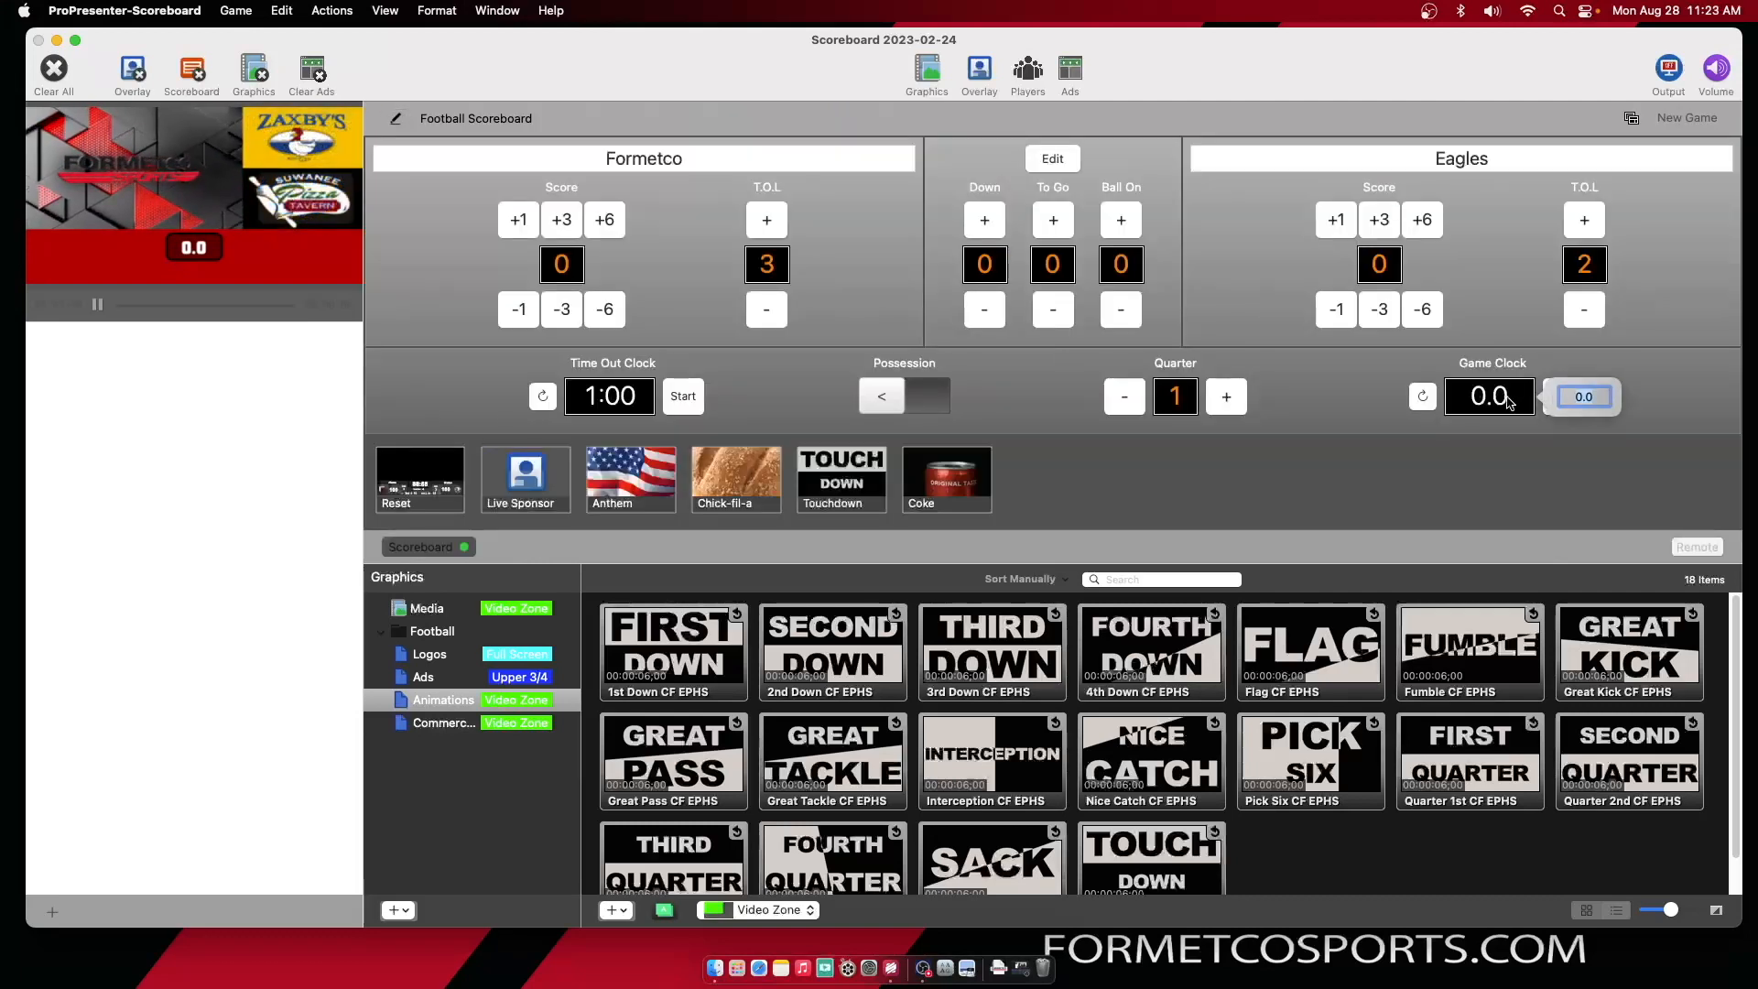
{"action": "type", "text": "12:00"}
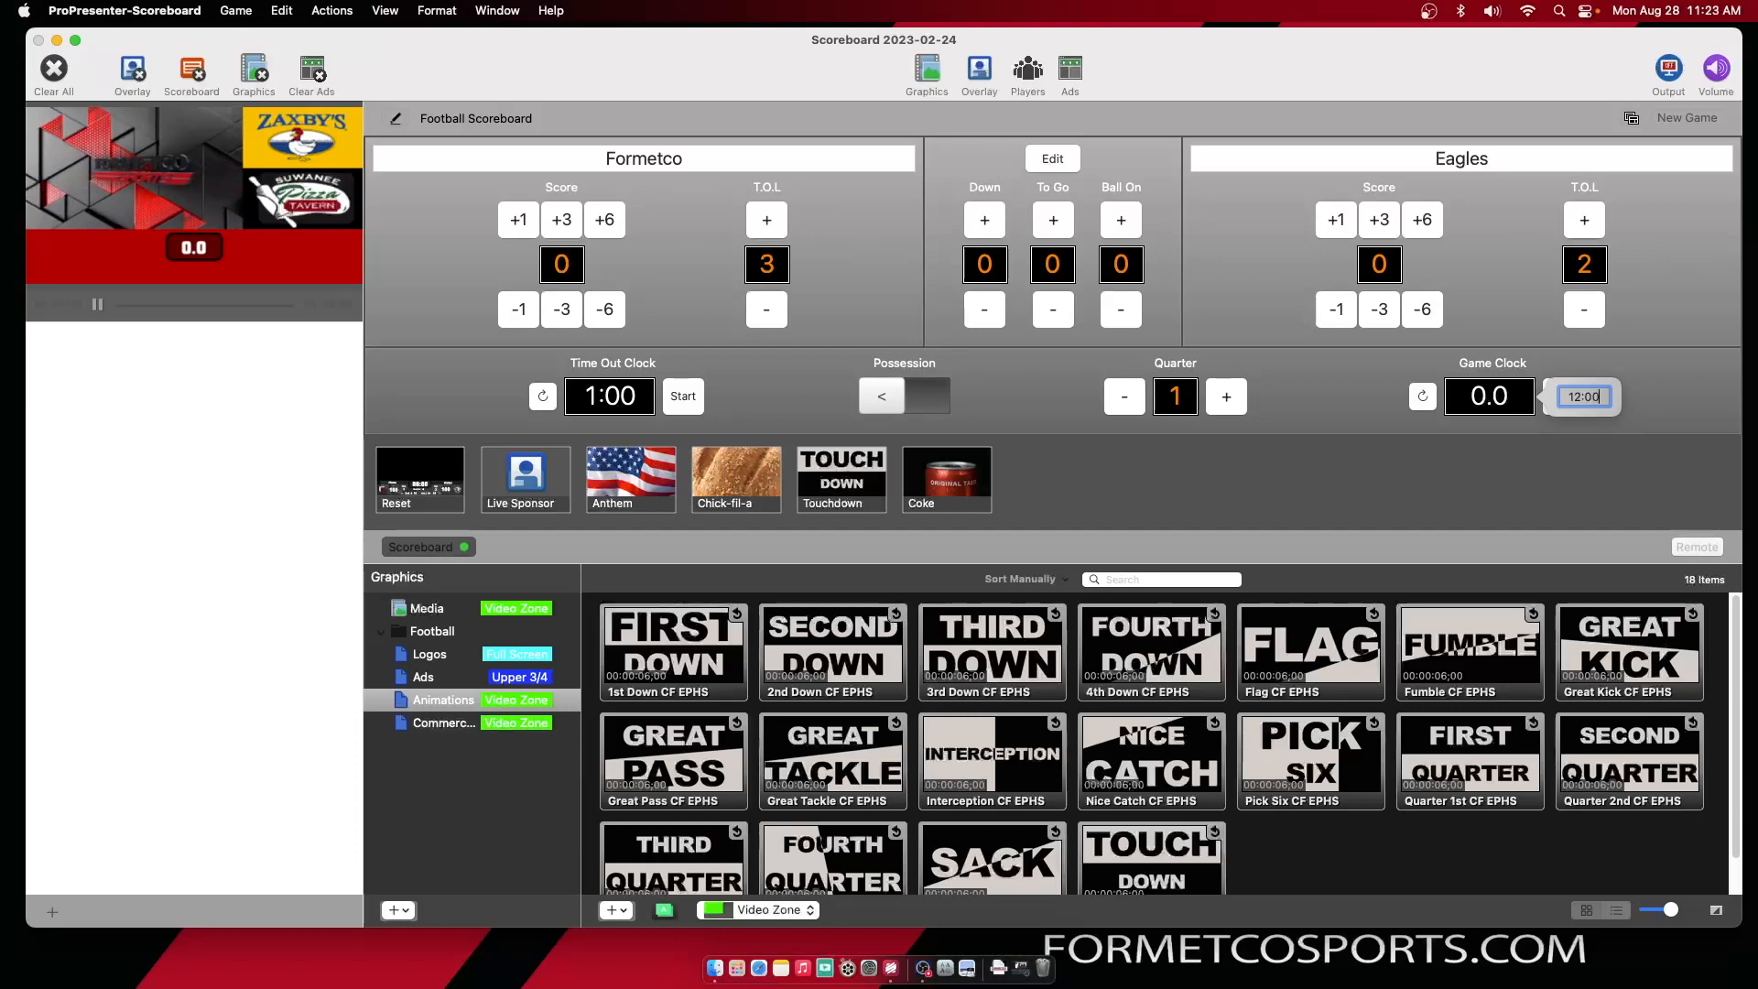
{"action": "key", "text": "Return"}
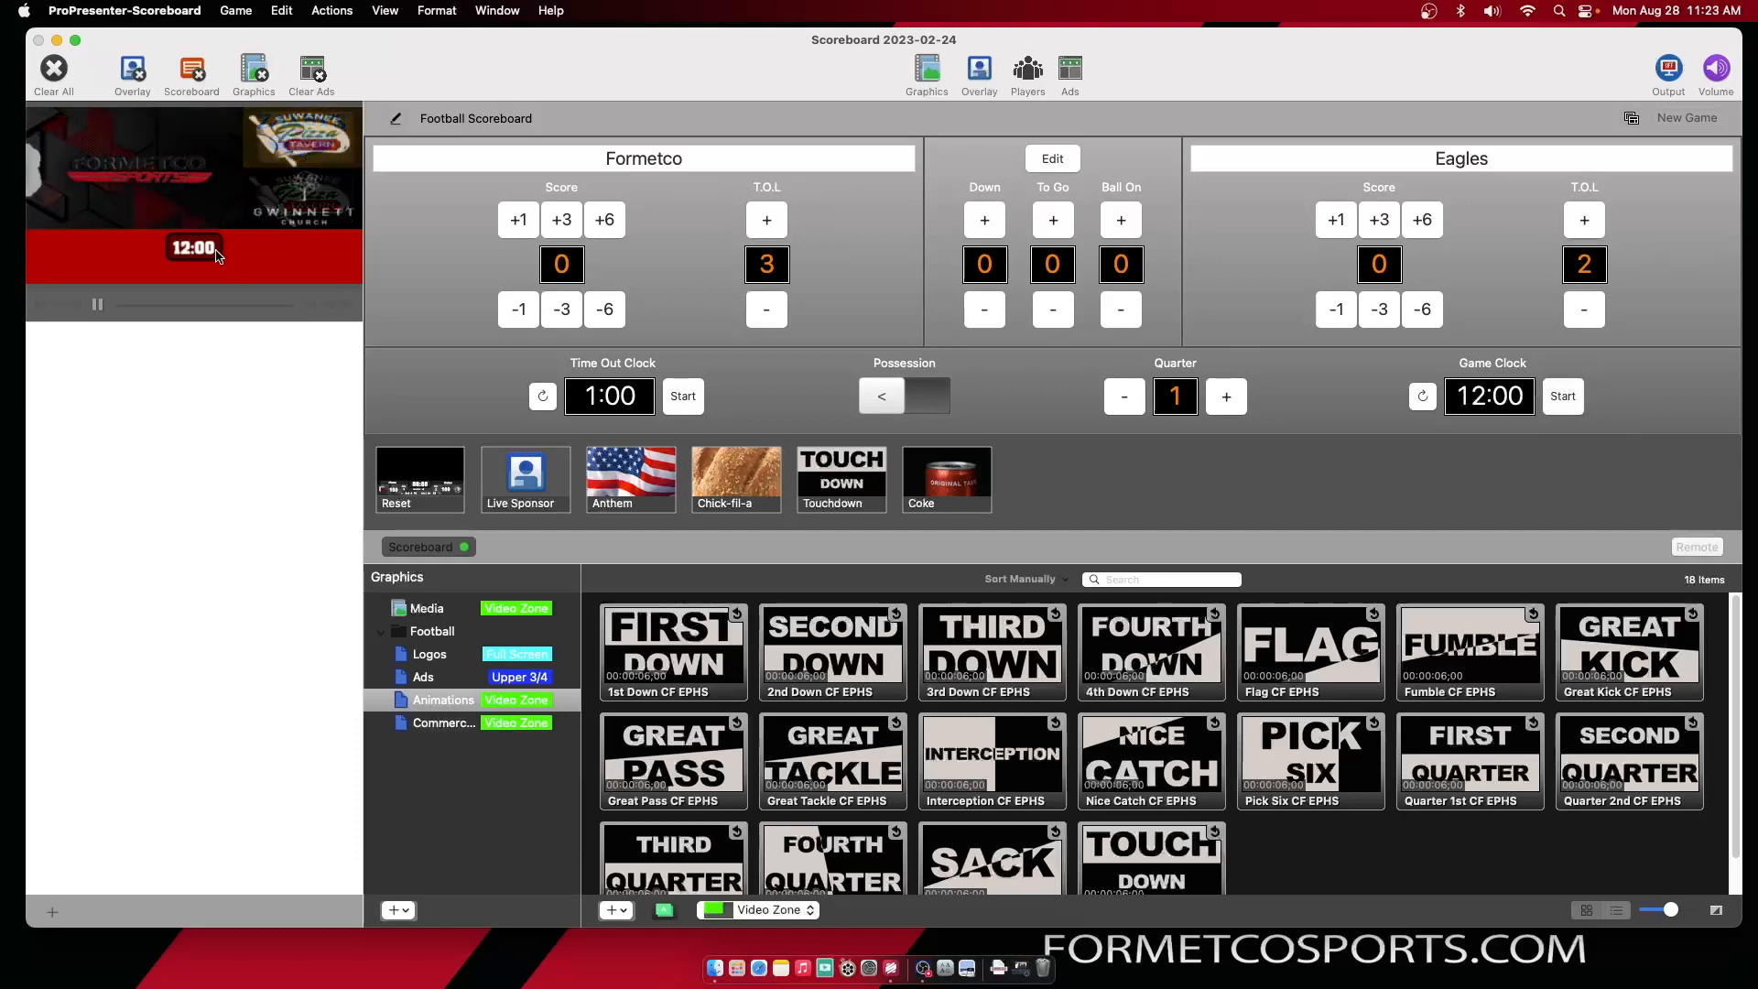
{"action": "left_click", "coordinate": [1577, 404]}
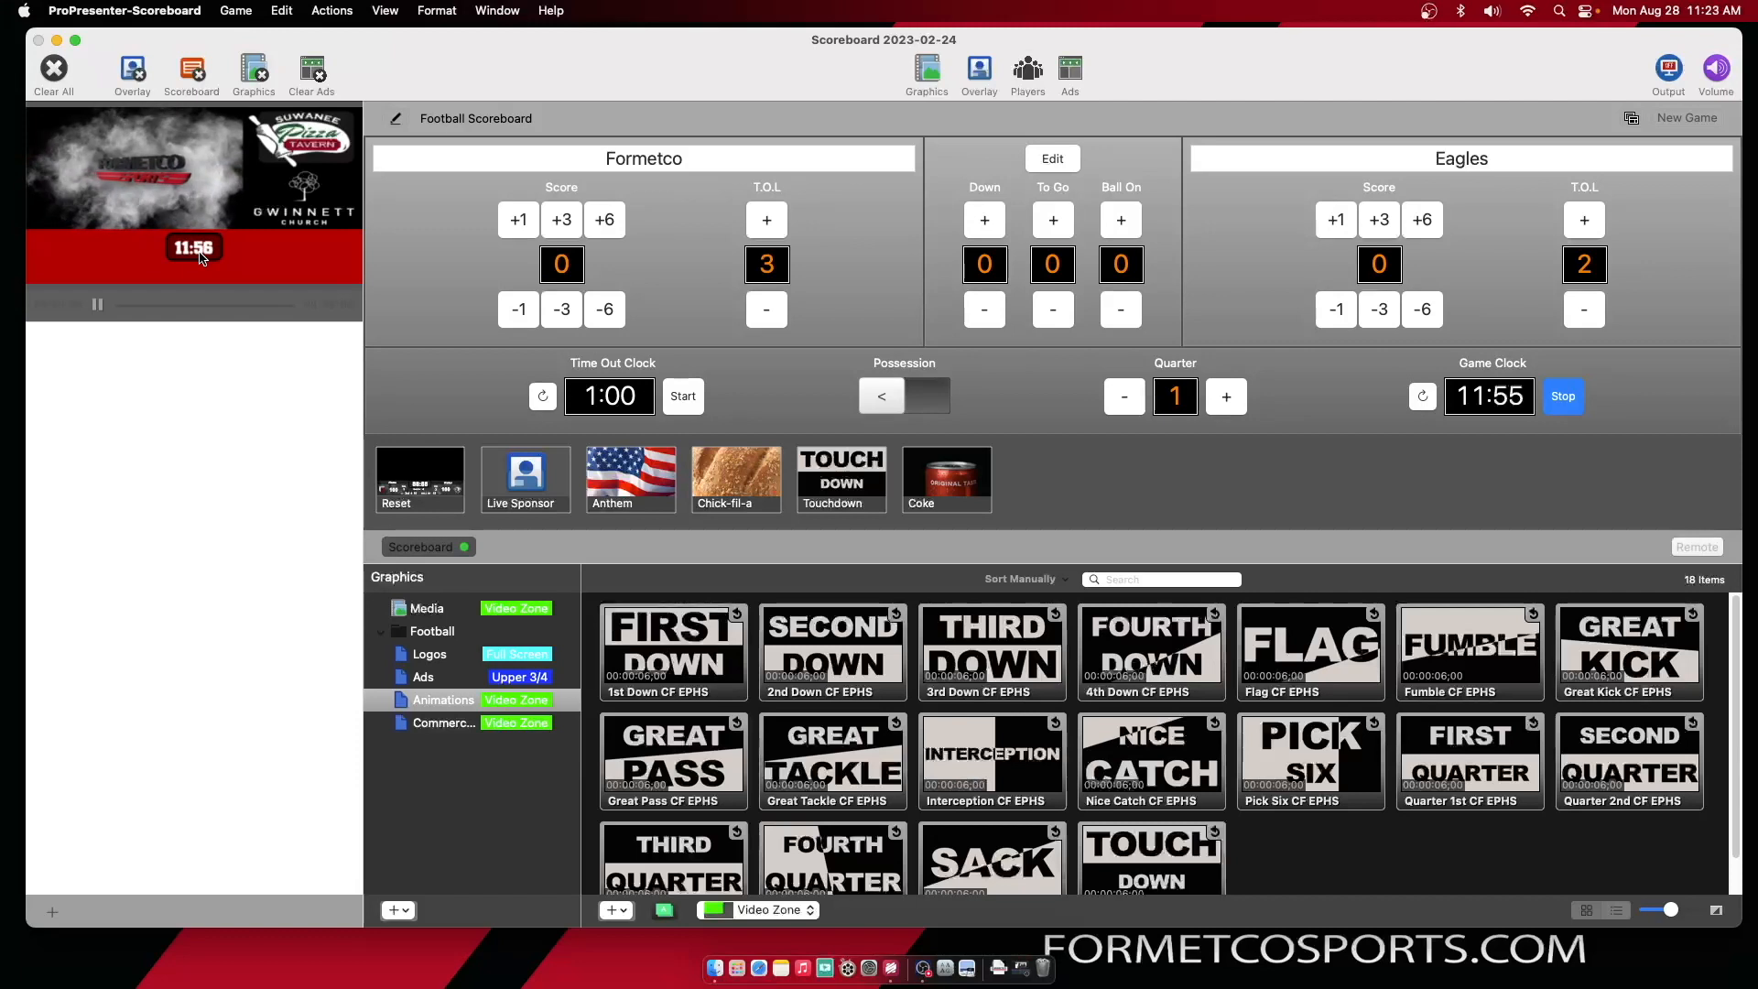
{"action": "left_click", "coordinate": [1563, 396]}
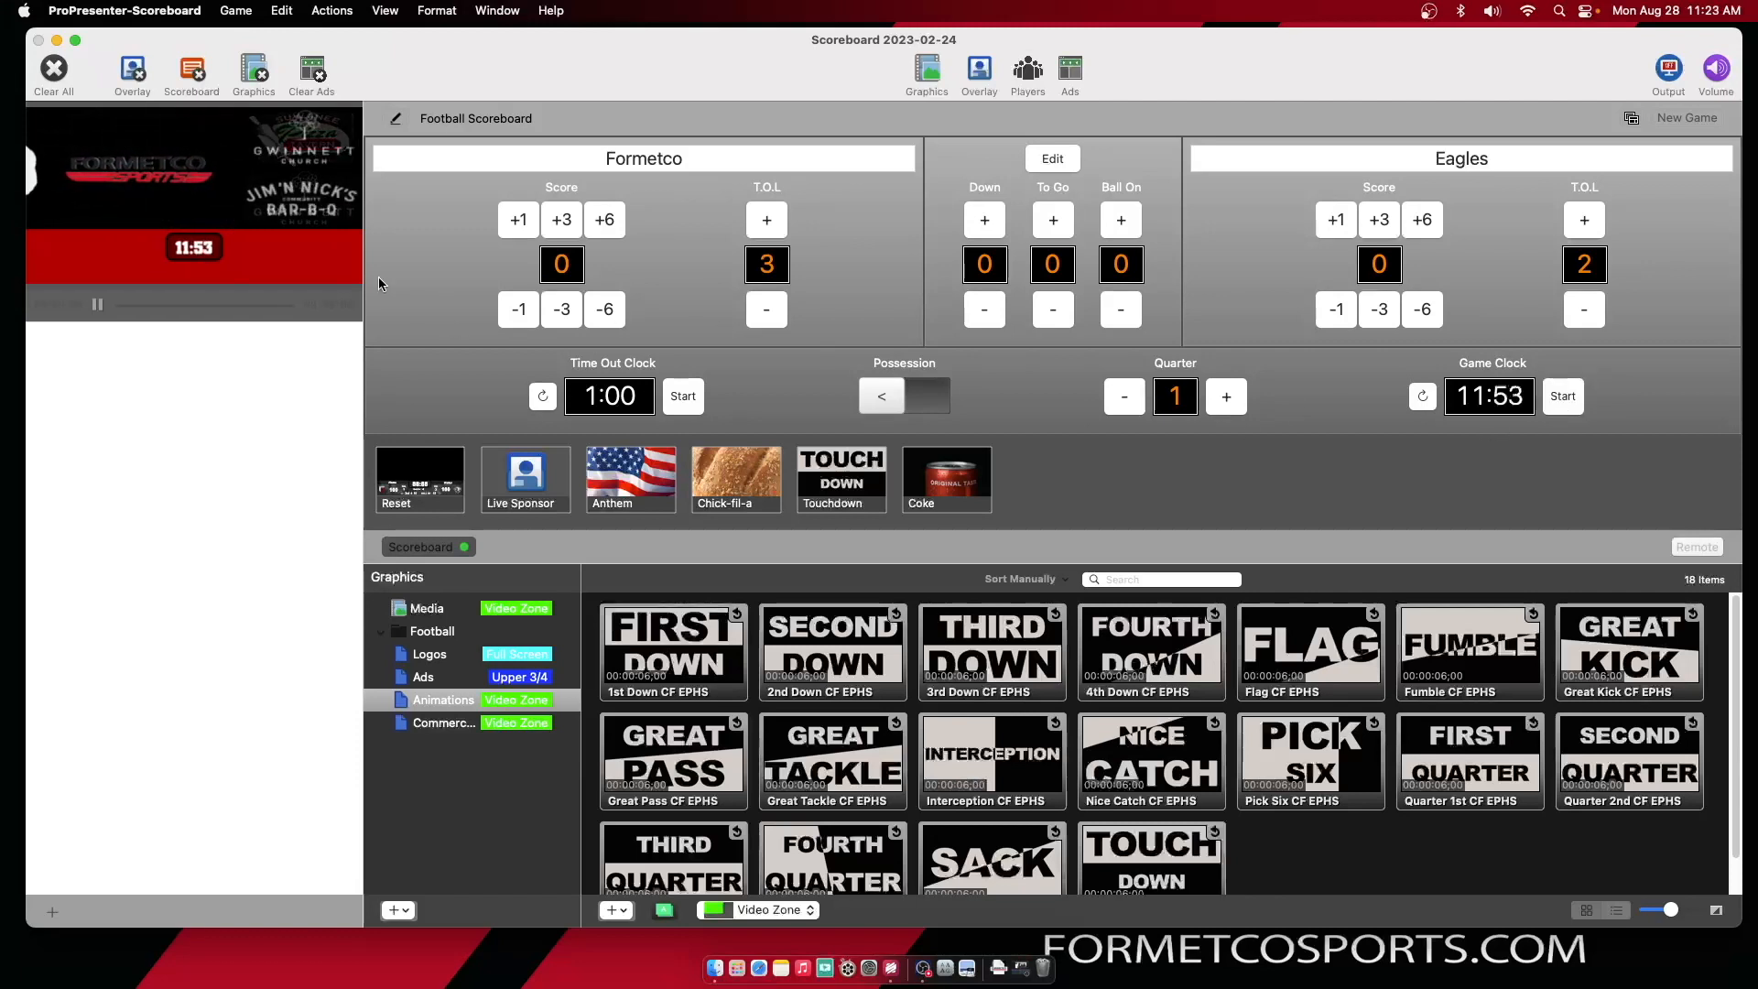
Reopen the custom scoreboard layout for editing and delete its solid red background band
{"action": "left_click", "coordinate": [395, 119]}
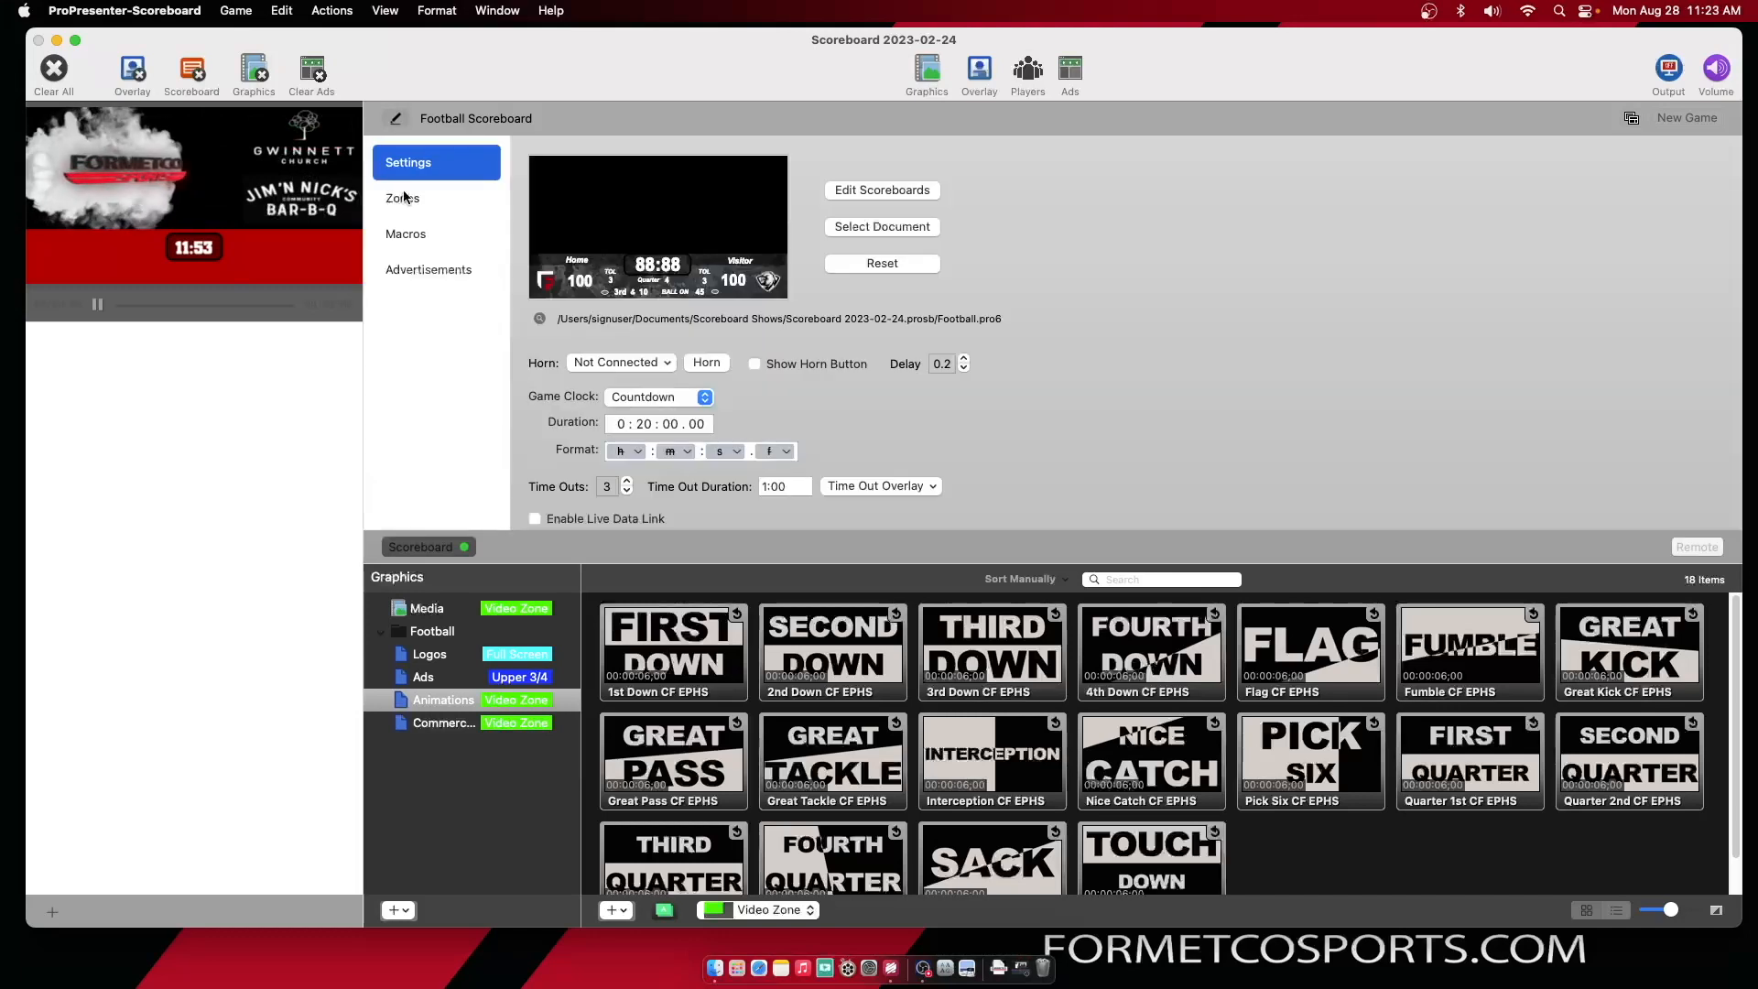
{"action": "left_click", "coordinate": [911, 190]}
{"action": "left_click", "coordinate": [447, 319]}
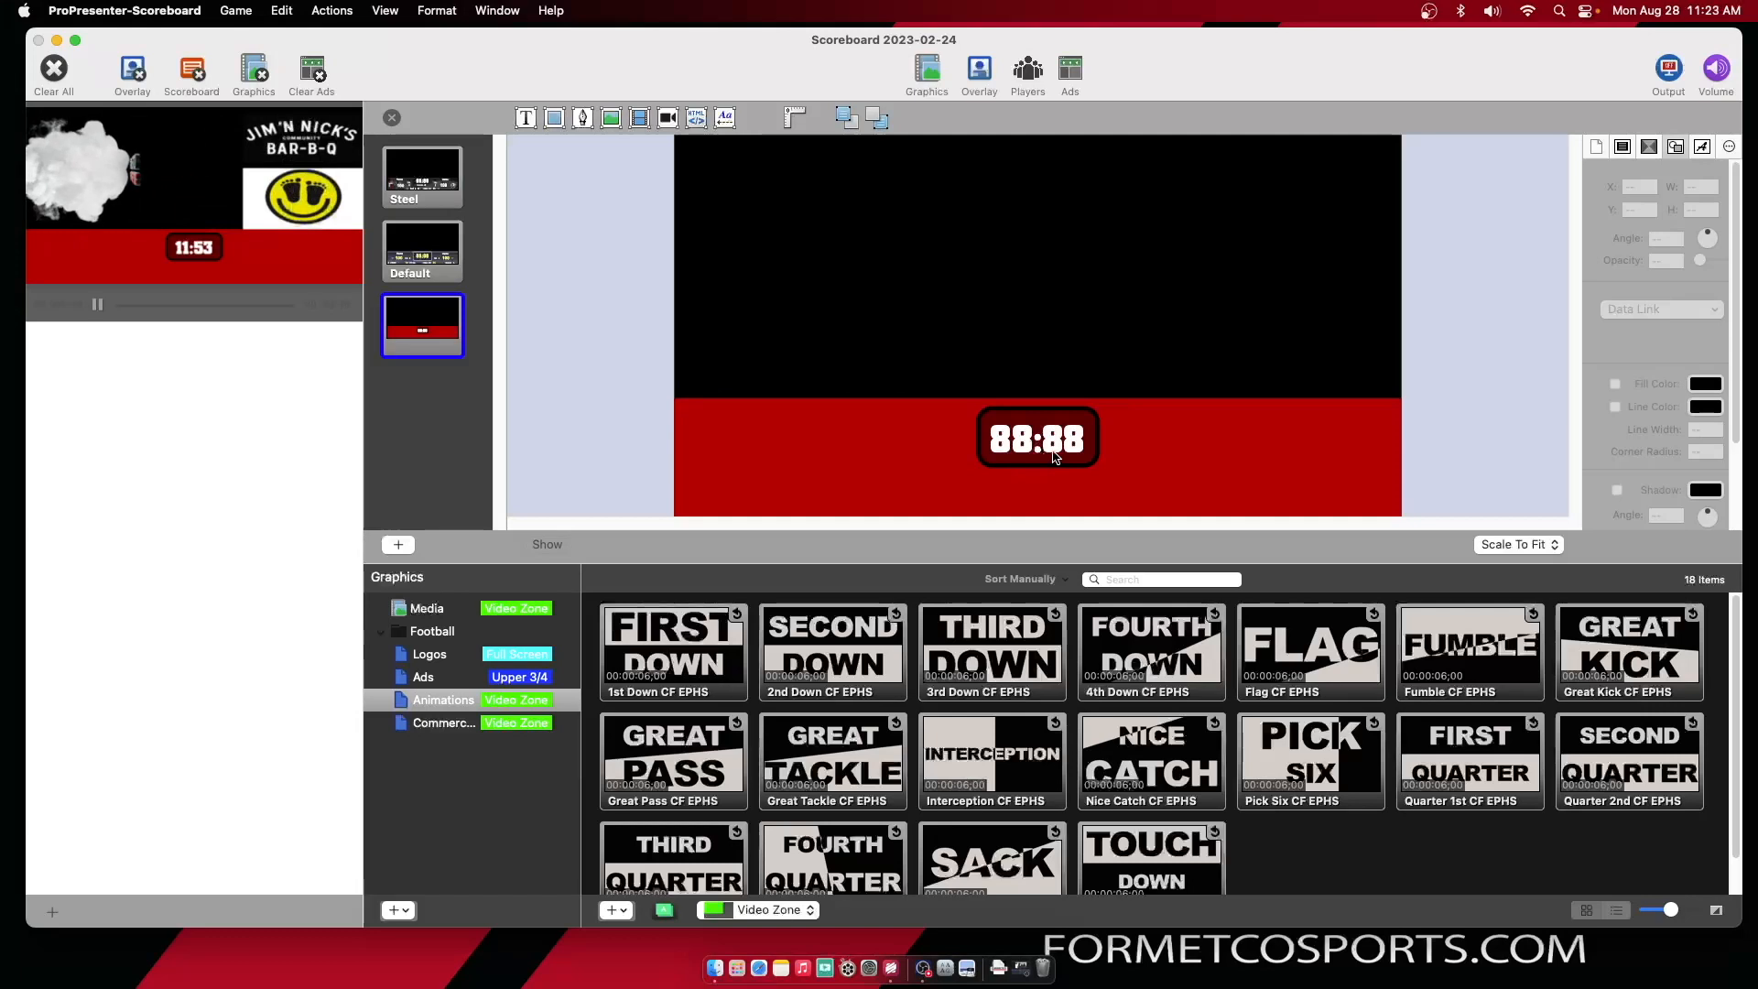
{"action": "left_click", "coordinate": [1170, 449]}
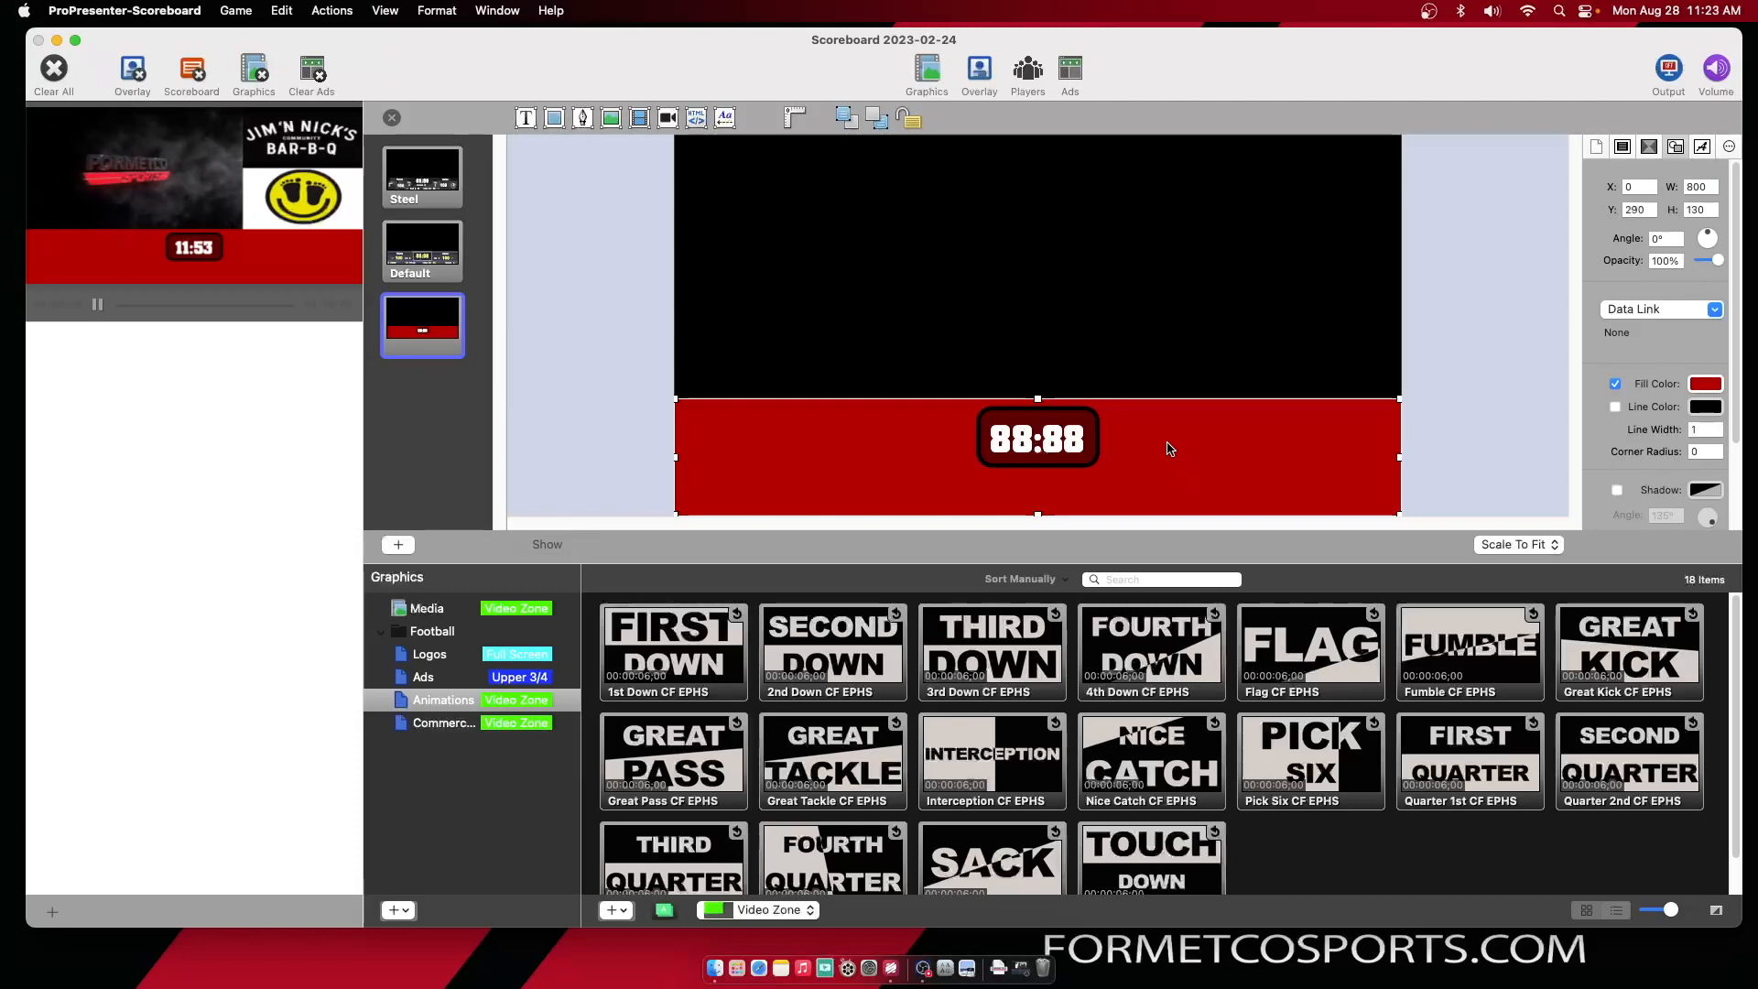
{"action": "key", "text": "Delete"}
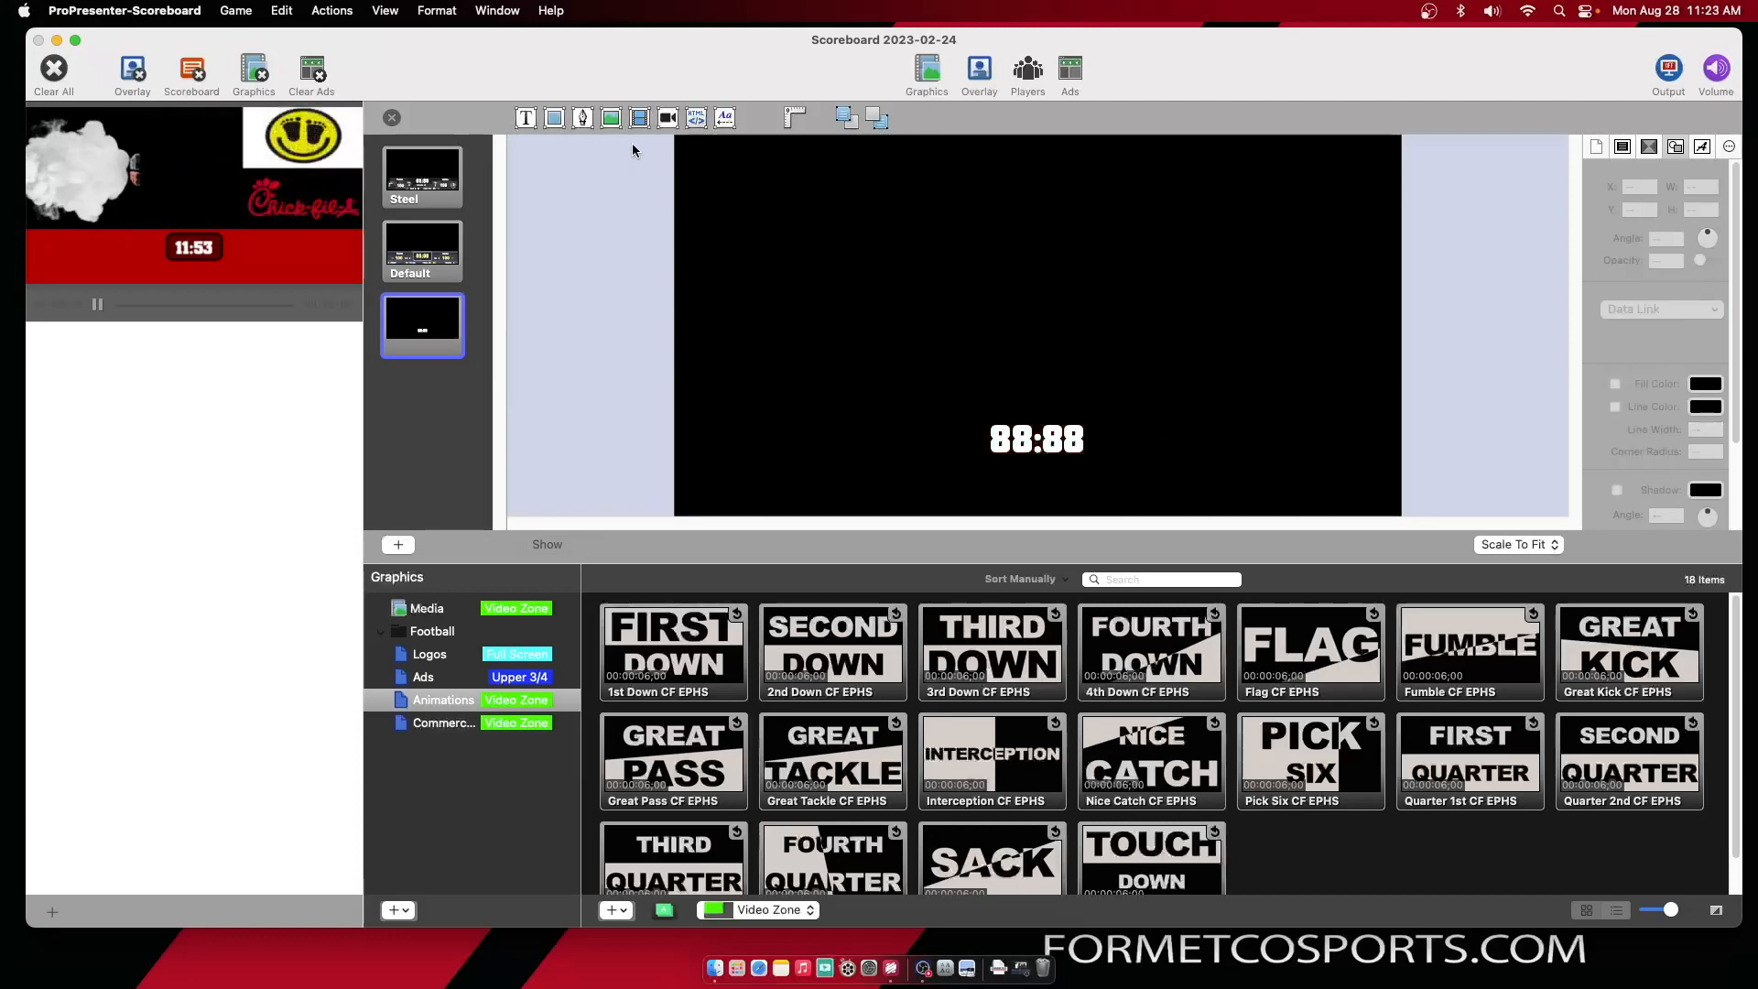
Insert the image relief_red_texture_166949_1920x1080.jpg from the Scoreboard Elements folder into the layout
{"action": "left_click", "coordinate": [611, 118]}
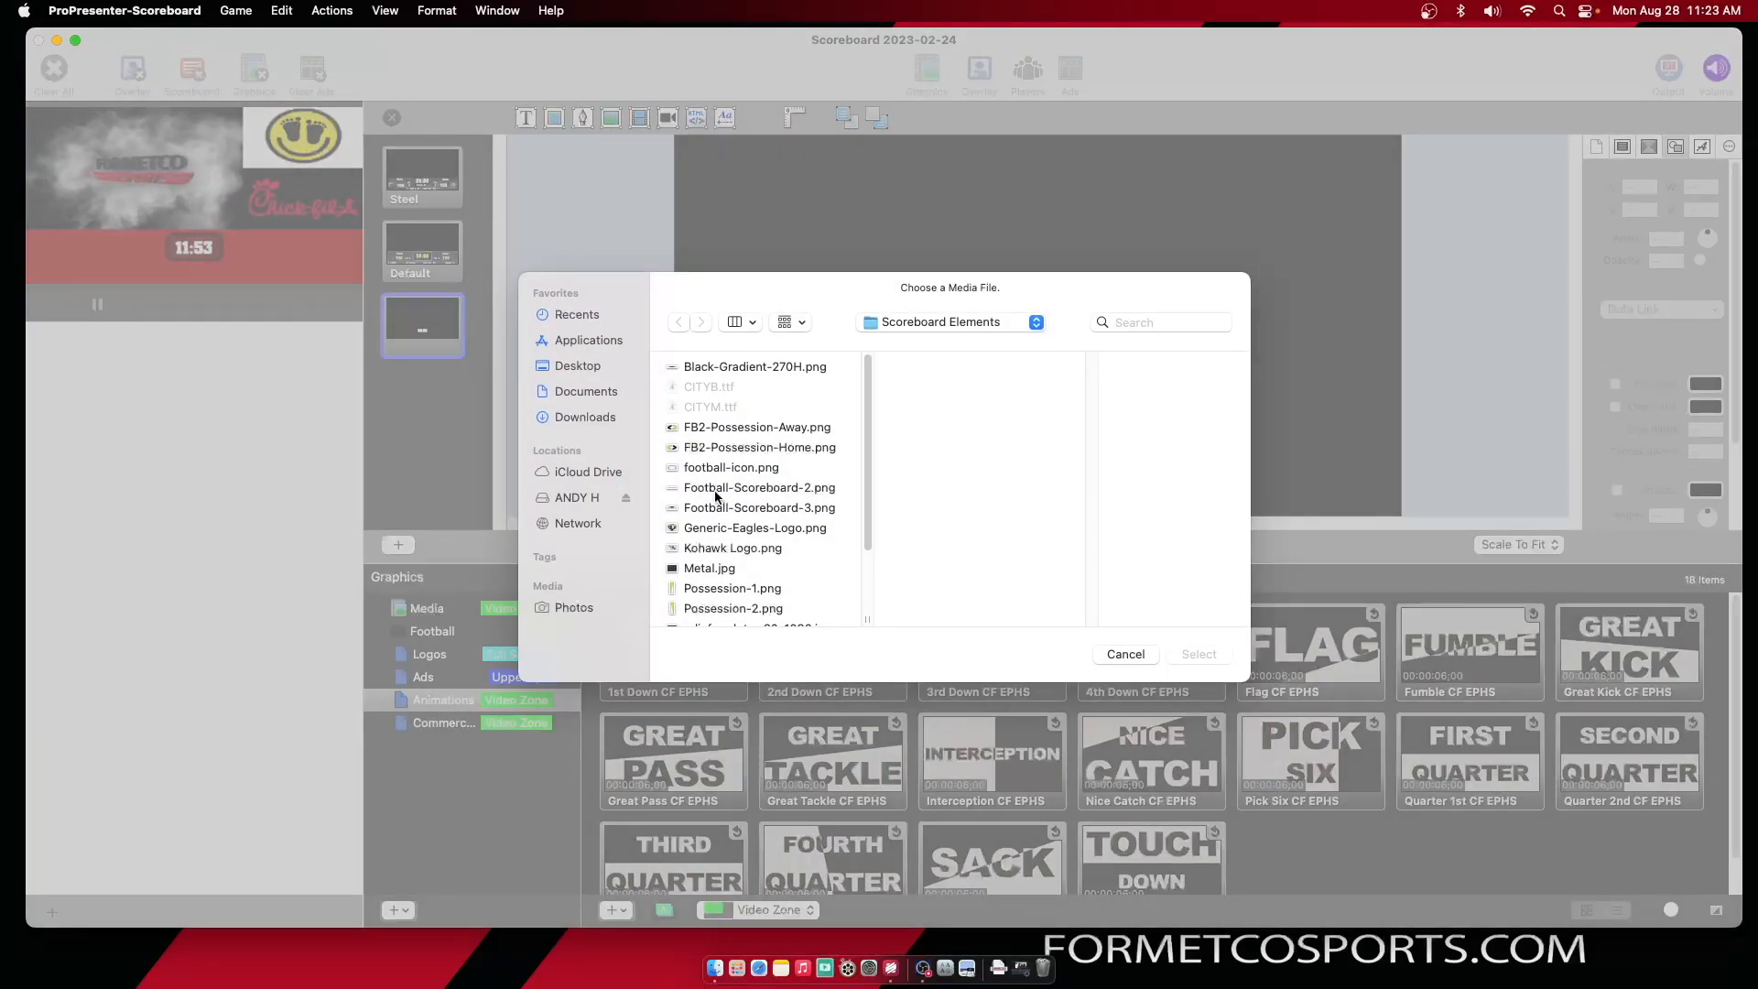
{"action": "scroll", "coordinate": [732, 540], "scroll_direction": "down", "scroll_amount": 3}
{"action": "left_click", "coordinate": [733, 544]}
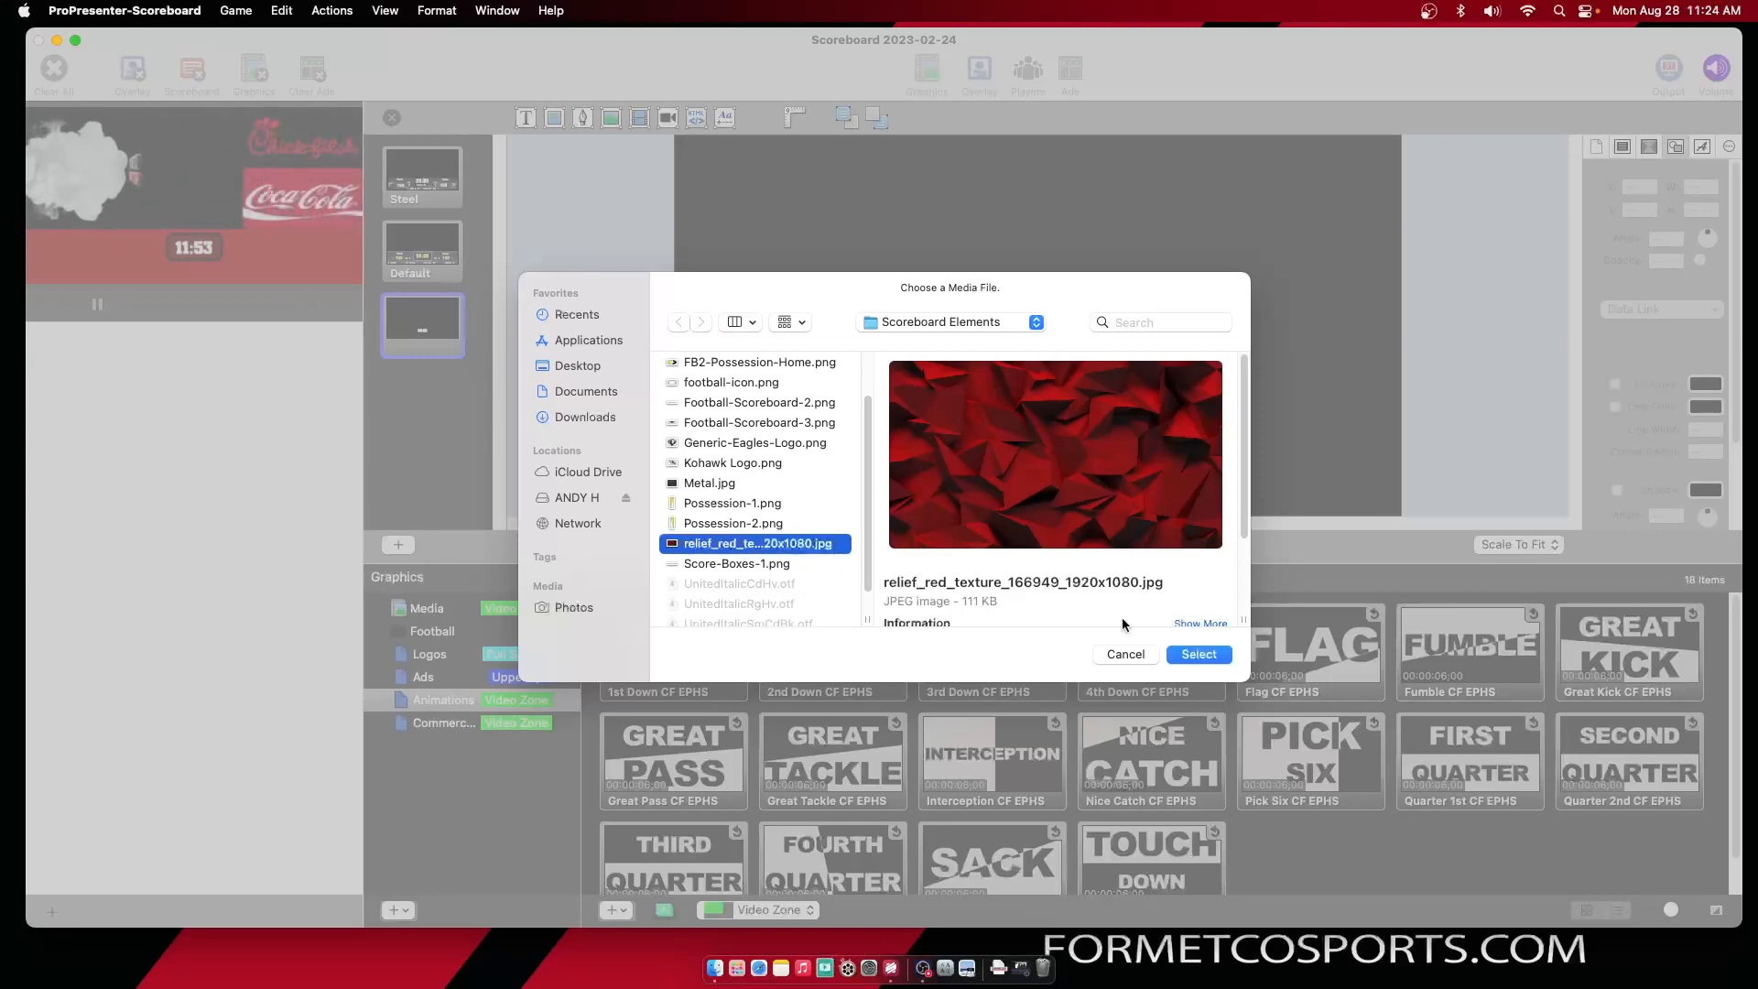
{"action": "left_click", "coordinate": [1205, 656]}
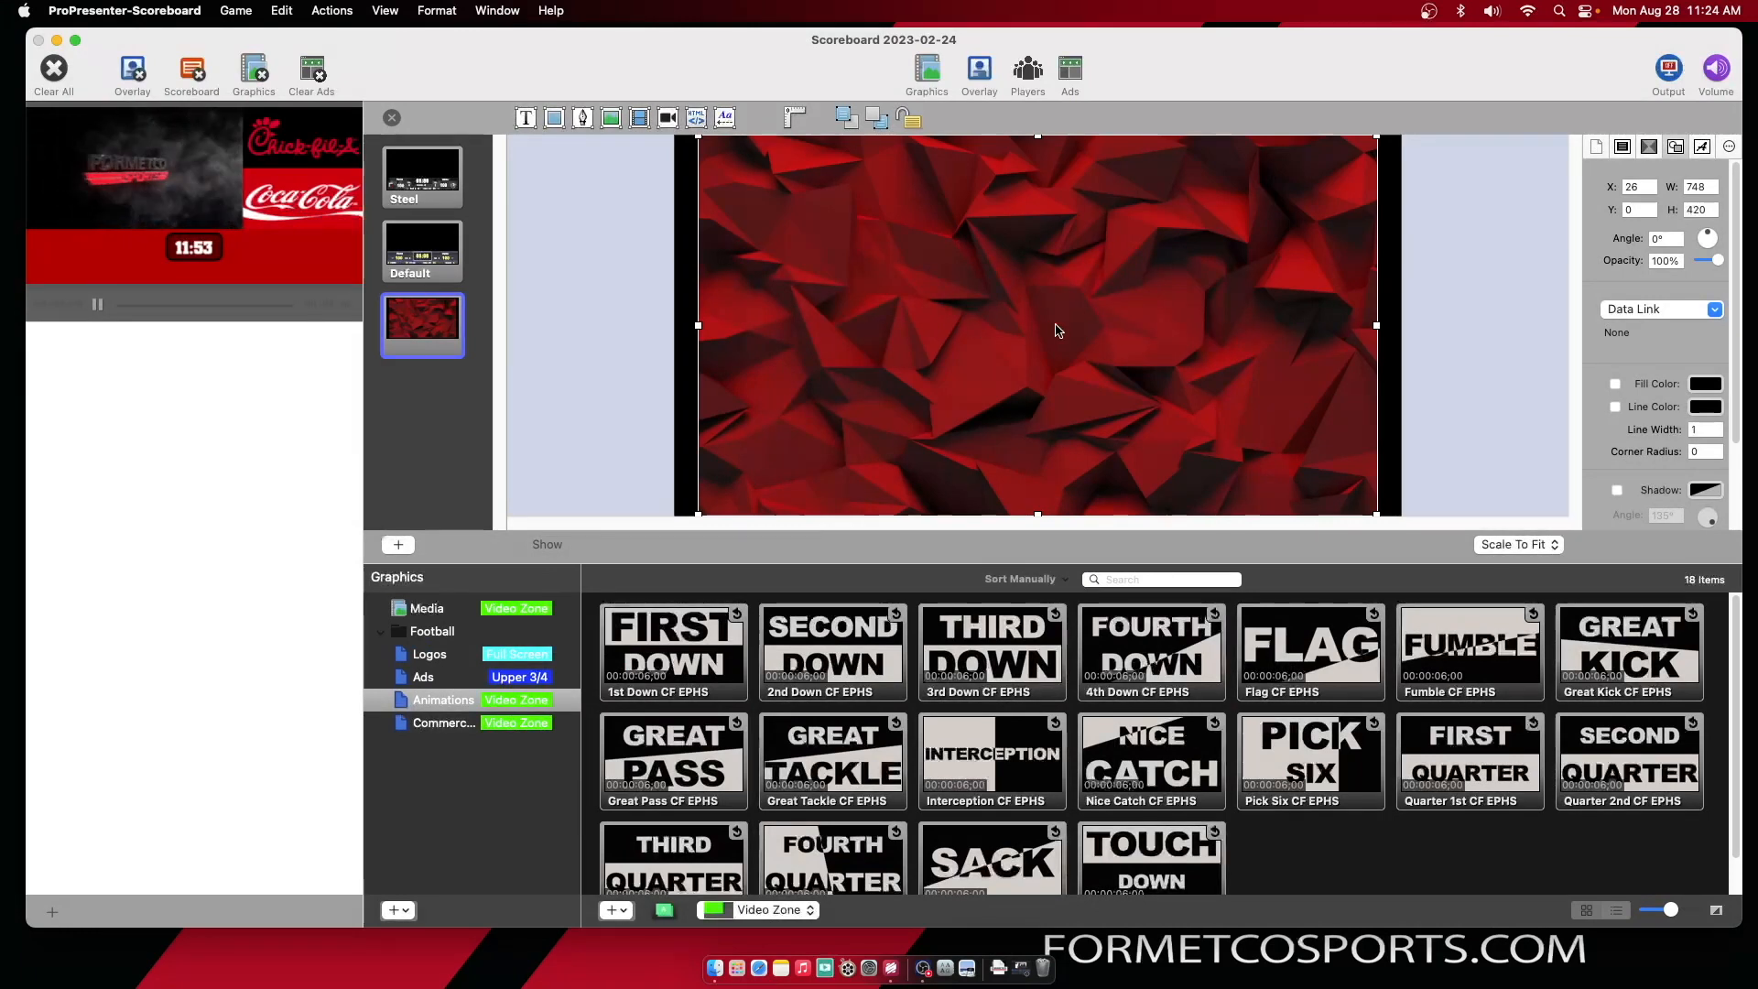
Move the red texture image down and set its position to X 0, Y 290
{"action": "left_click_drag", "start_coordinate": [1057, 330], "coordinate": [1050, 398]}
{"action": "double_click", "coordinate": [1648, 187]}
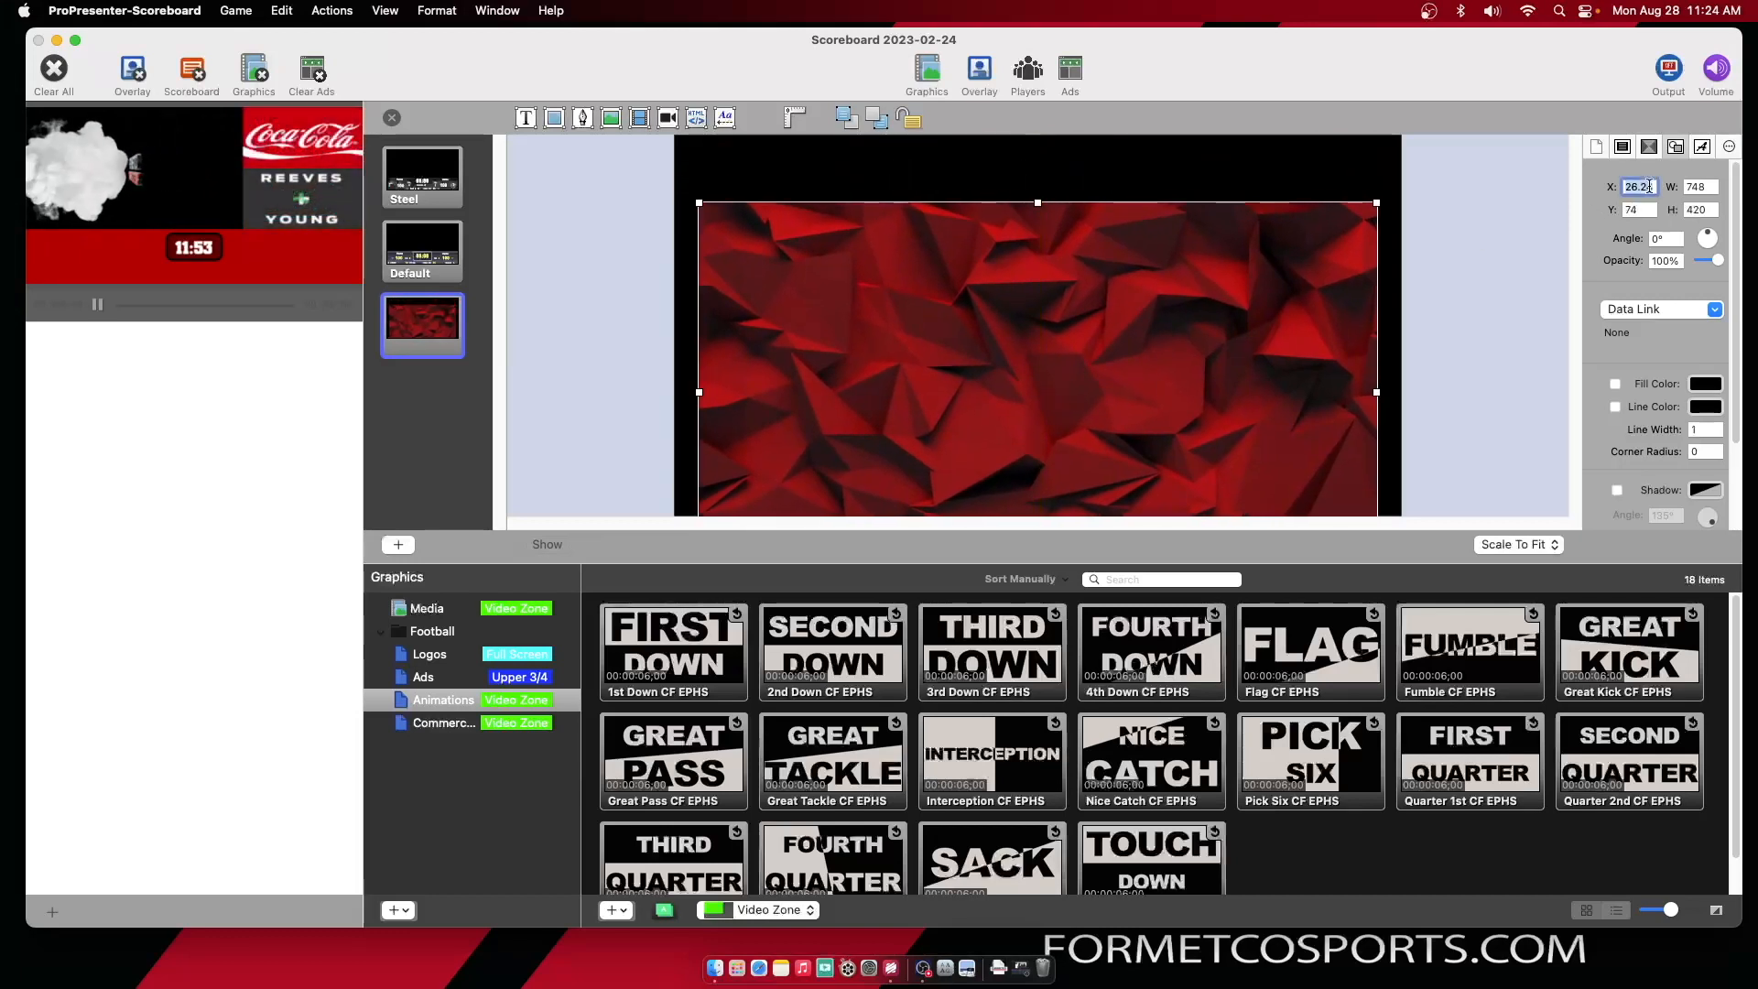
{"action": "type", "text": "0"}
{"action": "key", "text": "Return"}
{"action": "double_click", "coordinate": [1653, 211]}
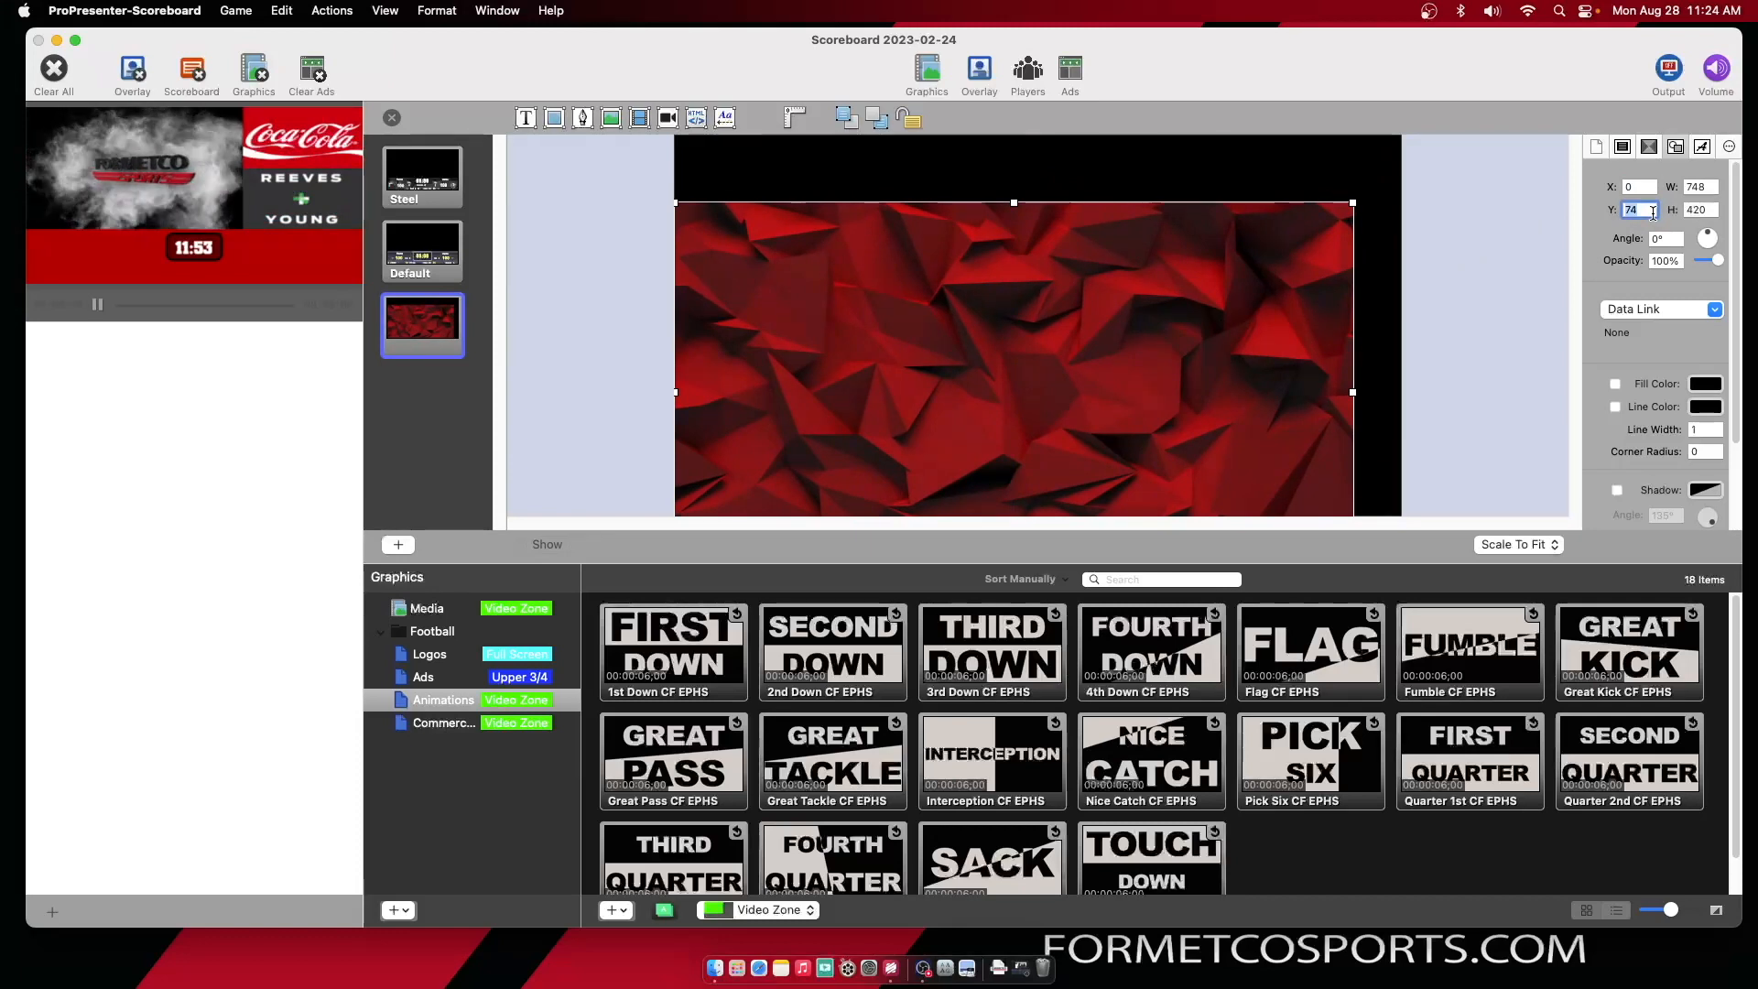
{"action": "type", "text": "290"}
{"action": "key", "text": "Return"}
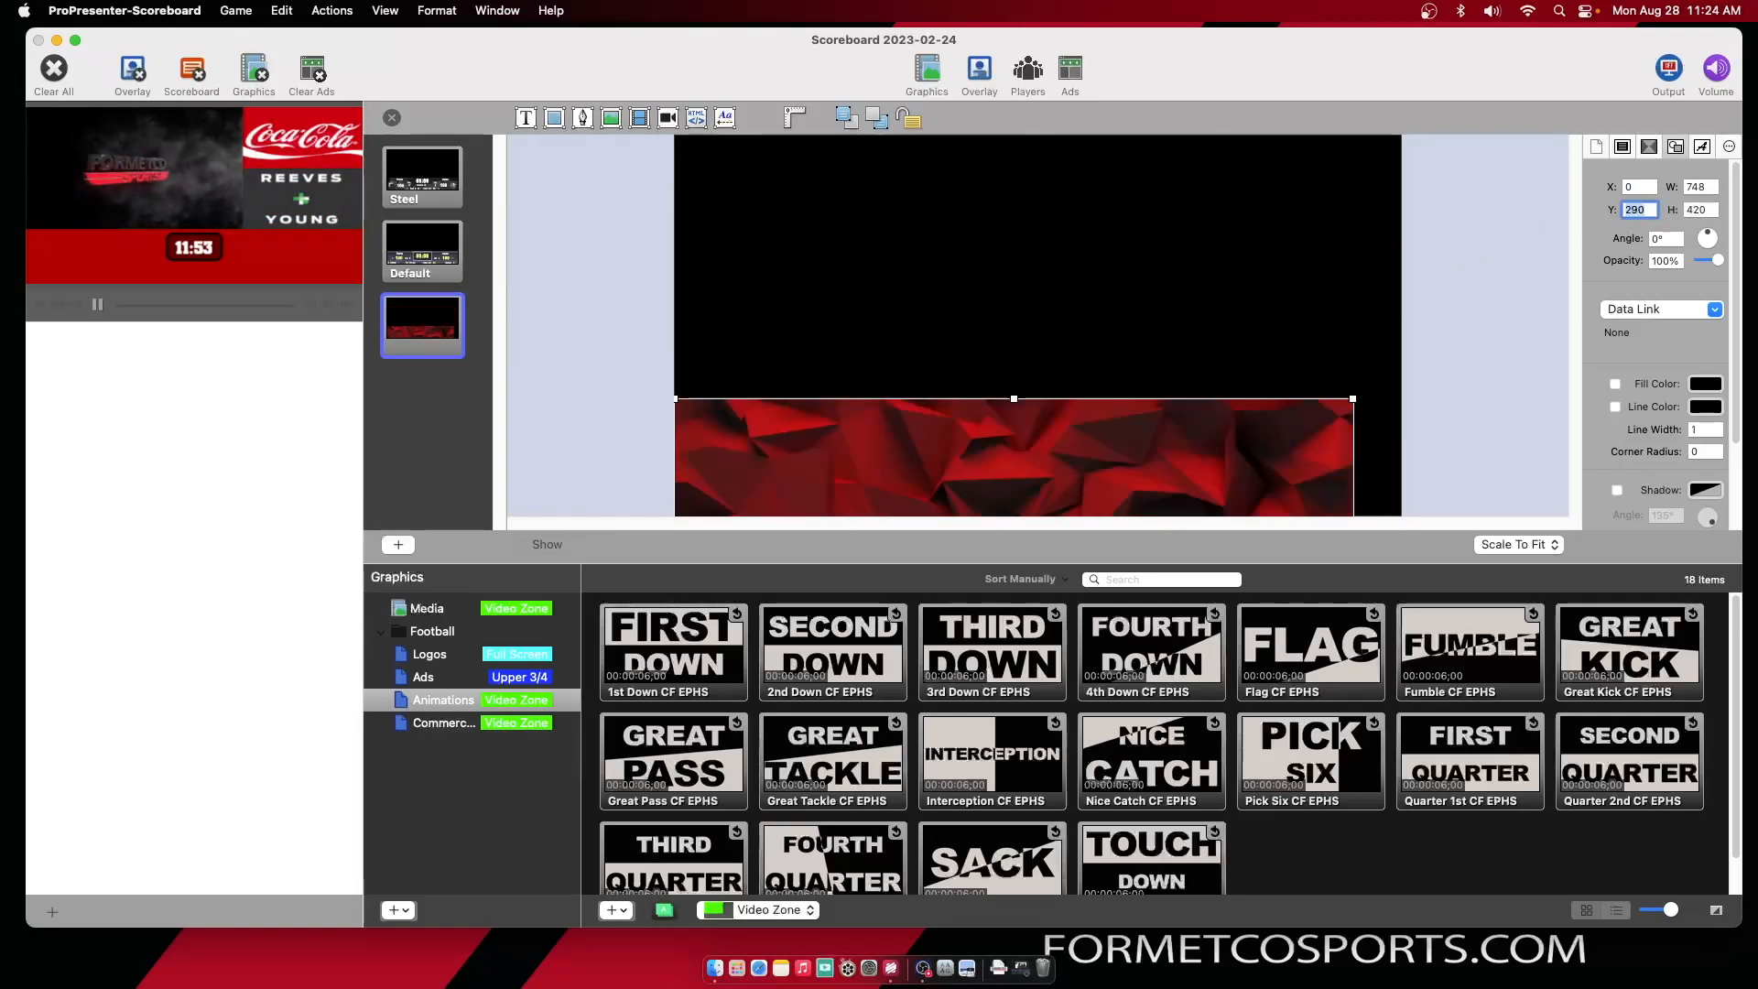
Set the red texture image's frame to a width of 800 and a height of 130
{"action": "double_click", "coordinate": [1697, 186]}
{"action": "type", "text": "800"}
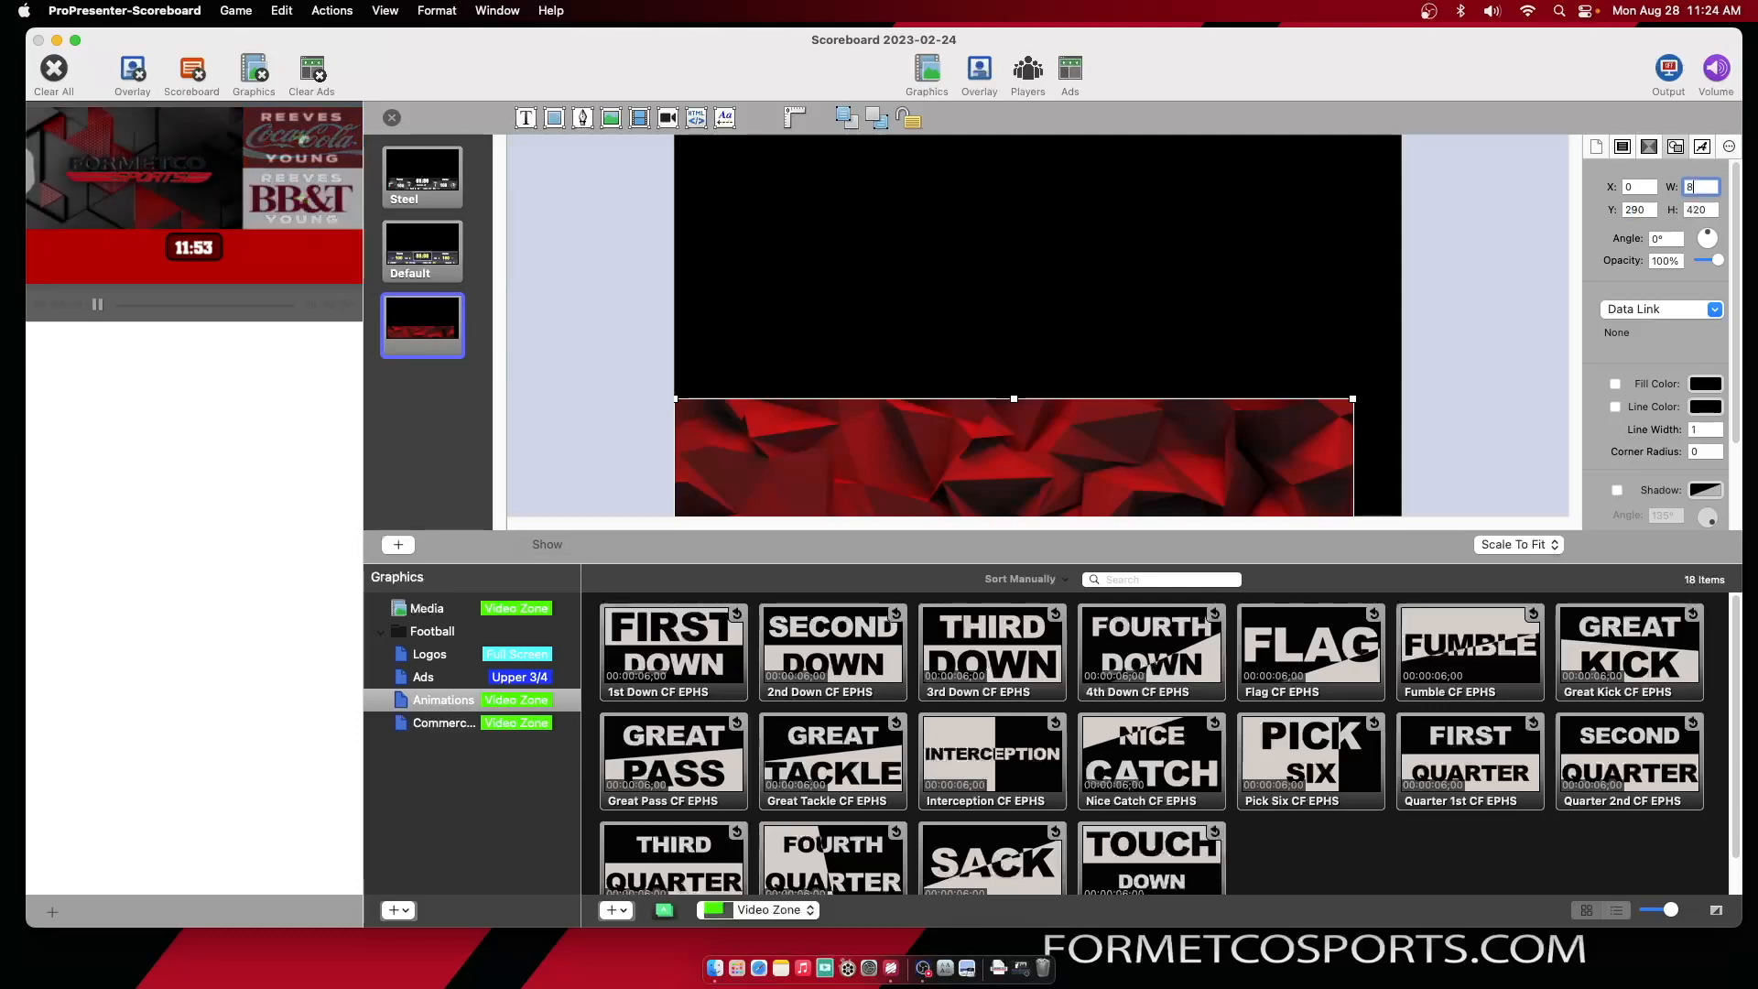
{"action": "key", "text": "Return"}
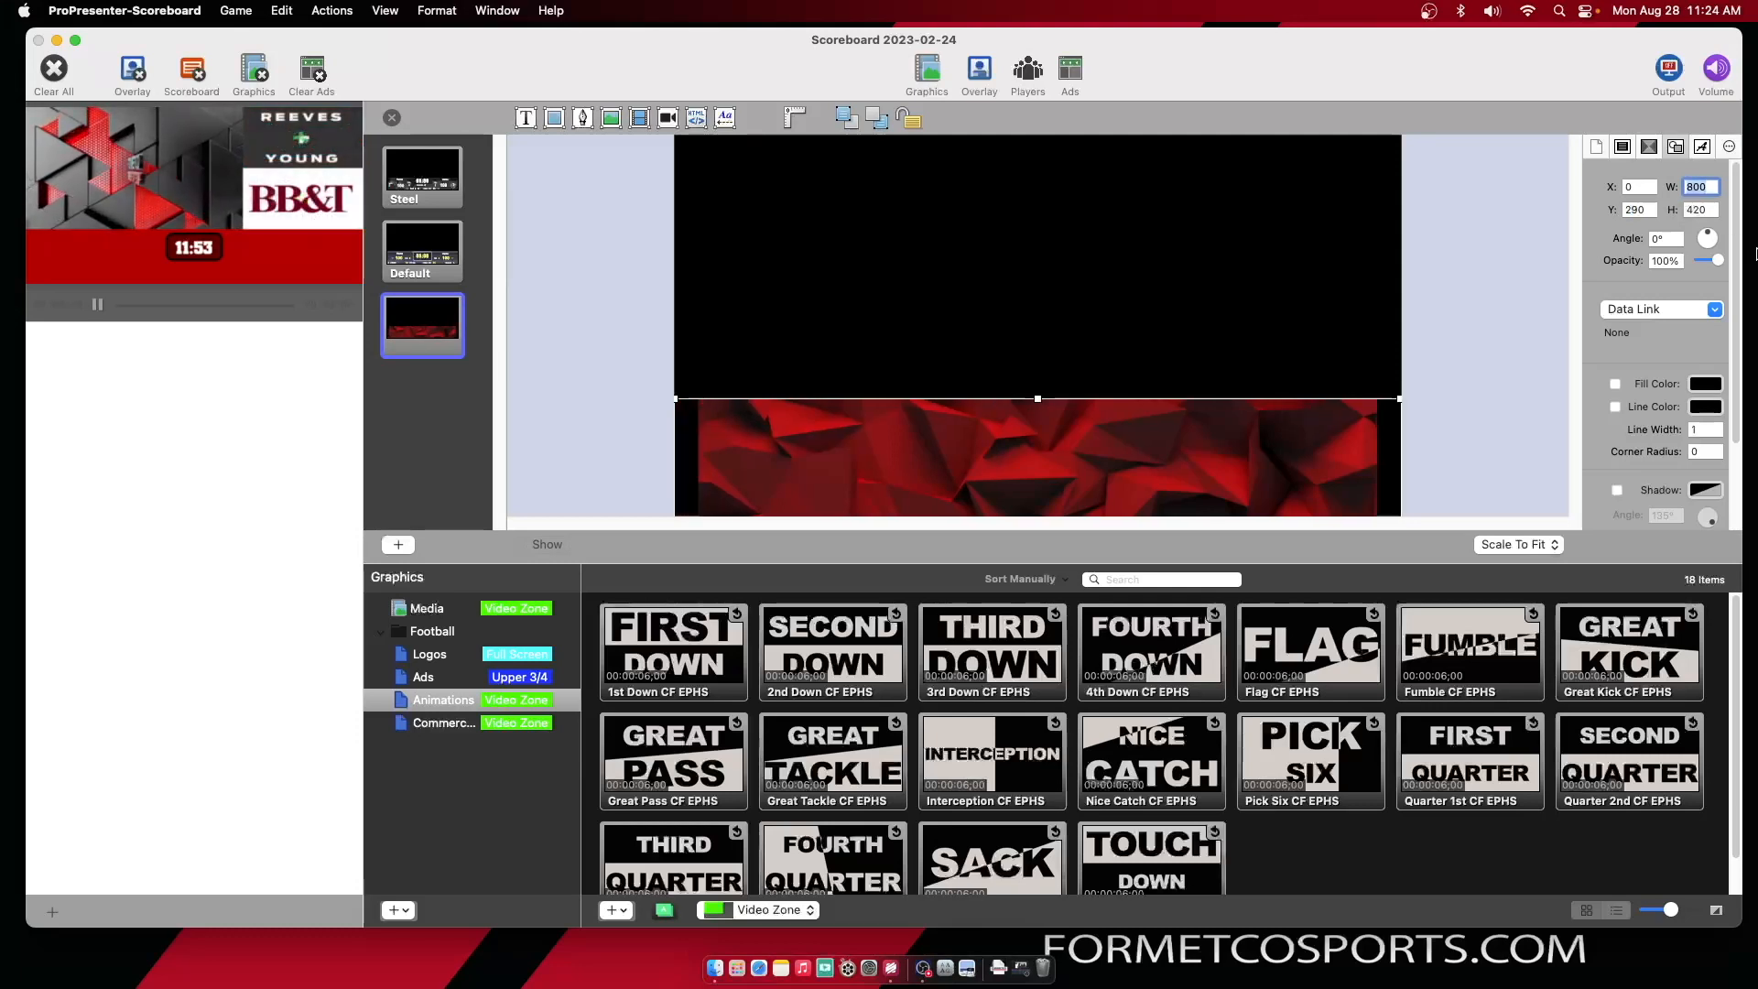
{"action": "double_click", "coordinate": [1705, 210]}
{"action": "type", "text": "130"}
{"action": "key", "text": "Return"}
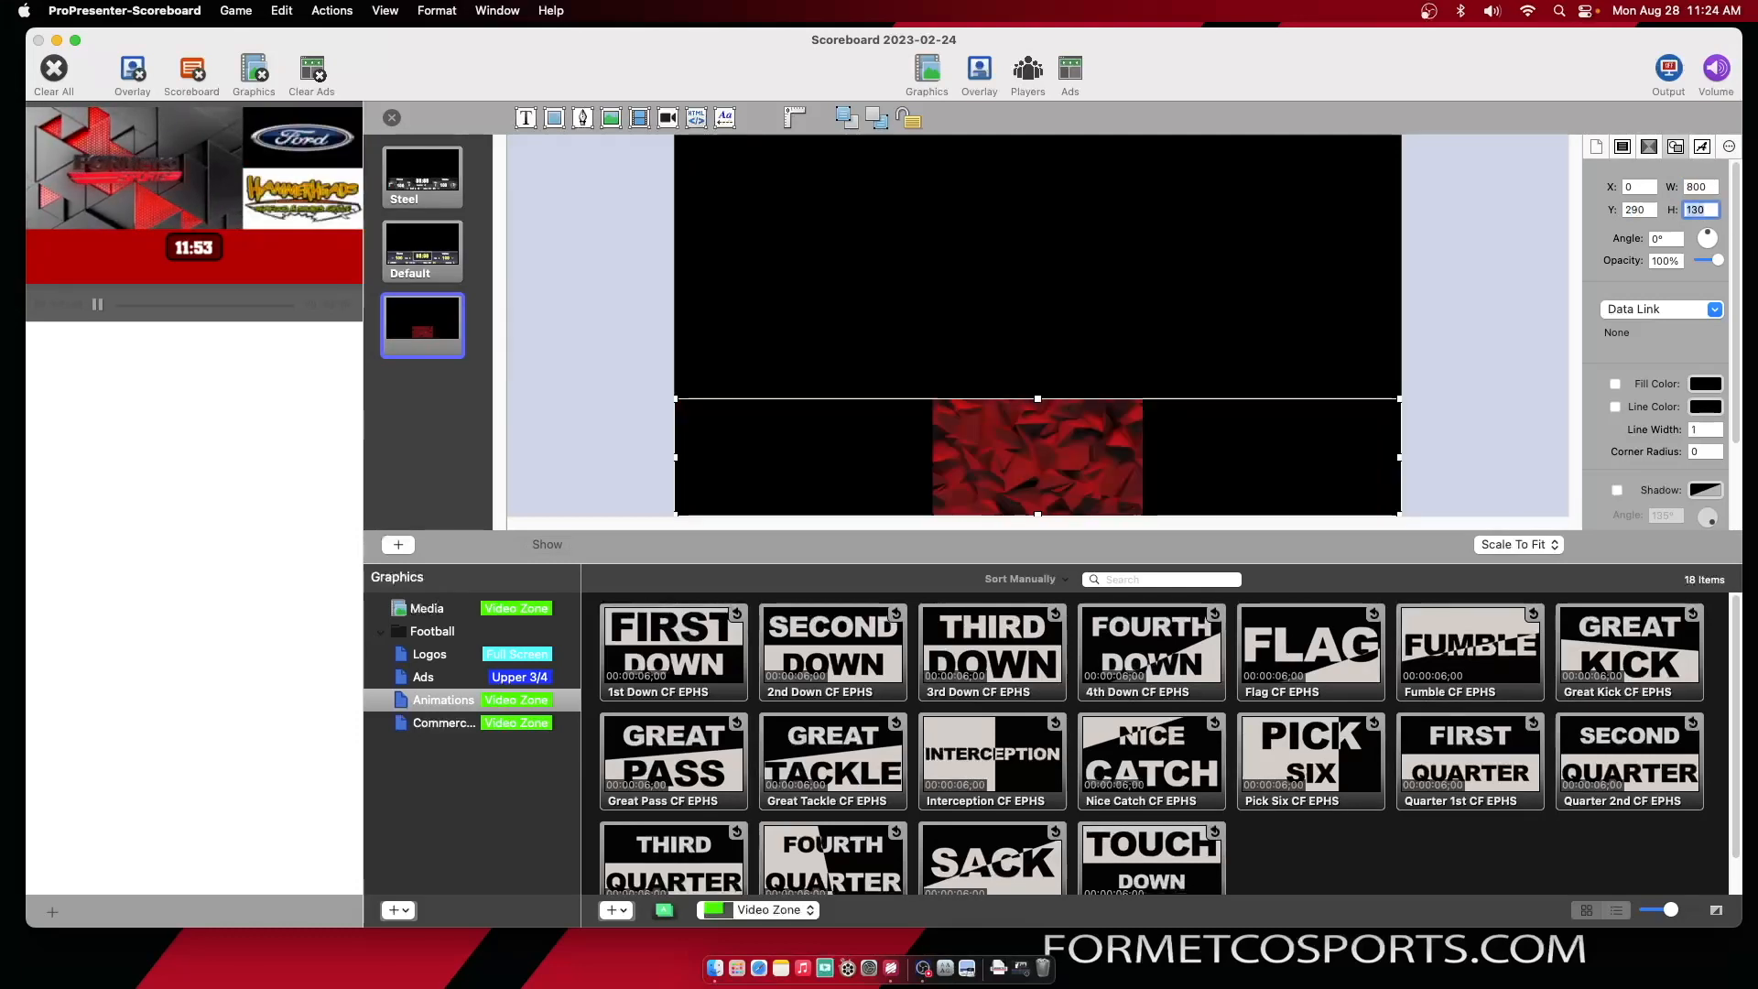
Enlarge the red texture inside its frame until it fills the band's full width from edge to edge
{"action": "left_click", "coordinate": [1118, 488]}
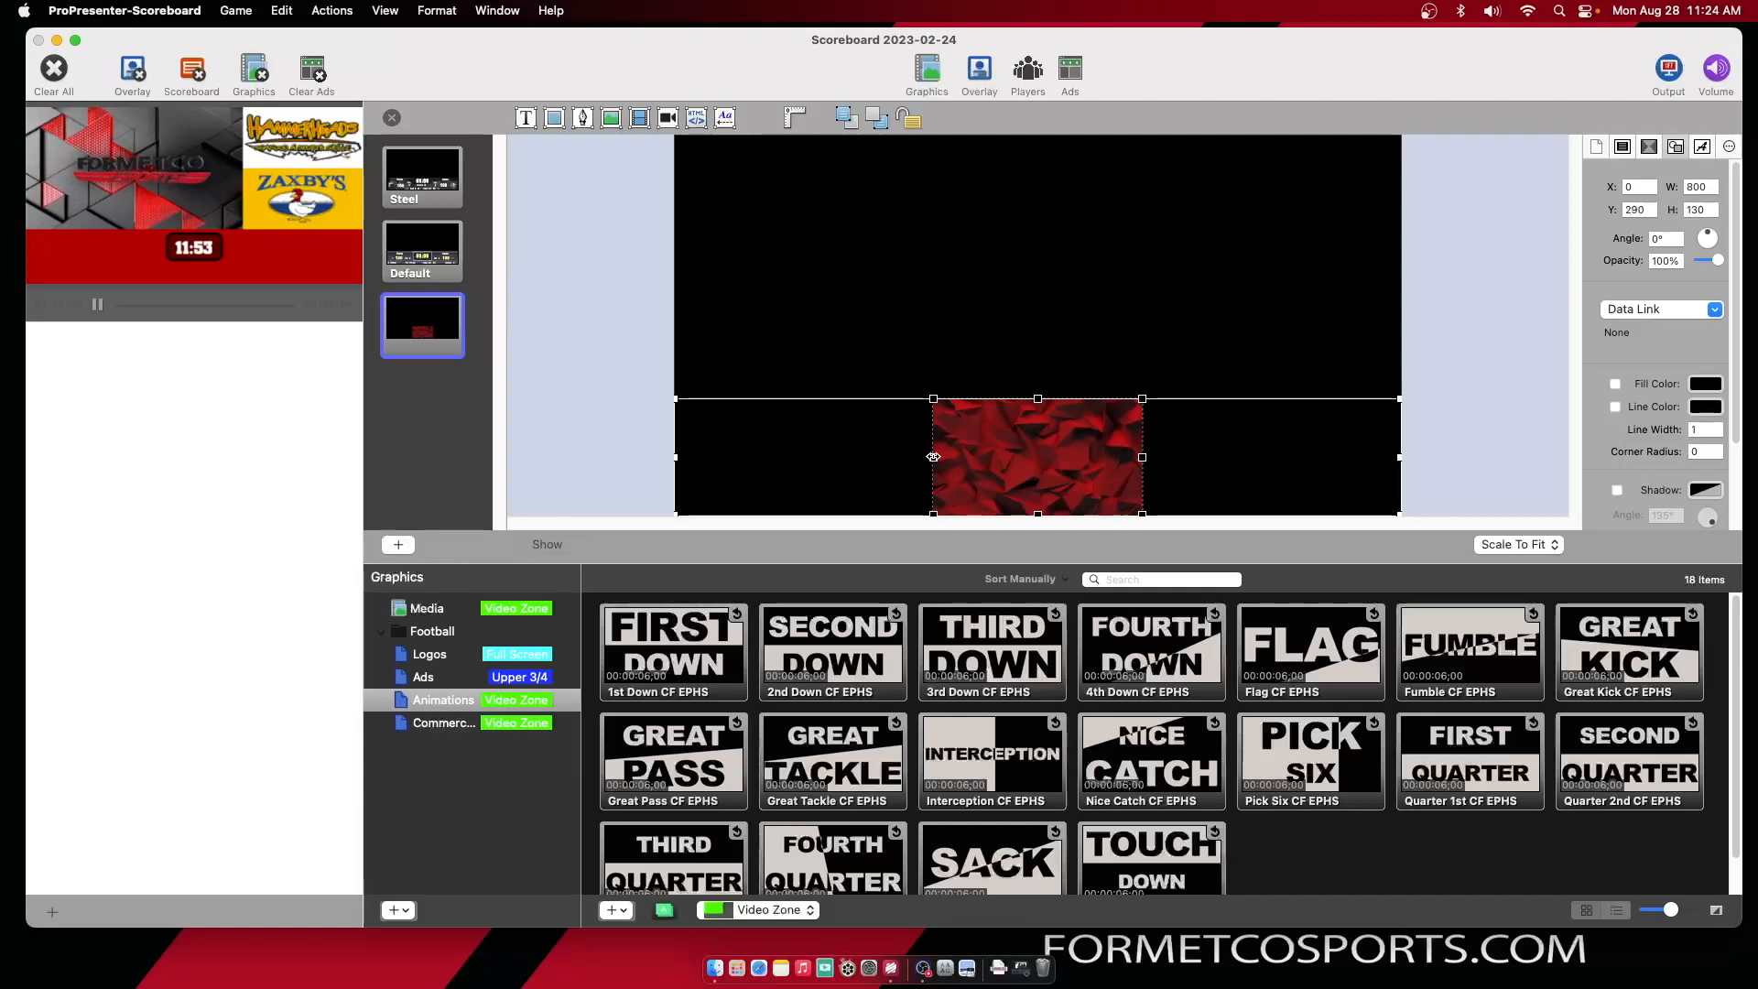
{"action": "left_click_drag", "start_coordinate": [932, 457], "coordinate": [672, 459]}
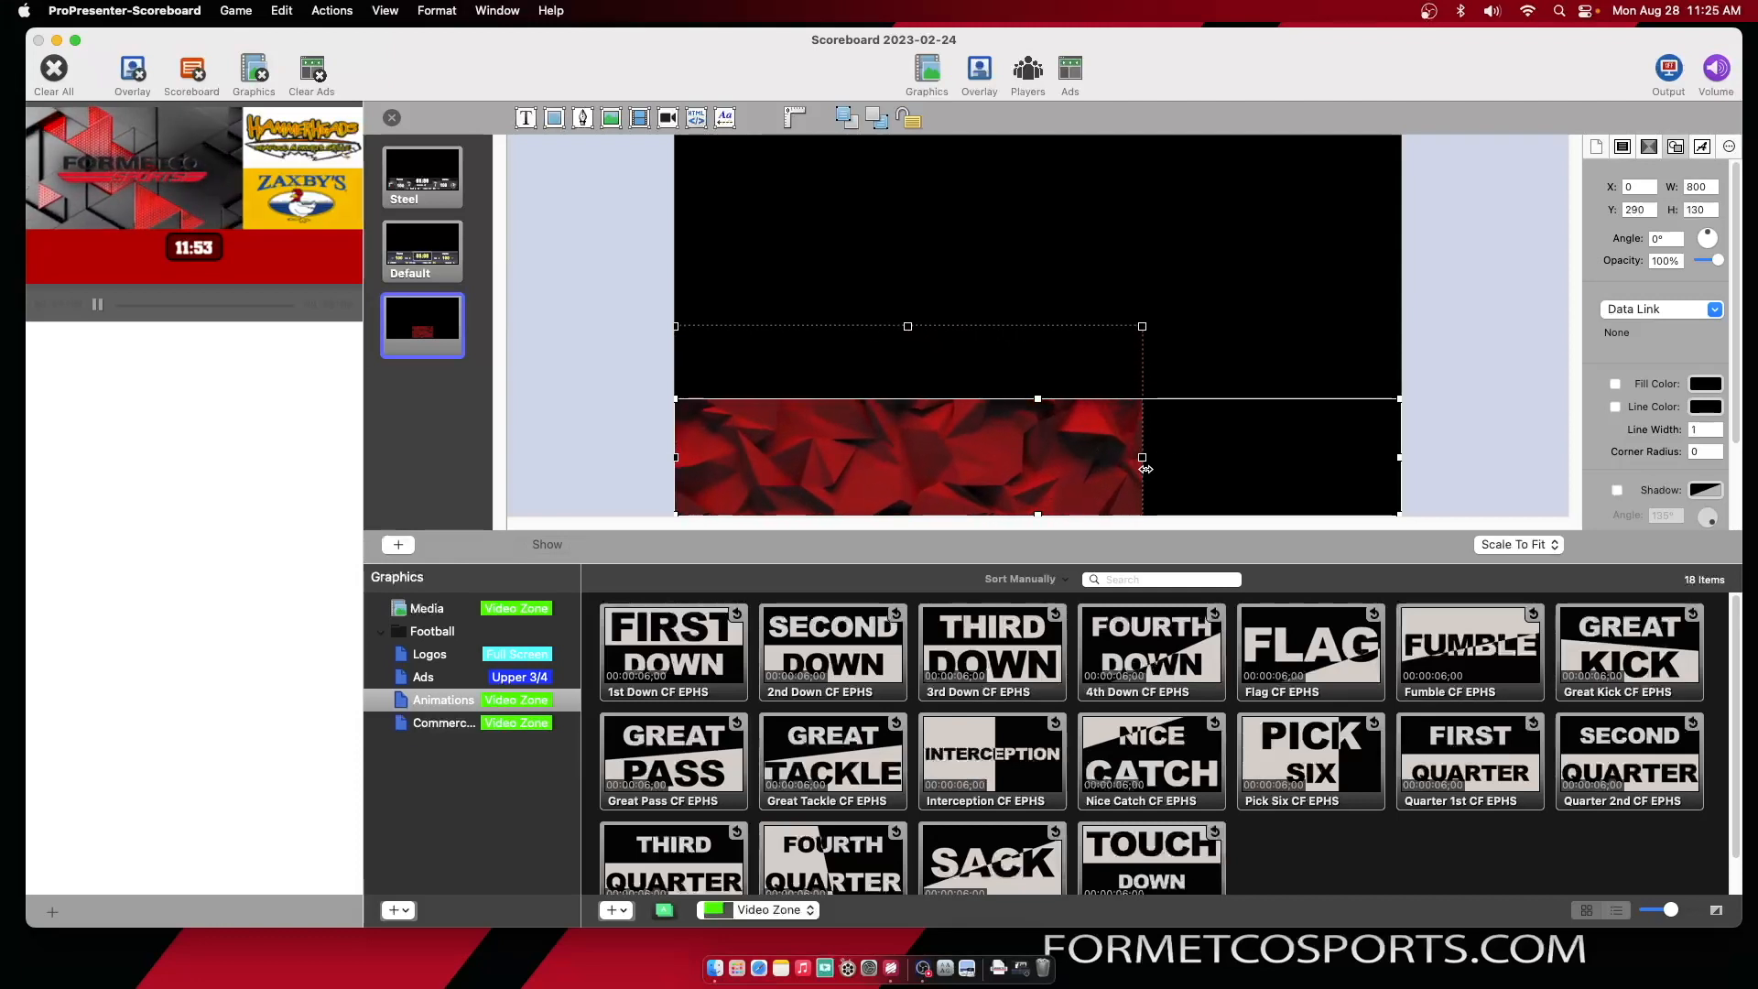
{"action": "left_click_drag", "start_coordinate": [1143, 457], "coordinate": [1400, 476]}
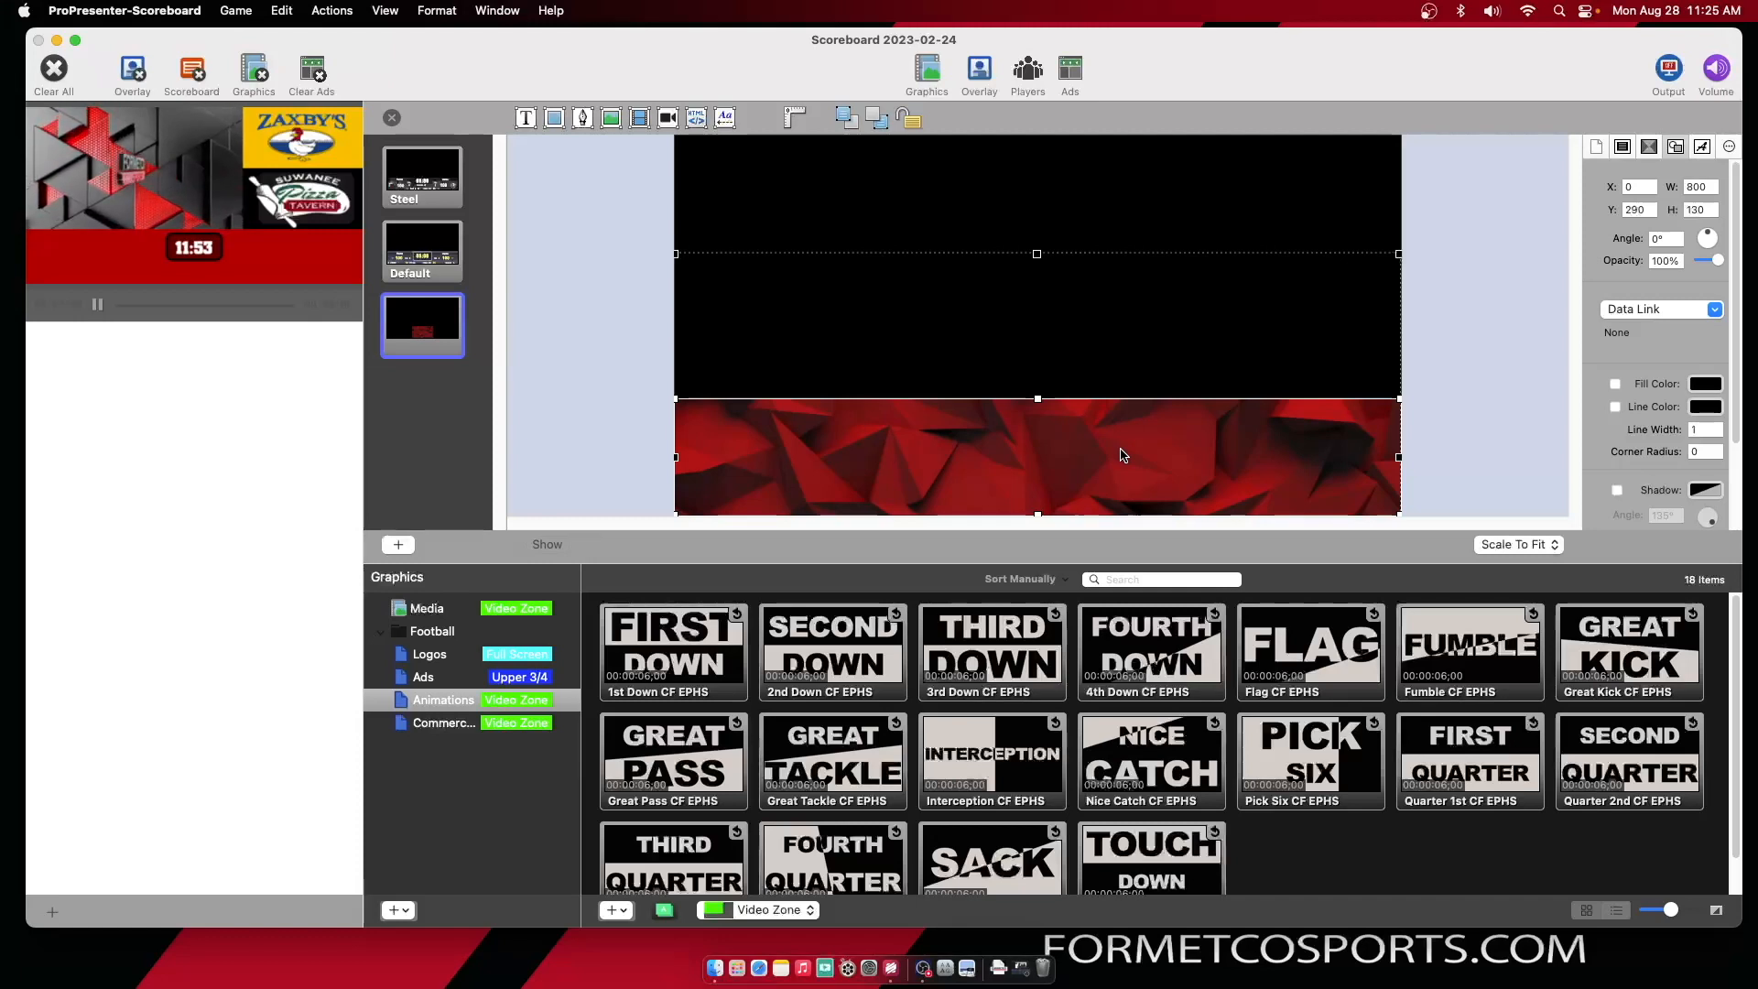
{"action": "left_click", "coordinate": [1165, 233]}
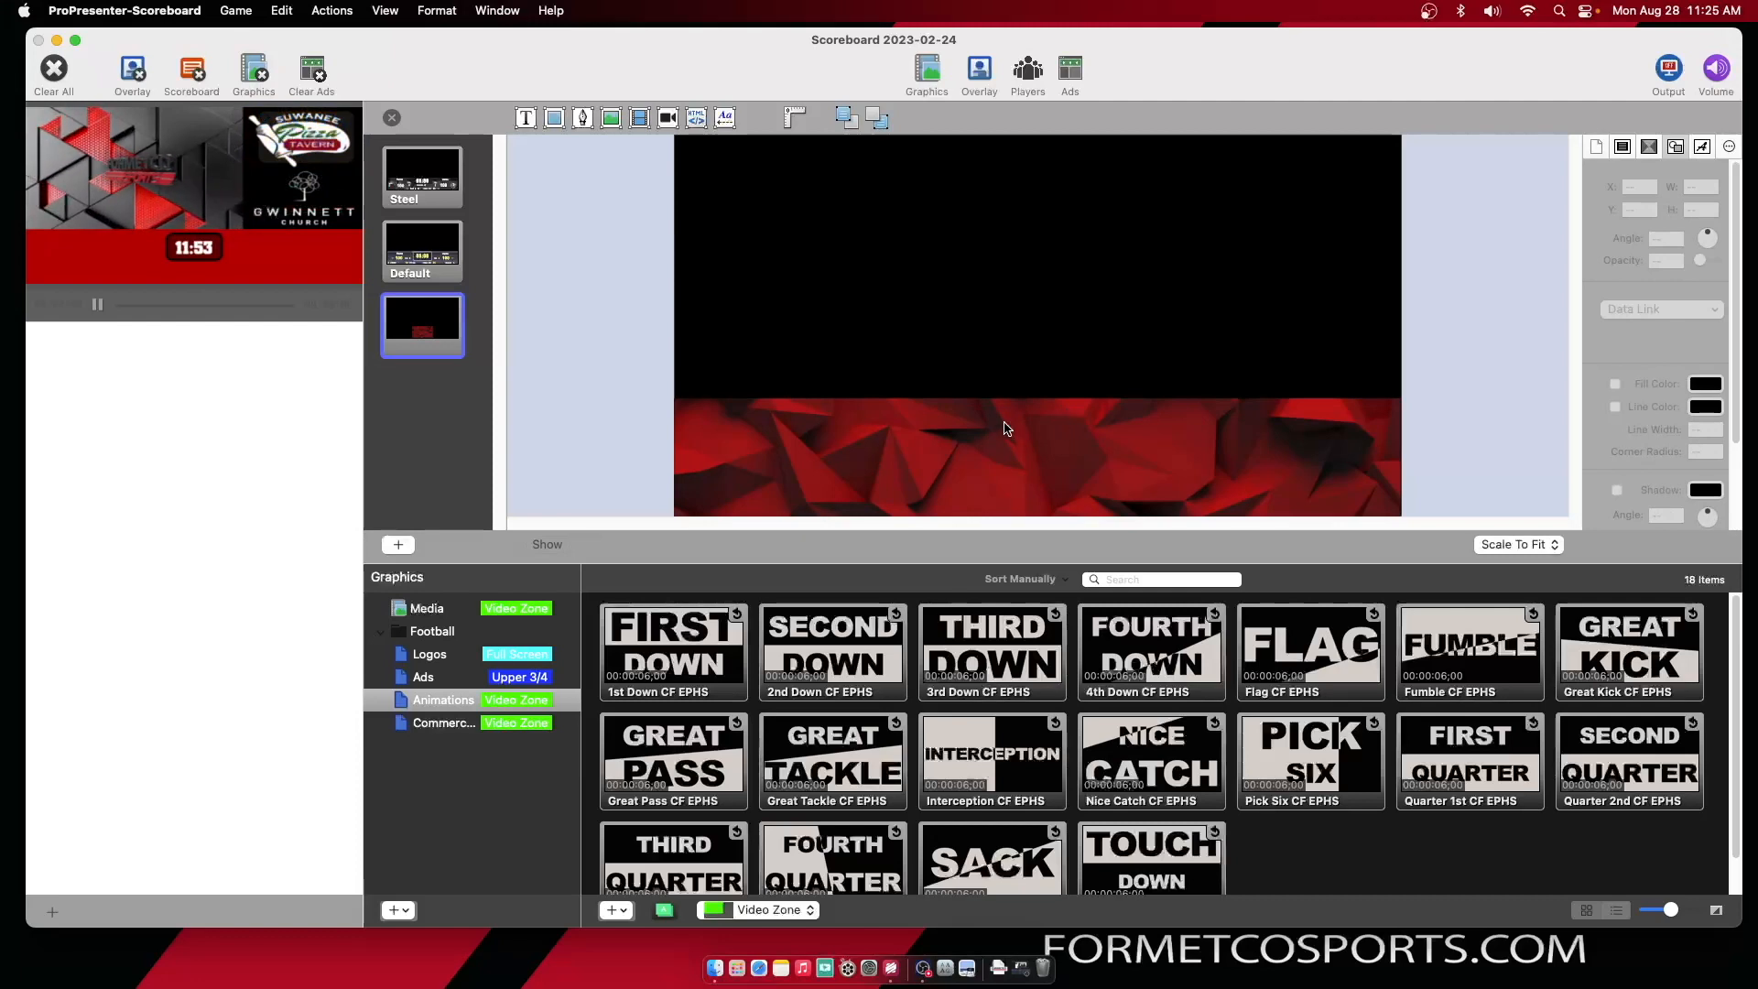
{"action": "left_click", "coordinate": [1086, 473]}
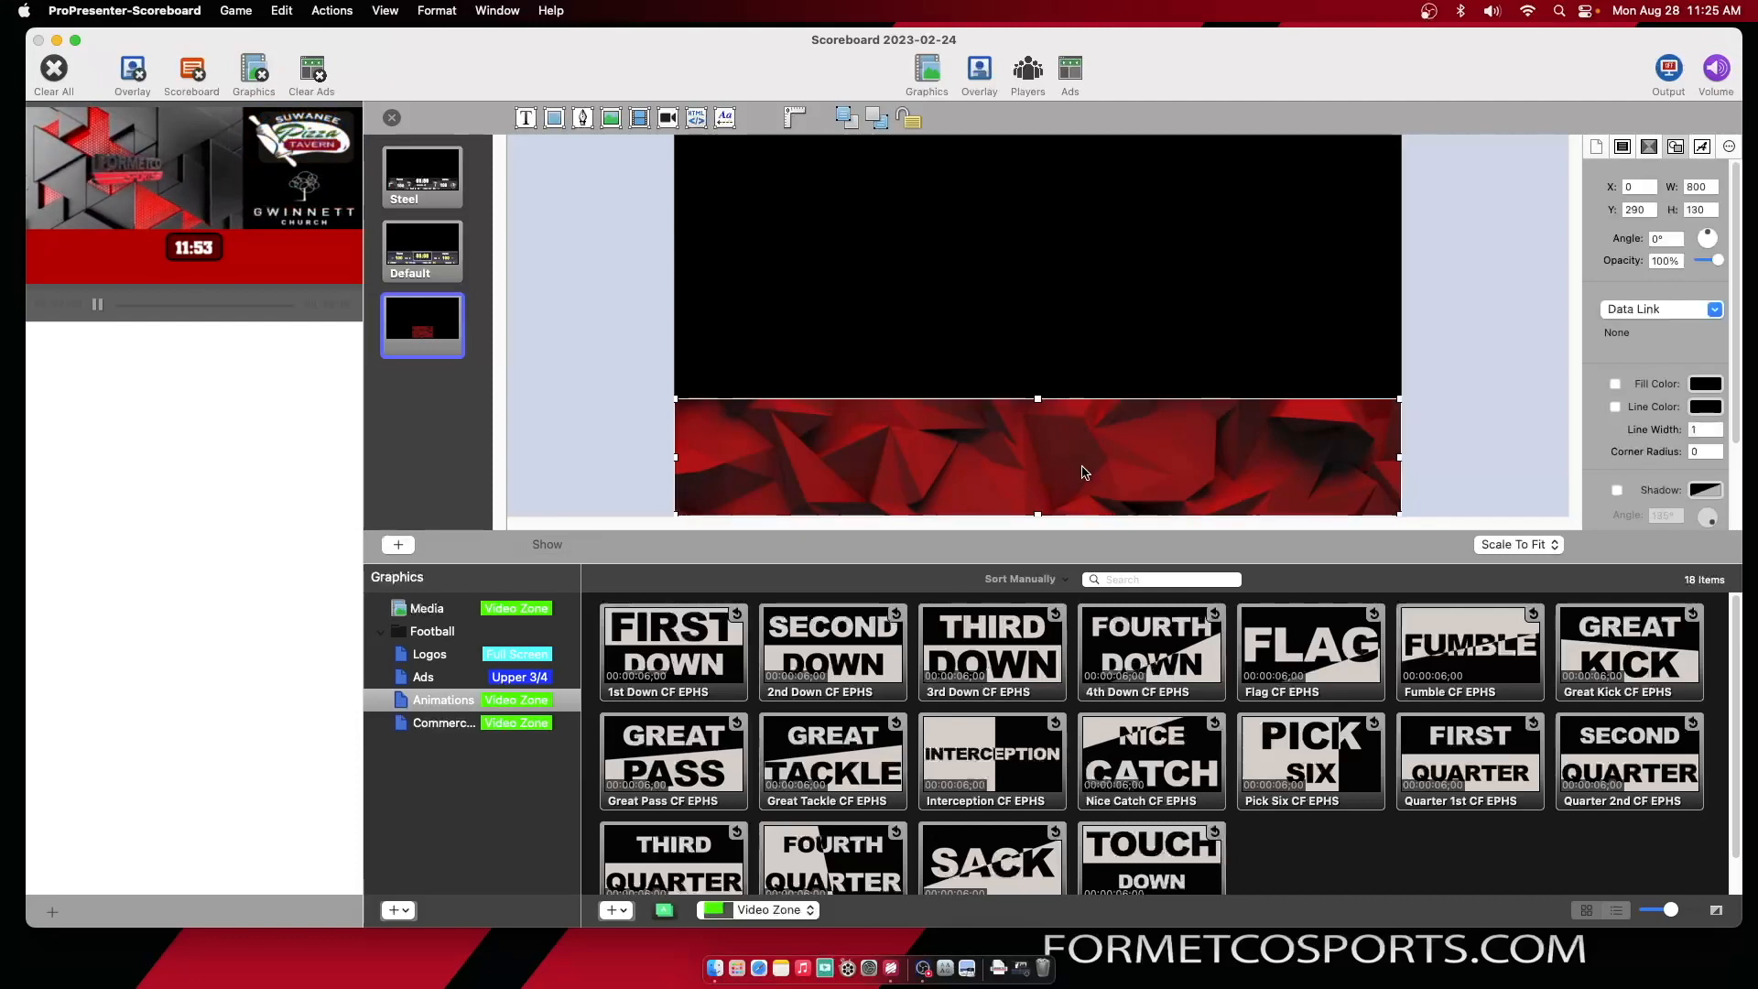
Send the red texture image behind the game clock text box
{"action": "left_click", "coordinate": [887, 160]}
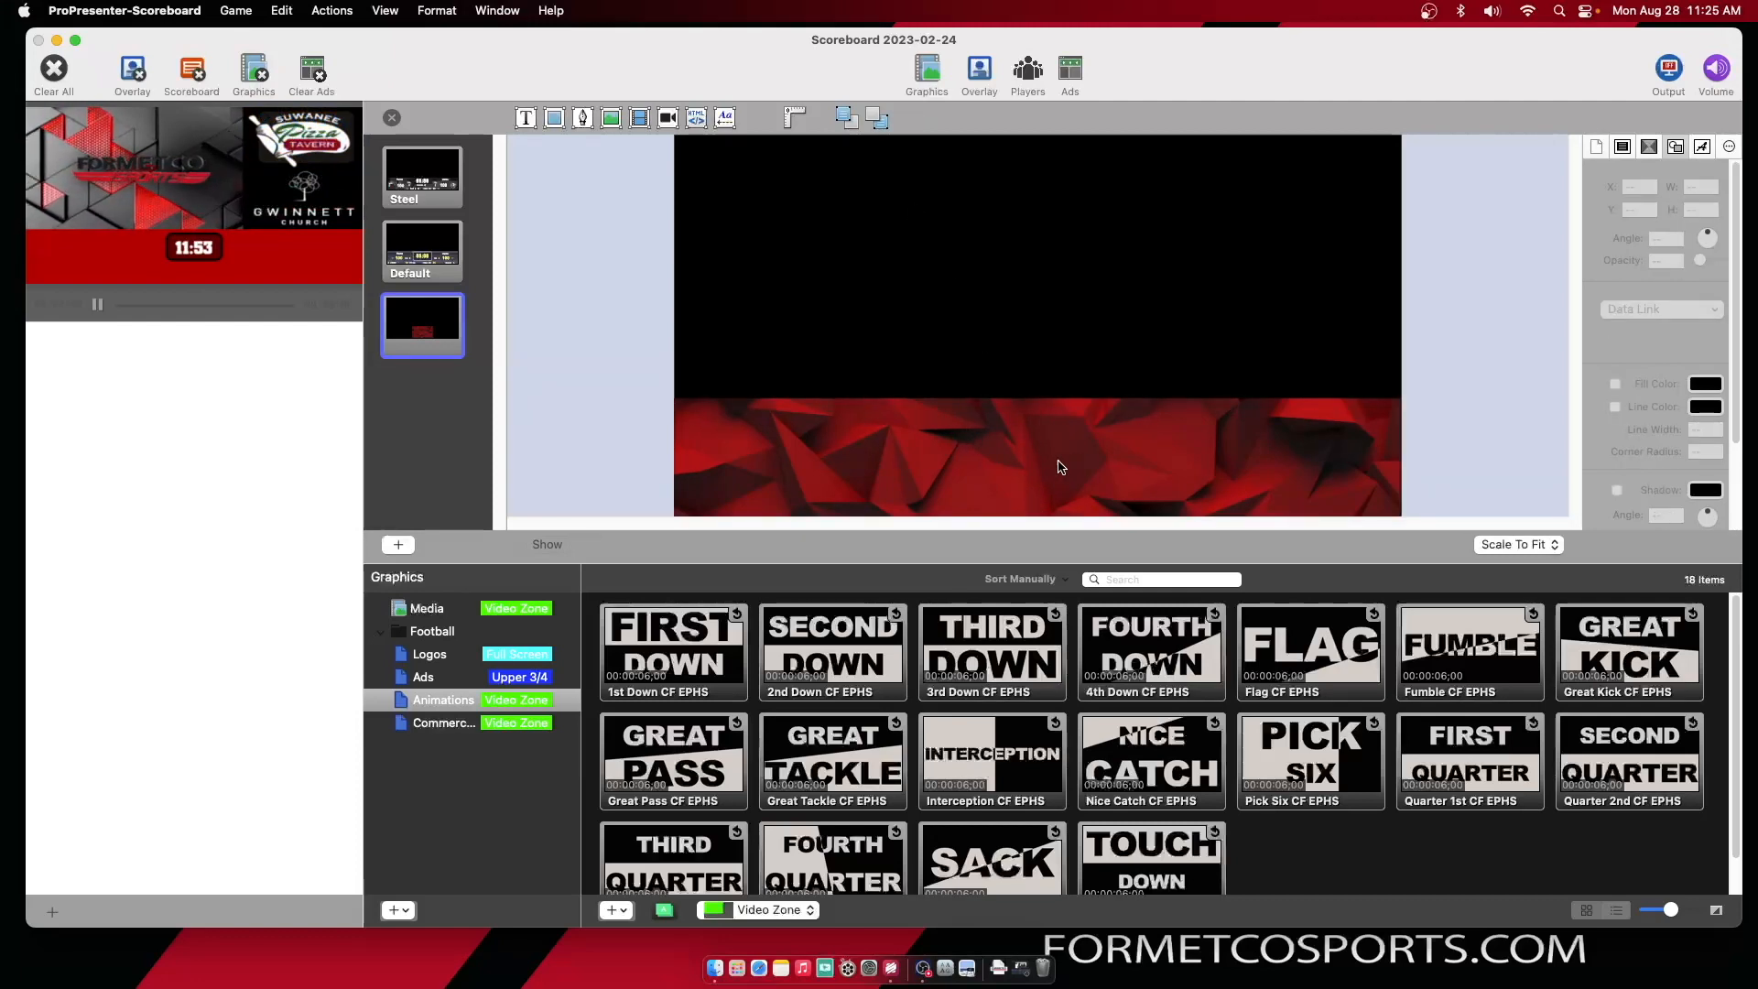
{"action": "left_click", "coordinate": [1096, 463]}
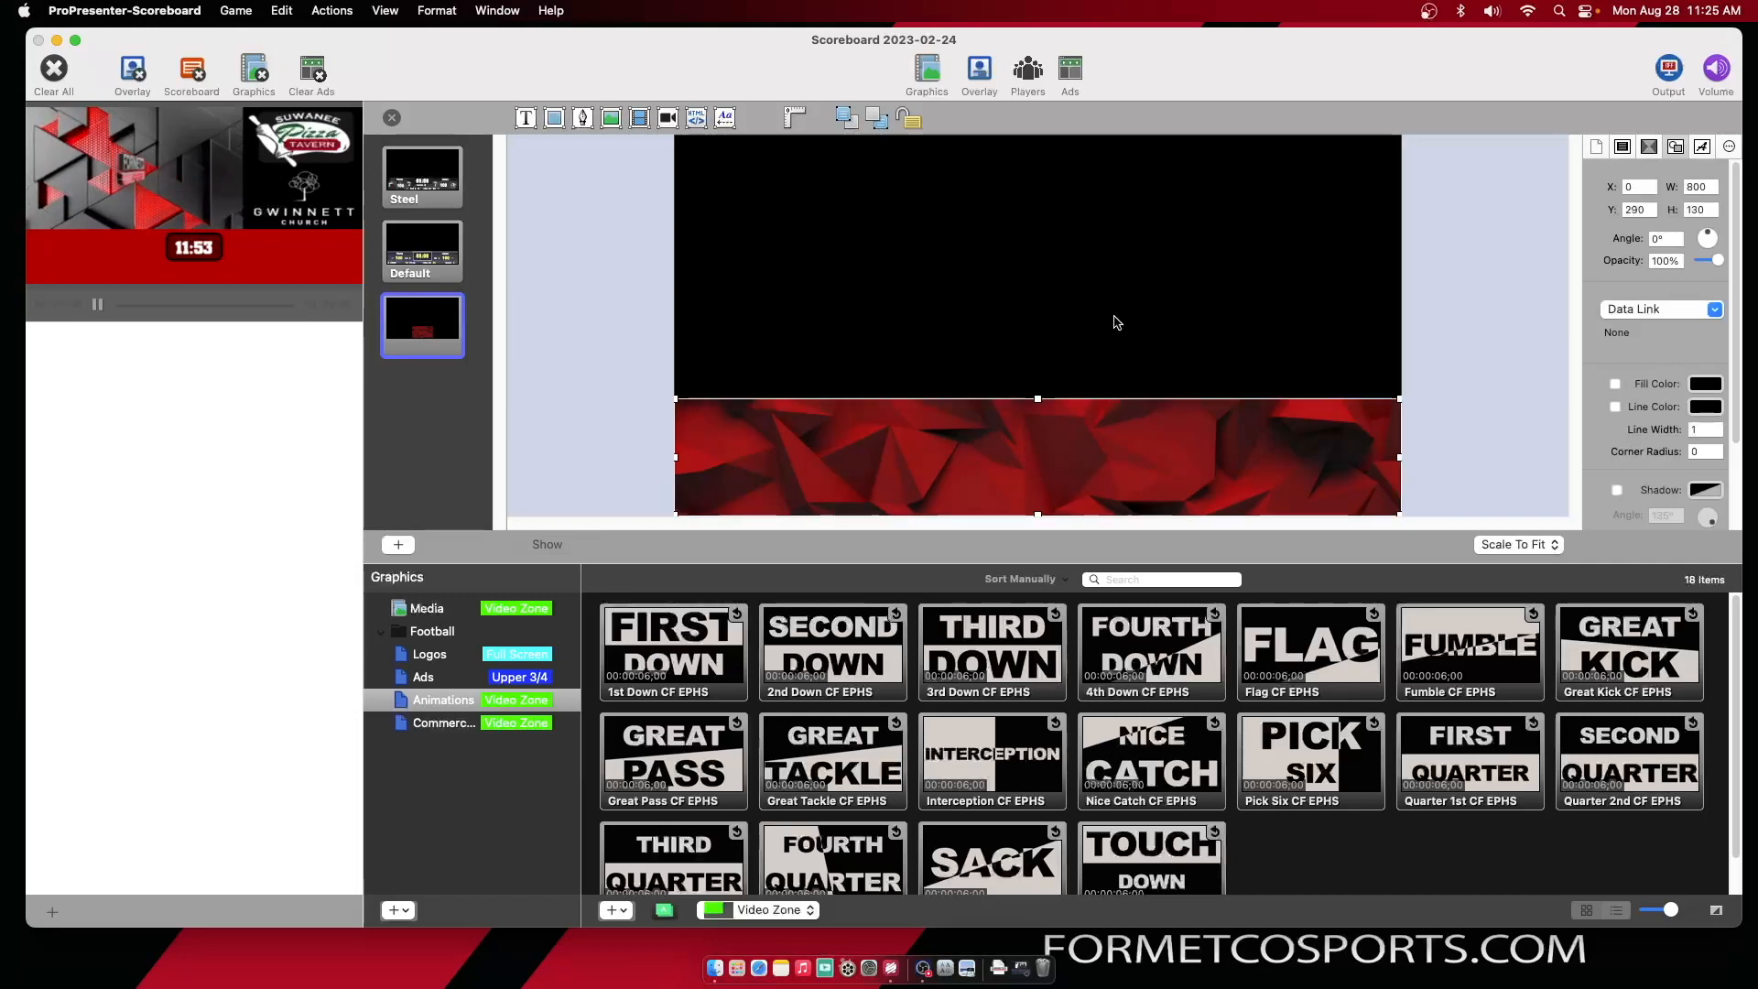
{"action": "left_click", "coordinate": [877, 124]}
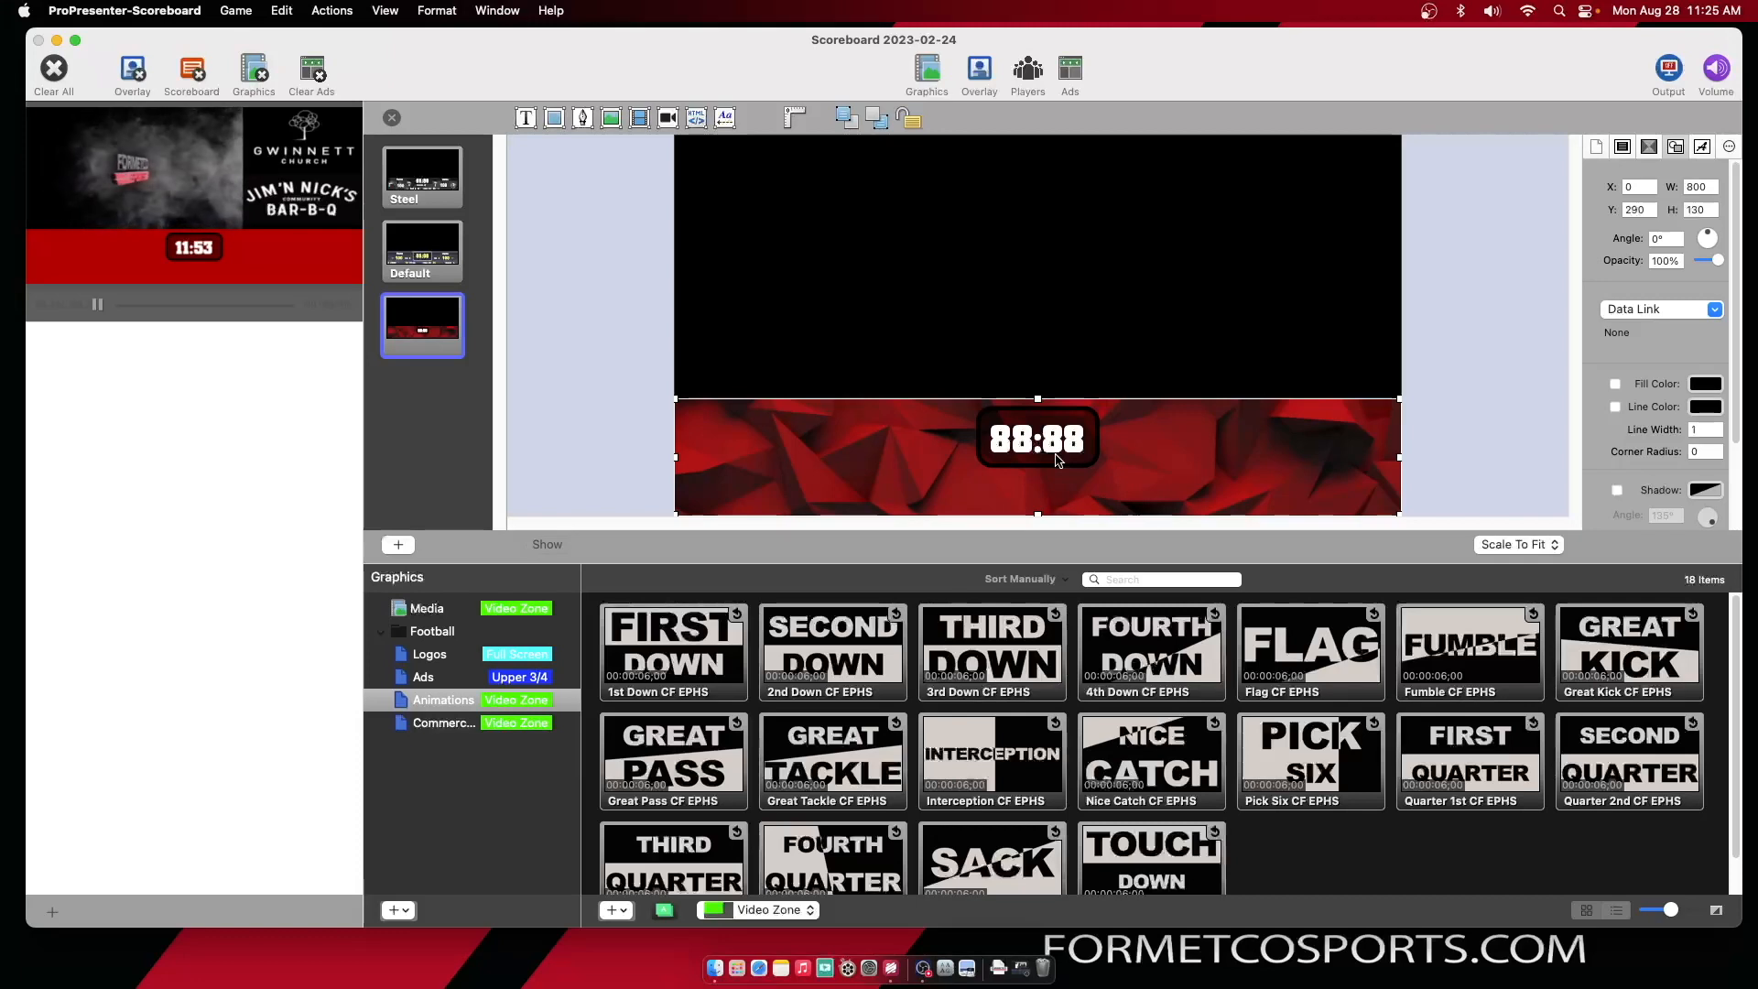
Insert the image Score-Boxes-1.png from the Scoreboard Elements folder into the layout
{"action": "left_click", "coordinate": [611, 120]}
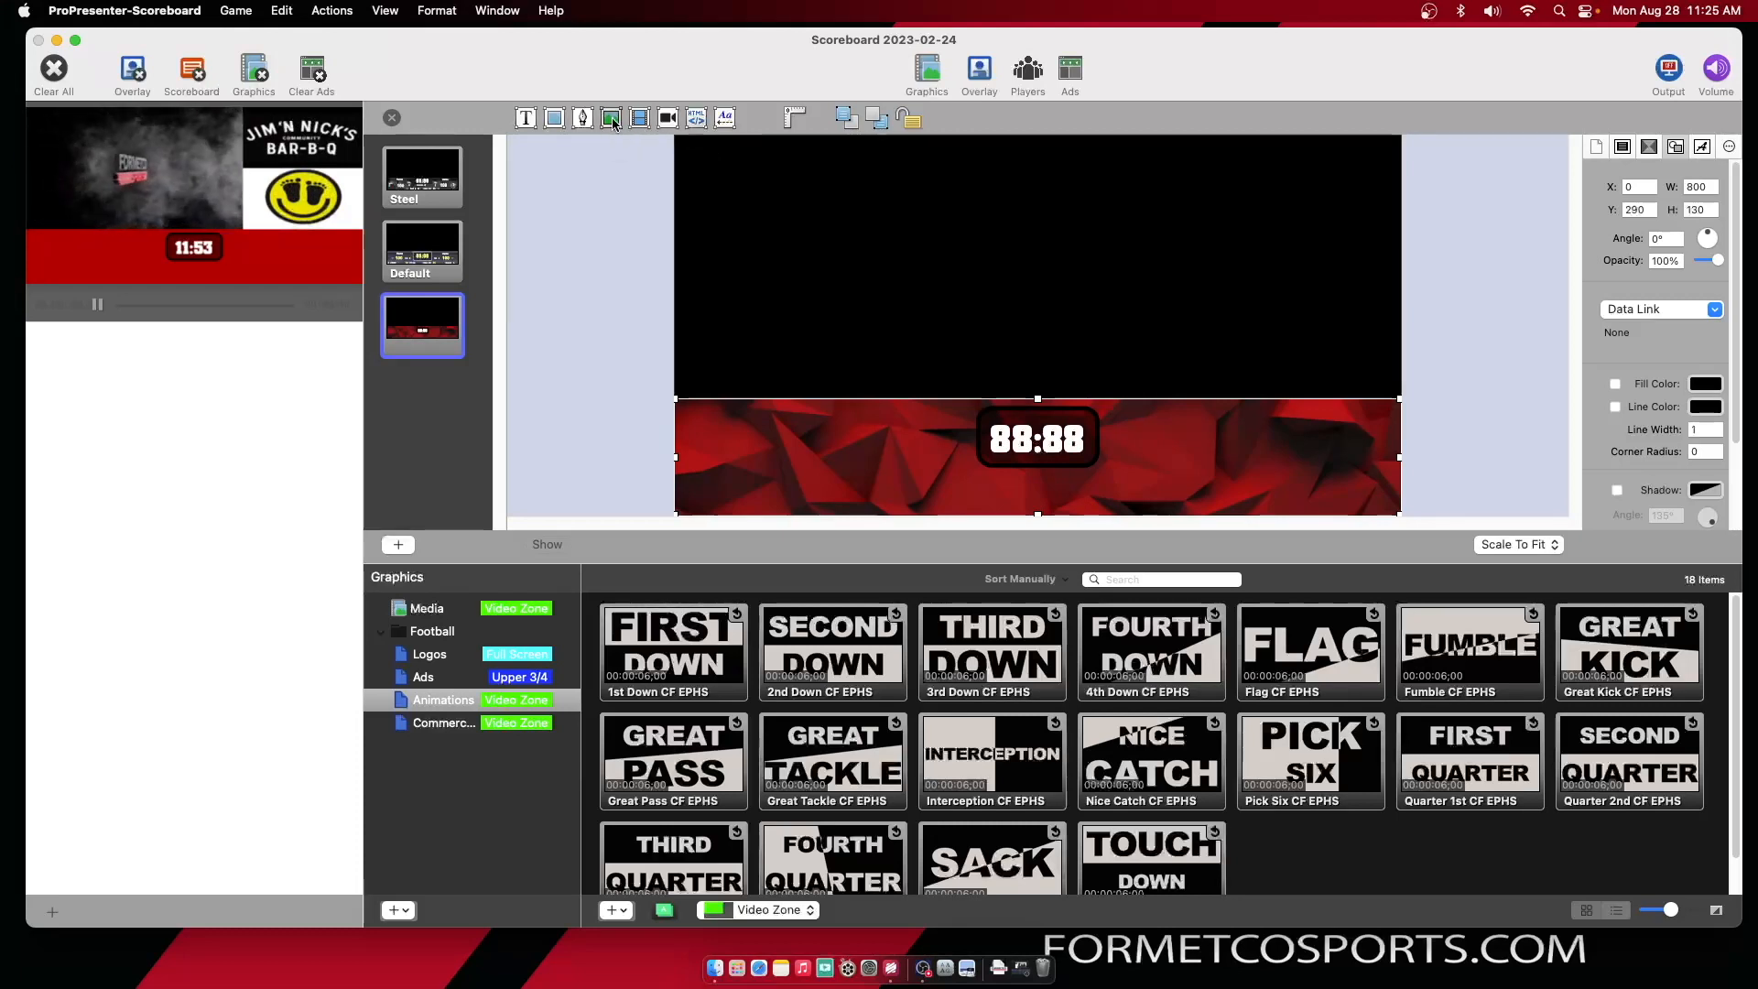
{"action": "scroll", "coordinate": [732, 513], "scroll_direction": "down", "scroll_amount": 5}
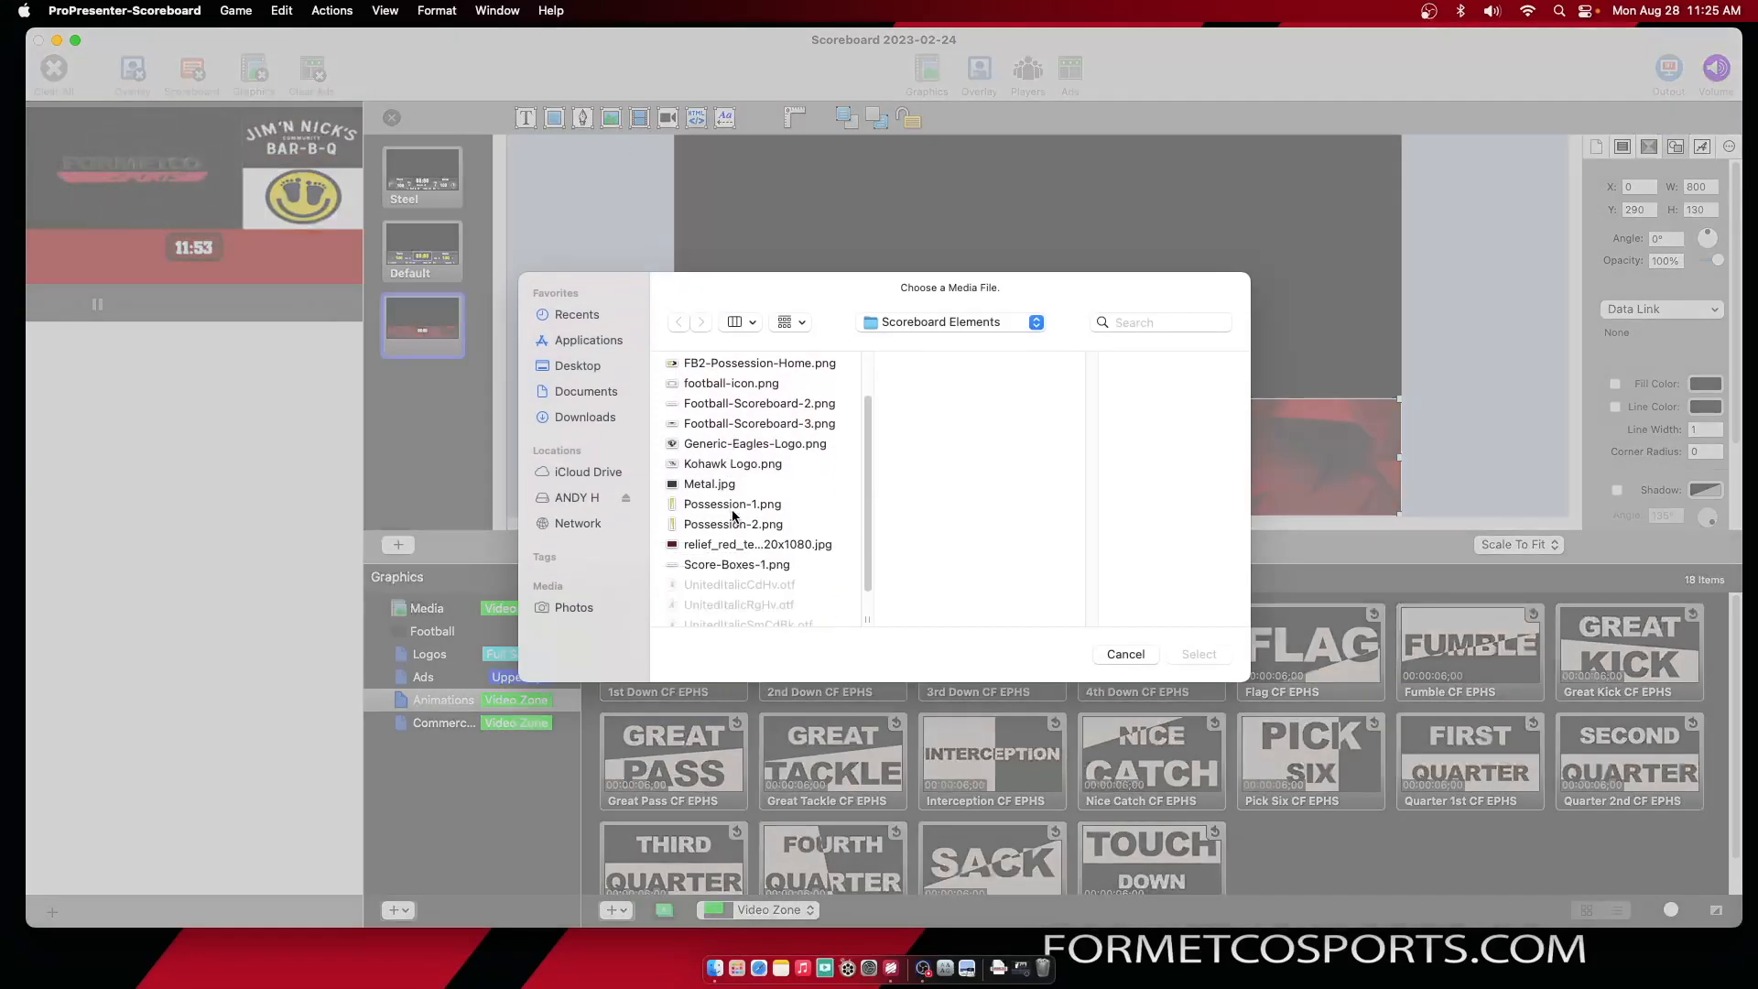
{"action": "left_click", "coordinate": [742, 553]}
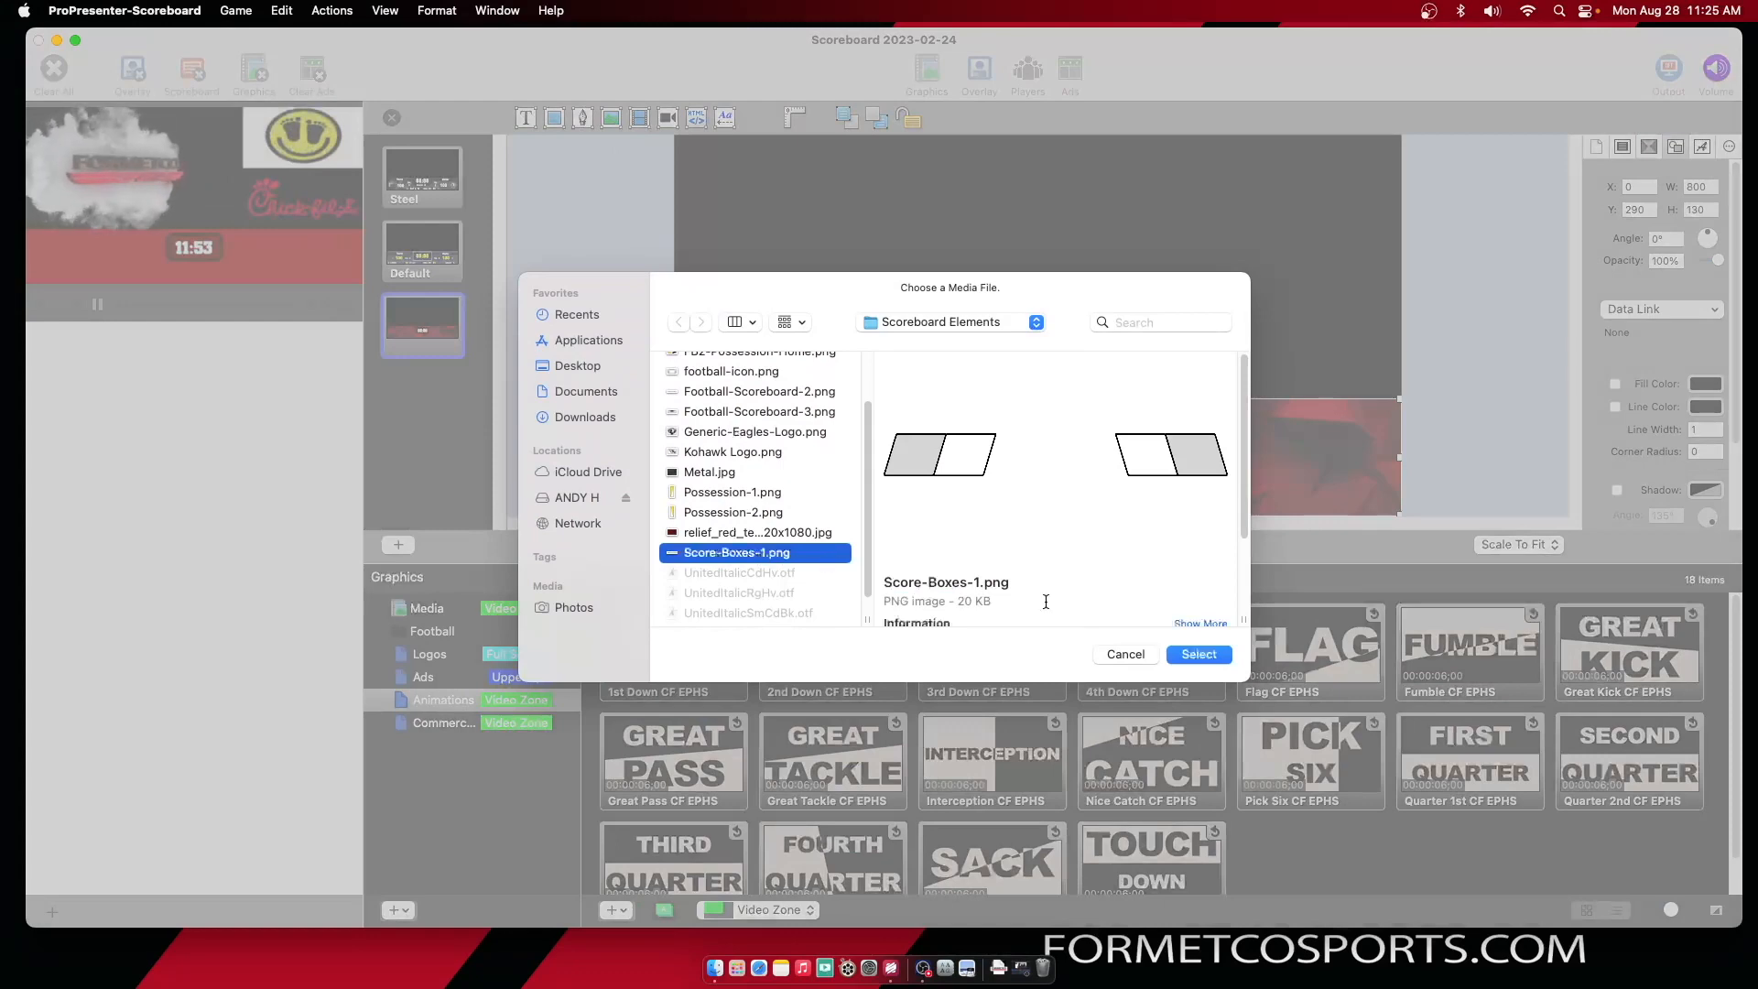
{"action": "left_click", "coordinate": [1200, 656]}
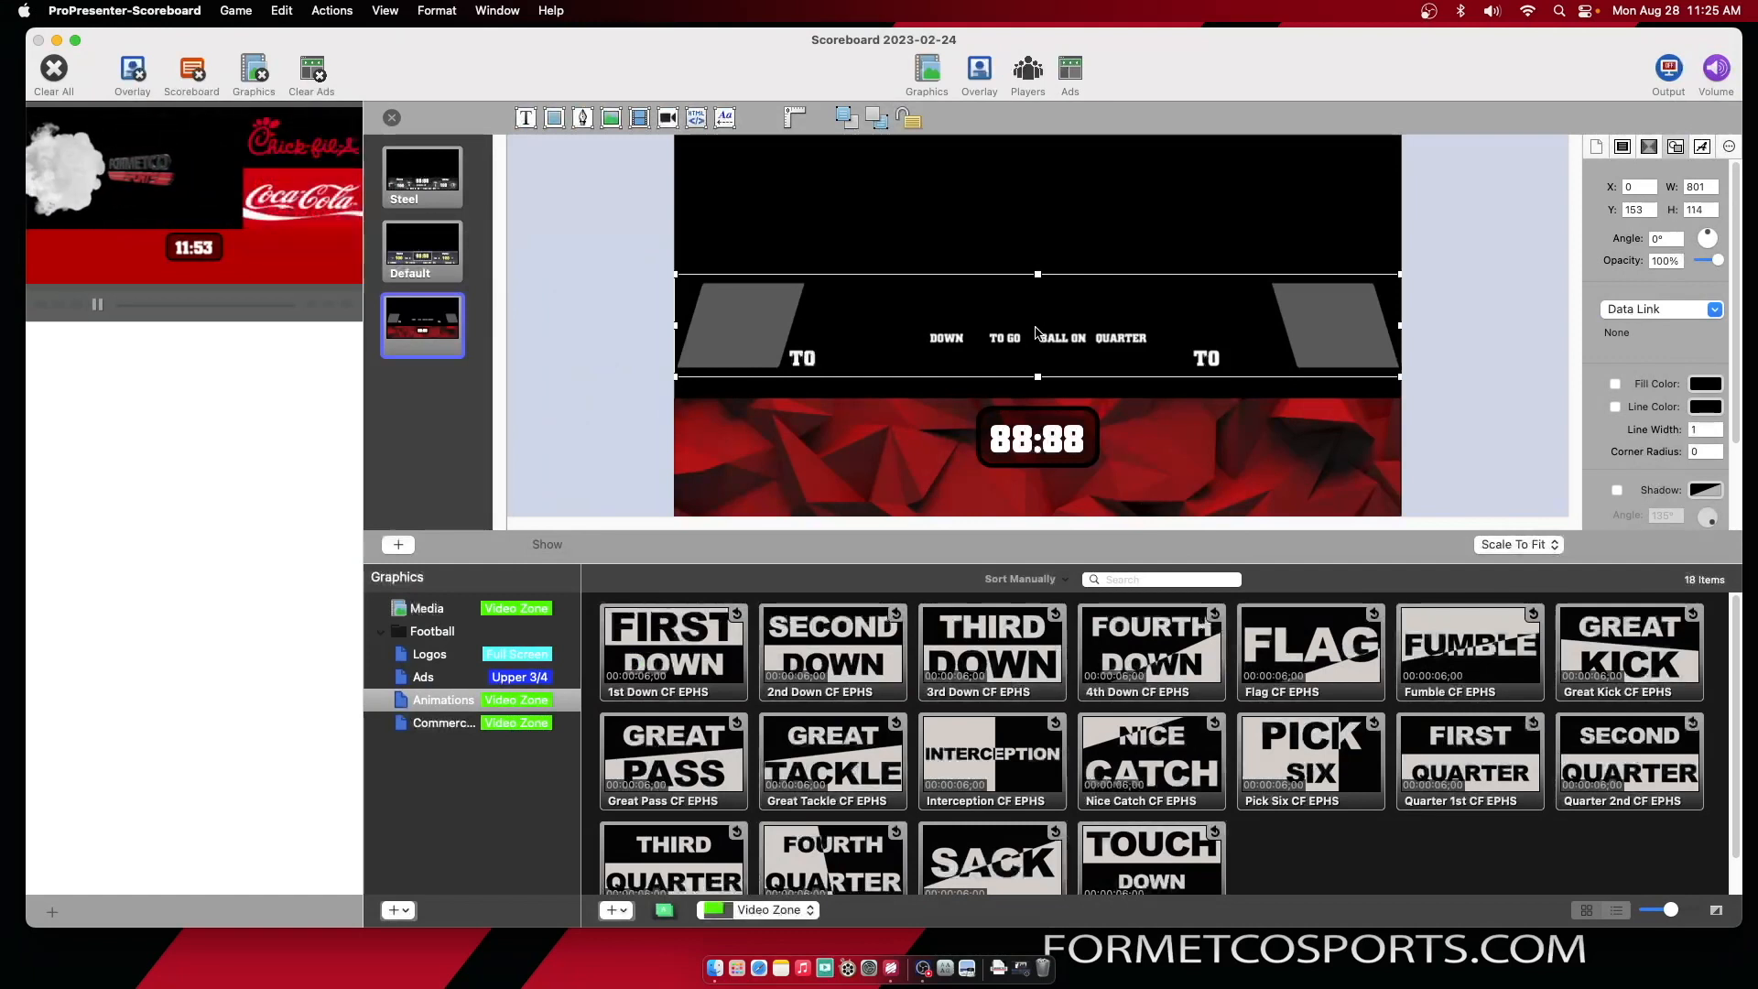
Move the score boxes graphic down onto the red band, to about X 0, Y 311
{"action": "left_click_drag", "start_coordinate": [1038, 318], "coordinate": [1040, 457]}
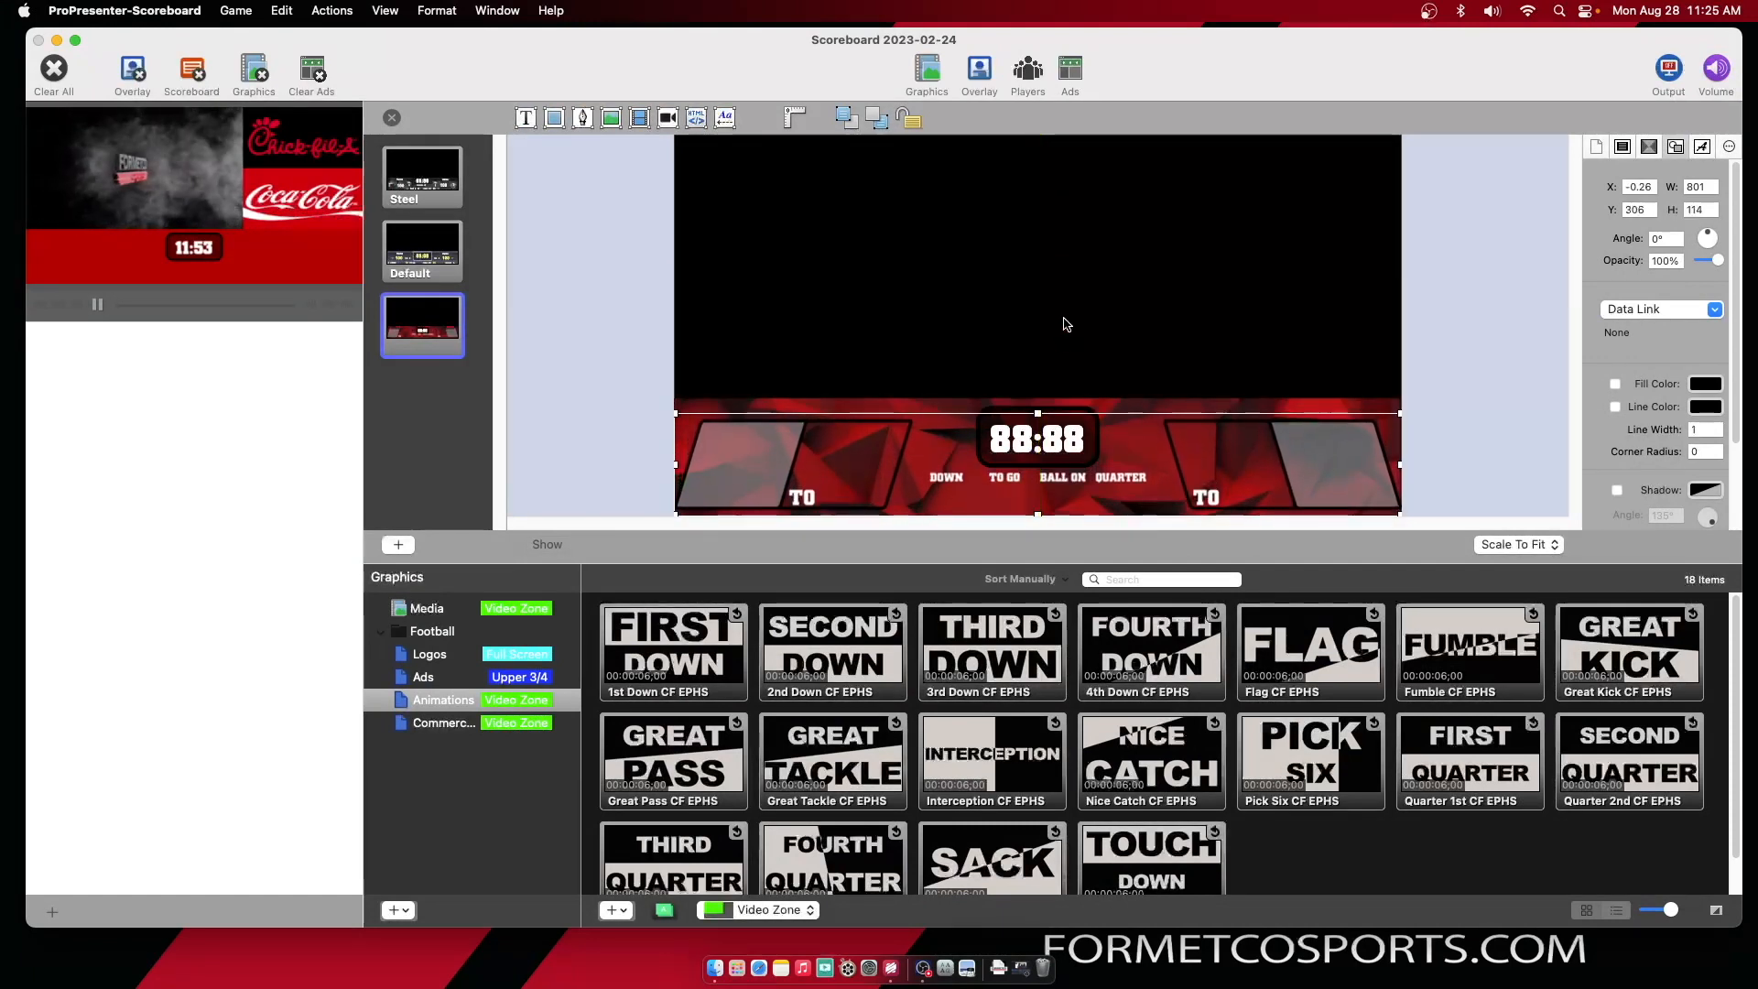
{"action": "left_click", "coordinate": [1065, 325]}
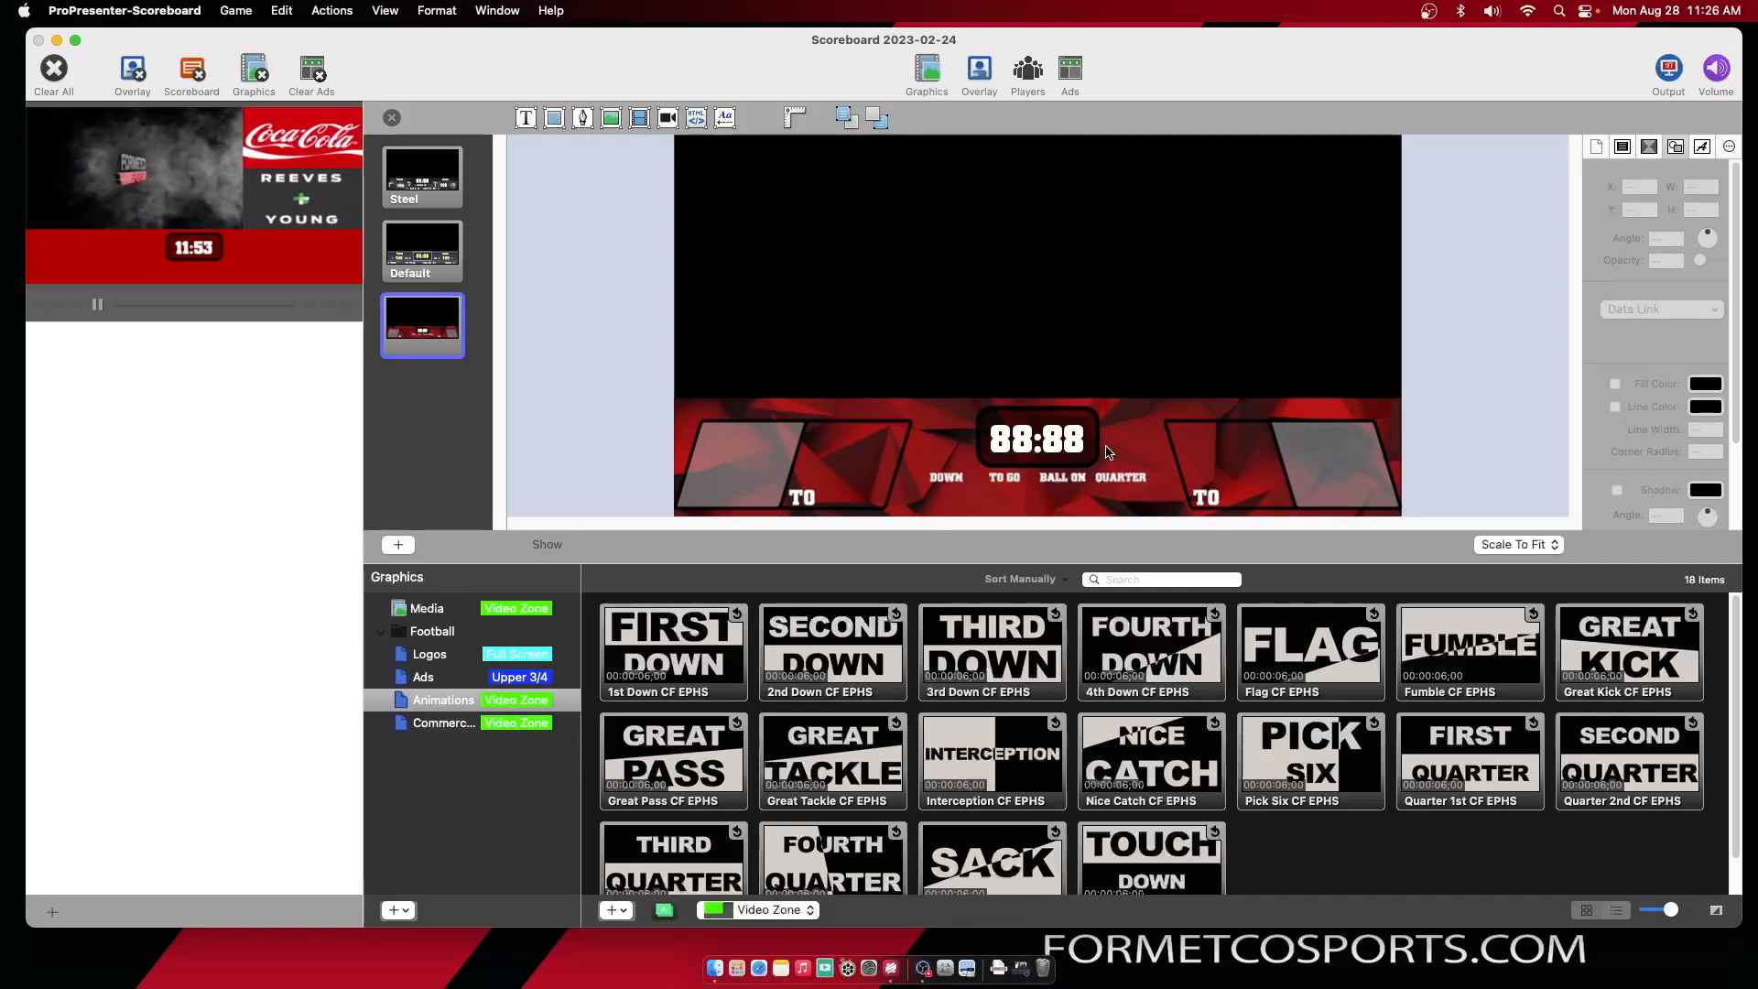
{"action": "left_click", "coordinate": [896, 442]}
{"action": "left_click_drag", "start_coordinate": [896, 441], "coordinate": [896, 445]}
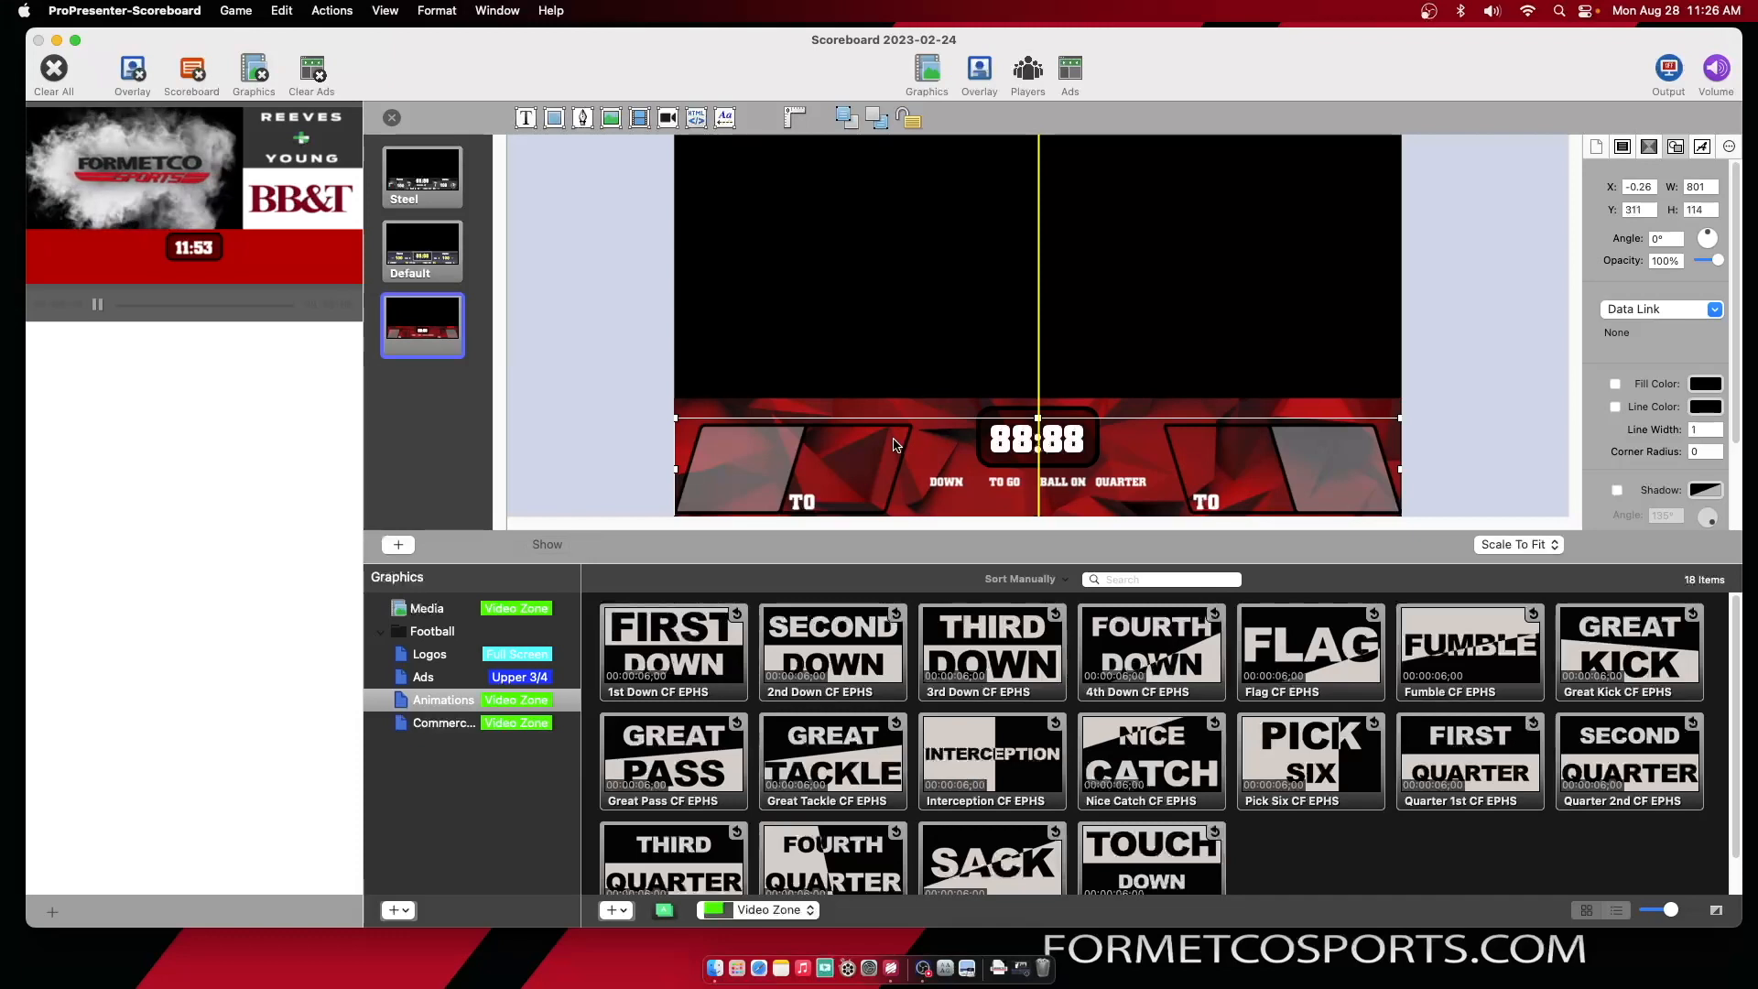
{"action": "left_click", "coordinate": [886, 340]}
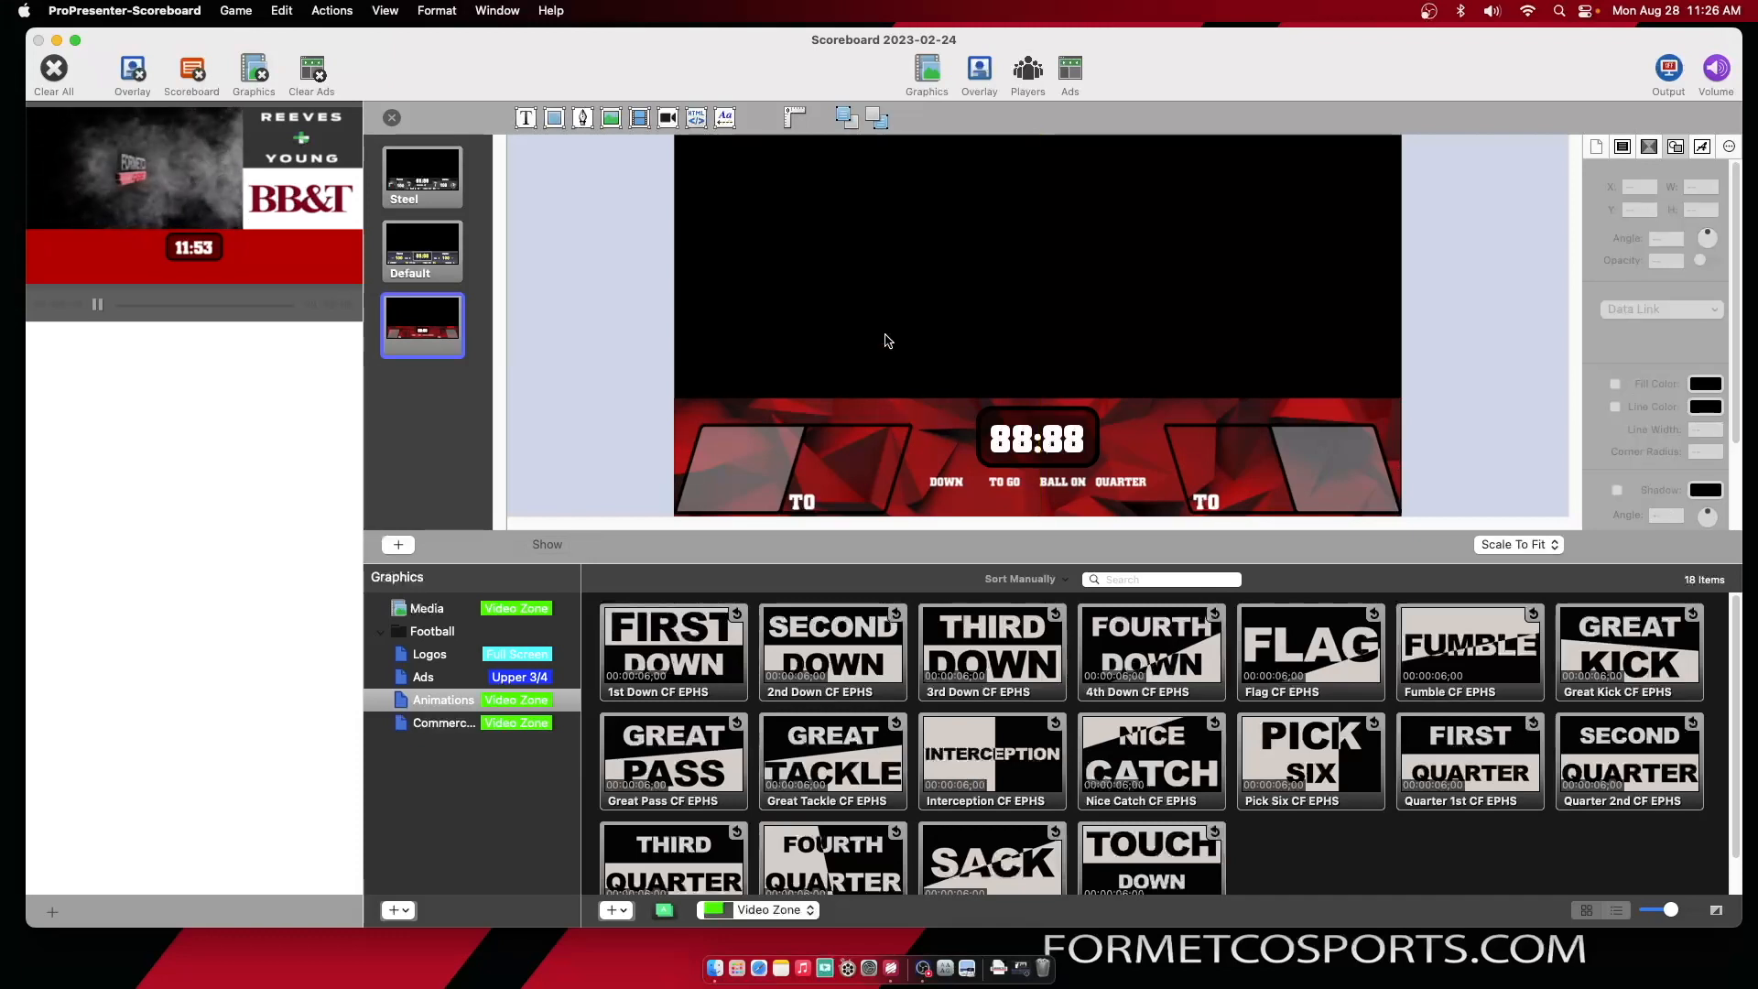
Add a text box reading "Home" at about X 2, Y 291, above the home score boxes, about 270 wide and 27 high
{"action": "left_click", "coordinate": [533, 118]}
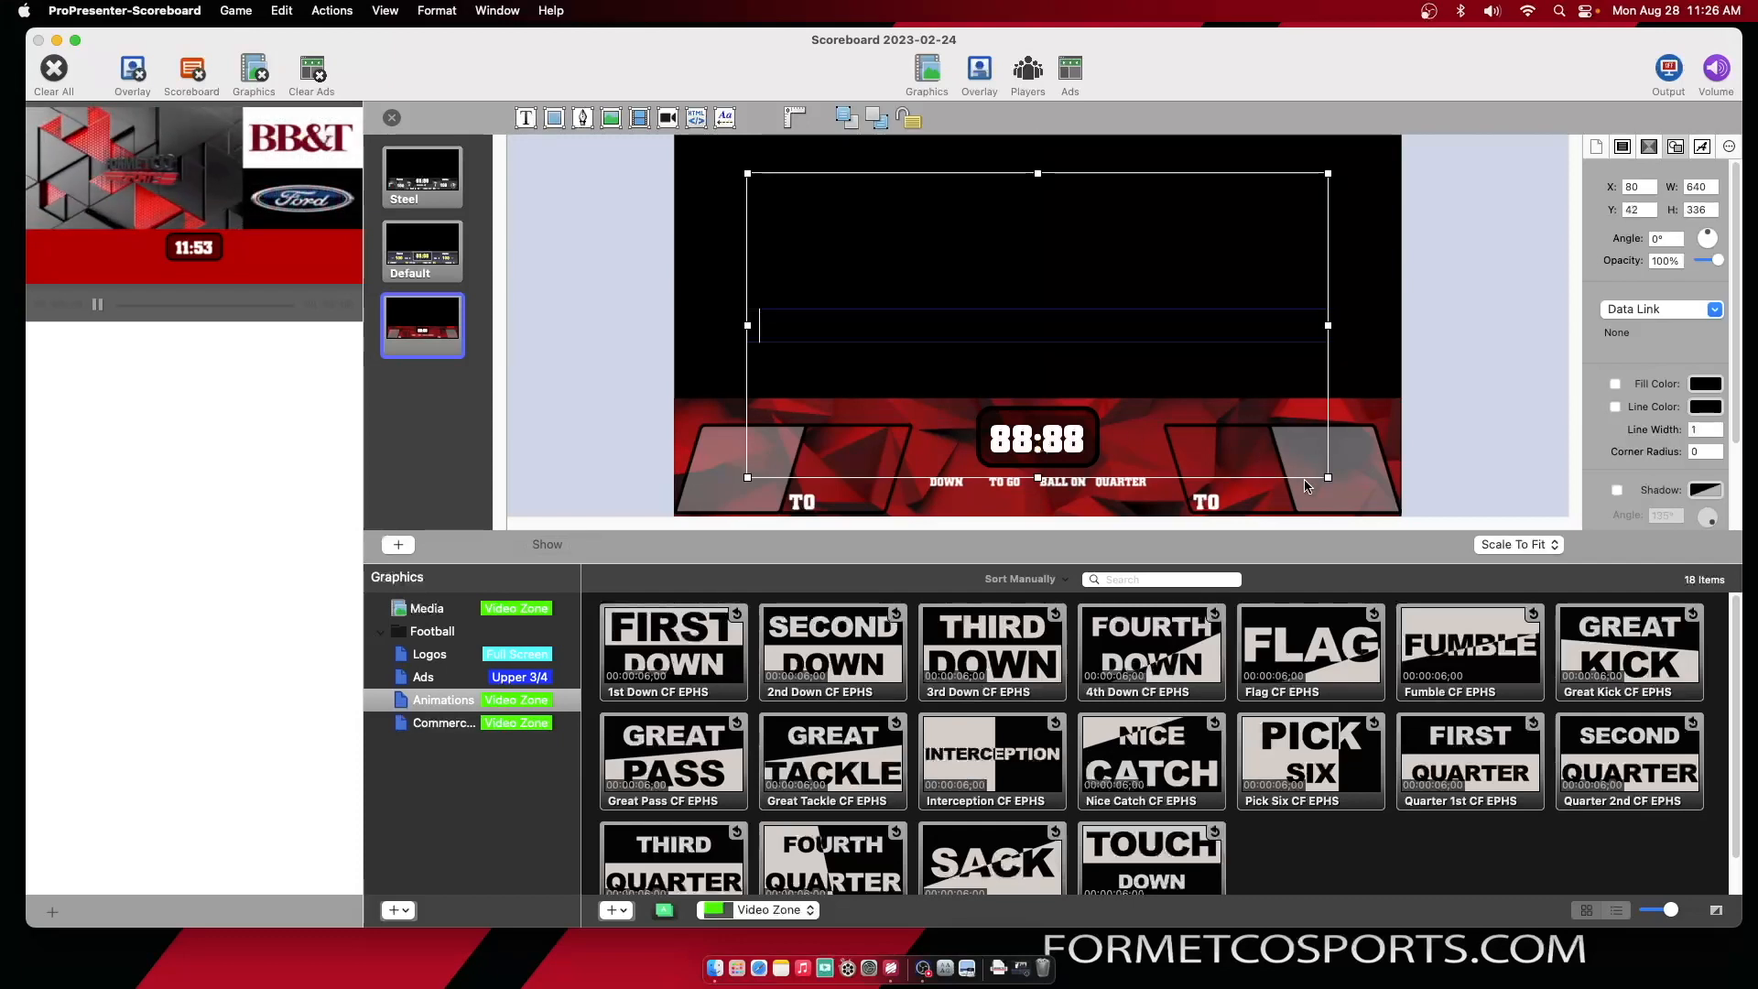
{"action": "left_click_drag", "start_coordinate": [1328, 477], "coordinate": [861, 420]}
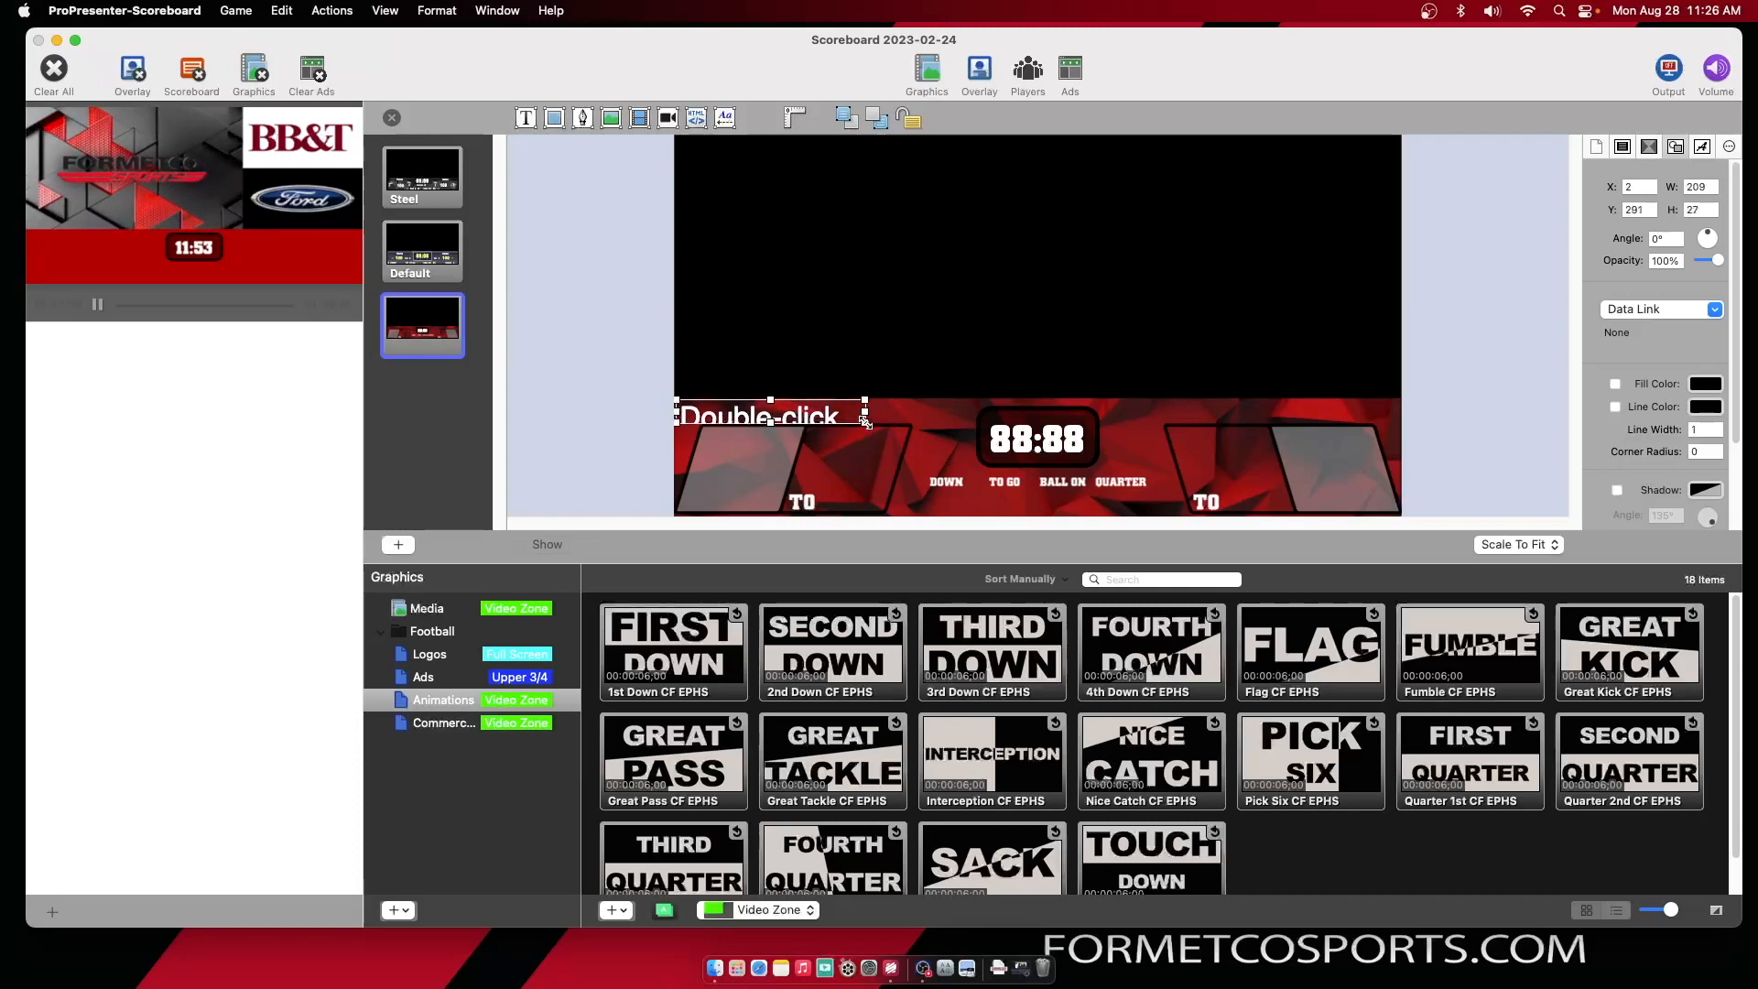
{"action": "double_click", "coordinate": [788, 410]}
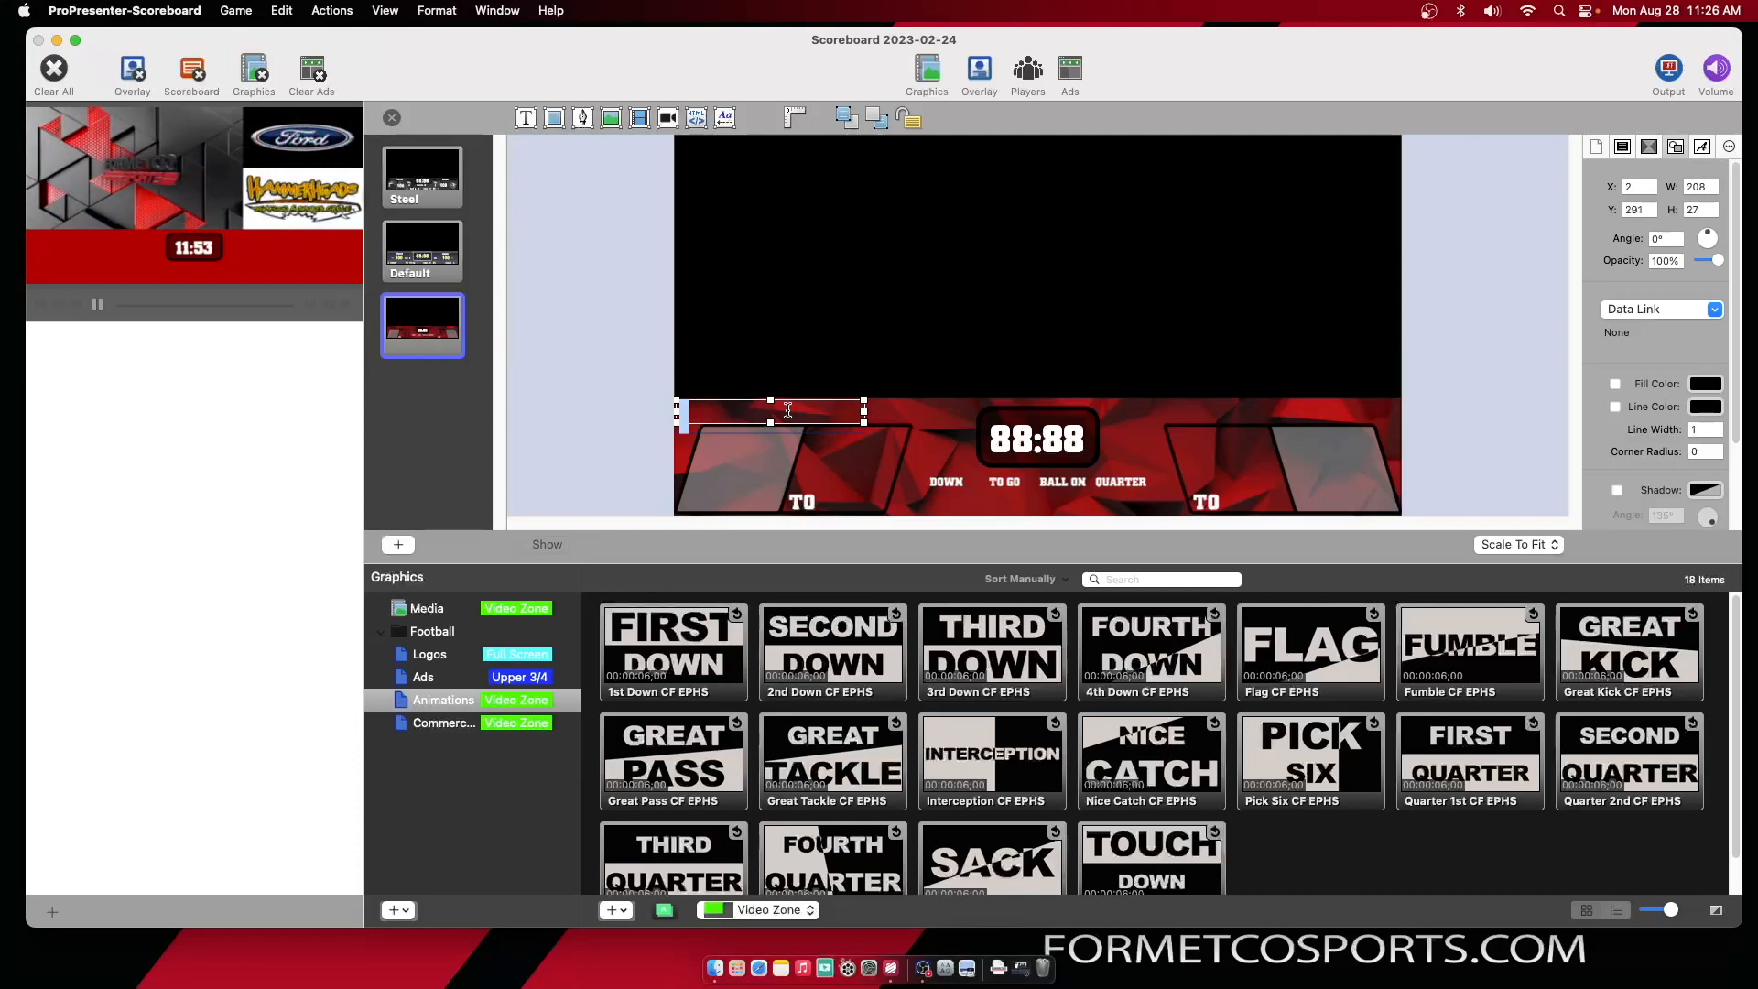
{"action": "type", "text": "Home"}
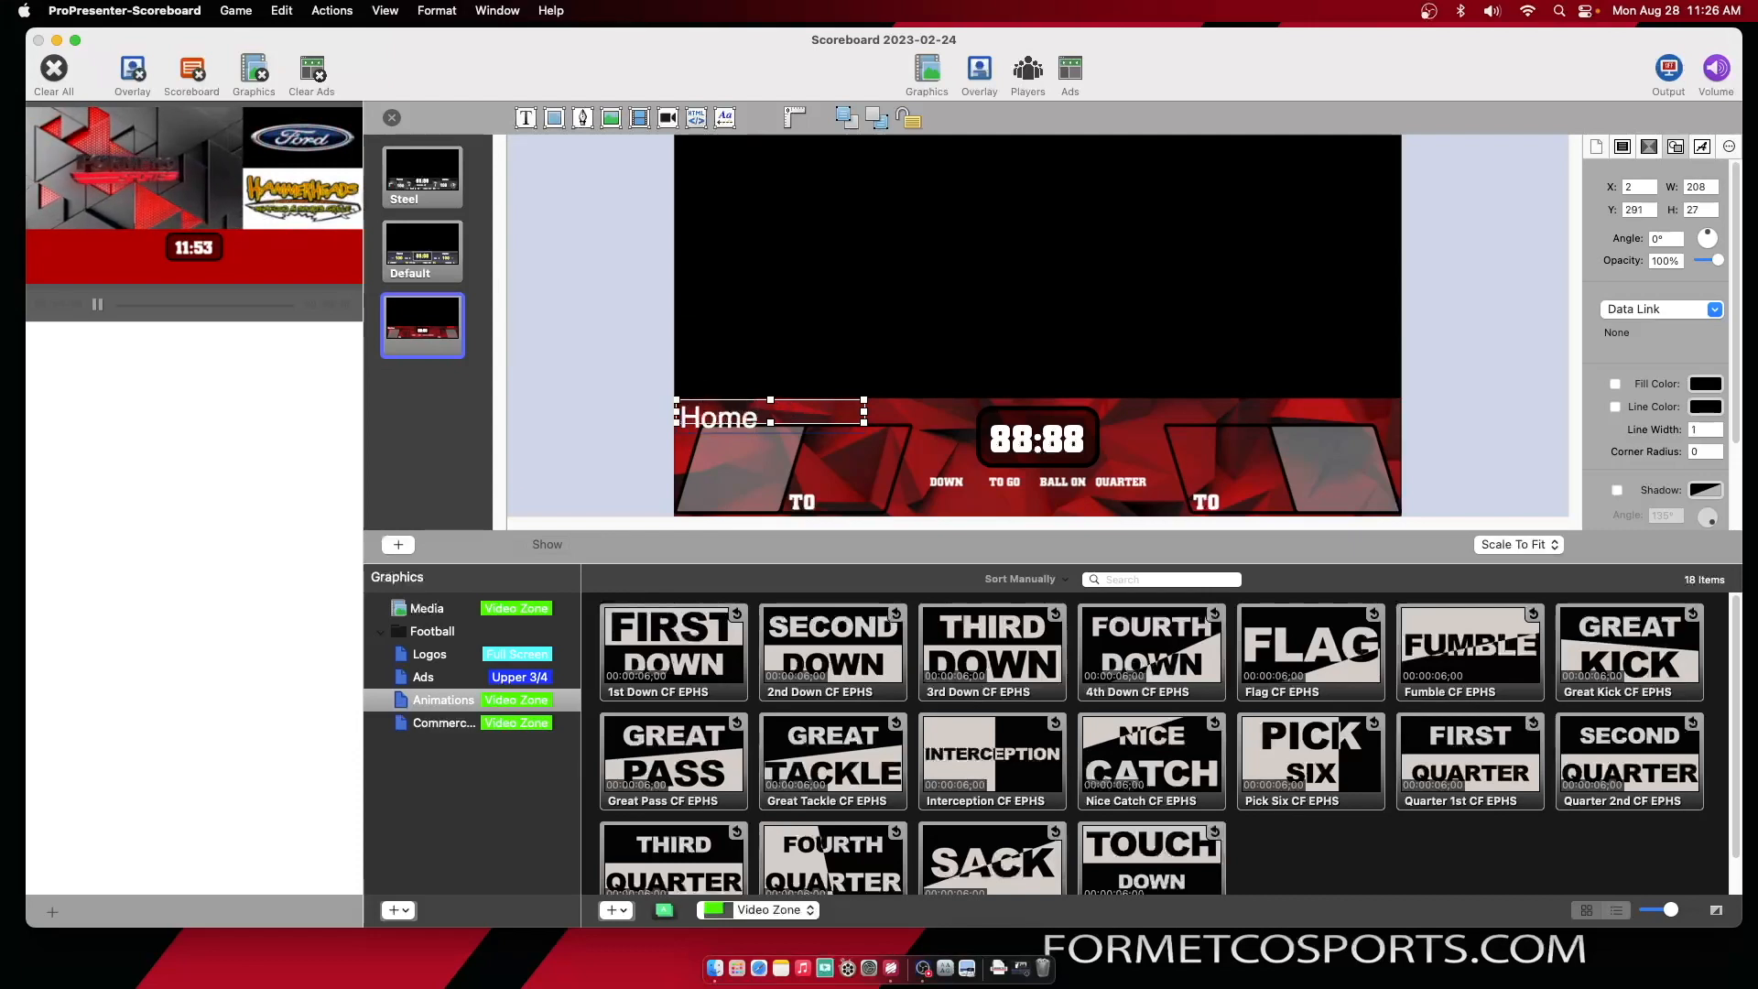
{"action": "left_click", "coordinate": [882, 354]}
{"action": "left_click", "coordinate": [844, 407]}
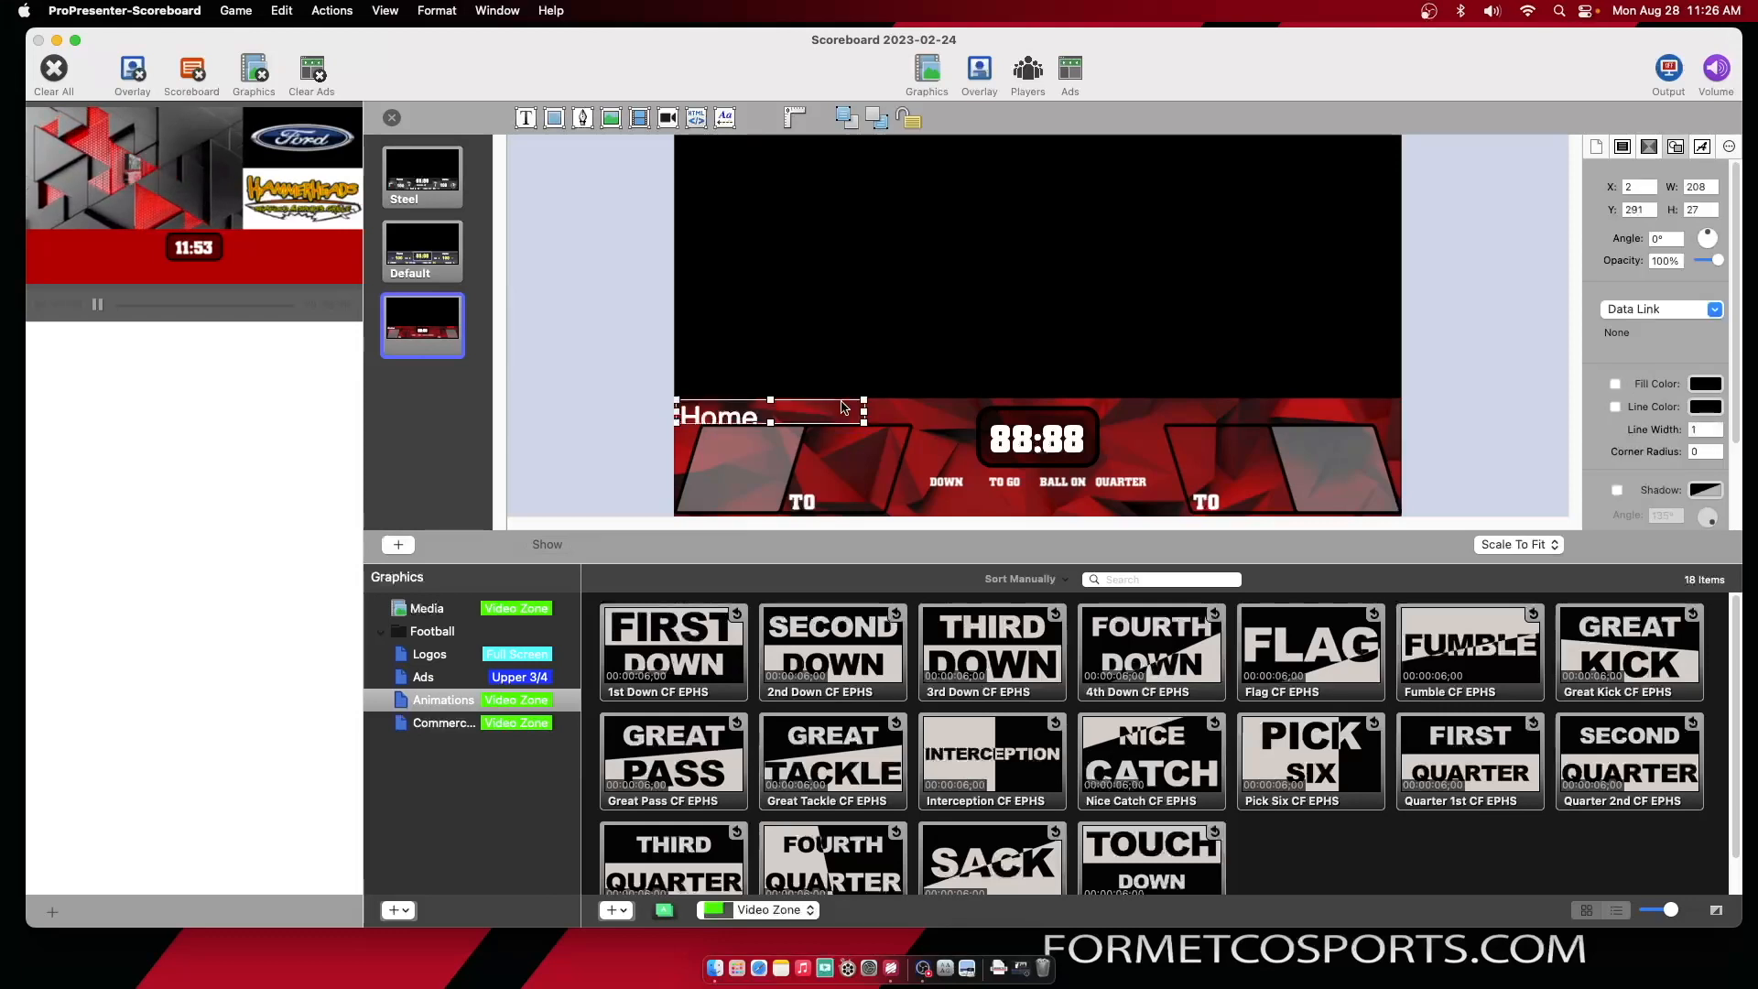
{"action": "left_click_drag", "start_coordinate": [863, 411], "coordinate": [921, 415]}
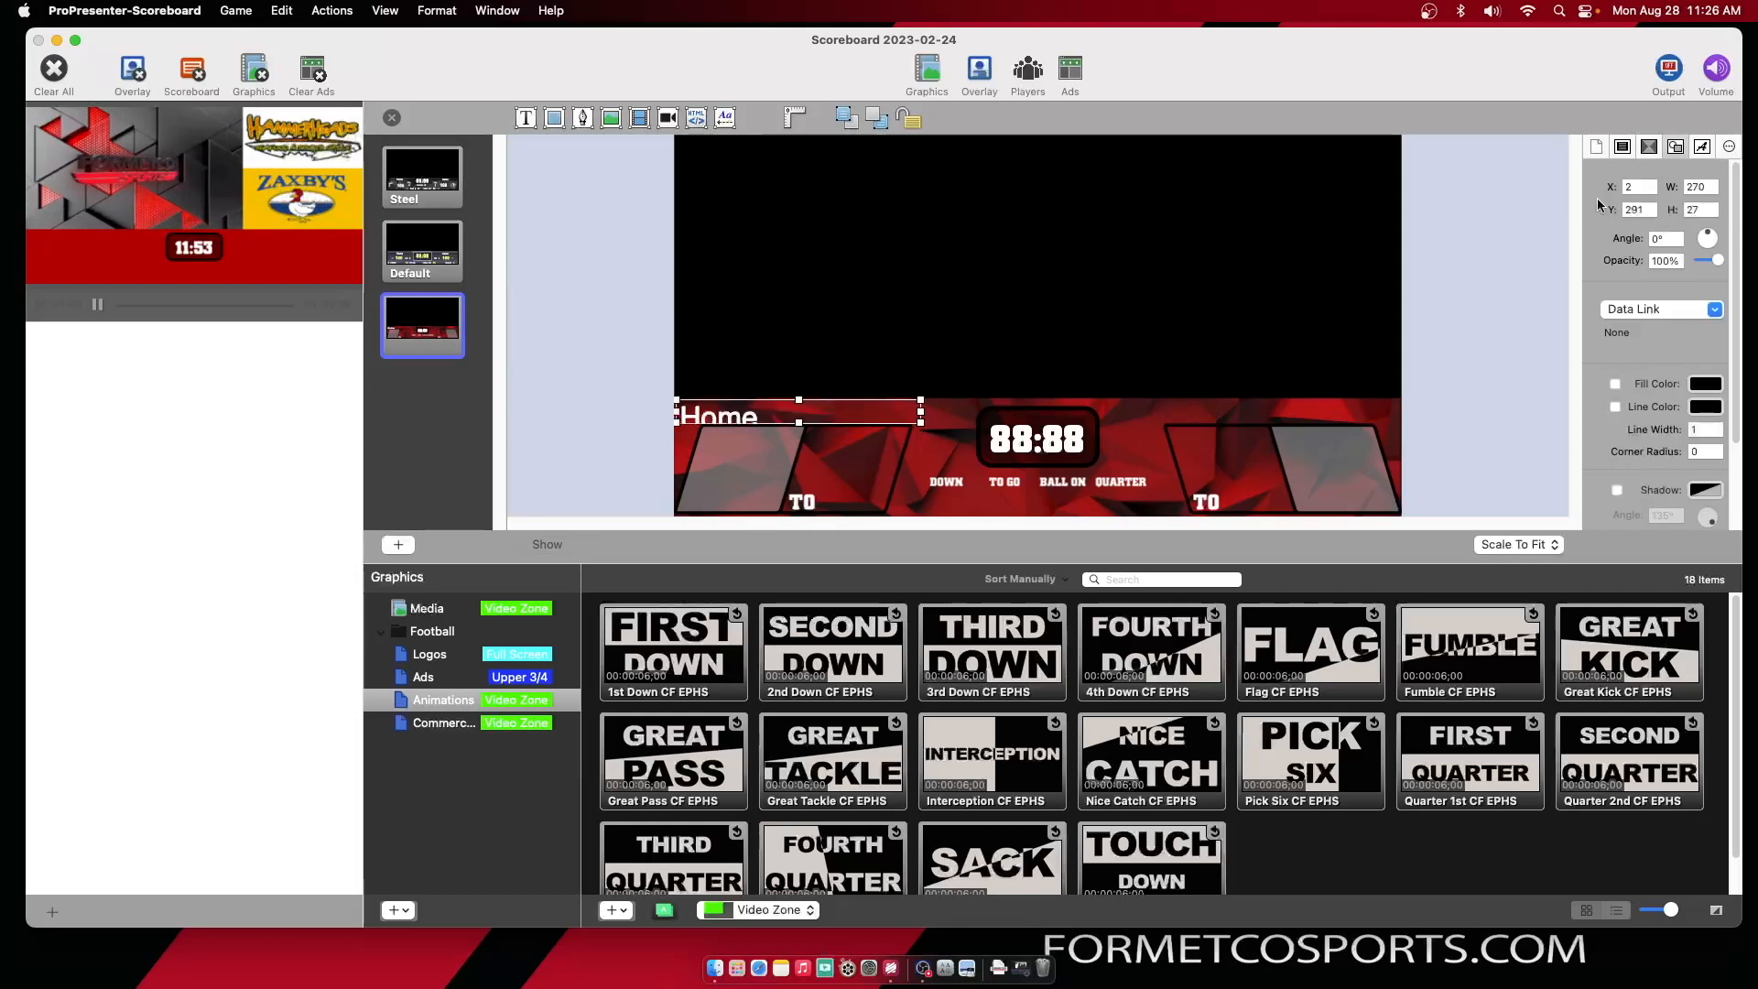
Set the Home text to the CityDBol font at size 25
{"action": "left_click", "coordinate": [1701, 148]}
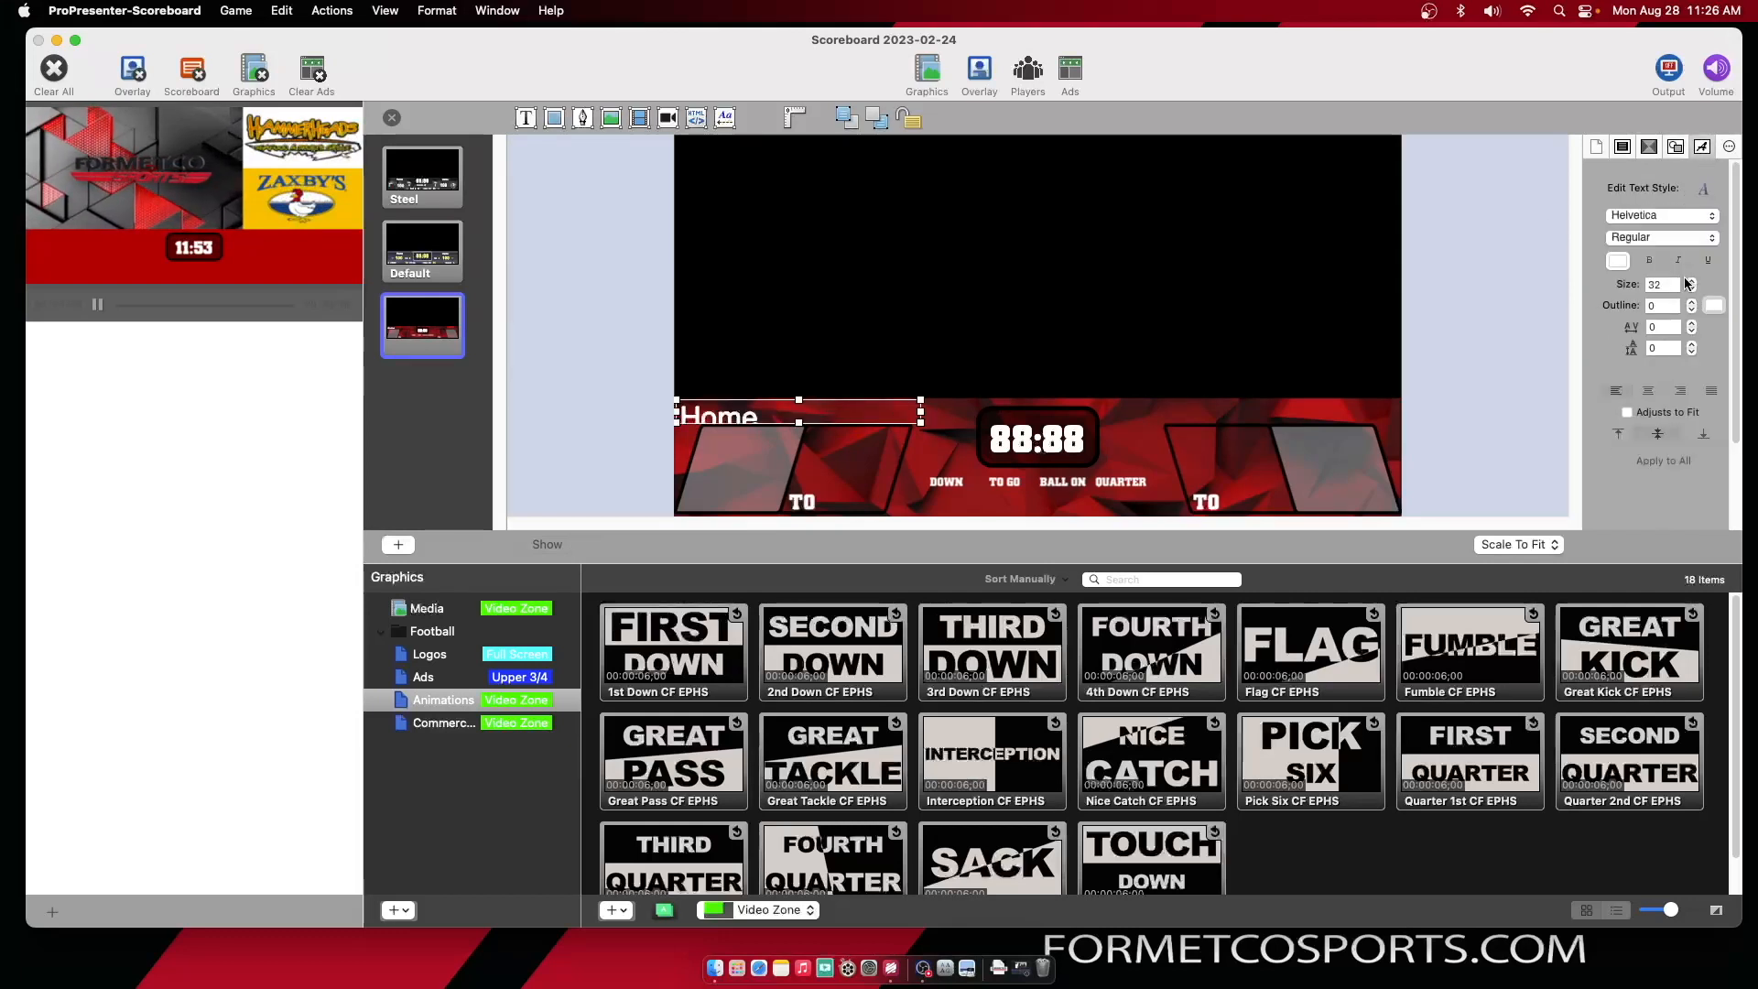
{"action": "left_click", "coordinate": [1663, 223]}
{"action": "scroll", "coordinate": [1664, 220], "scroll_direction": "up", "scroll_amount": 15}
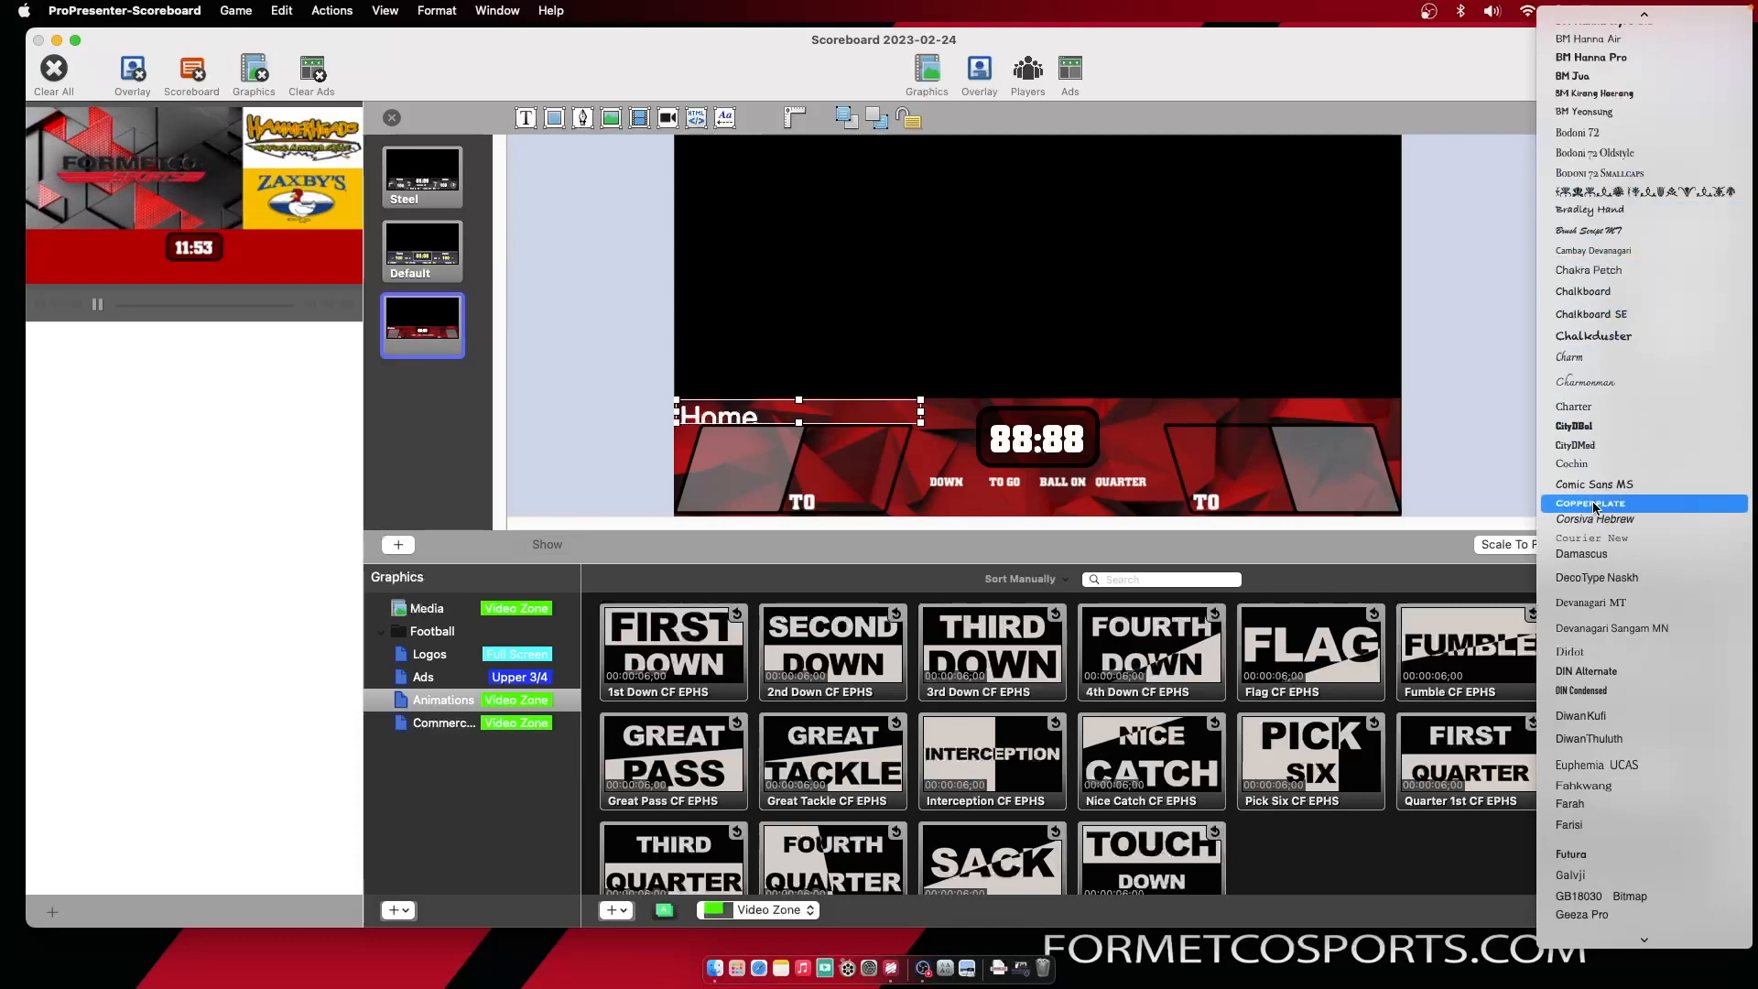
{"action": "left_click", "coordinate": [1597, 430]}
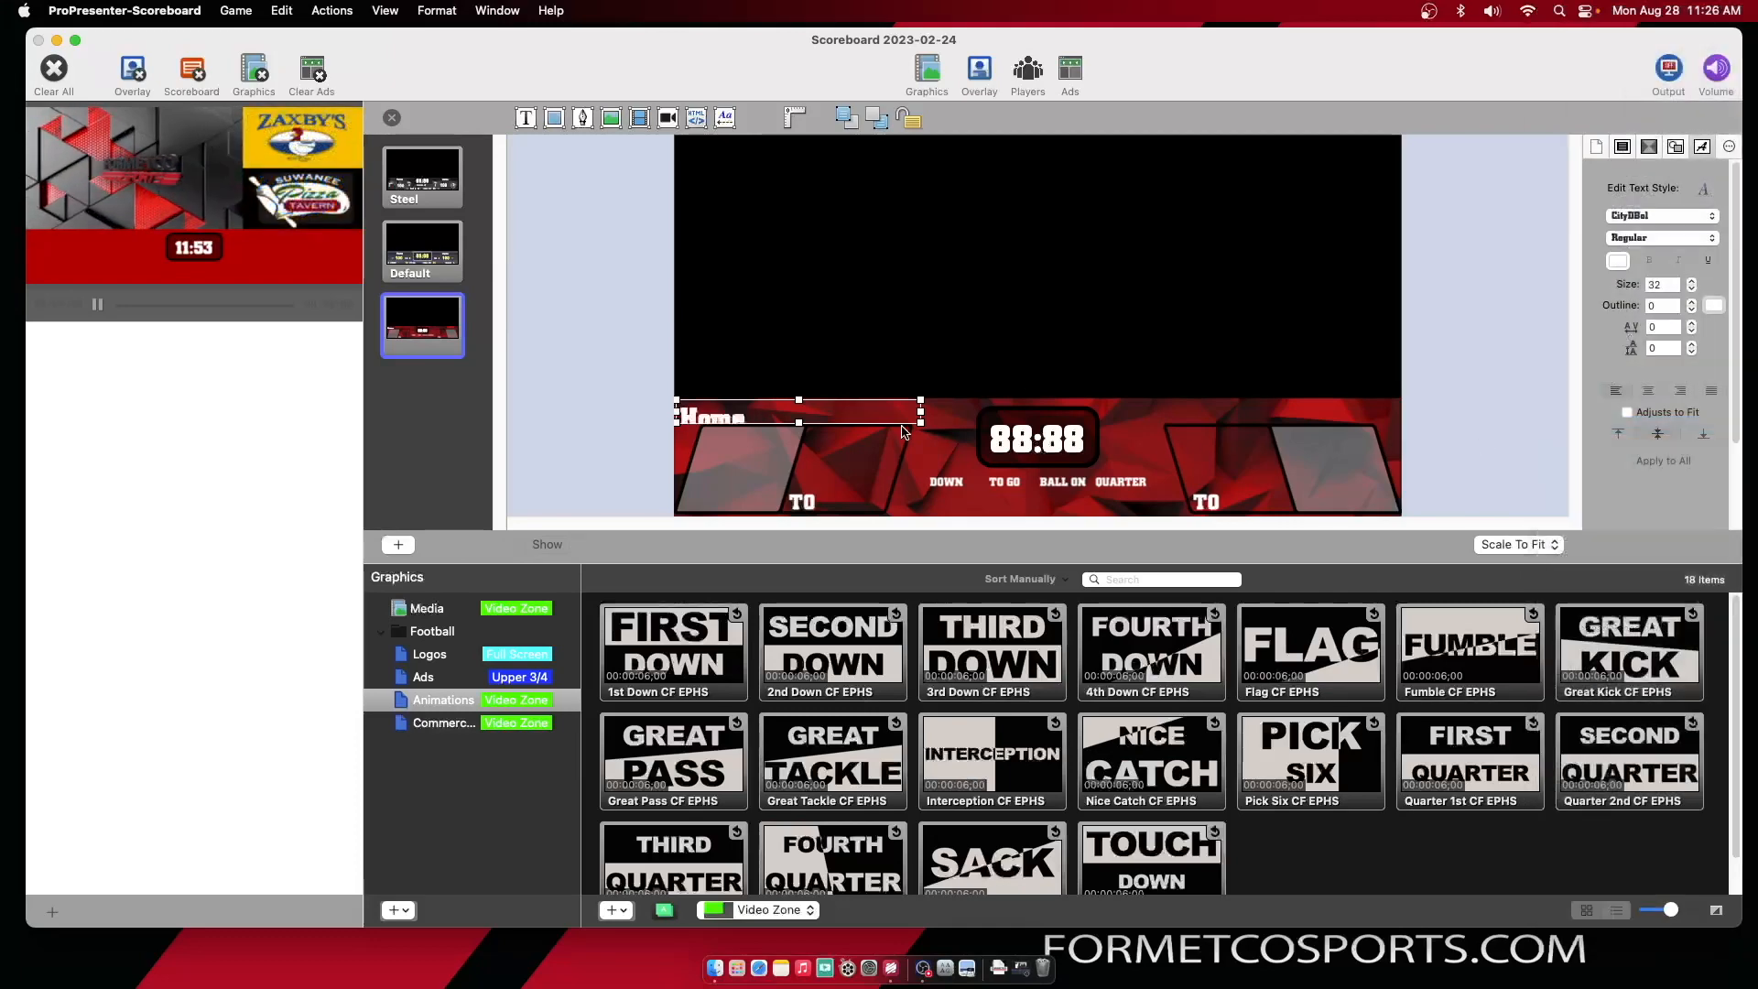
{"action": "left_click", "coordinate": [1692, 290]}
{"action": "left_click", "coordinate": [1692, 290]}
{"action": "left_click", "coordinate": [1692, 289]}
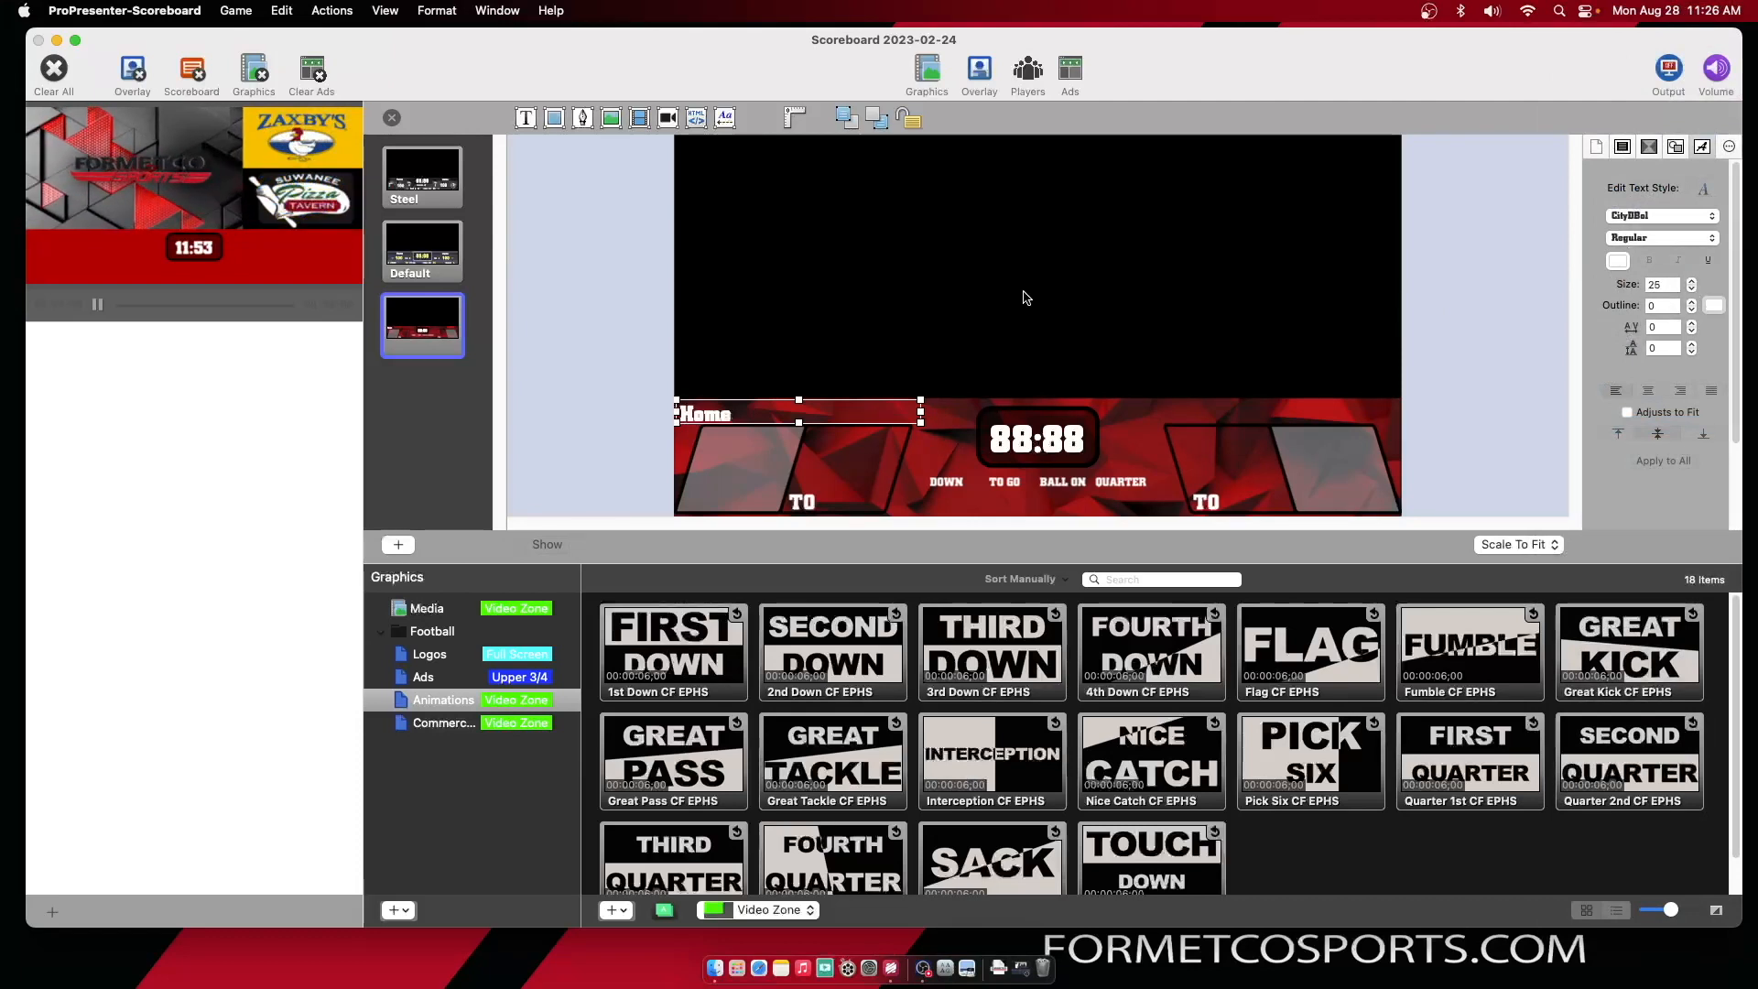
{"action": "left_click", "coordinate": [964, 293]}
Duplicate the Home text box and move the copy above the visitor score boxes, to X 530, Y 291
{"action": "left_click", "coordinate": [771, 420]}
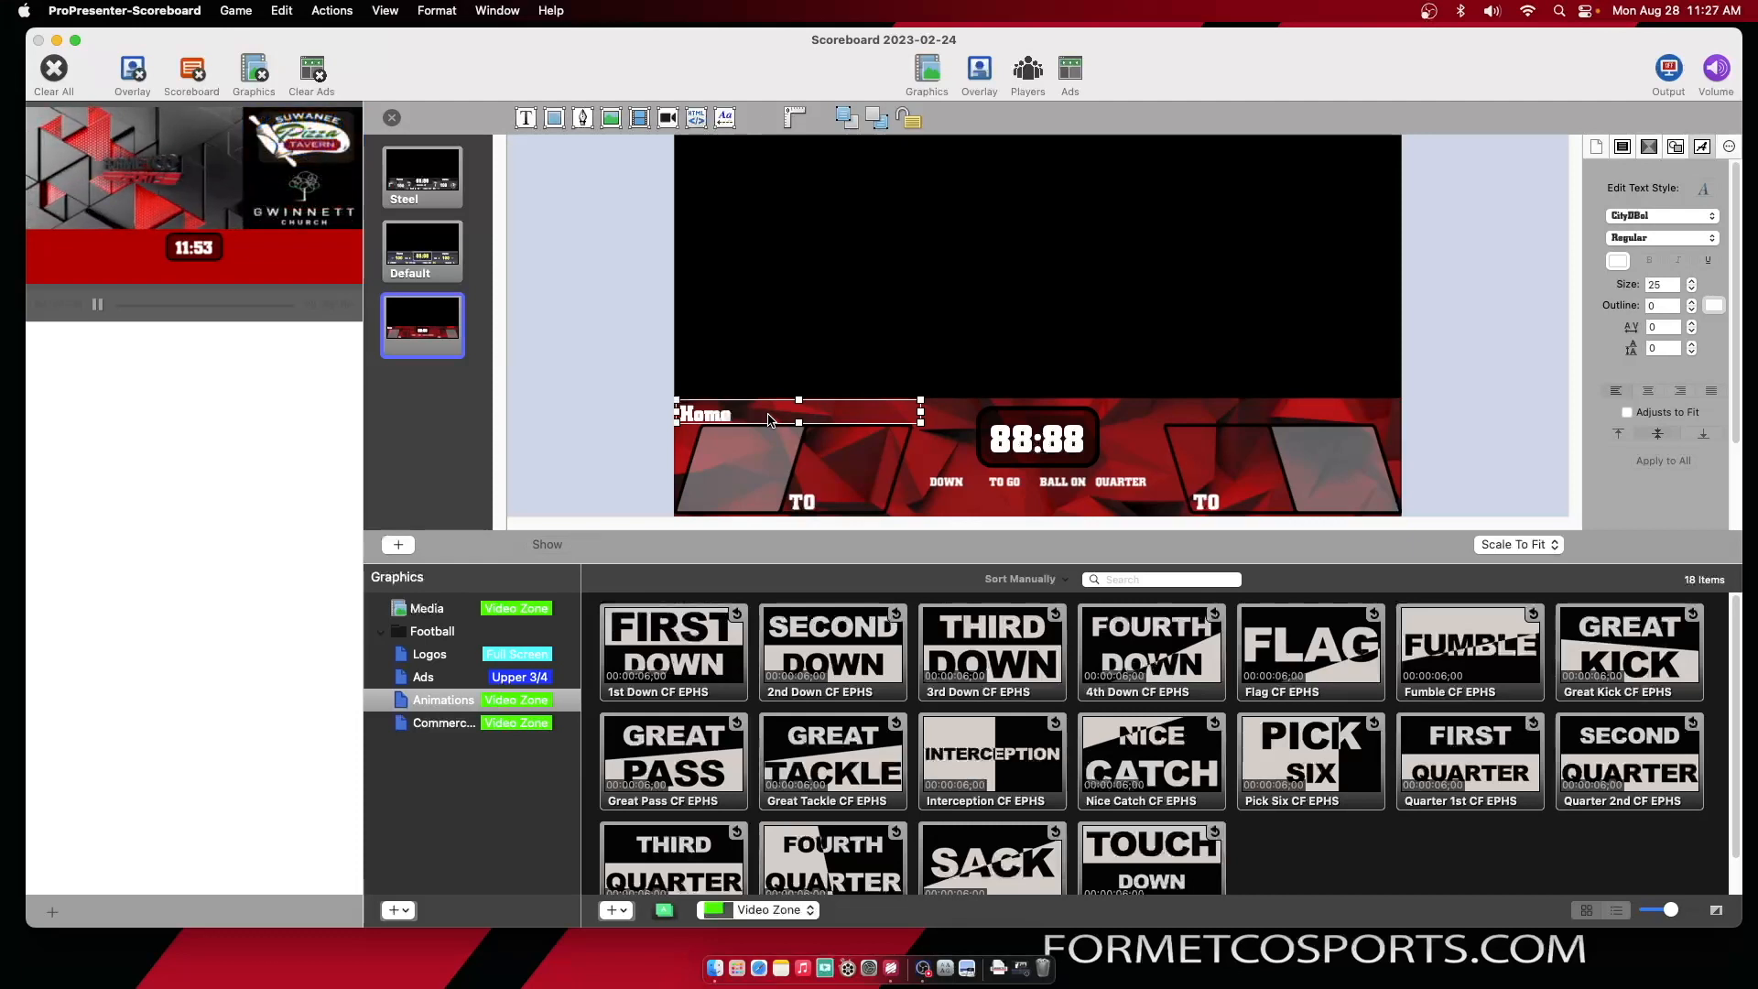
{"action": "key", "text": "super+d"}
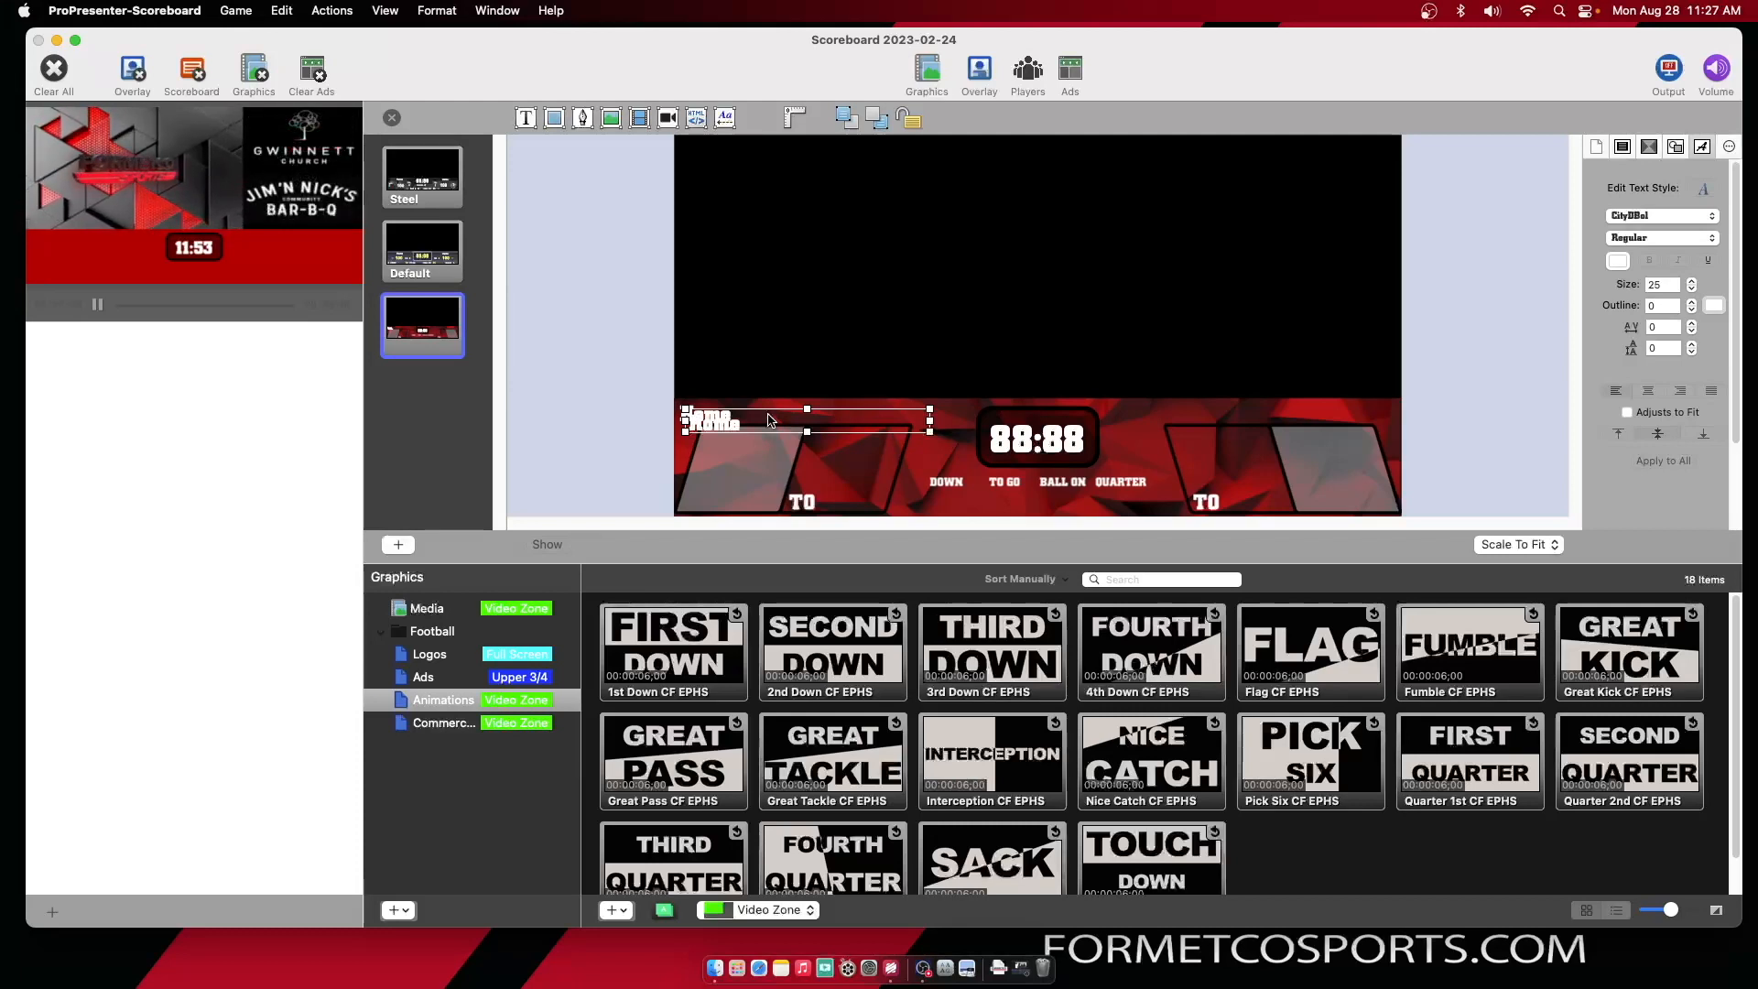
{"action": "key", "text": "Up"}
{"action": "key", "text": "Up"}
{"action": "key", "text": "Up"}
{"action": "key", "text": "Up"}
{"action": "key", "text": "Up"}
{"action": "key", "text": "Up"}
{"action": "key", "text": "Up"}
{"action": "key", "text": "Up"}
{"action": "key", "text": "Up"}
{"action": "key", "text": "Up"}
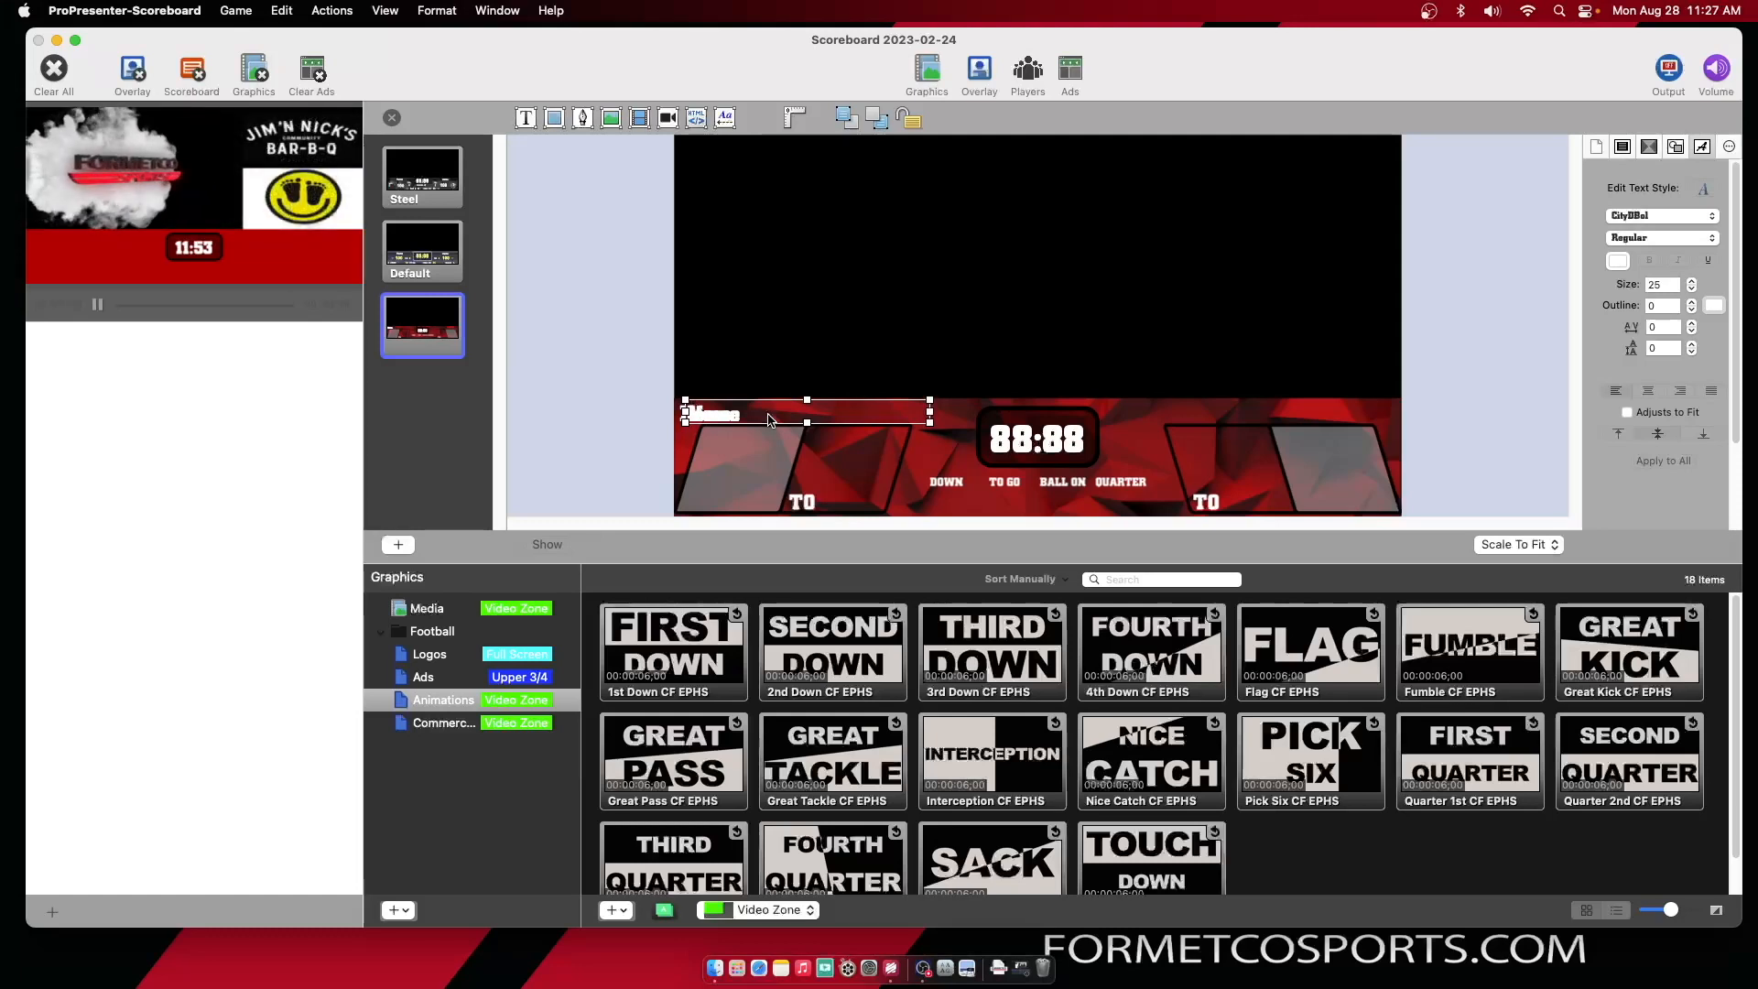
{"action": "key", "text": "shift+Right"}
{"action": "key", "text": "shift+Right"}
{"action": "key", "text": "shift+Right"}
{"action": "key", "text": "shift+Right"}
{"action": "key", "text": "shift+Right"}
{"action": "key", "text": "shift+Right"}
{"action": "key", "text": "shift+Right"}
{"action": "key", "text": "shift+Right"}
{"action": "key", "text": "shift+Right"}
{"action": "key", "text": "shift+Right"}
{"action": "key", "text": "shift+Right"}
{"action": "key", "text": "shift+Right"}
{"action": "key", "text": "shift+Right"}
{"action": "key", "text": "shift+Right"}
{"action": "key", "text": "shift+Right"}
{"action": "key", "text": "shift+Right"}
{"action": "key", "text": "shift+Right"}
{"action": "key", "text": "shift+Right"}
{"action": "key", "text": "shift+Right"}
{"action": "key", "text": "shift+Right"}
{"action": "key", "text": "shift+Right"}
{"action": "key", "text": "shift+Right"}
{"action": "key", "text": "shift+Right"}
{"action": "key", "text": "shift+Right"}
{"action": "key", "text": "shift+Right"}
{"action": "key", "text": "shift+Right"}
{"action": "key", "text": "shift+Right"}
{"action": "key", "text": "shift+Right"}
{"action": "key", "text": "shift+Right"}
{"action": "key", "text": "shift+Right"}
{"action": "key", "text": "shift+Right"}
{"action": "key", "text": "shift+Right"}
{"action": "key", "text": "shift+Right"}
{"action": "key", "text": "shift+Right"}
{"action": "key", "text": "shift+Right"}
{"action": "key", "text": "Right"}
{"action": "key", "text": "Right"}
{"action": "key", "text": "Right"}
{"action": "key", "text": "Right"}
{"action": "key", "text": "Right"}
{"action": "key", "text": "Right"}
{"action": "key", "text": "Right"}
{"action": "key", "text": "Right"}
{"action": "key", "text": "Right"}
{"action": "key", "text": "Right"}
{"action": "key", "text": "Right"}
{"action": "key", "text": "Right"}
{"action": "key", "text": "Right"}
{"action": "key", "text": "Right"}
{"action": "key", "text": "Right"}
{"action": "key", "text": "Right"}
{"action": "key", "text": "Right"}
{"action": "key", "text": "Right"}
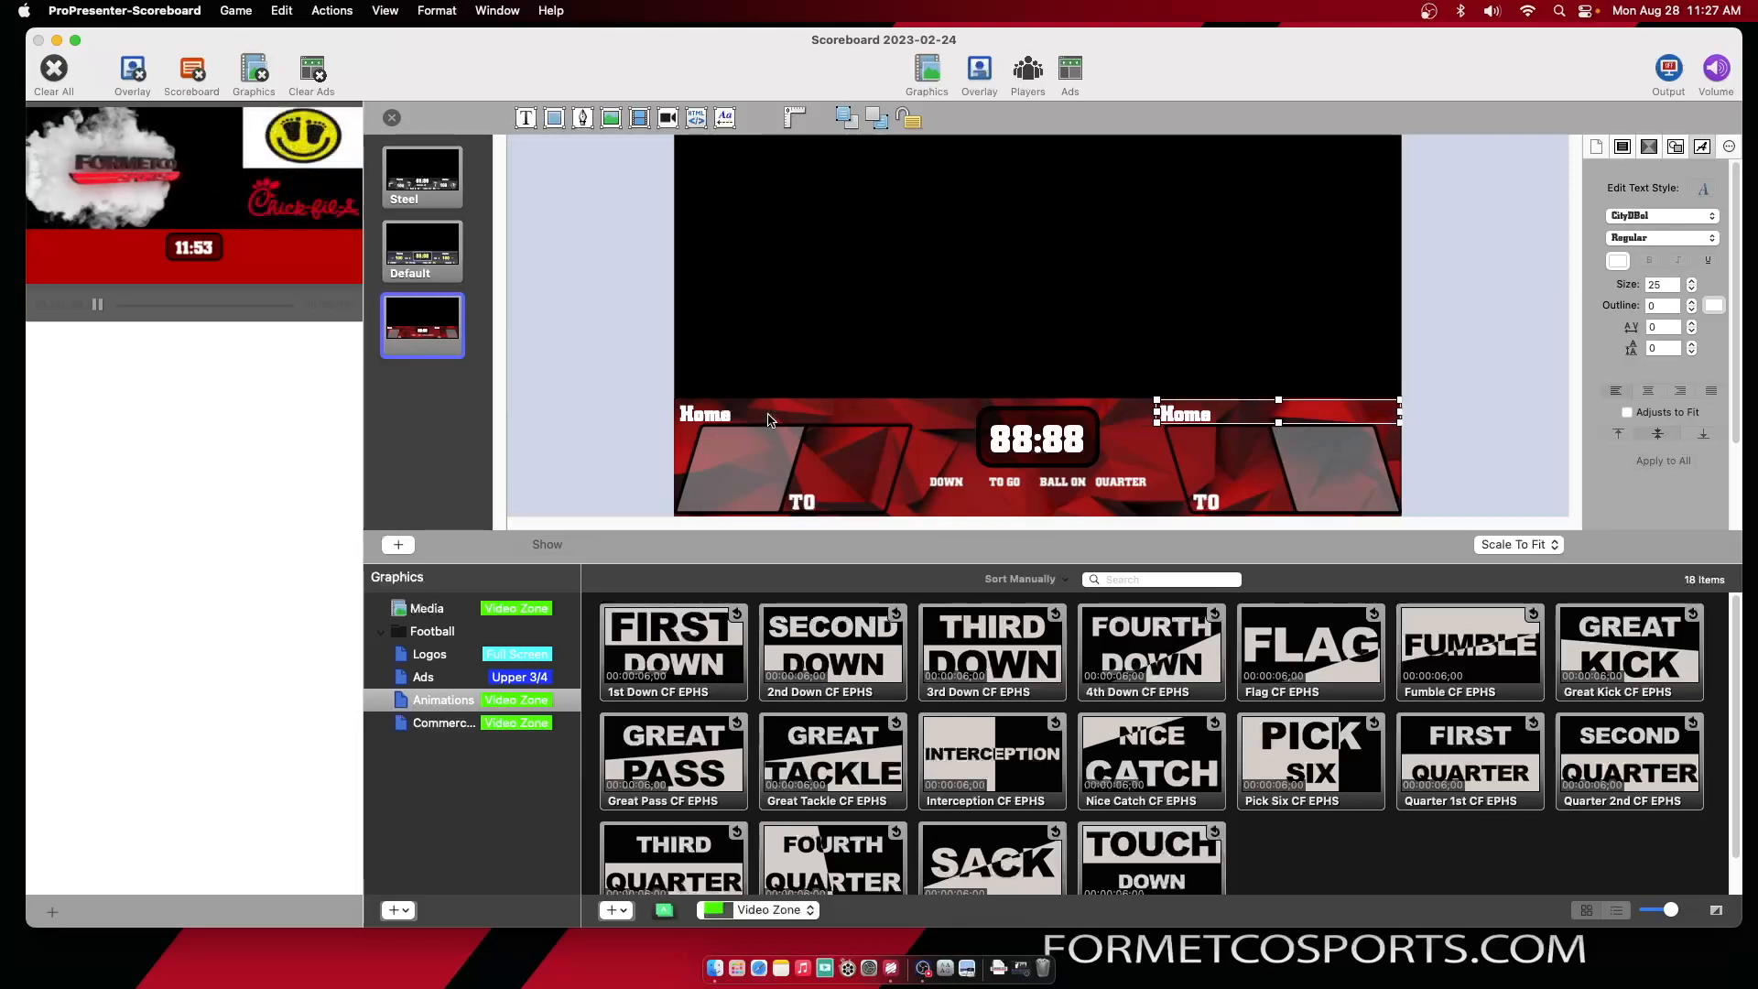
{"action": "left_click", "coordinate": [1163, 364]}
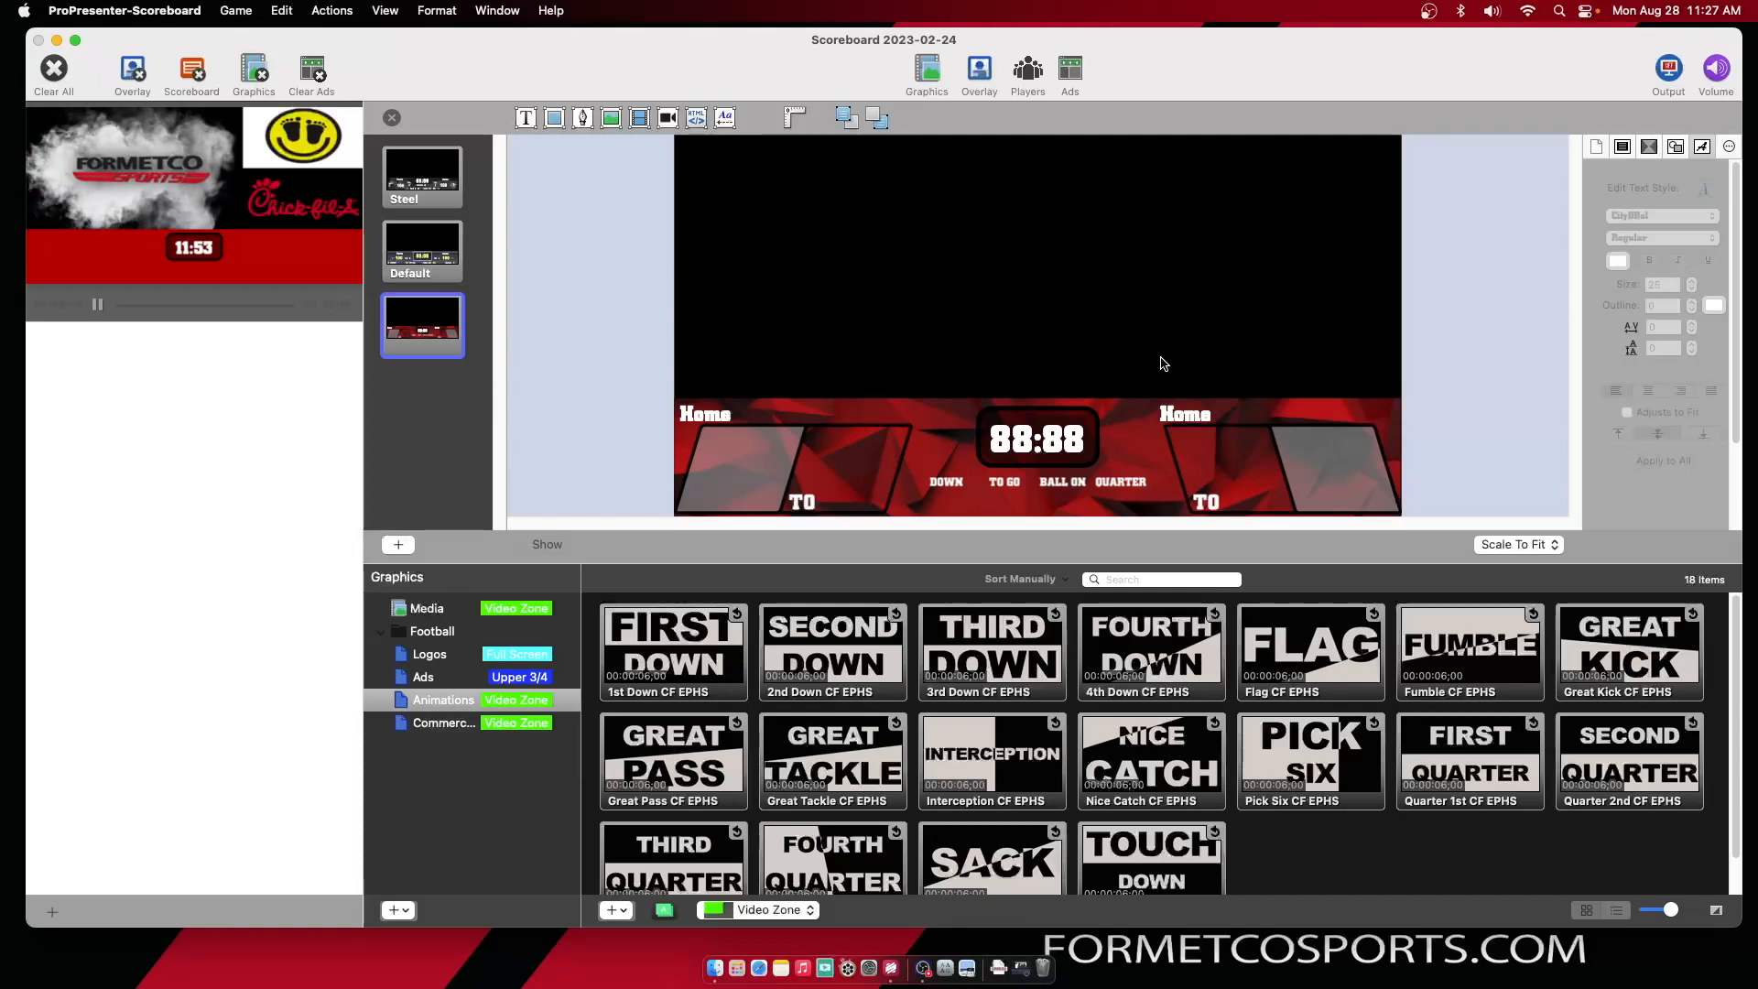
Right-align the duplicated text box and change its text to "Visitor"
{"action": "left_click", "coordinate": [1202, 421]}
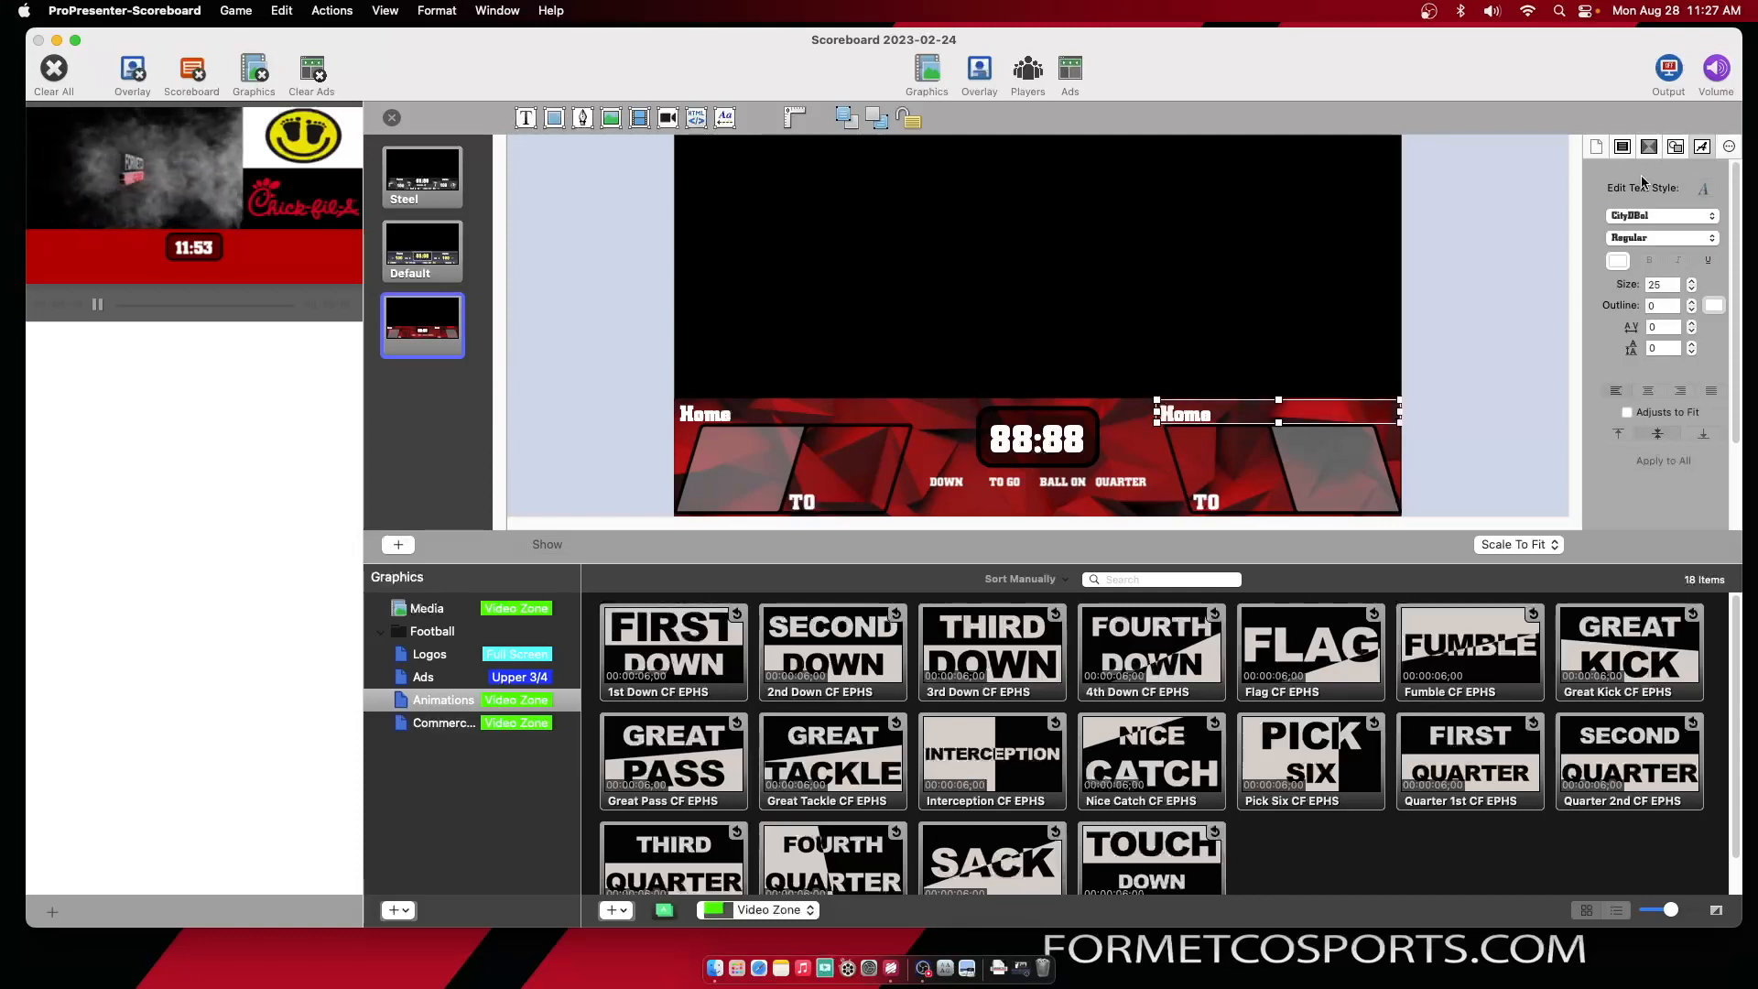
{"action": "left_click", "coordinate": [1683, 394]}
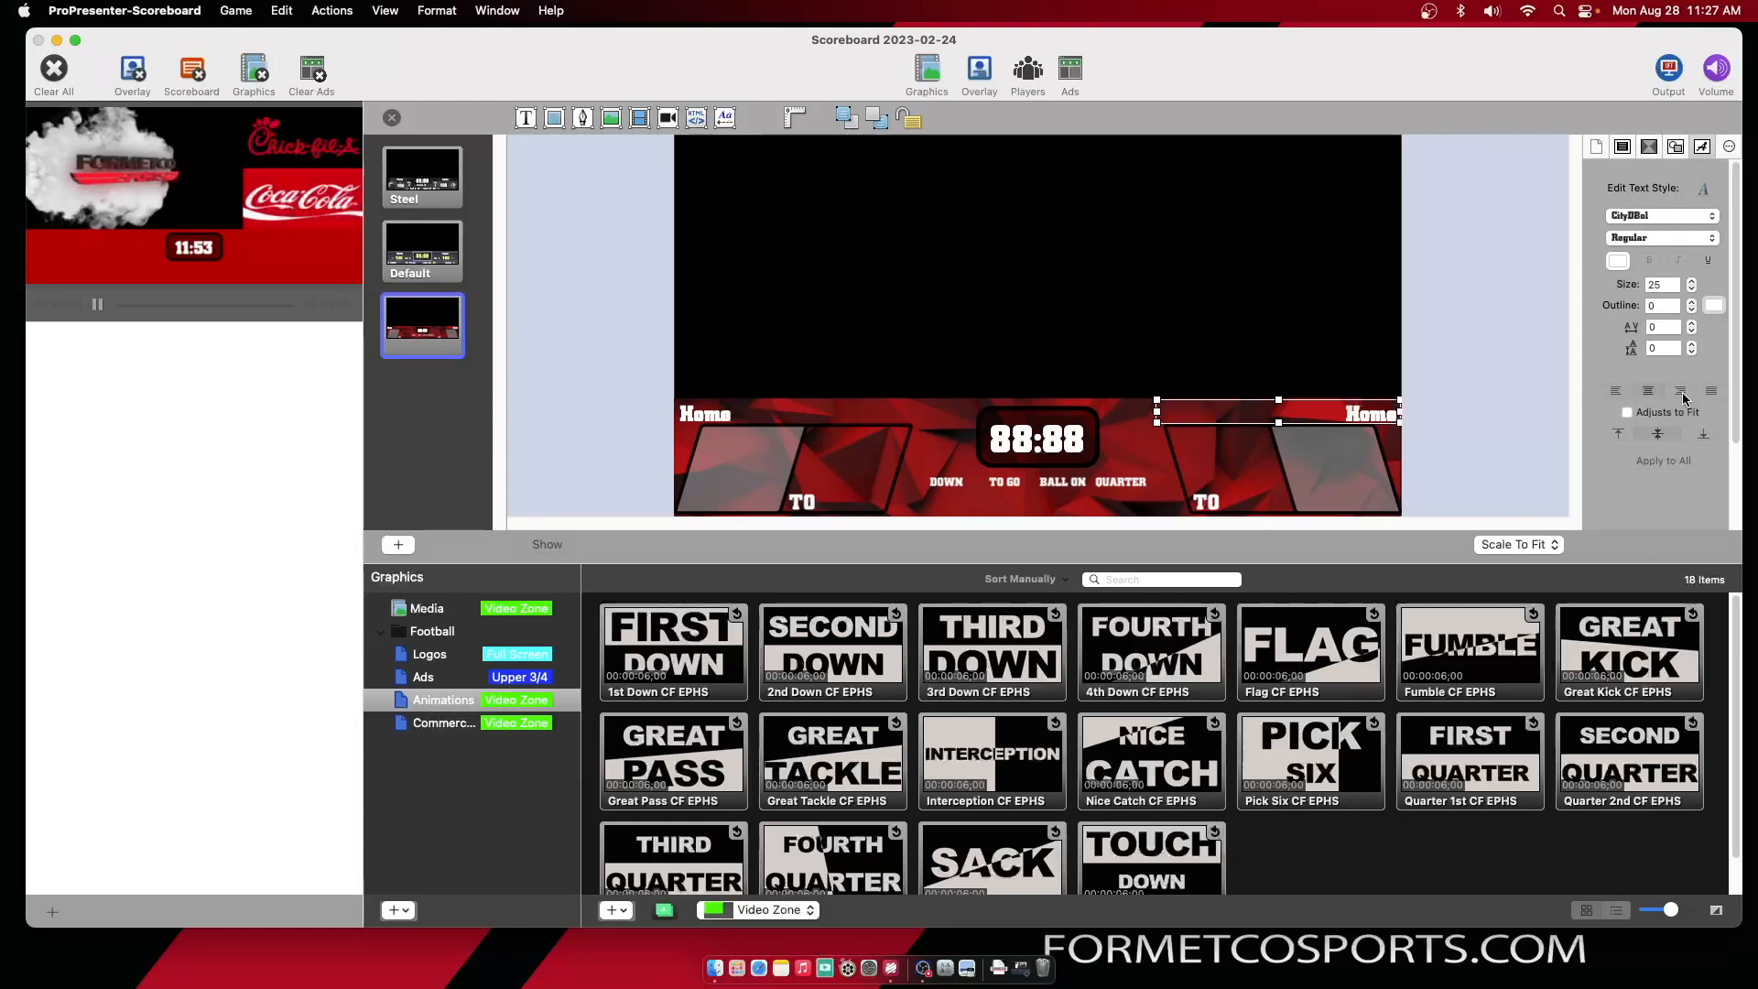
{"action": "double_click", "coordinate": [1369, 413]}
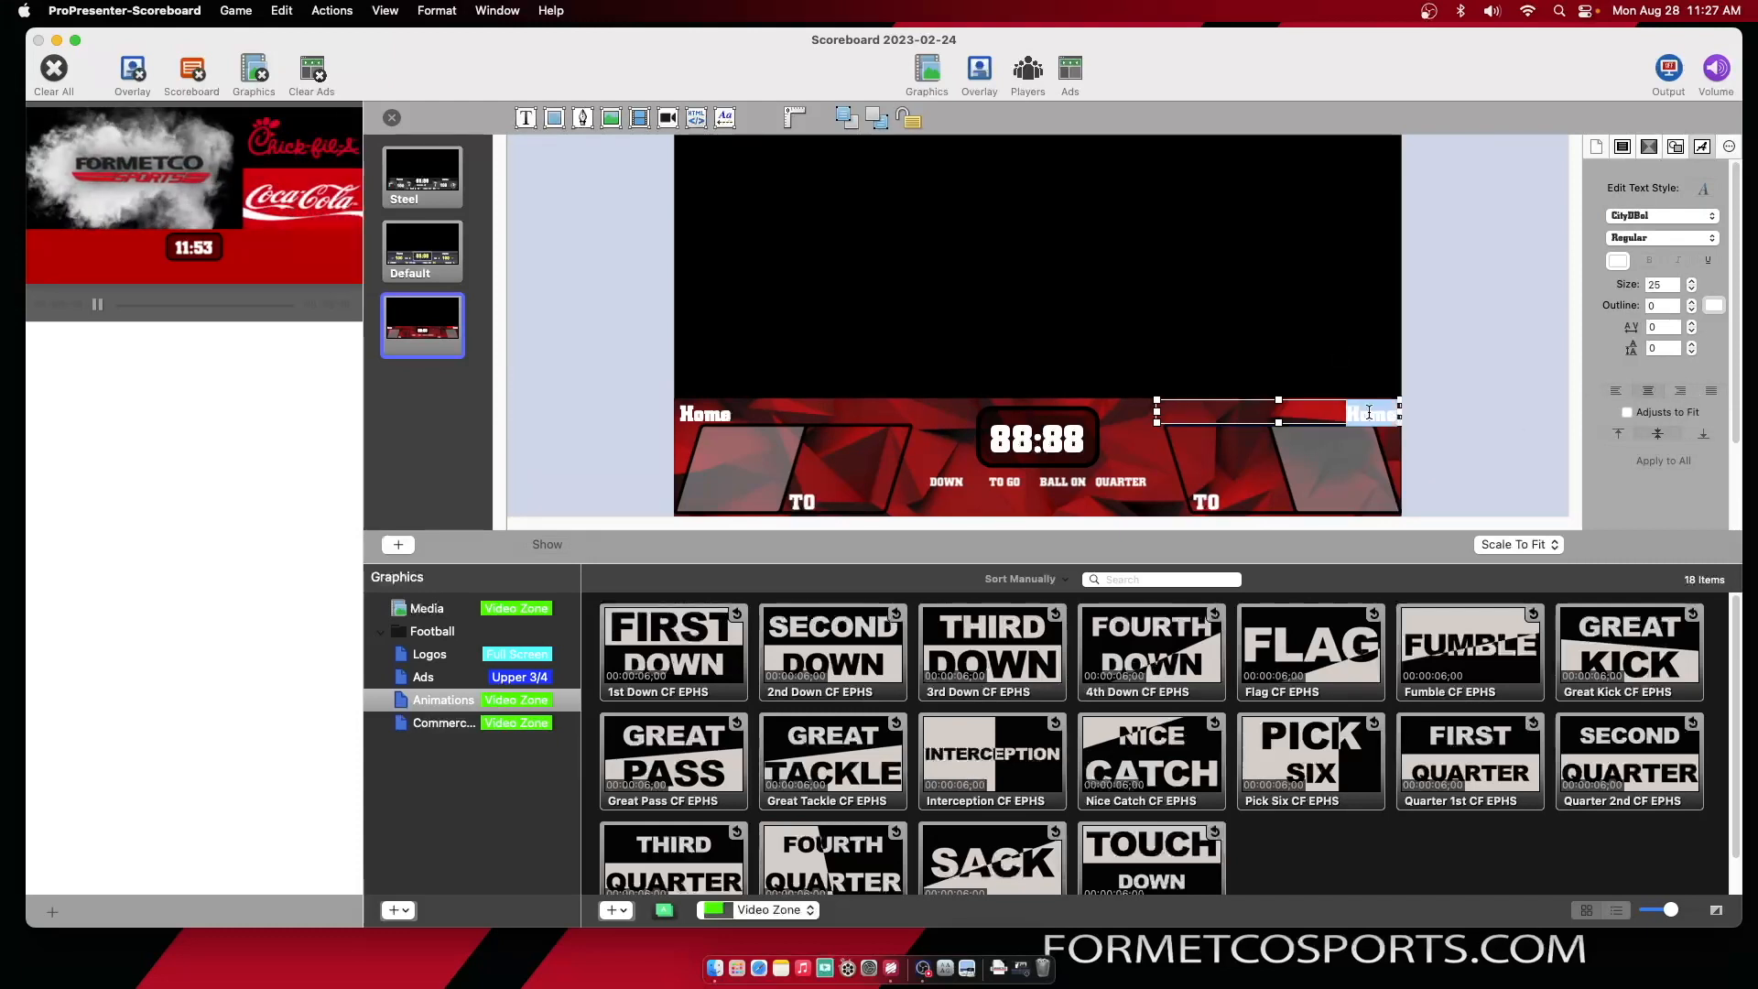
{"action": "type", "text": "Visito"}
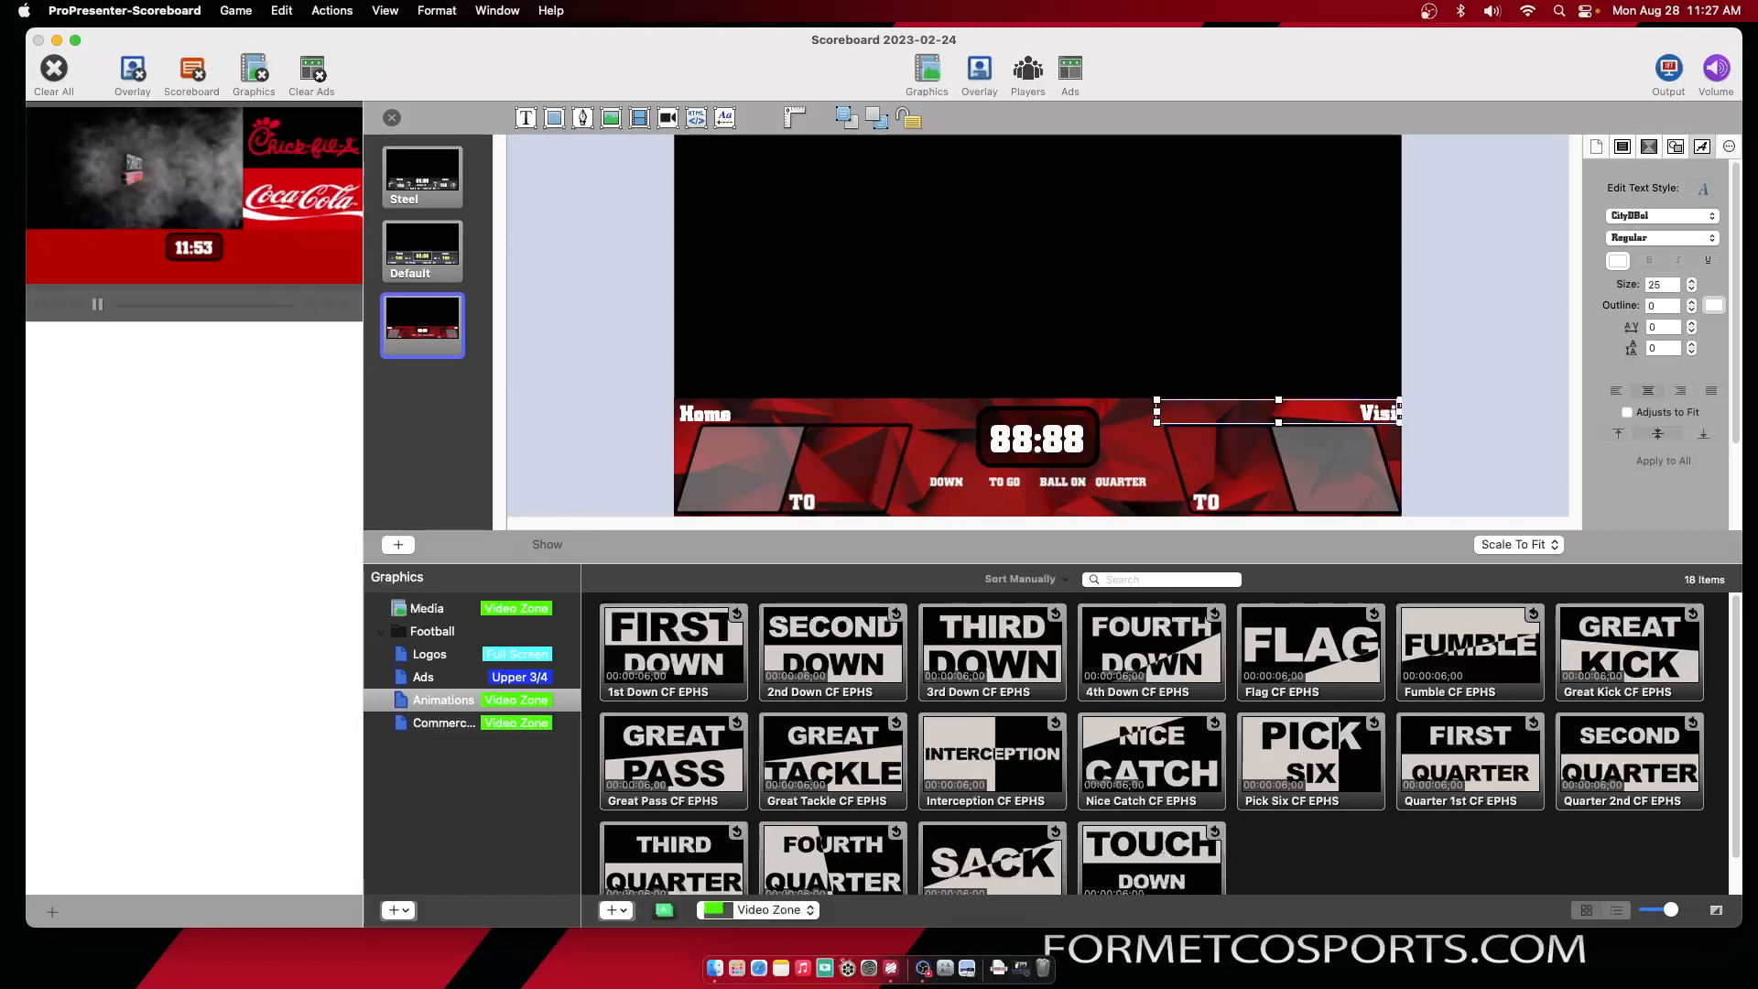
{"action": "type", "text": "rs"}
{"action": "key", "text": "BackSpace"}
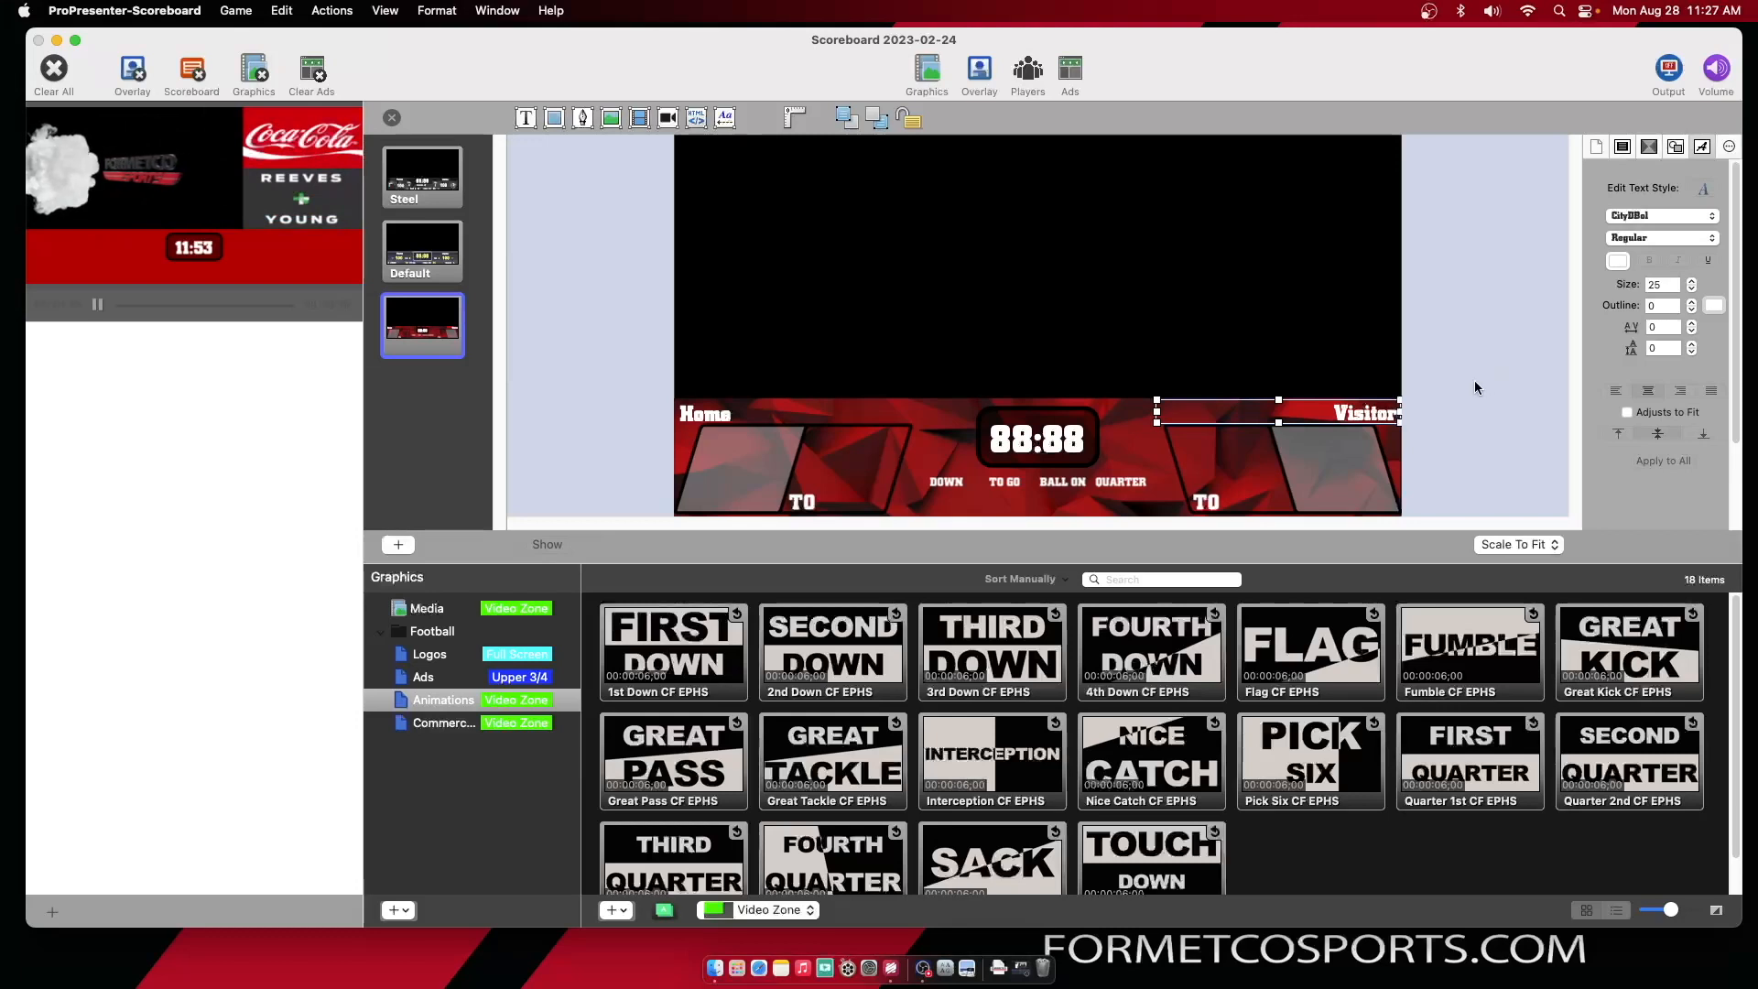
{"action": "left_click", "coordinate": [1474, 381]}
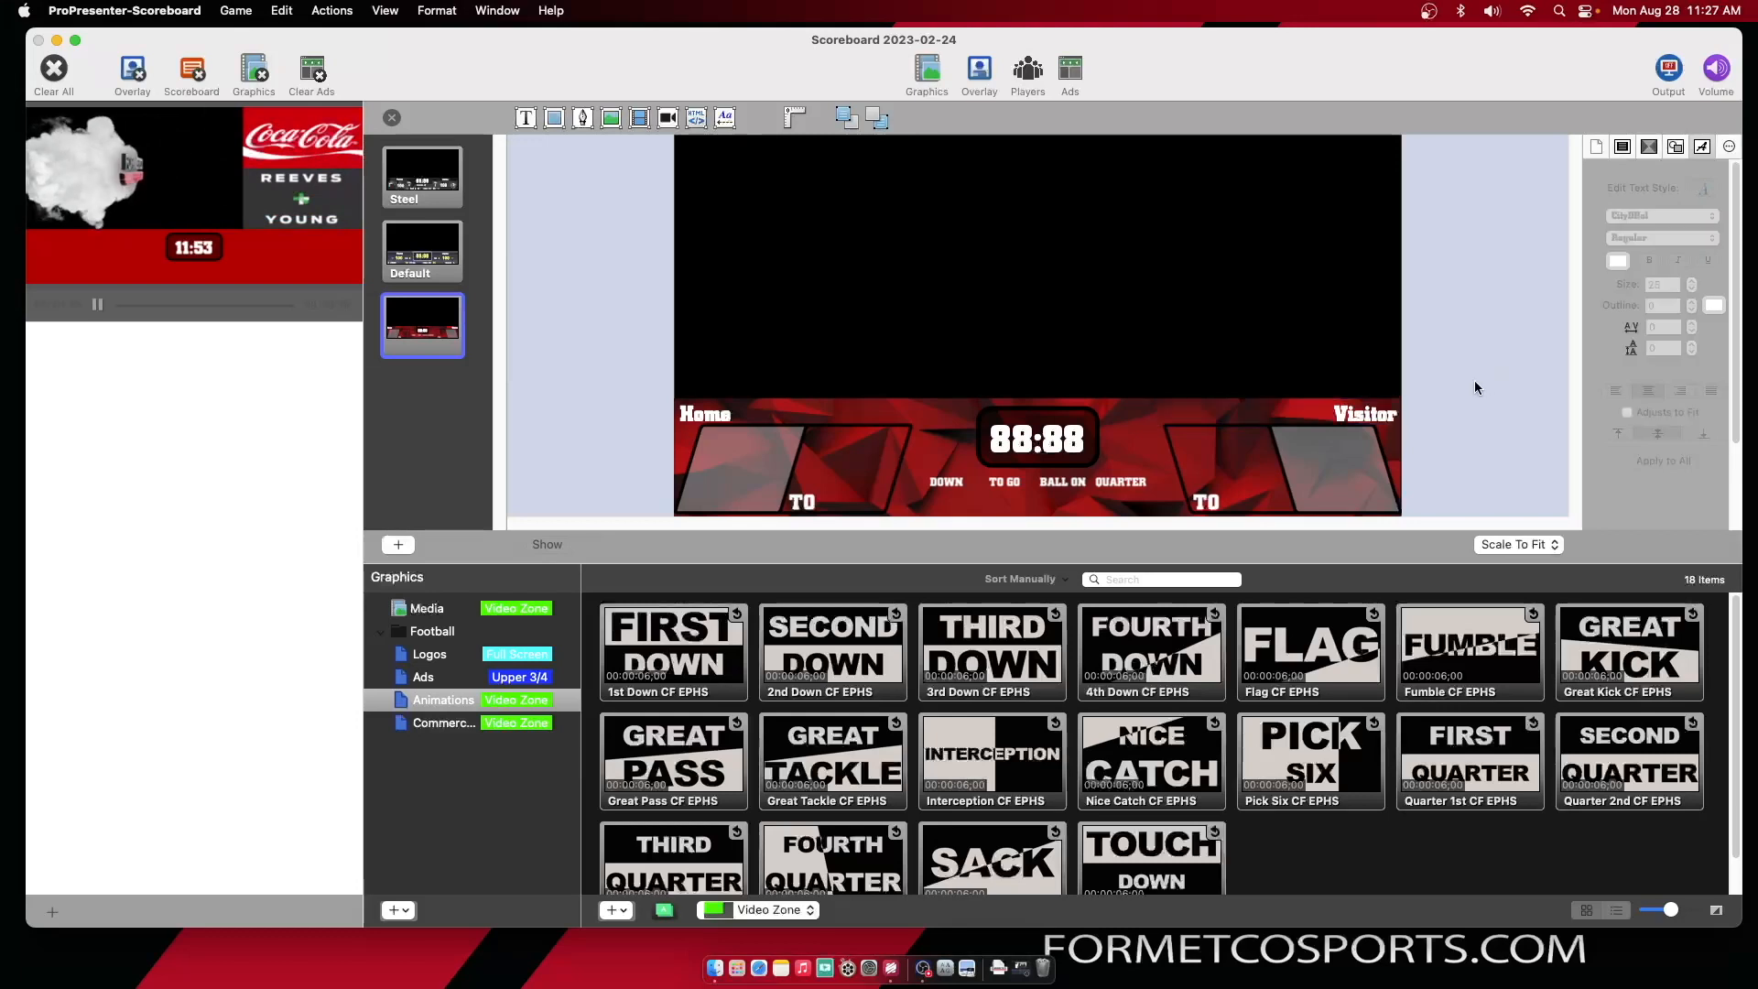
Link the Visitor text box to the visitor team's Name data
{"action": "left_click", "coordinate": [1367, 415]}
{"action": "left_click", "coordinate": [1676, 147]}
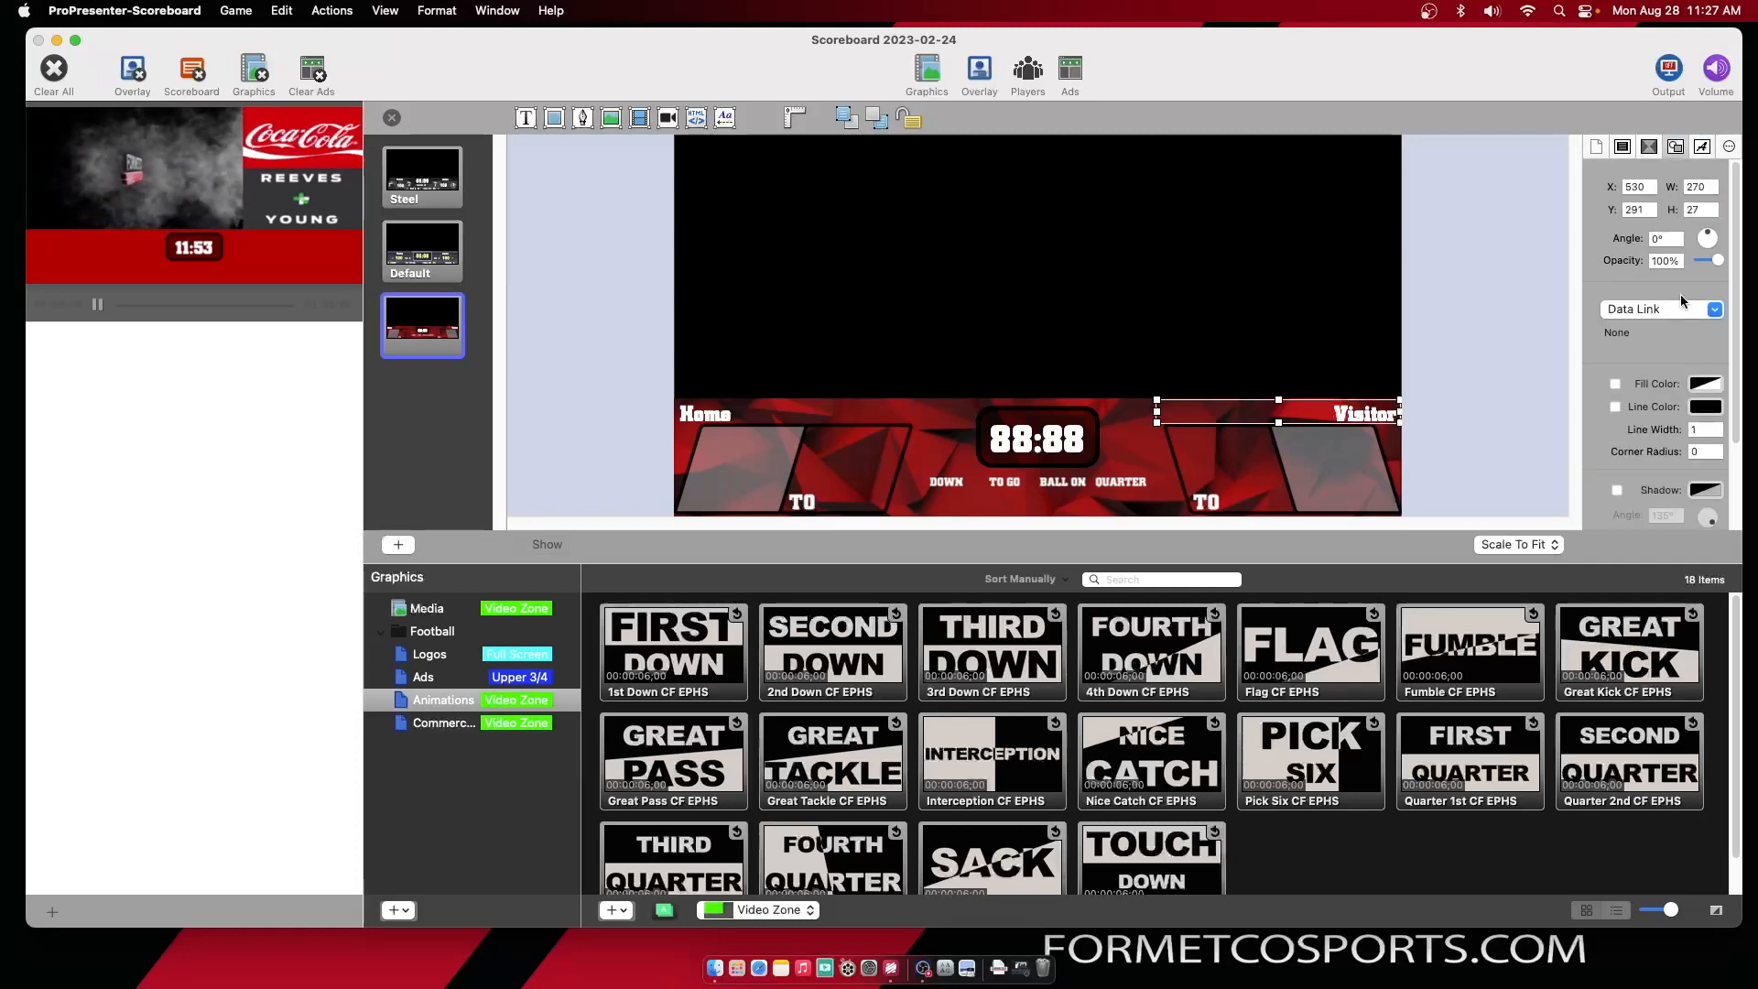
{"action": "left_click", "coordinate": [1684, 316]}
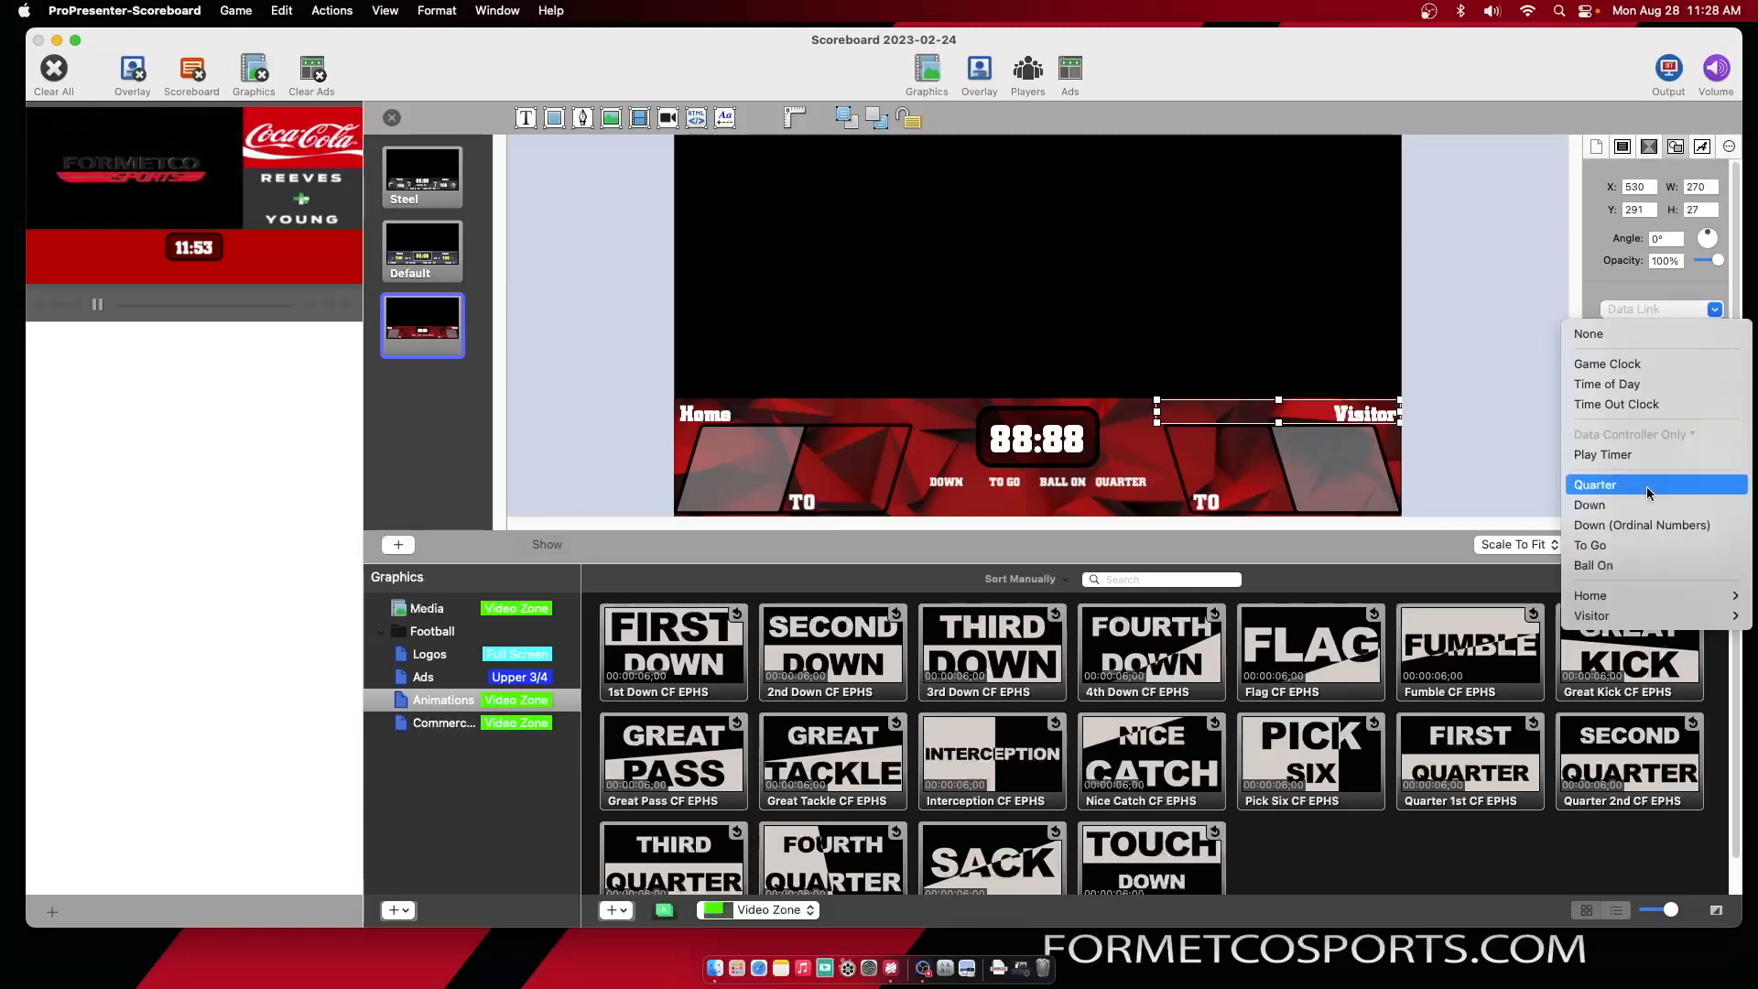
{"action": "mouse_move", "coordinate": [1630, 615]}
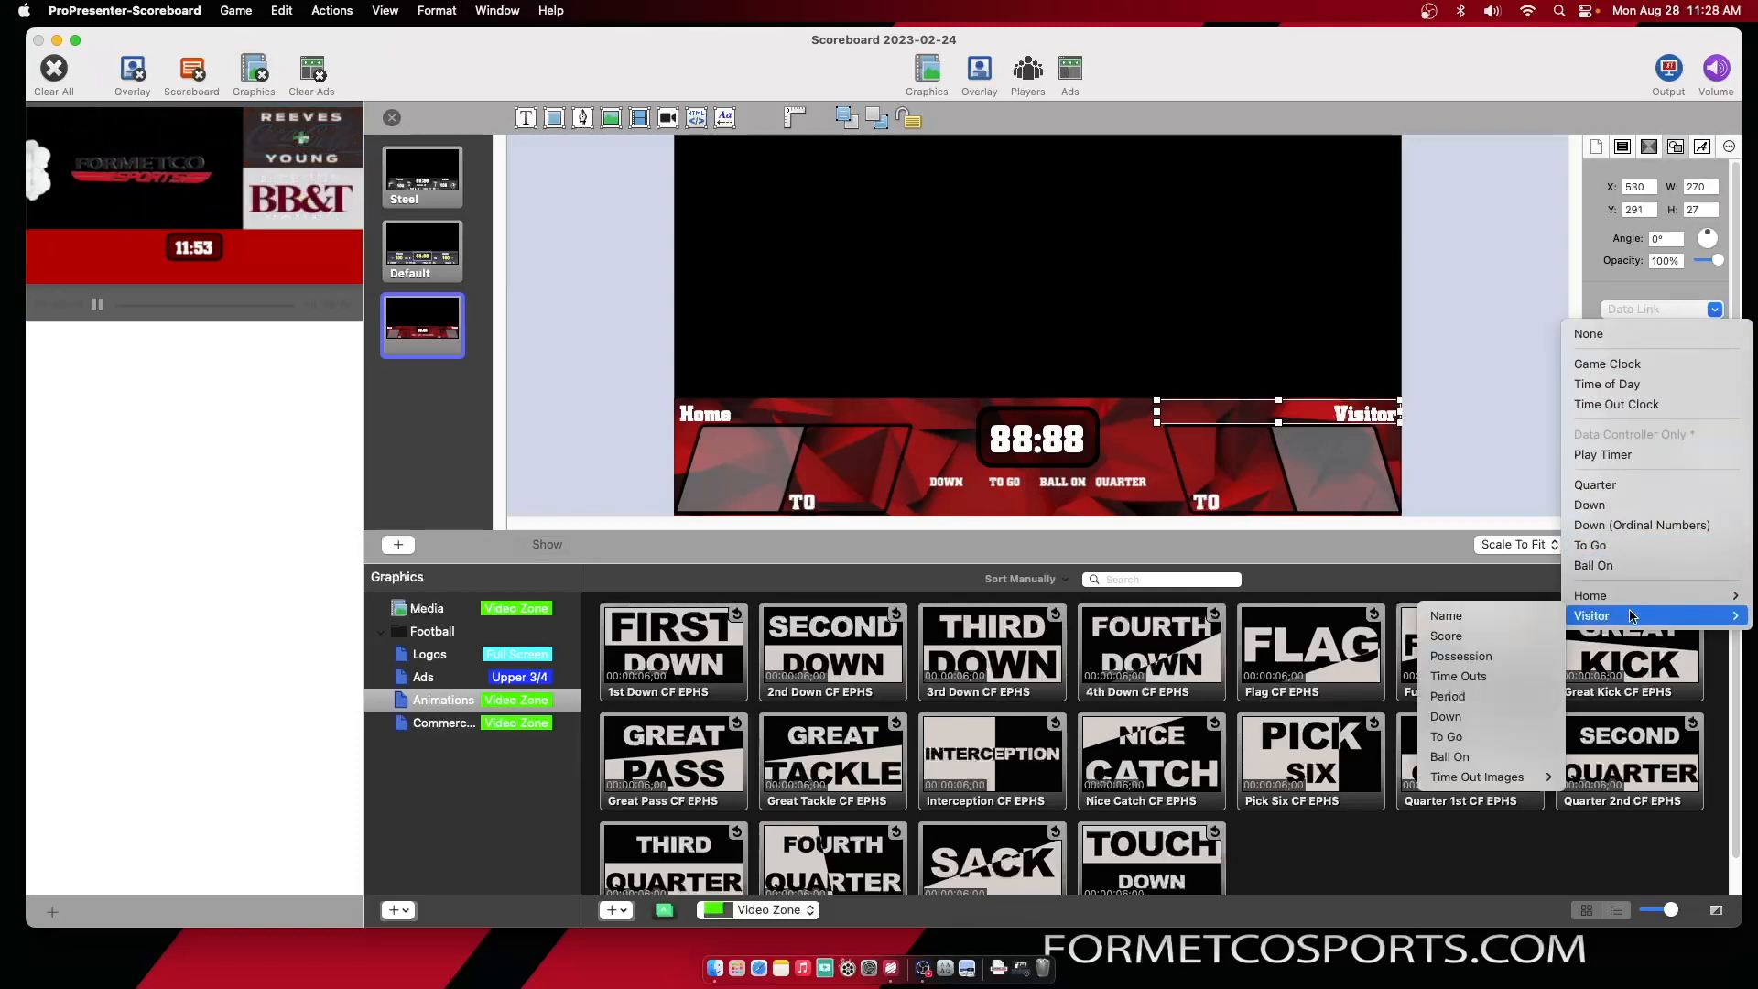
{"action": "left_click", "coordinate": [1492, 615]}
Link the Home text box to the home team's Name data
{"action": "left_click", "coordinate": [838, 416]}
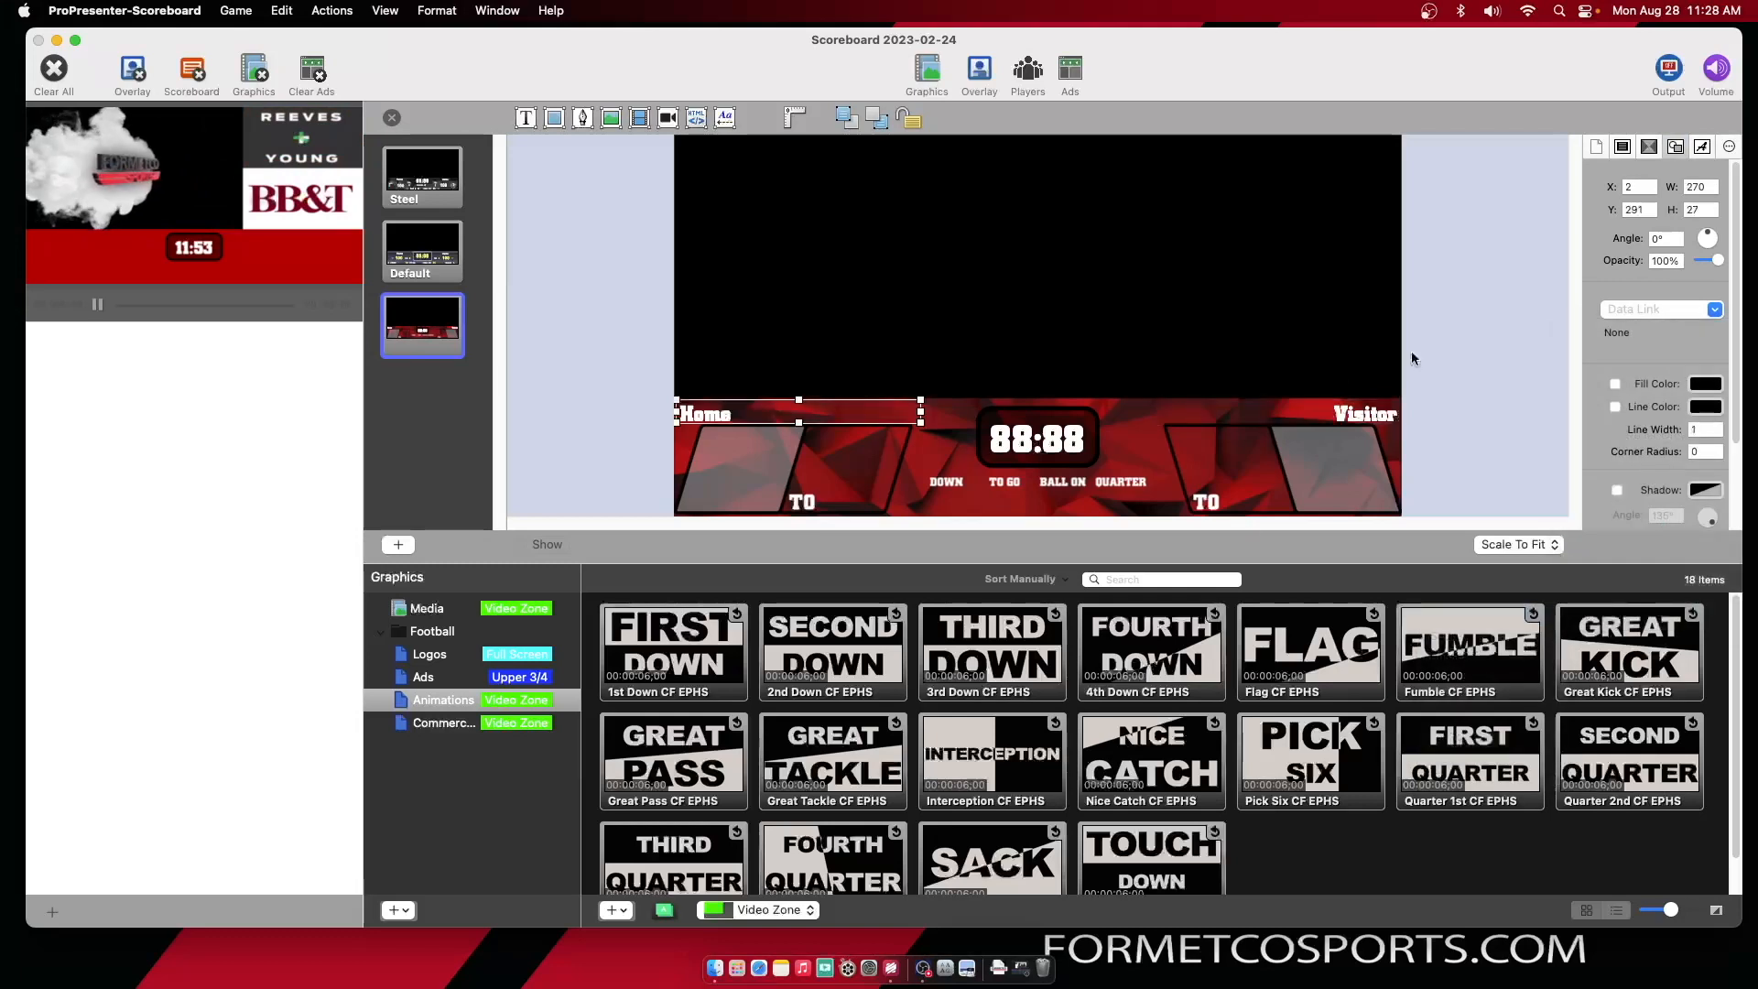
{"action": "left_click", "coordinate": [1680, 312]}
{"action": "mouse_move", "coordinate": [1611, 595]}
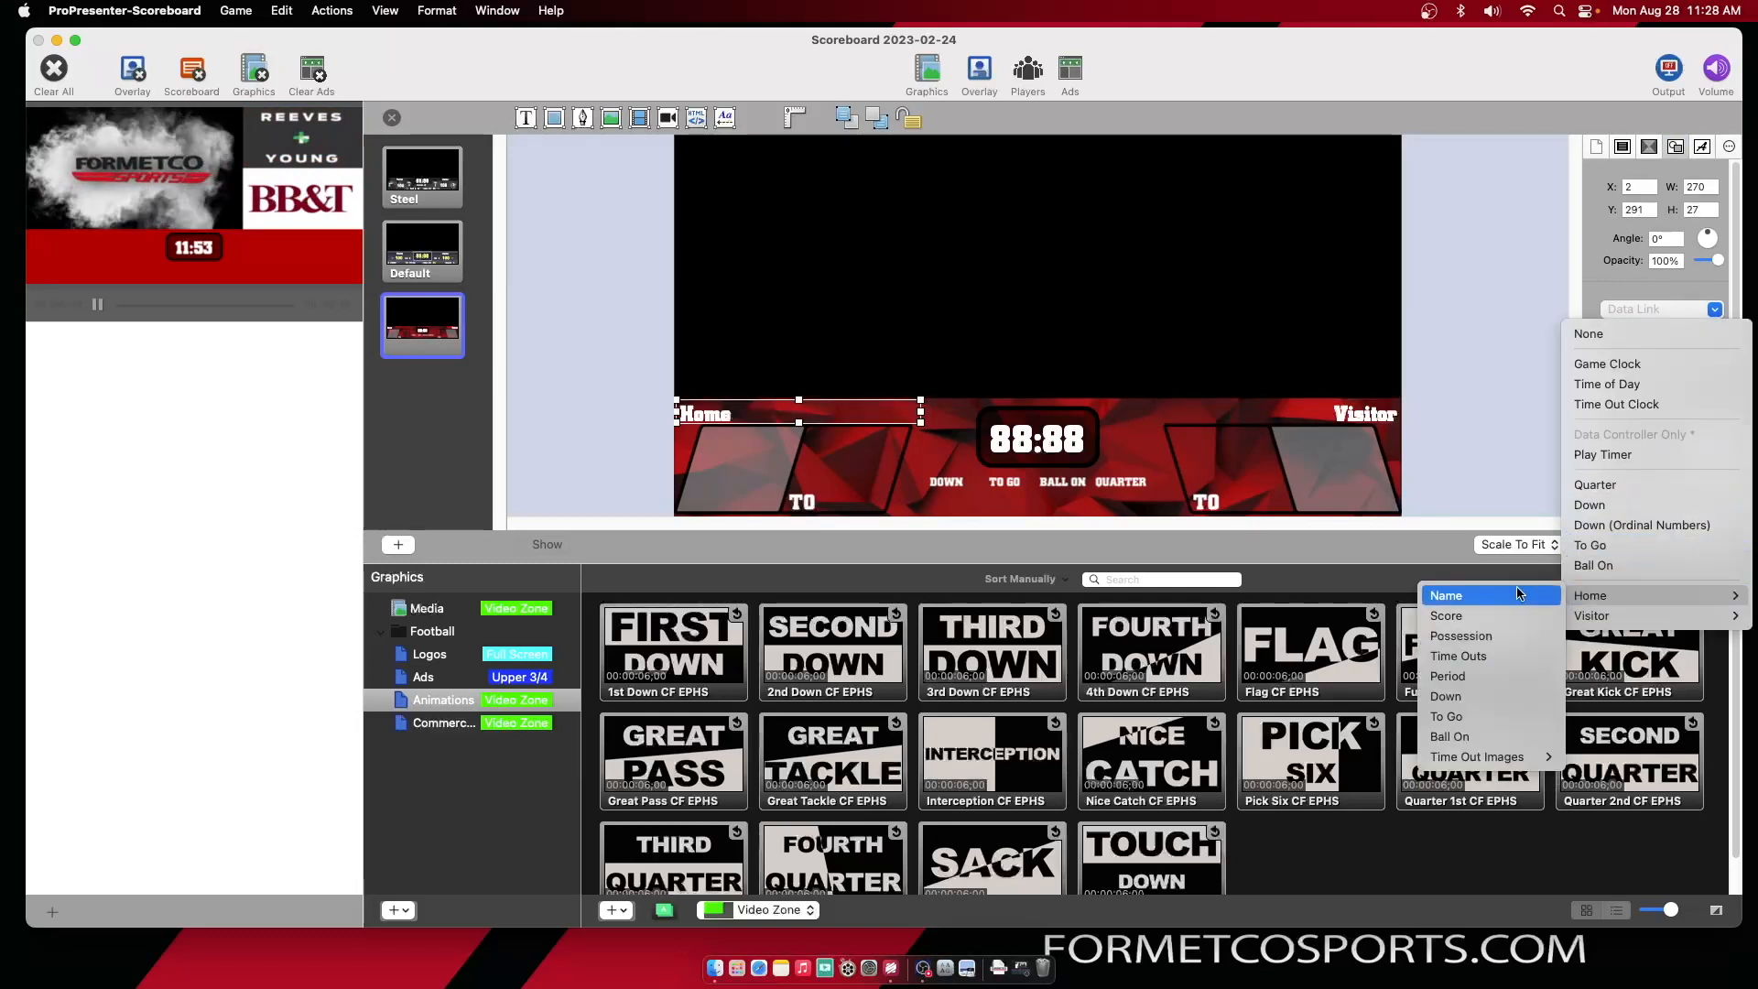
{"action": "left_click", "coordinate": [1456, 612]}
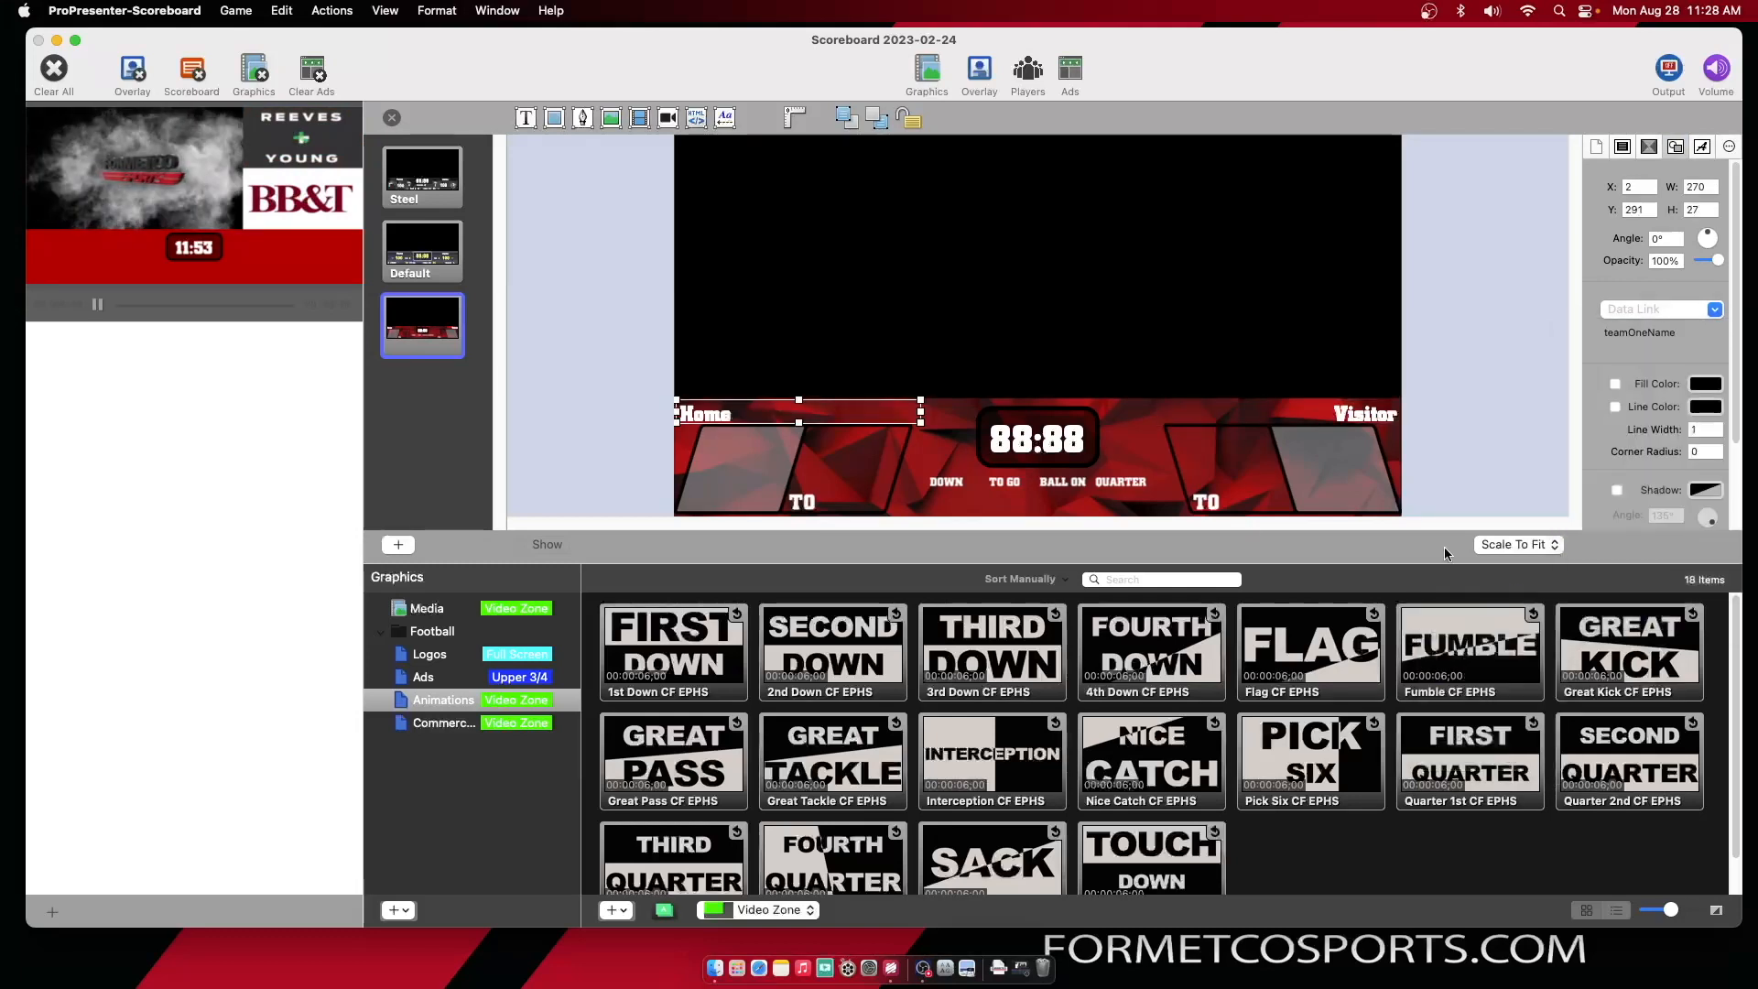
{"action": "left_click", "coordinate": [1117, 343]}
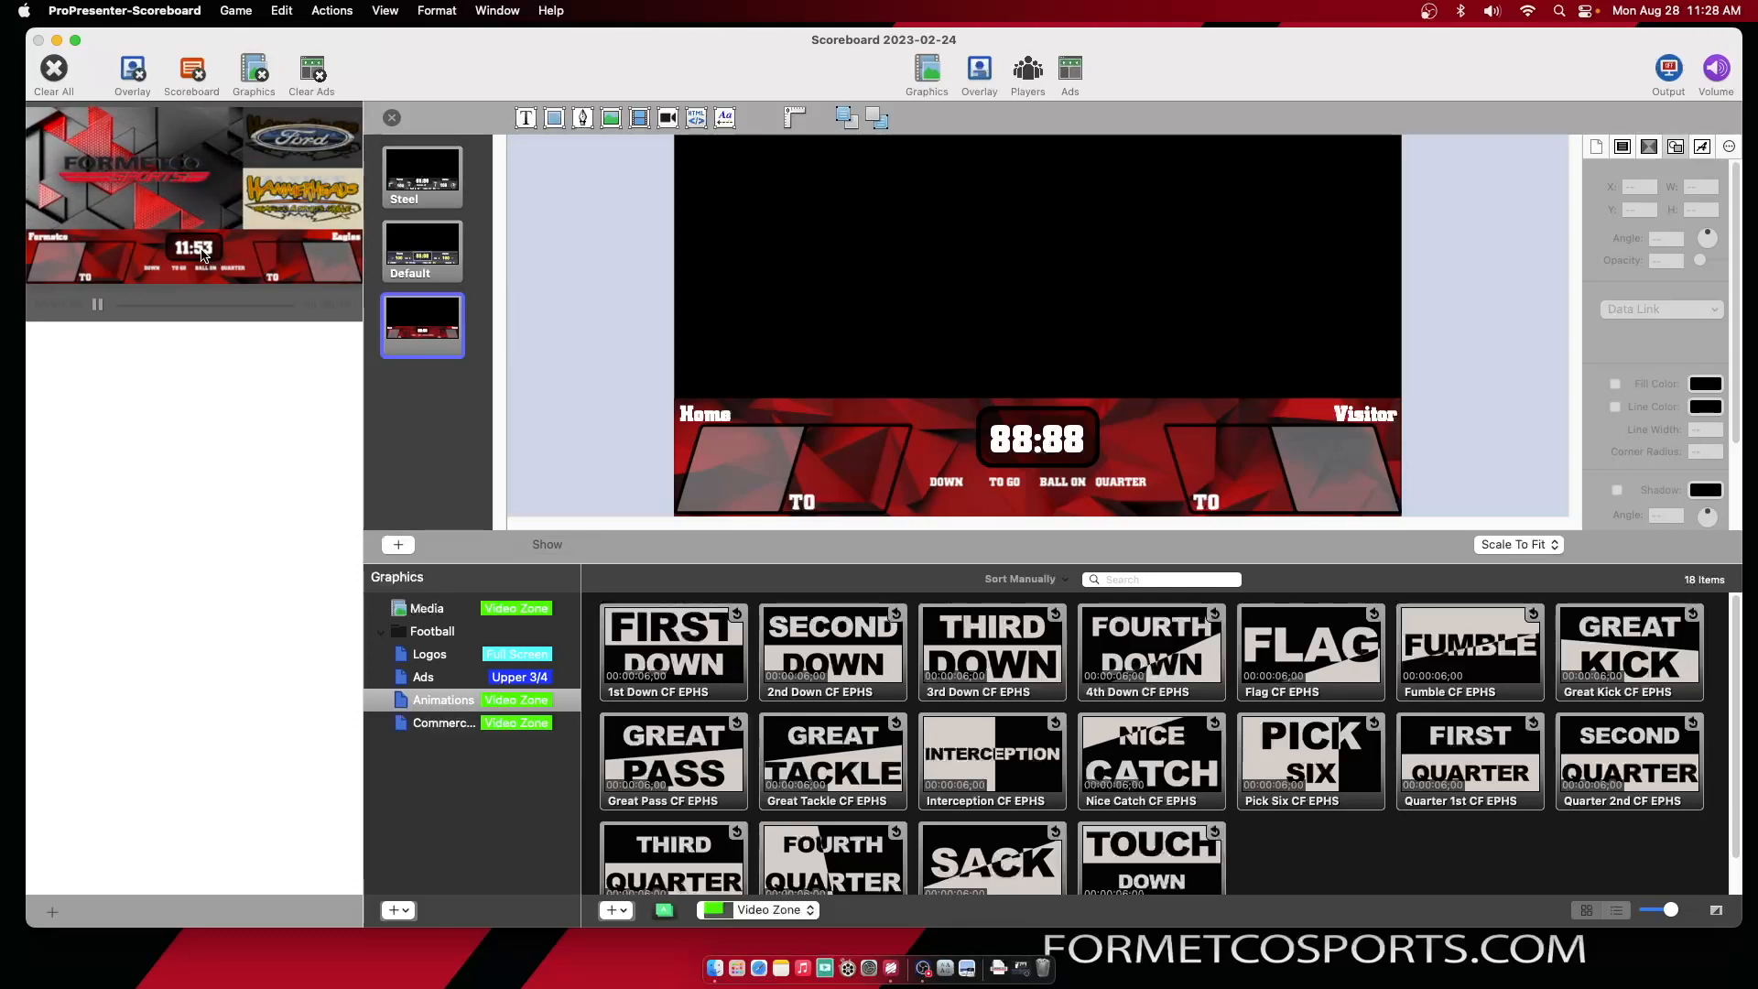
Add a centre-aligned text box reading "88" in the home score box, about 99 wide and 57 high at about X 140, Y 322
{"action": "left_click", "coordinate": [525, 118]}
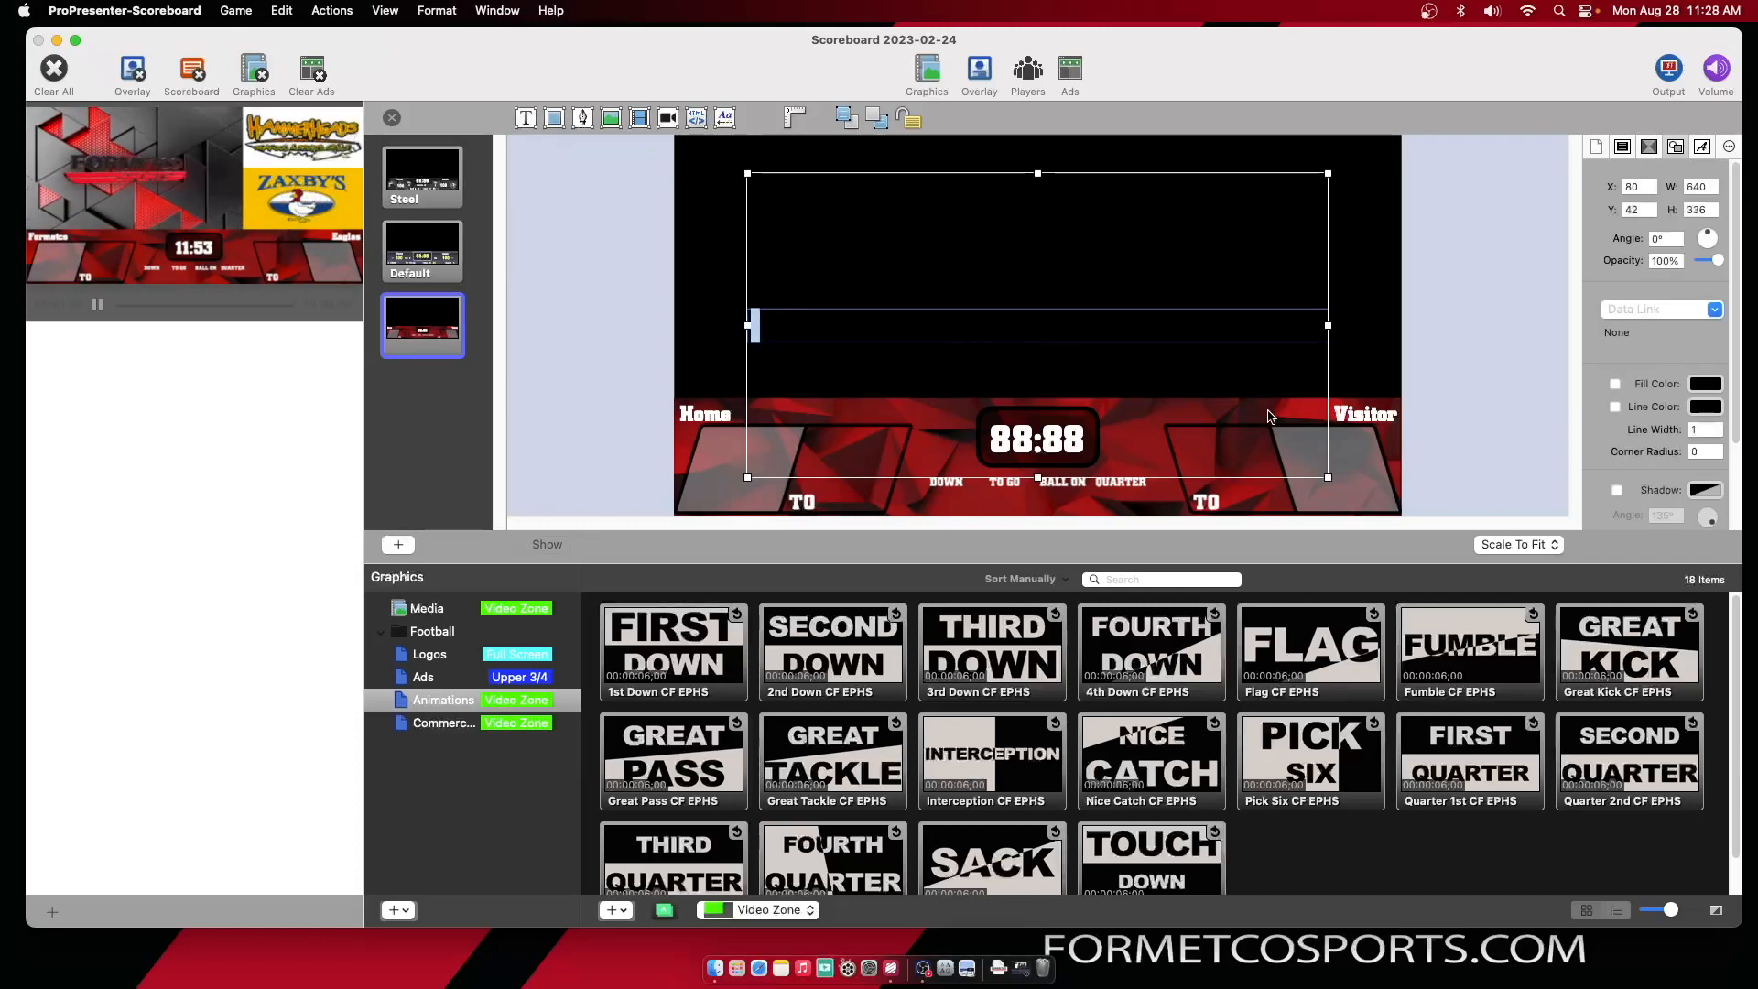
{"action": "left_click_drag", "start_coordinate": [1326, 476], "coordinate": [845, 479]}
{"action": "double_click", "coordinate": [846, 461]}
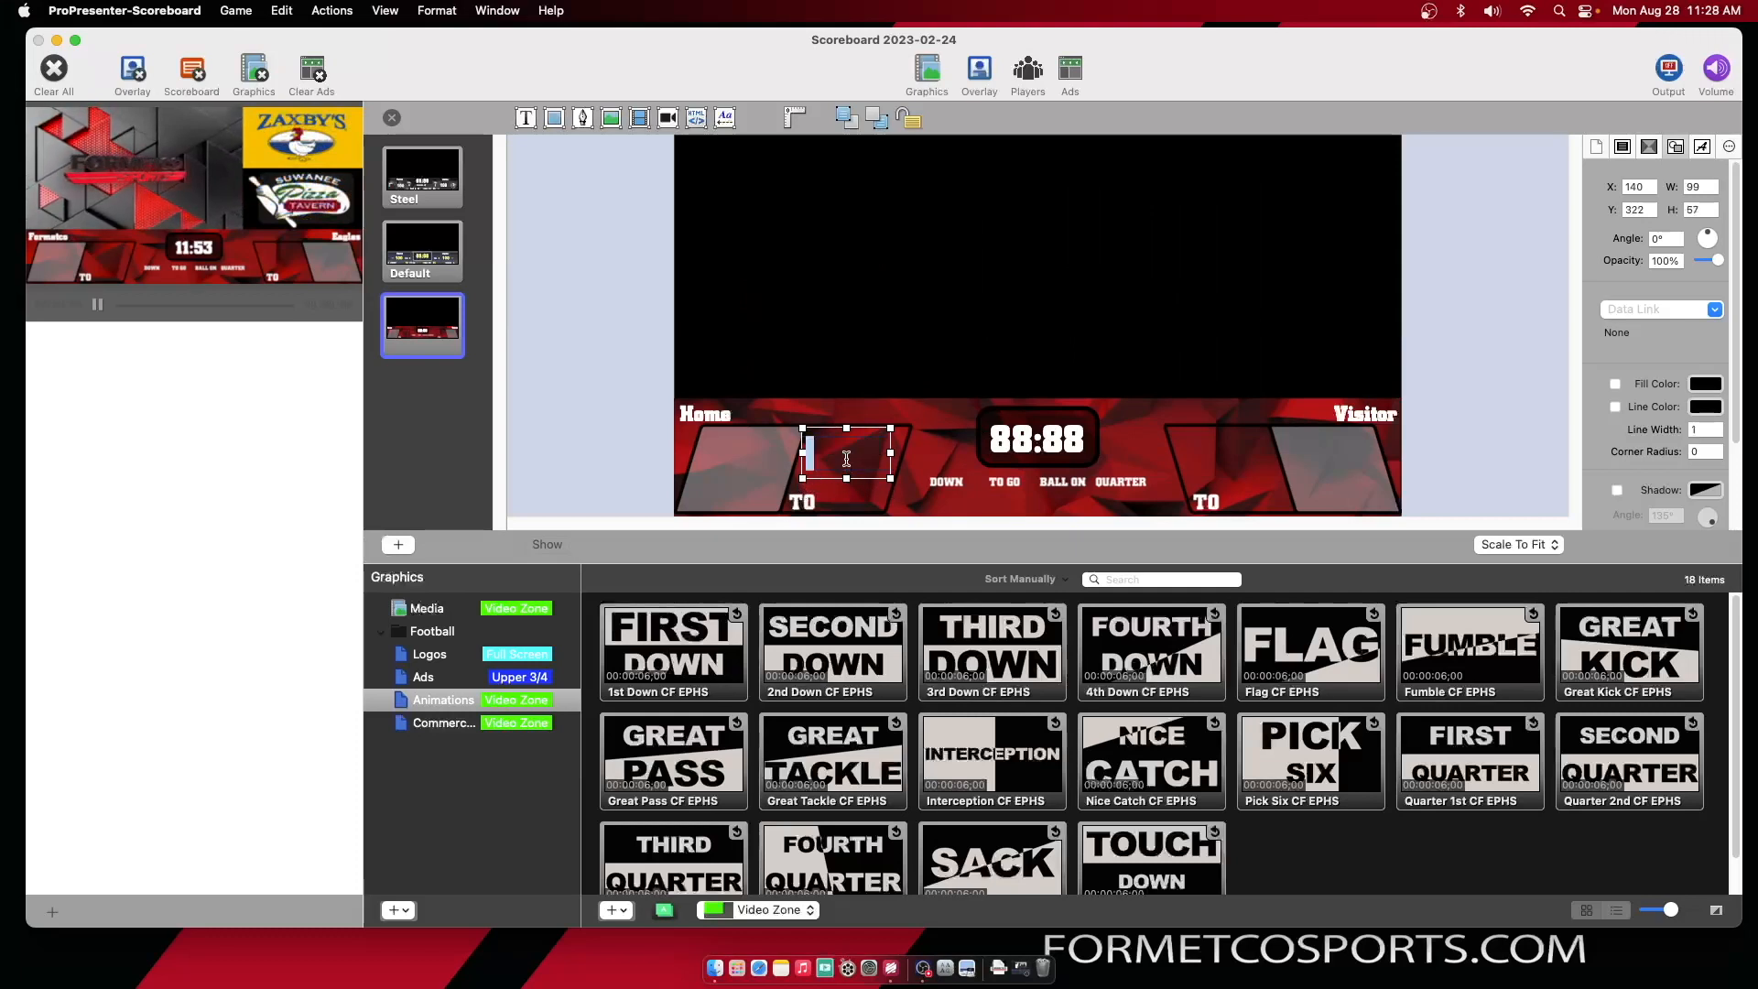
{"action": "type", "text": "88"}
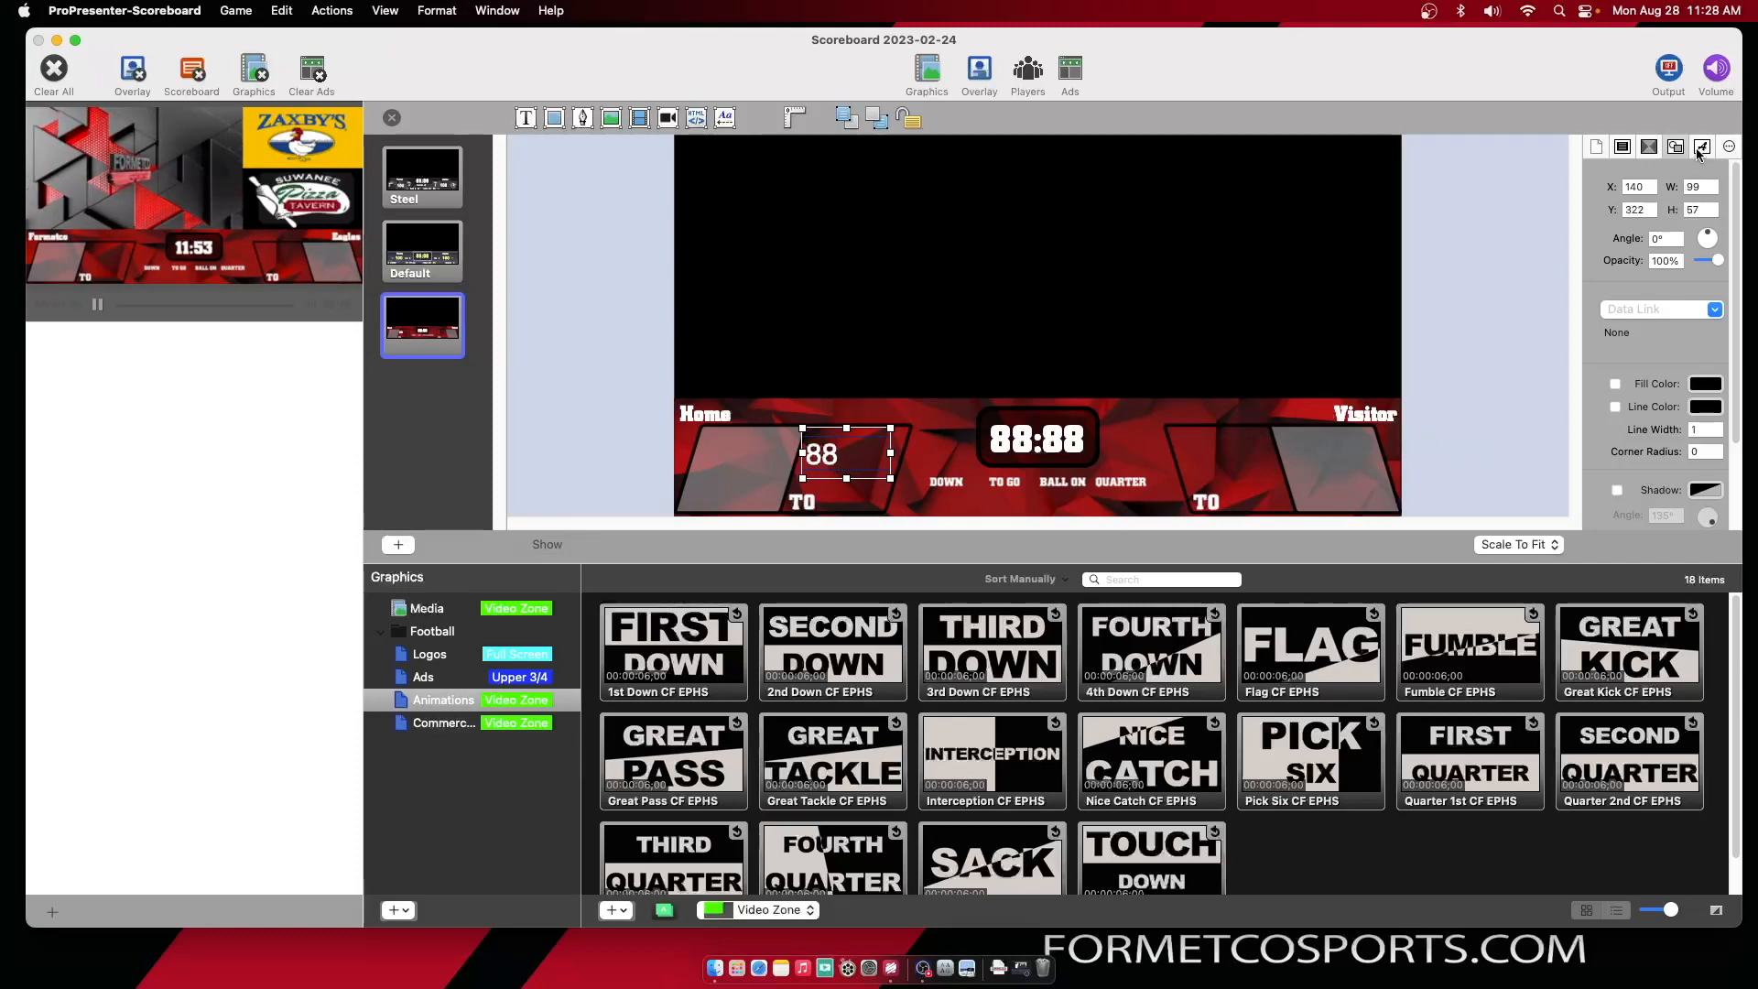
{"action": "left_click", "coordinate": [1700, 149]}
{"action": "left_click", "coordinate": [1647, 392]}
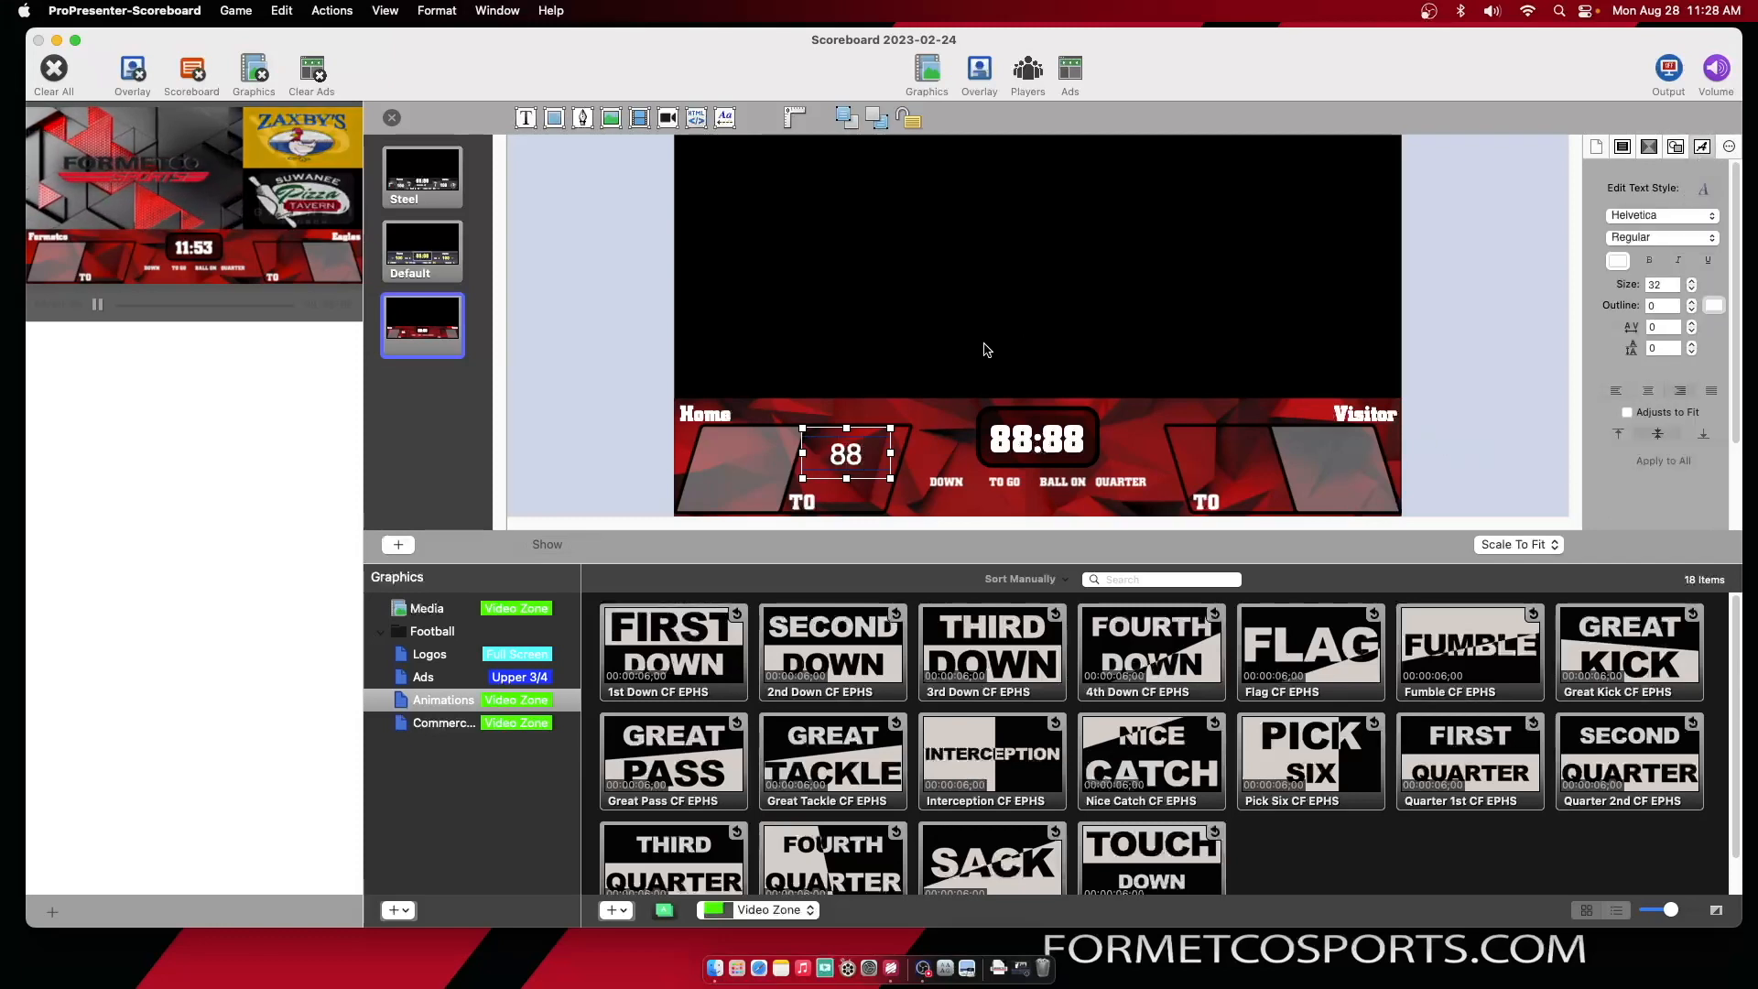
Change the font of the home score text "88" to CityDBol
{"action": "left_click", "coordinate": [1700, 216]}
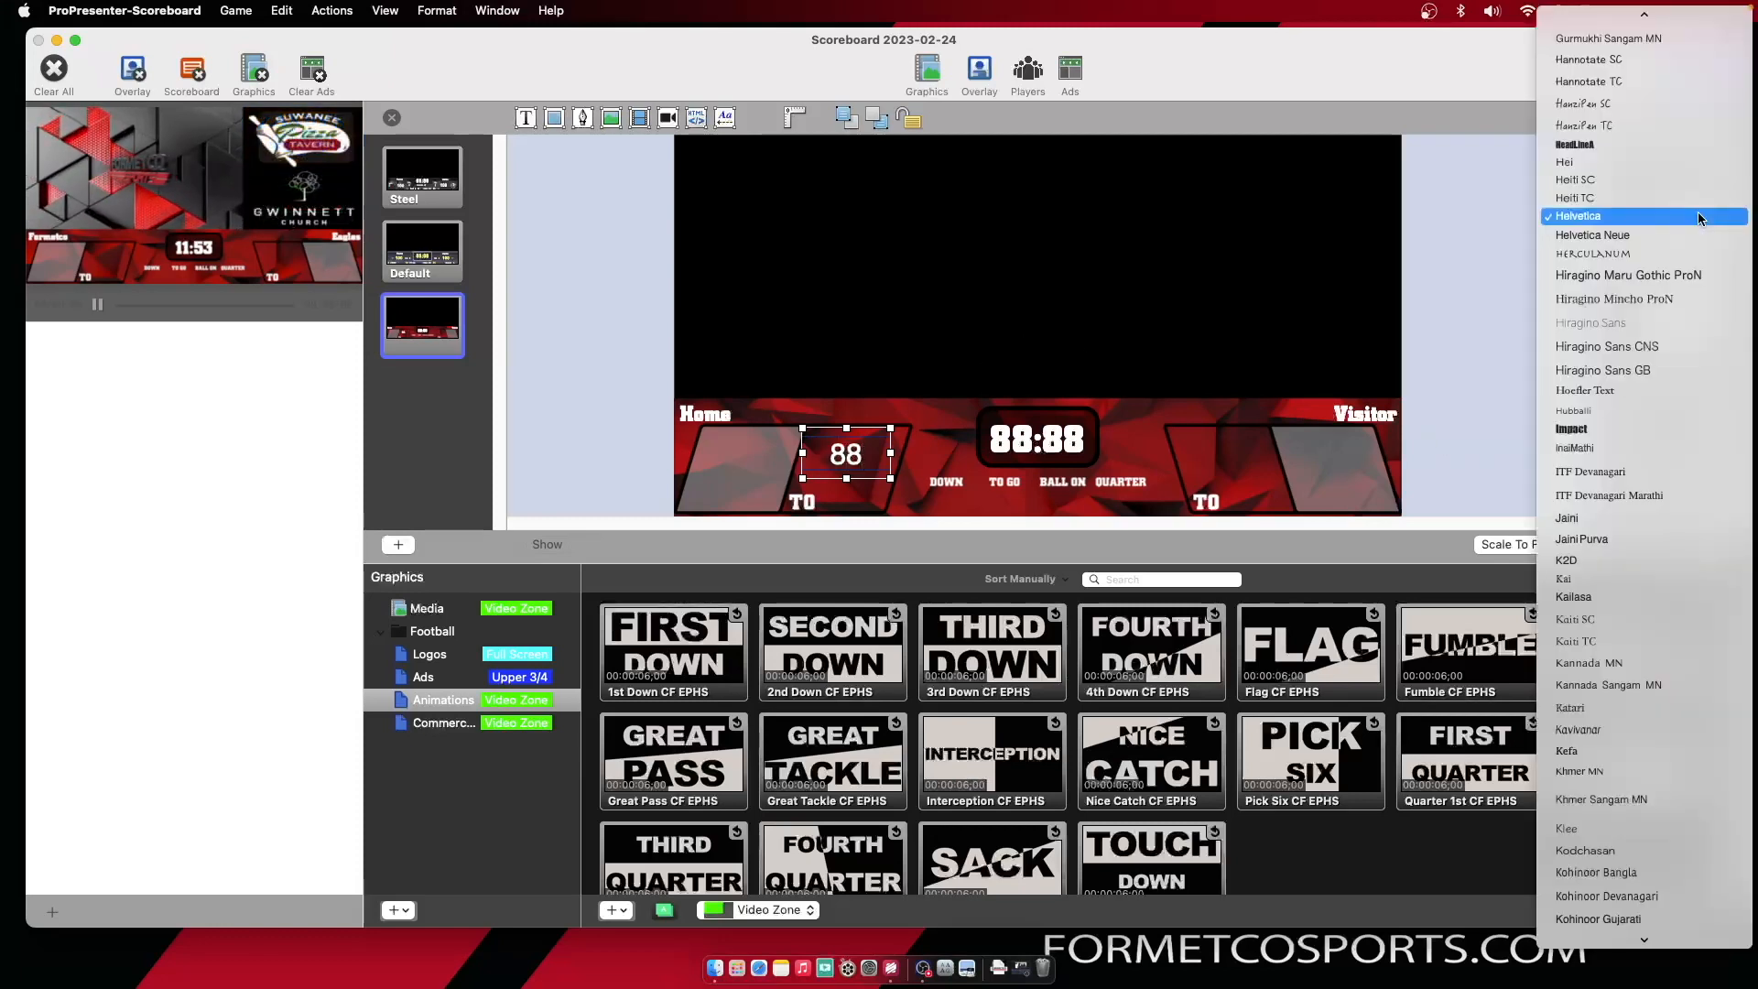
{"action": "scroll", "coordinate": [1616, 215], "scroll_direction": "up", "scroll_amount": 10}
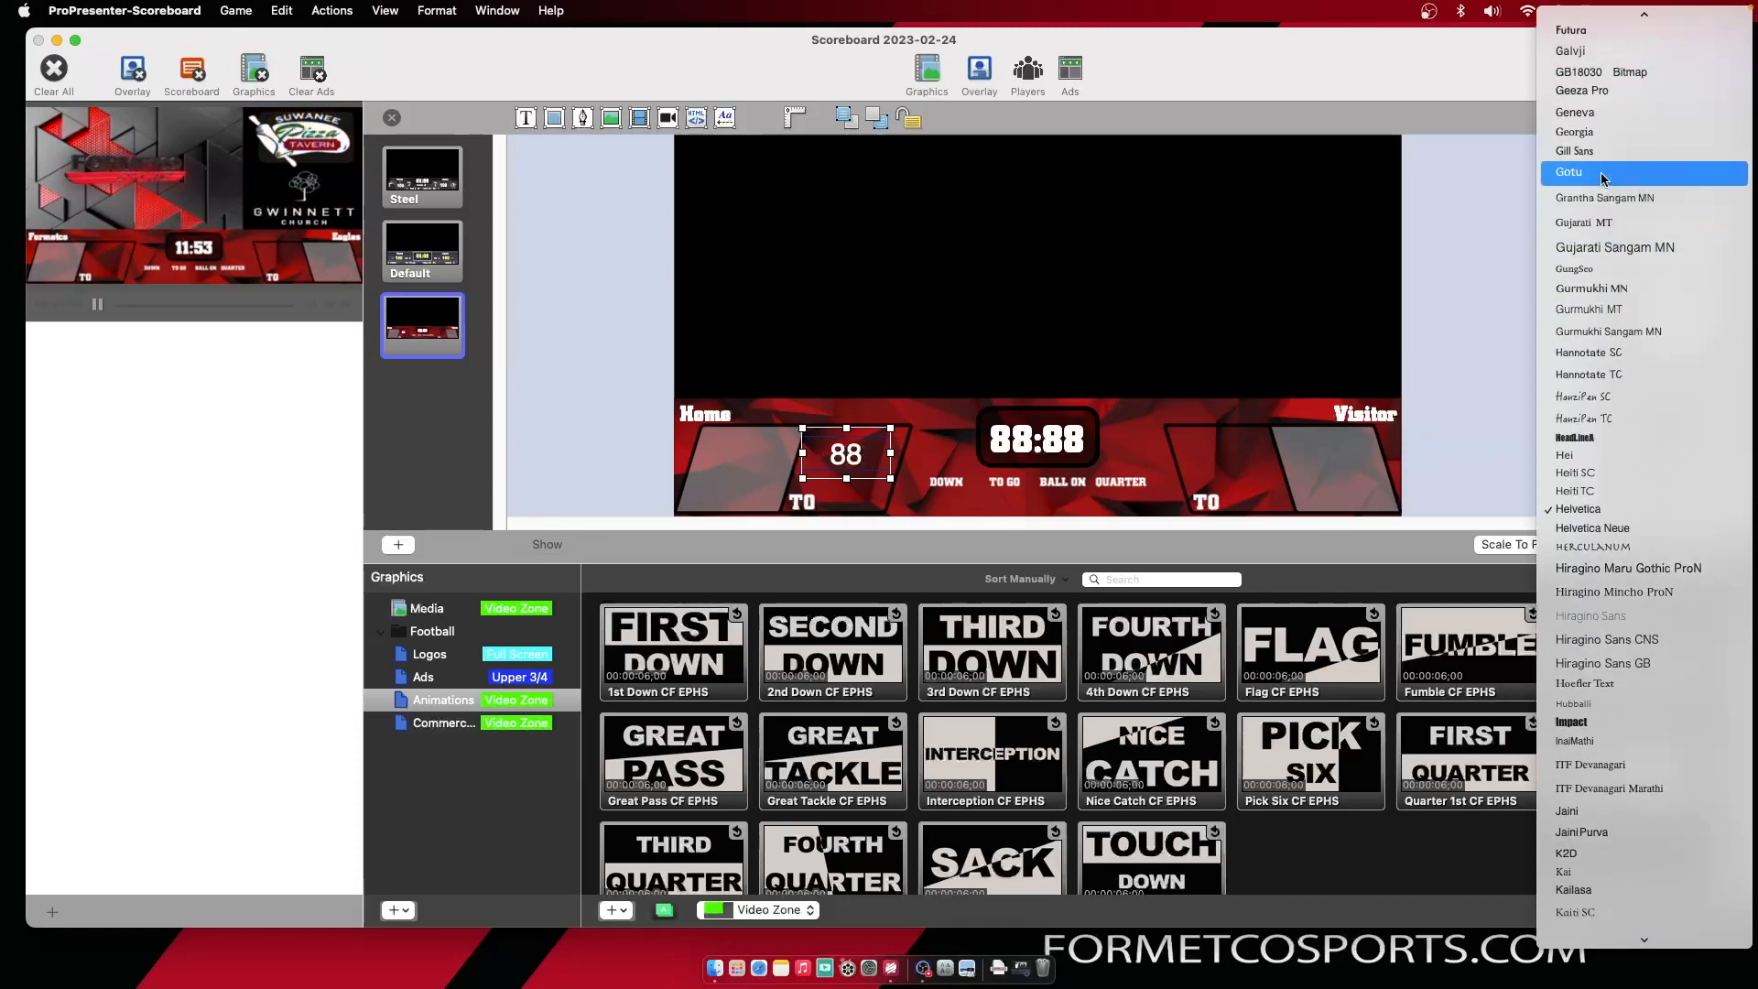
{"action": "left_click", "coordinate": [1598, 331]}
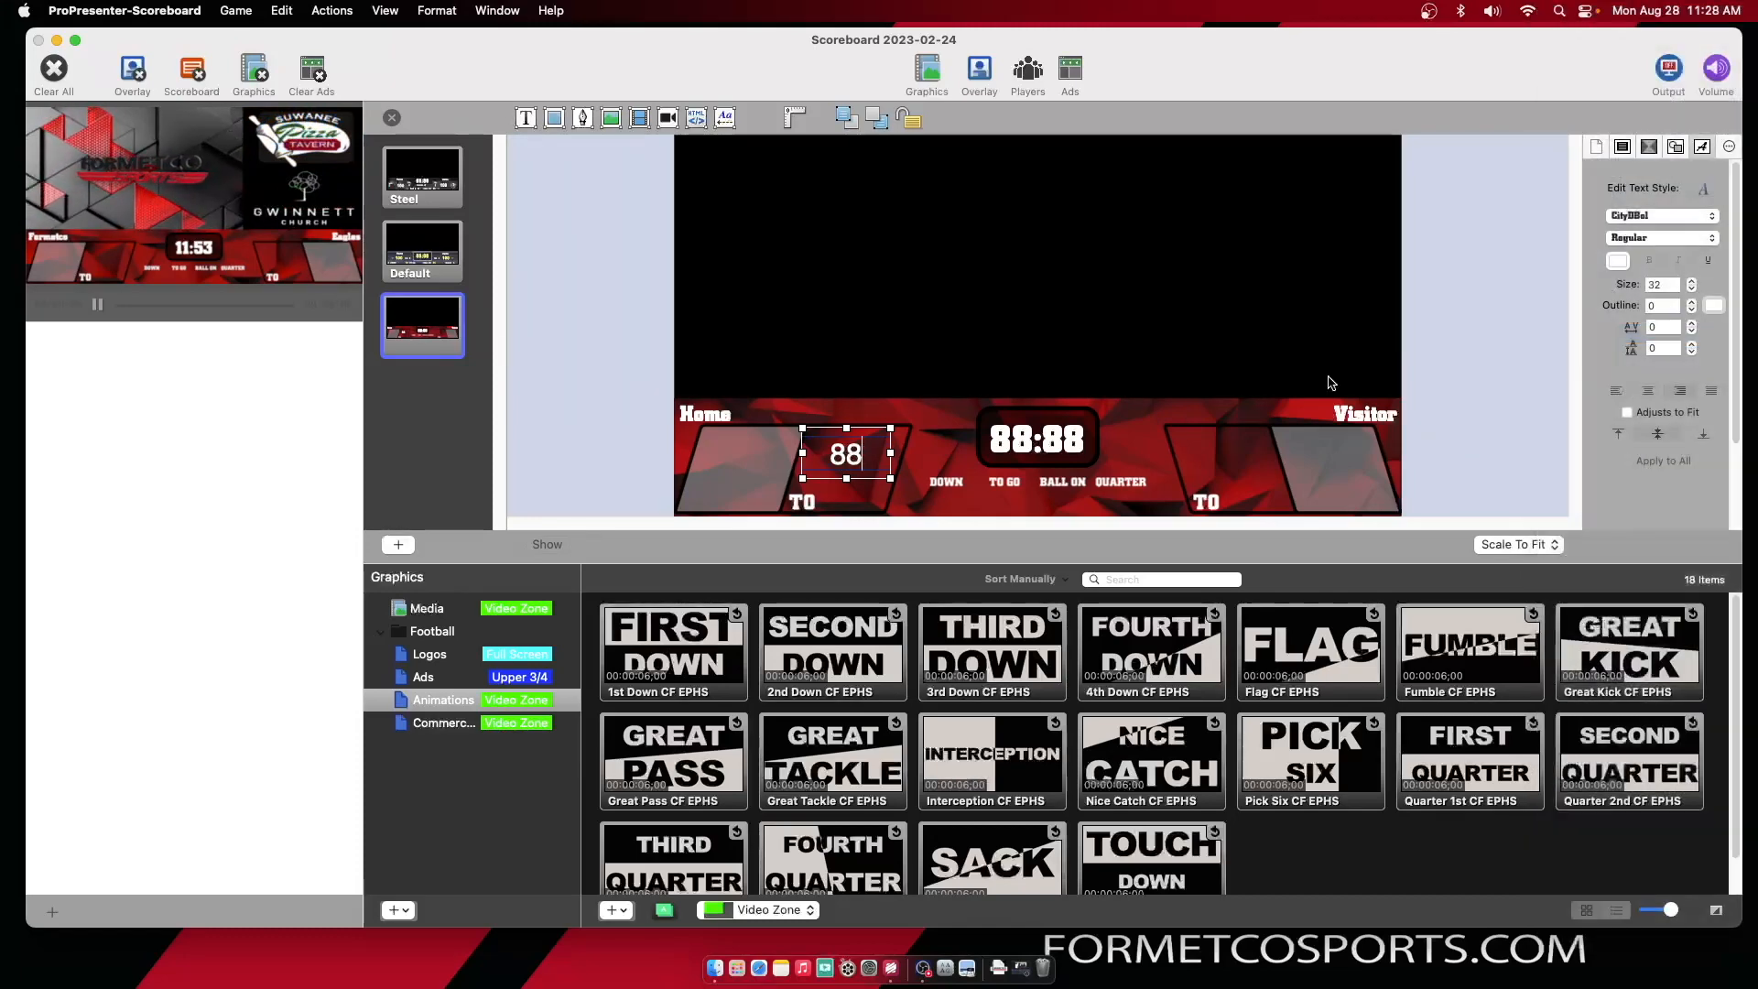
{"action": "double_click", "coordinate": [861, 455]}
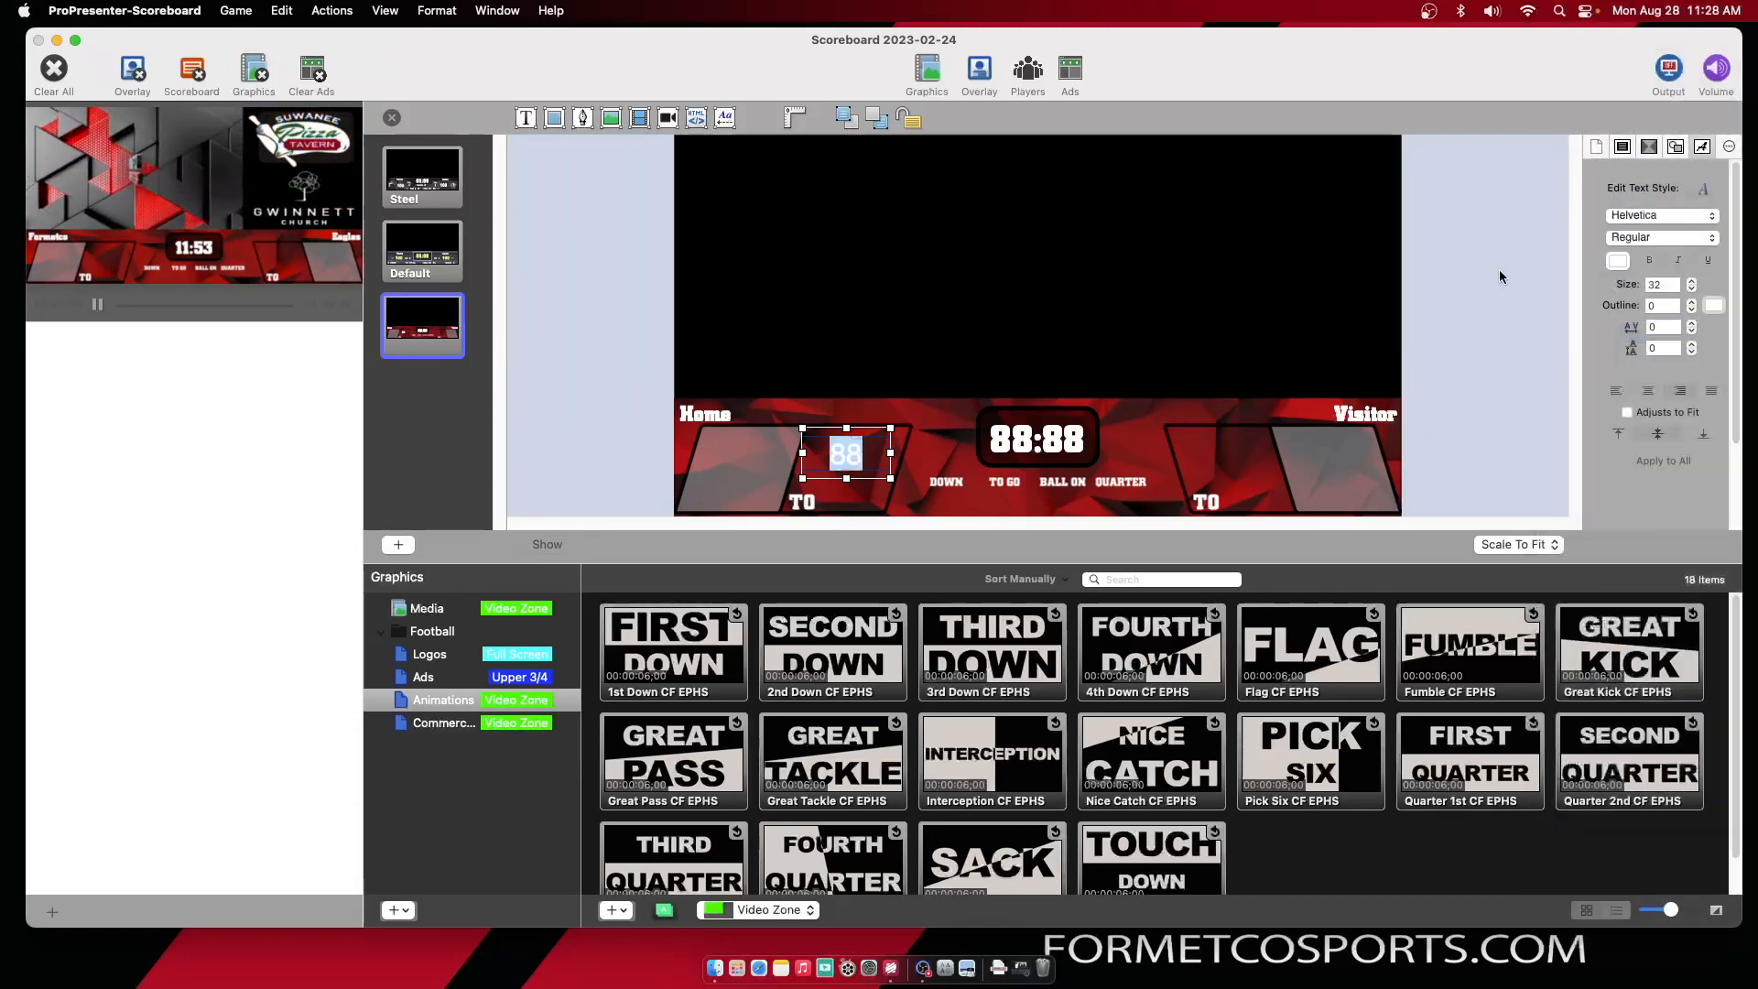
{"action": "left_click", "coordinate": [1700, 217]}
{"action": "scroll", "coordinate": [1629, 216], "scroll_direction": "up", "scroll_amount": 10}
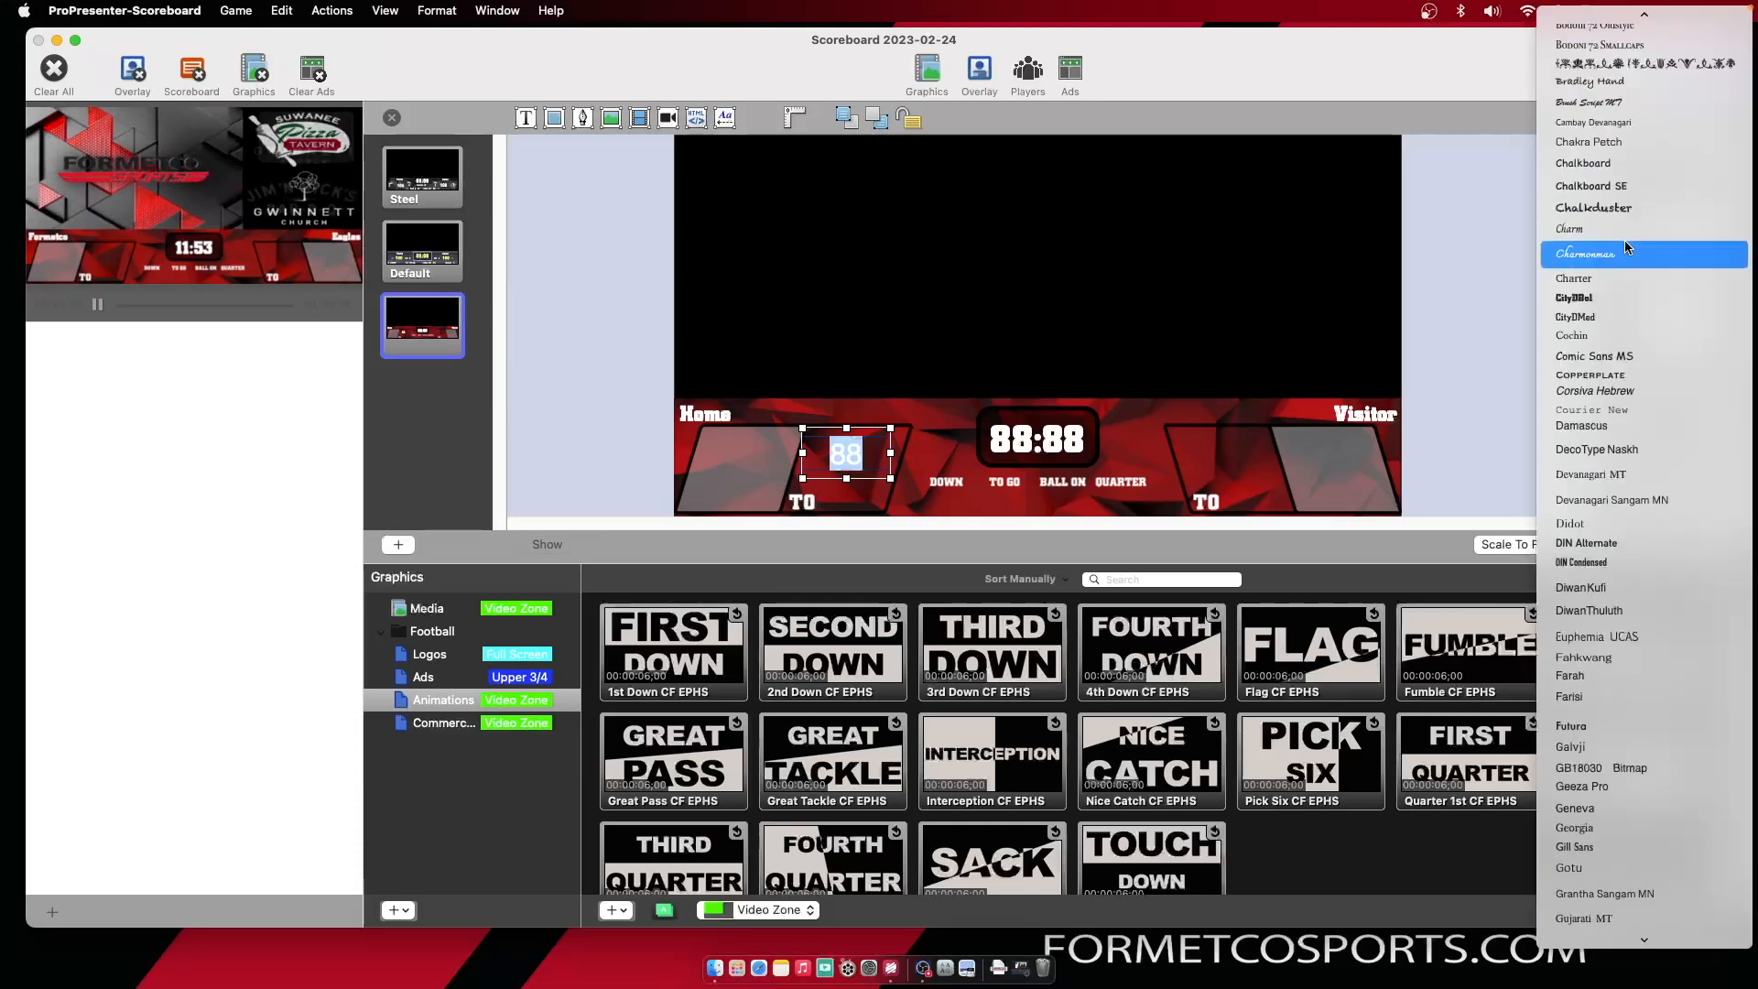
{"action": "left_click", "coordinate": [1619, 293]}
{"action": "left_click", "coordinate": [987, 325]}
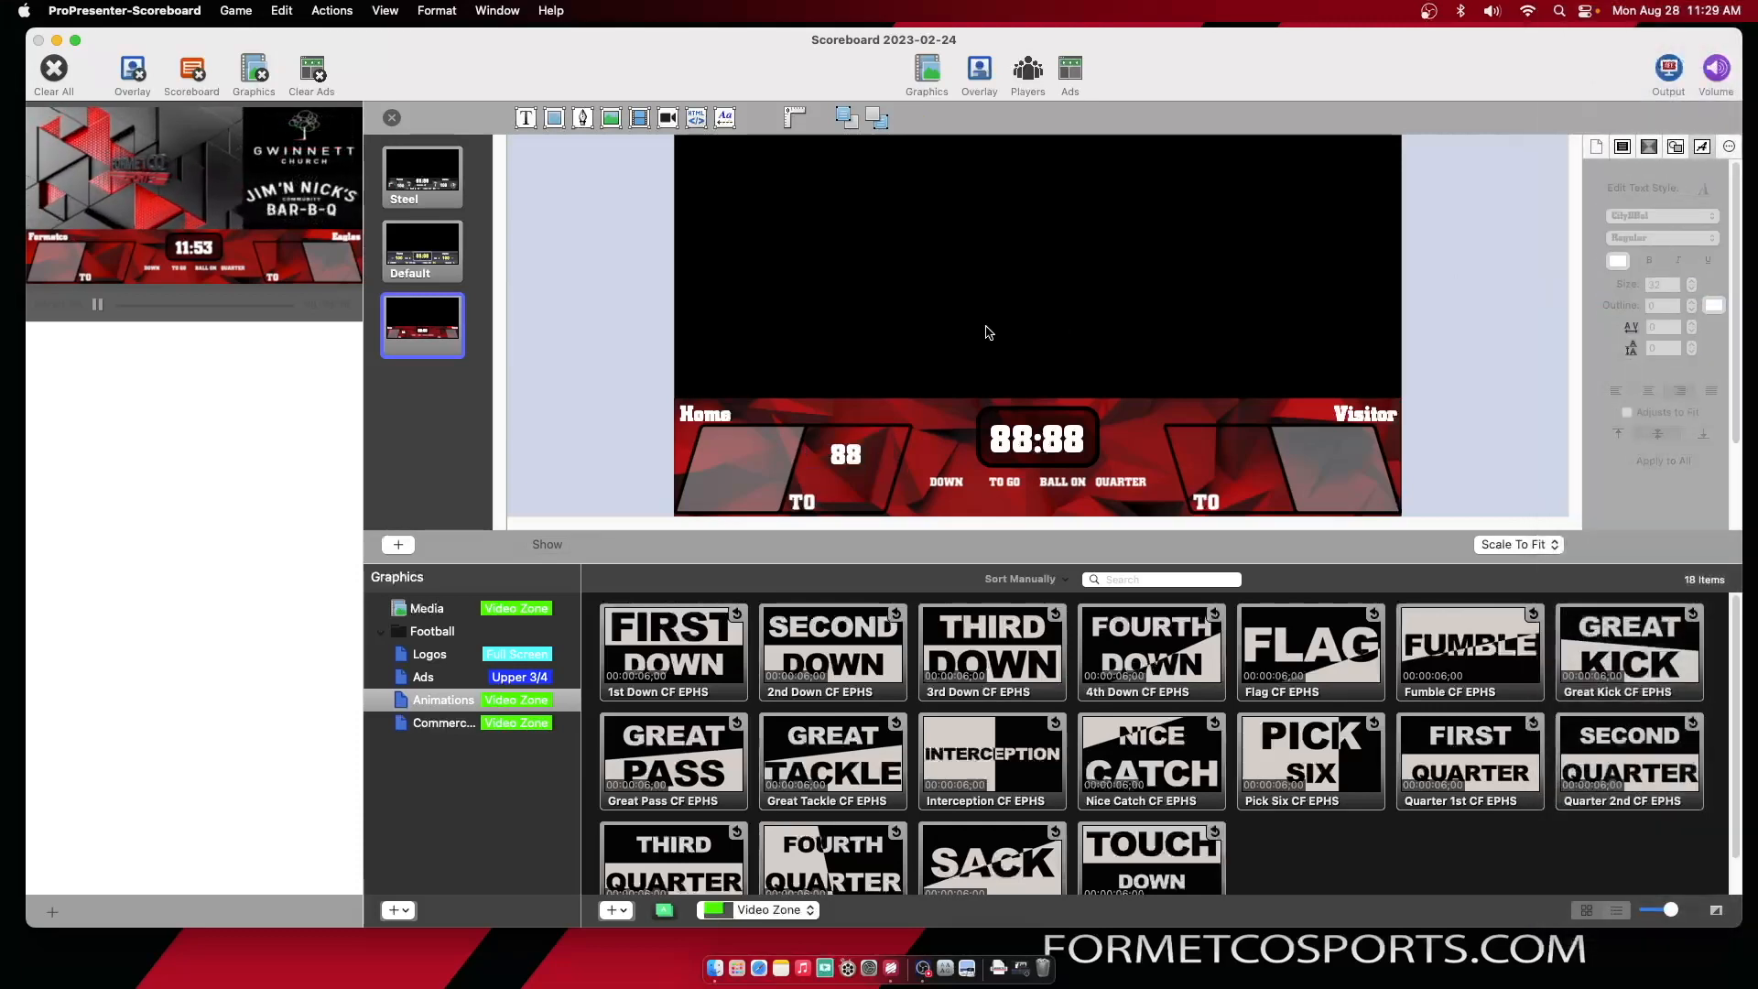
Set the home score text size to 52
{"action": "left_click", "coordinate": [848, 458]}
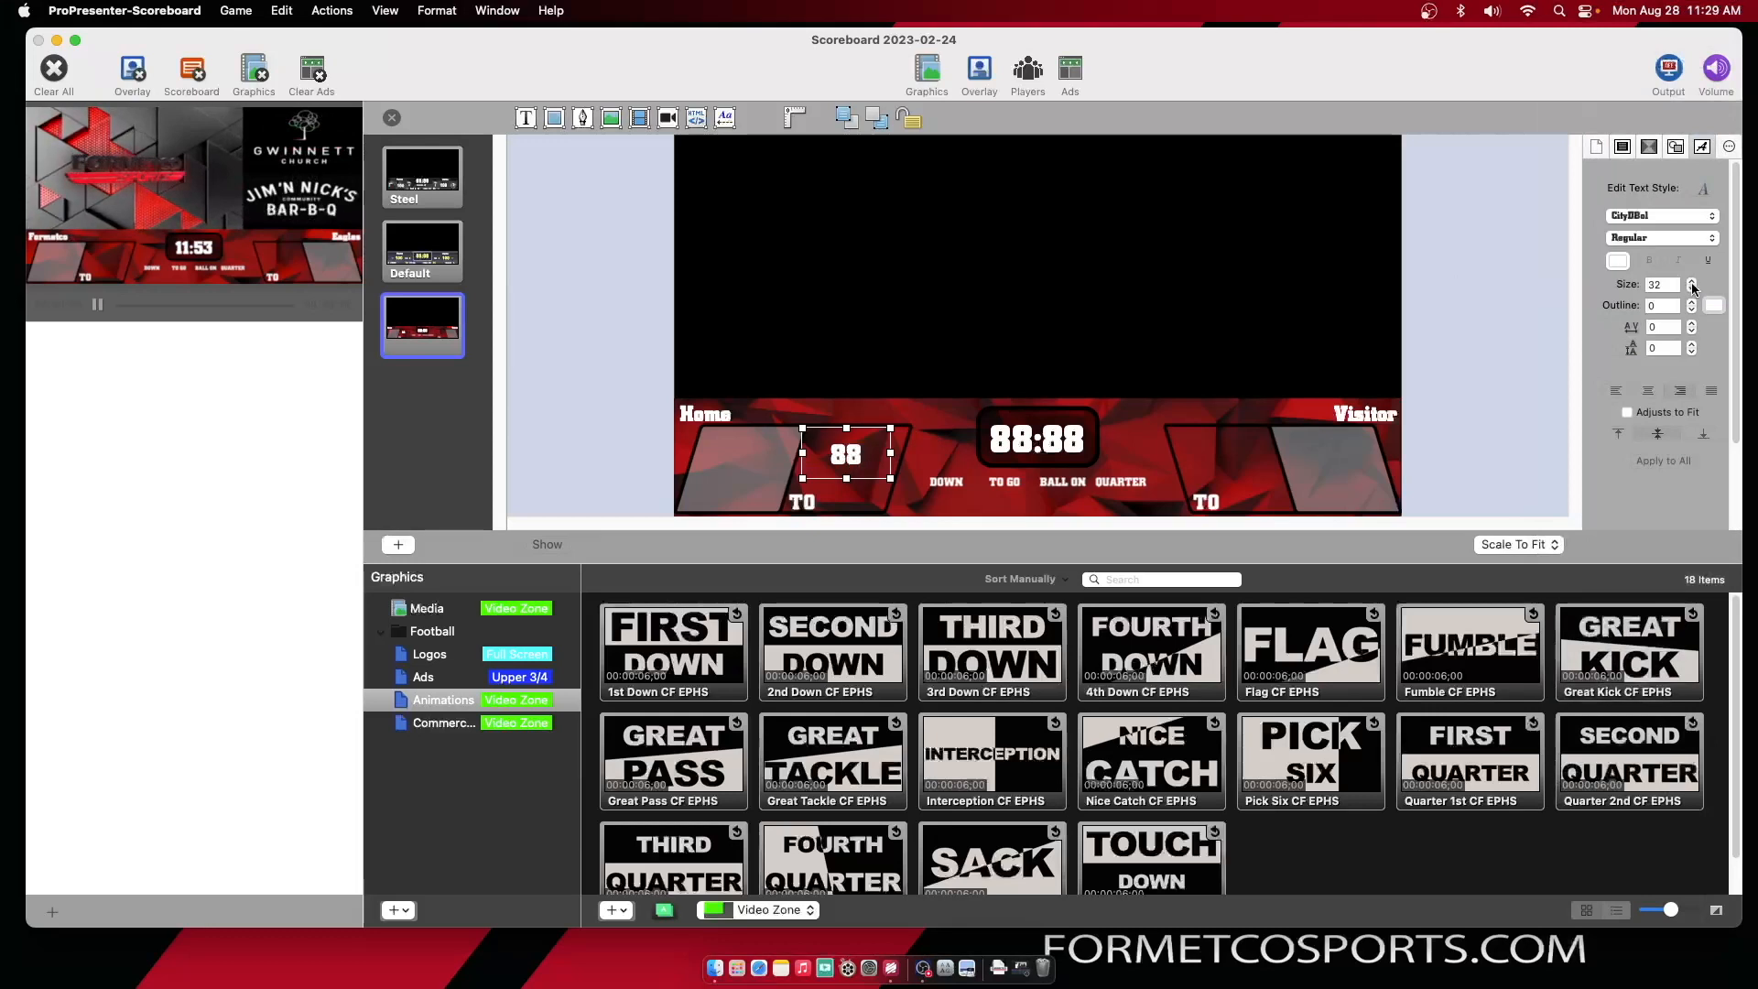
{"action": "left_click_drag", "start_coordinate": [1692, 287], "coordinate": [1692, 286]}
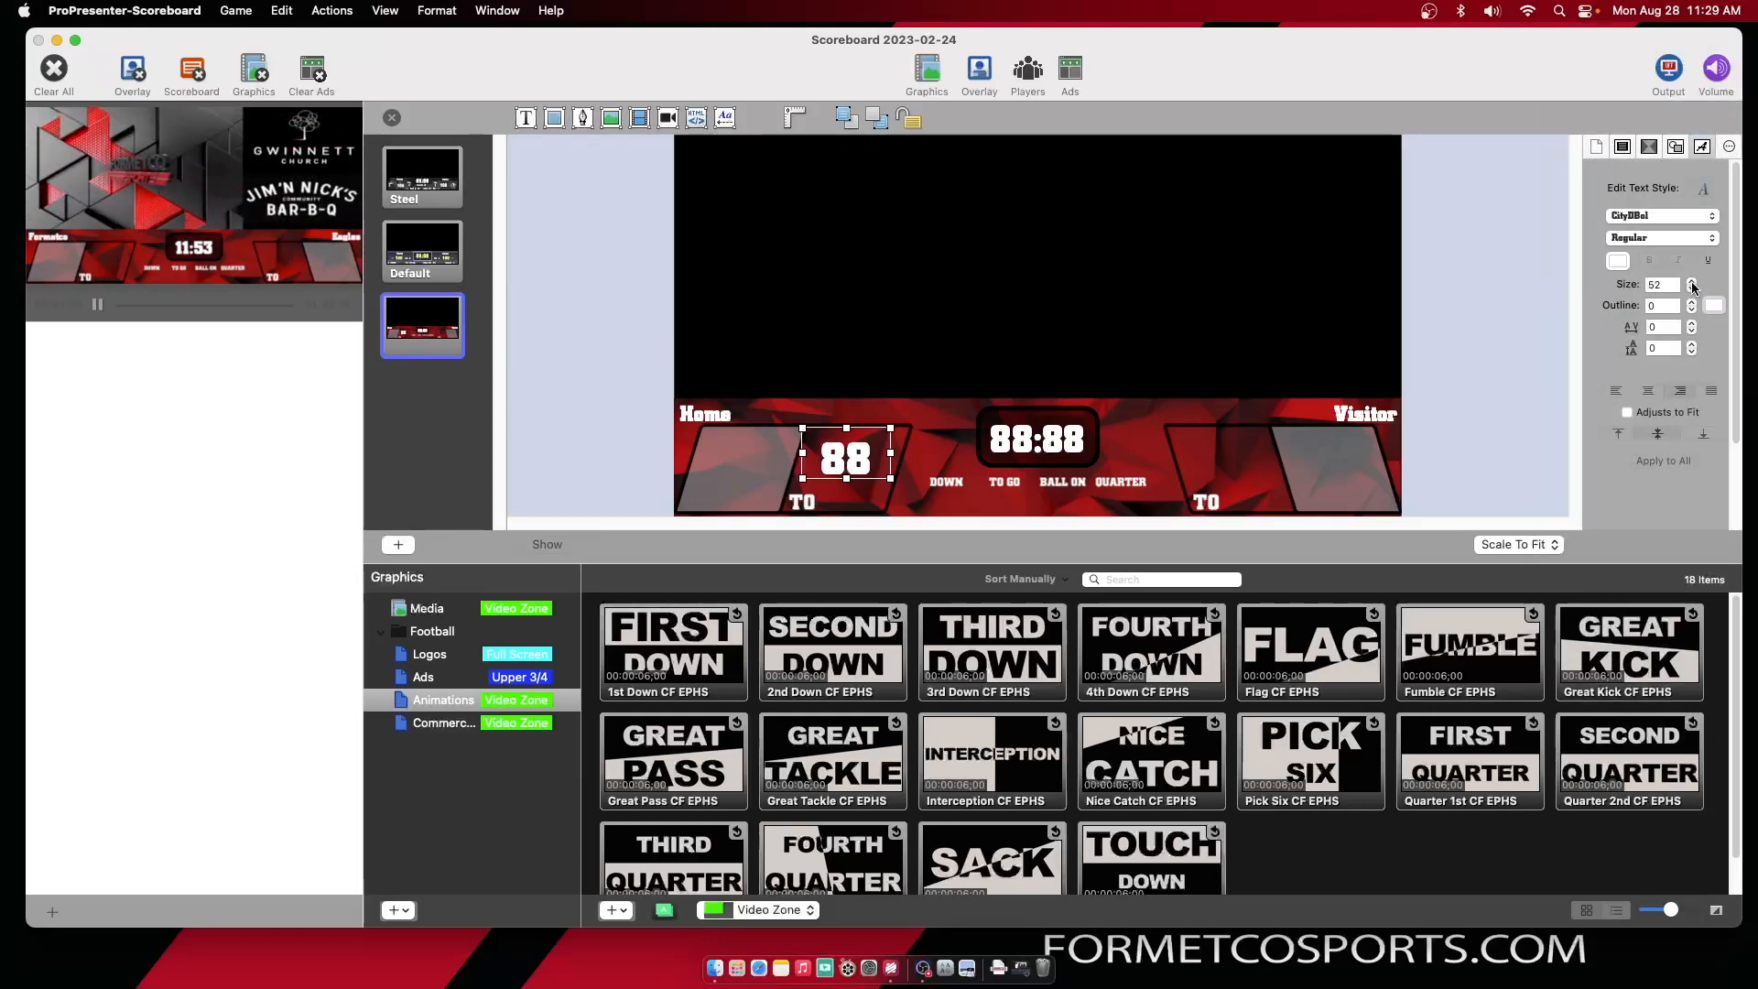
{"action": "left_click", "coordinate": [999, 333]}
Duplicate the home score text and move the copy into the visitor score box at X 560, Y 322
{"action": "left_click", "coordinate": [841, 445]}
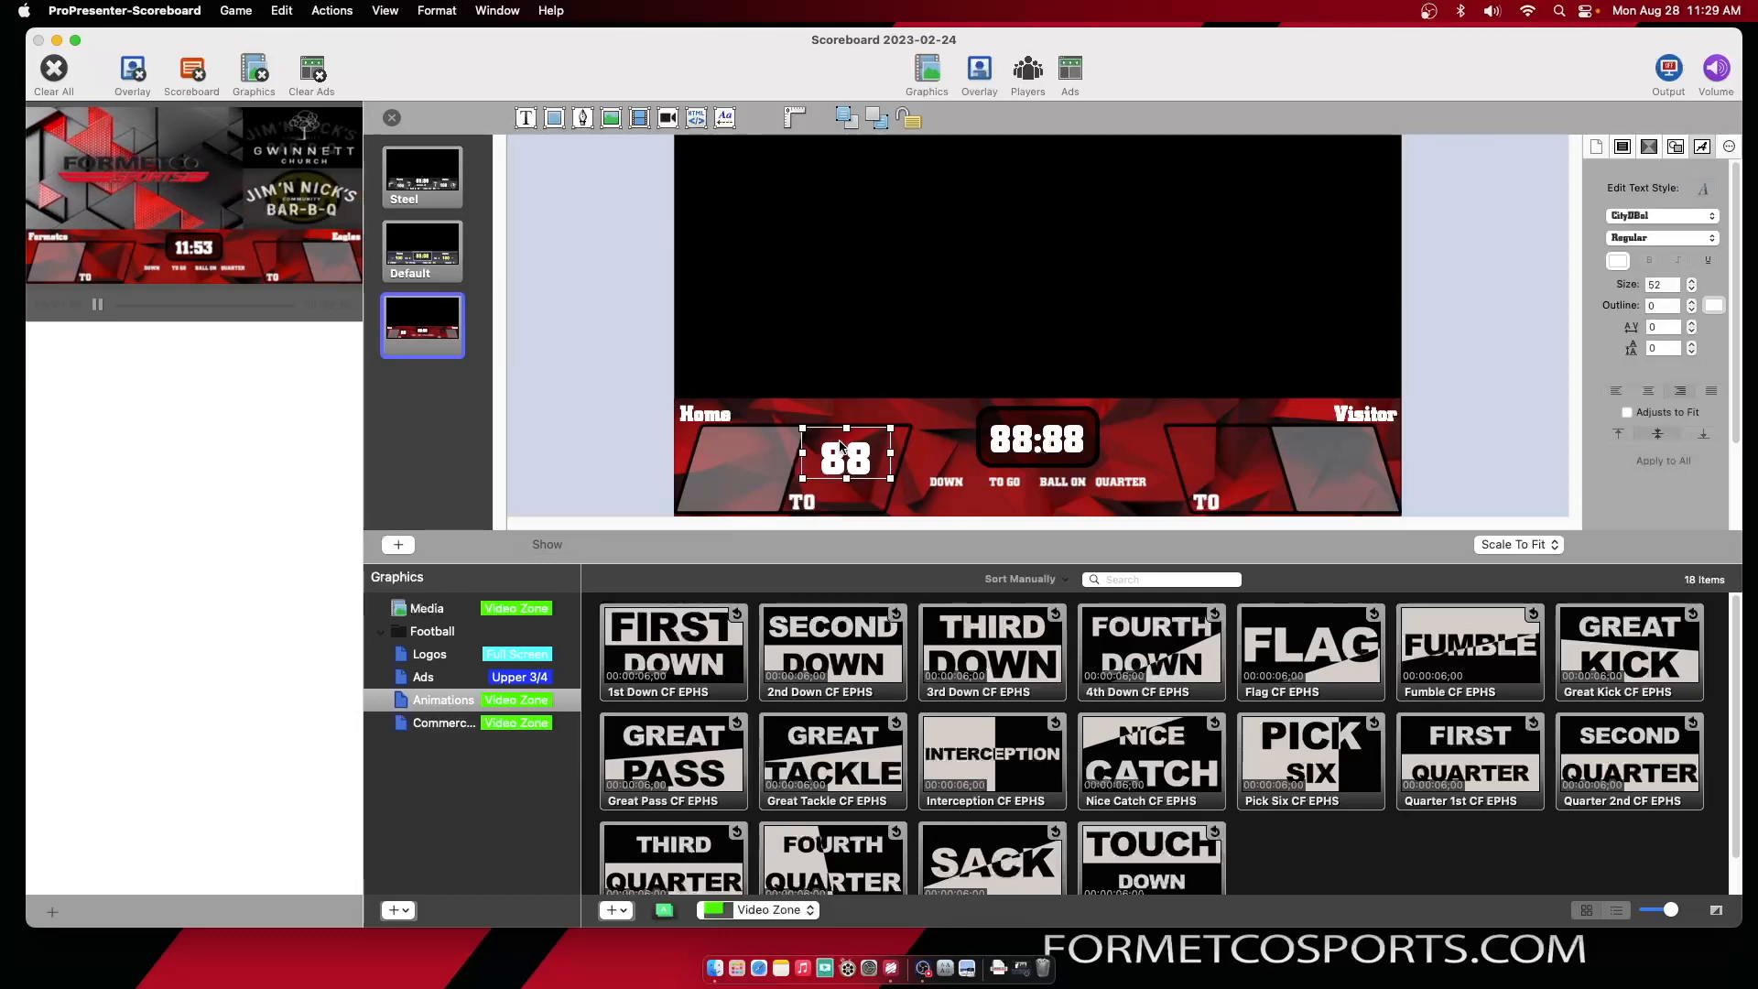
{"action": "key", "text": "super+d"}
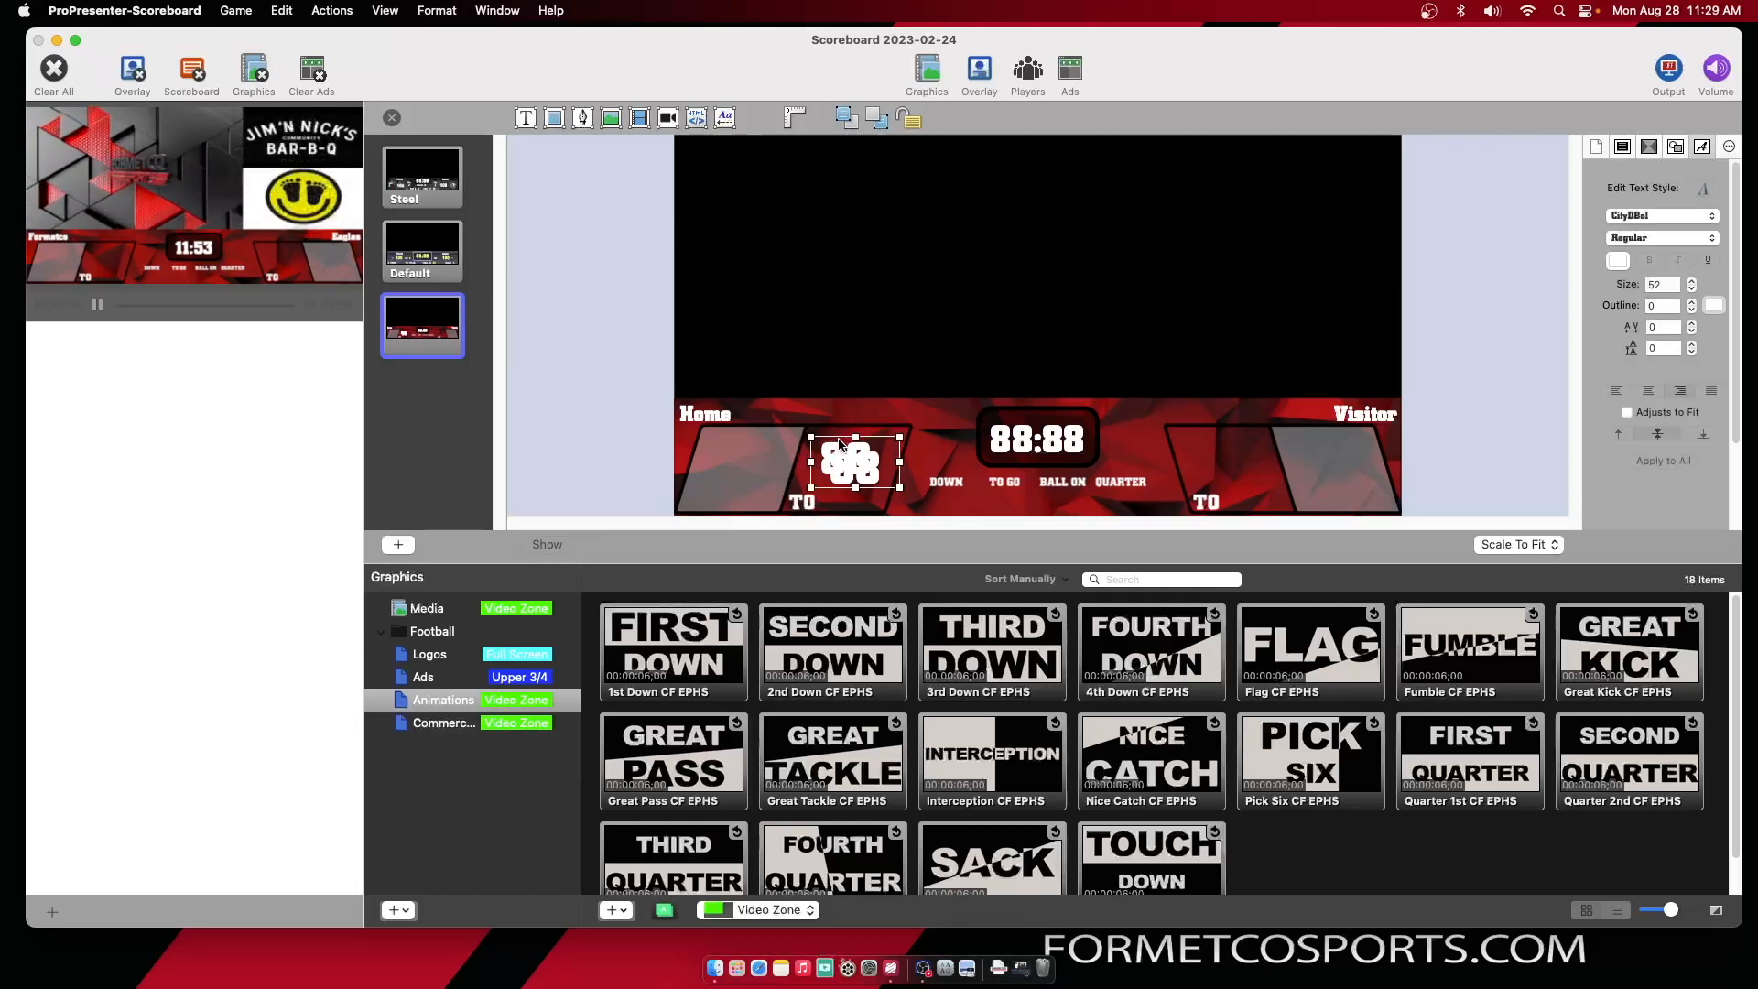
{"action": "key", "text": "Up"}
{"action": "key", "text": "Up"}
{"action": "key", "text": "Up"}
{"action": "key", "text": "Up"}
{"action": "key", "text": "Up"}
{"action": "key", "text": "Up"}
{"action": "key", "text": "Up"}
{"action": "key", "text": "Up"}
{"action": "key", "text": "Up"}
{"action": "key", "text": "Up"}
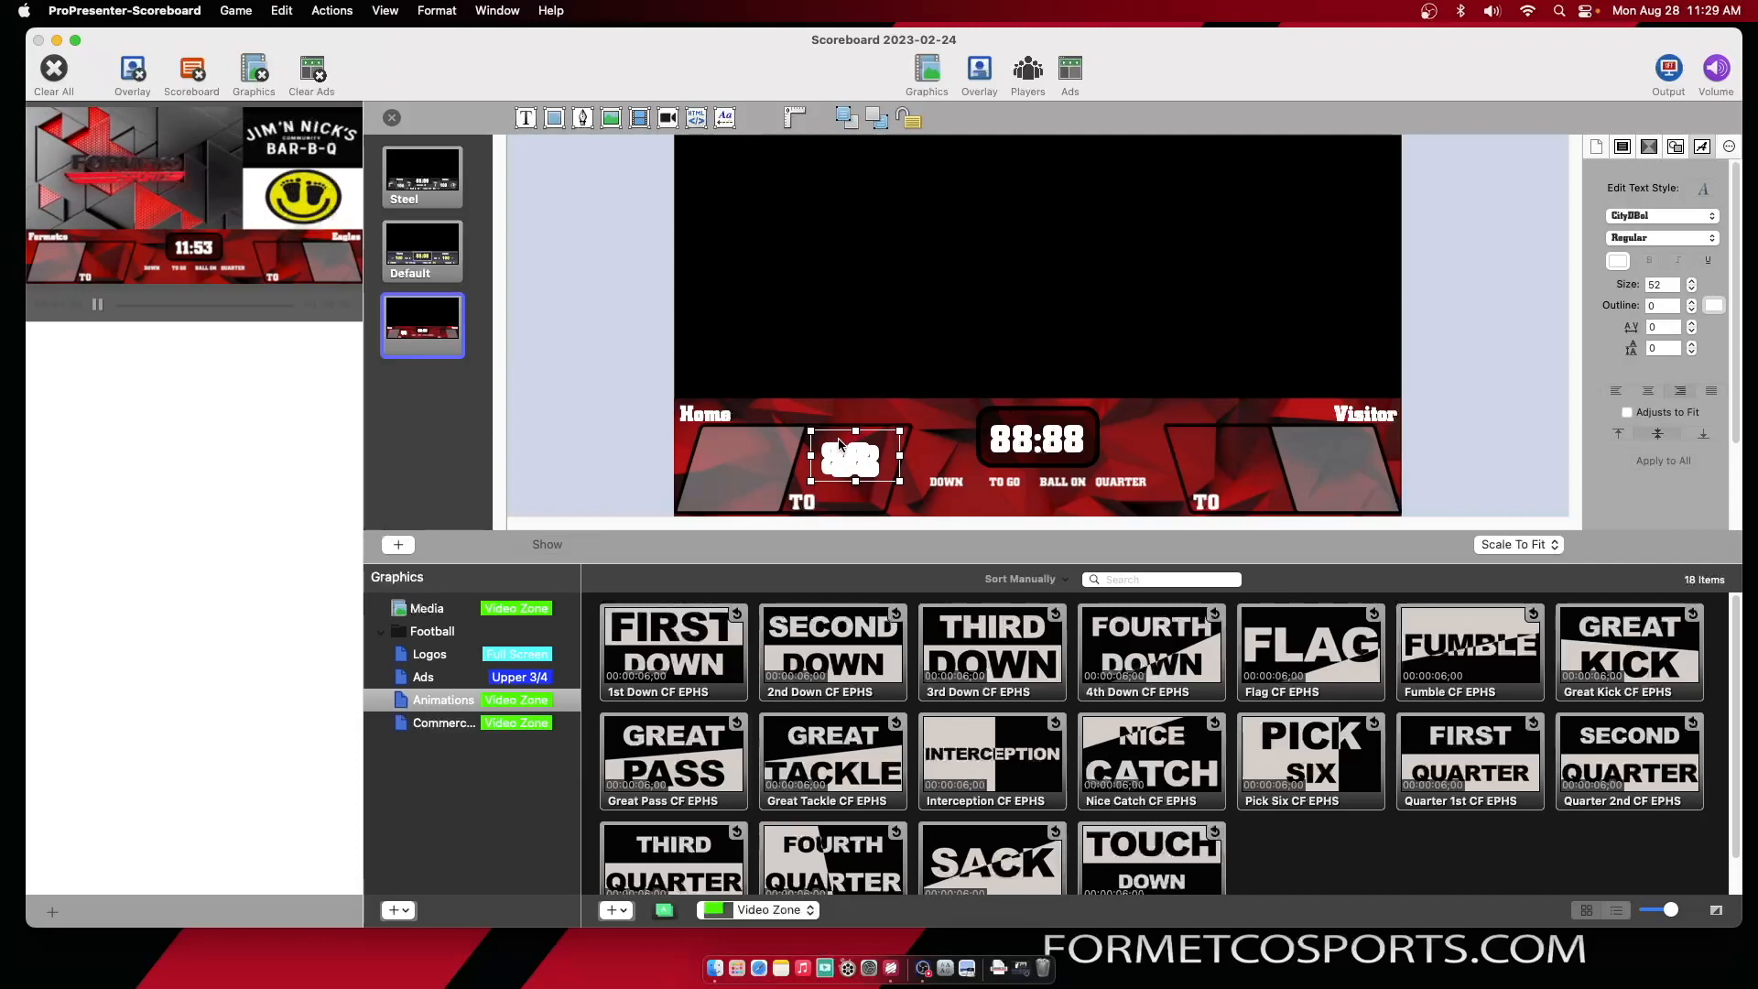
{"action": "key", "text": "shift+Right"}
{"action": "key", "text": "shift+Right"}
{"action": "key", "text": "shift+Right"}
{"action": "key", "text": "shift+Right"}
{"action": "key", "text": "shift+Right"}
{"action": "key", "text": "shift+Right"}
{"action": "key", "text": "shift+Right"}
{"action": "key", "text": "shift+Right"}
{"action": "key", "text": "shift+Right"}
{"action": "key", "text": "shift+Right"}
{"action": "key", "text": "shift+Right"}
{"action": "key", "text": "shift+Right"}
{"action": "key", "text": "shift+Right"}
{"action": "key", "text": "shift+Right"}
{"action": "key", "text": "shift+Right"}
{"action": "key", "text": "shift+Right"}
{"action": "key", "text": "shift+Right"}
{"action": "key", "text": "shift+Right"}
{"action": "key", "text": "shift+Right"}
{"action": "key", "text": "shift+Right"}
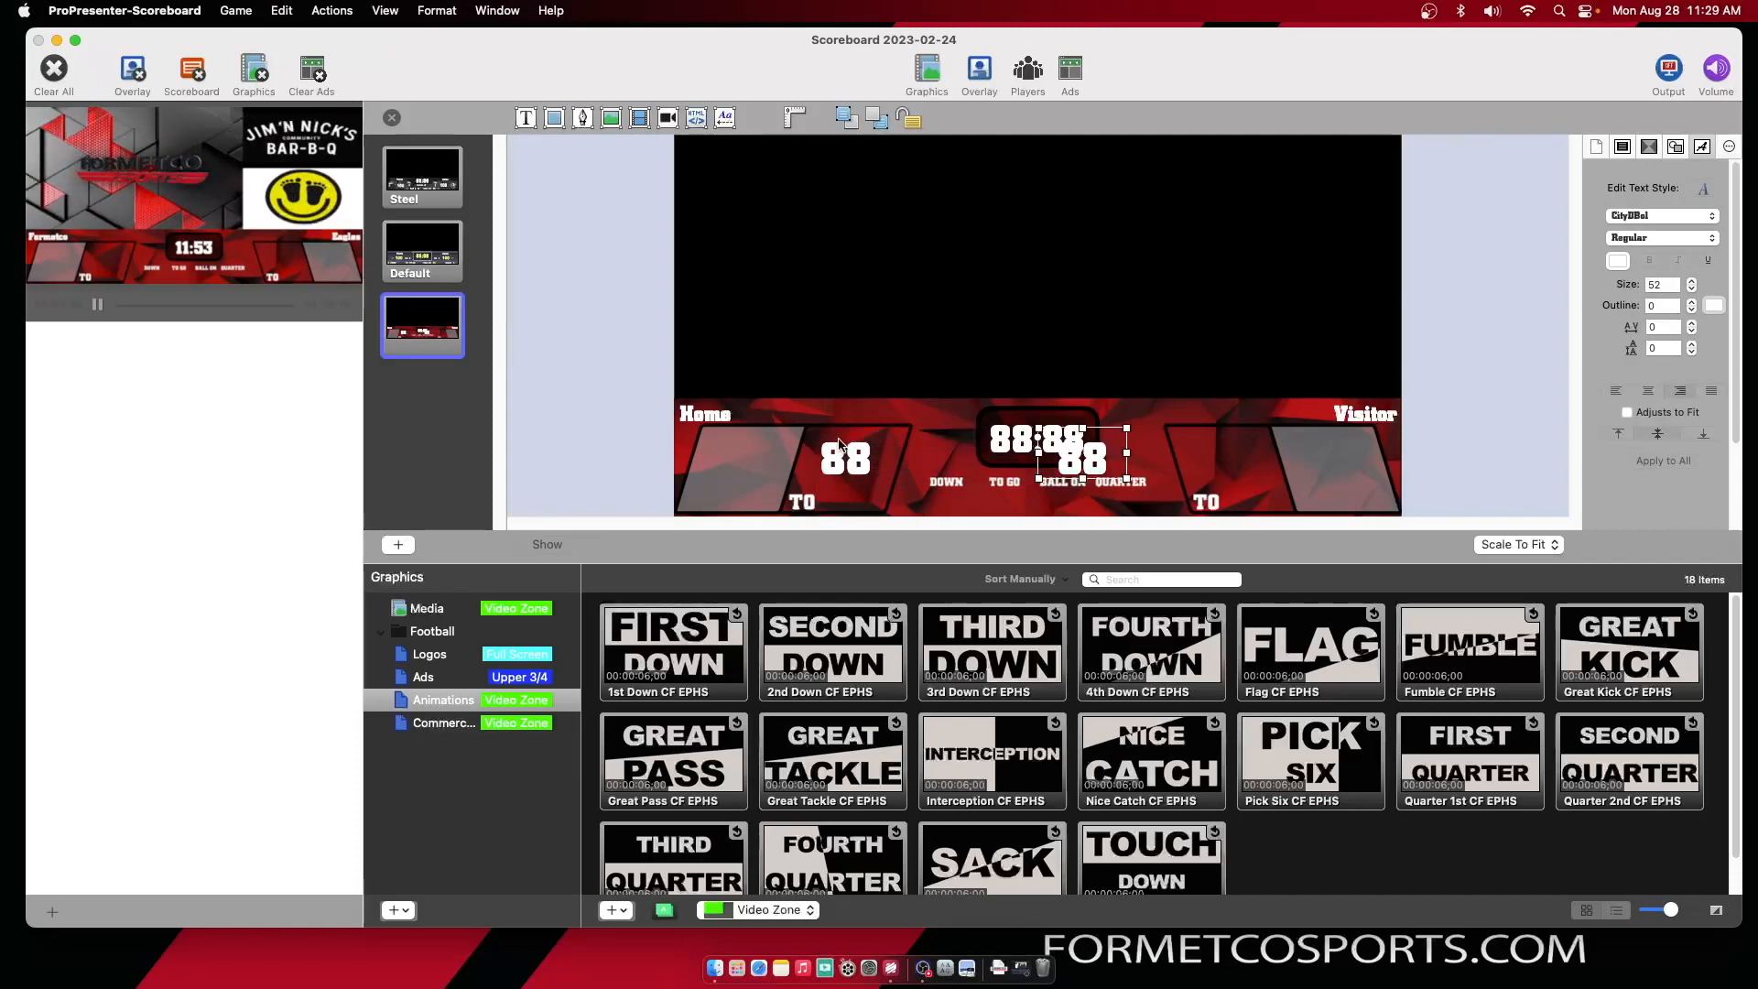
{"action": "key", "text": "Right"}
{"action": "key", "text": "Right"}
{"action": "key", "text": "Right"}
{"action": "key", "text": "Right"}
{"action": "key", "text": "Right"}
{"action": "key", "text": "Right"}
{"action": "key", "text": "Right"}
{"action": "key", "text": "Right"}
{"action": "key", "text": "Right"}
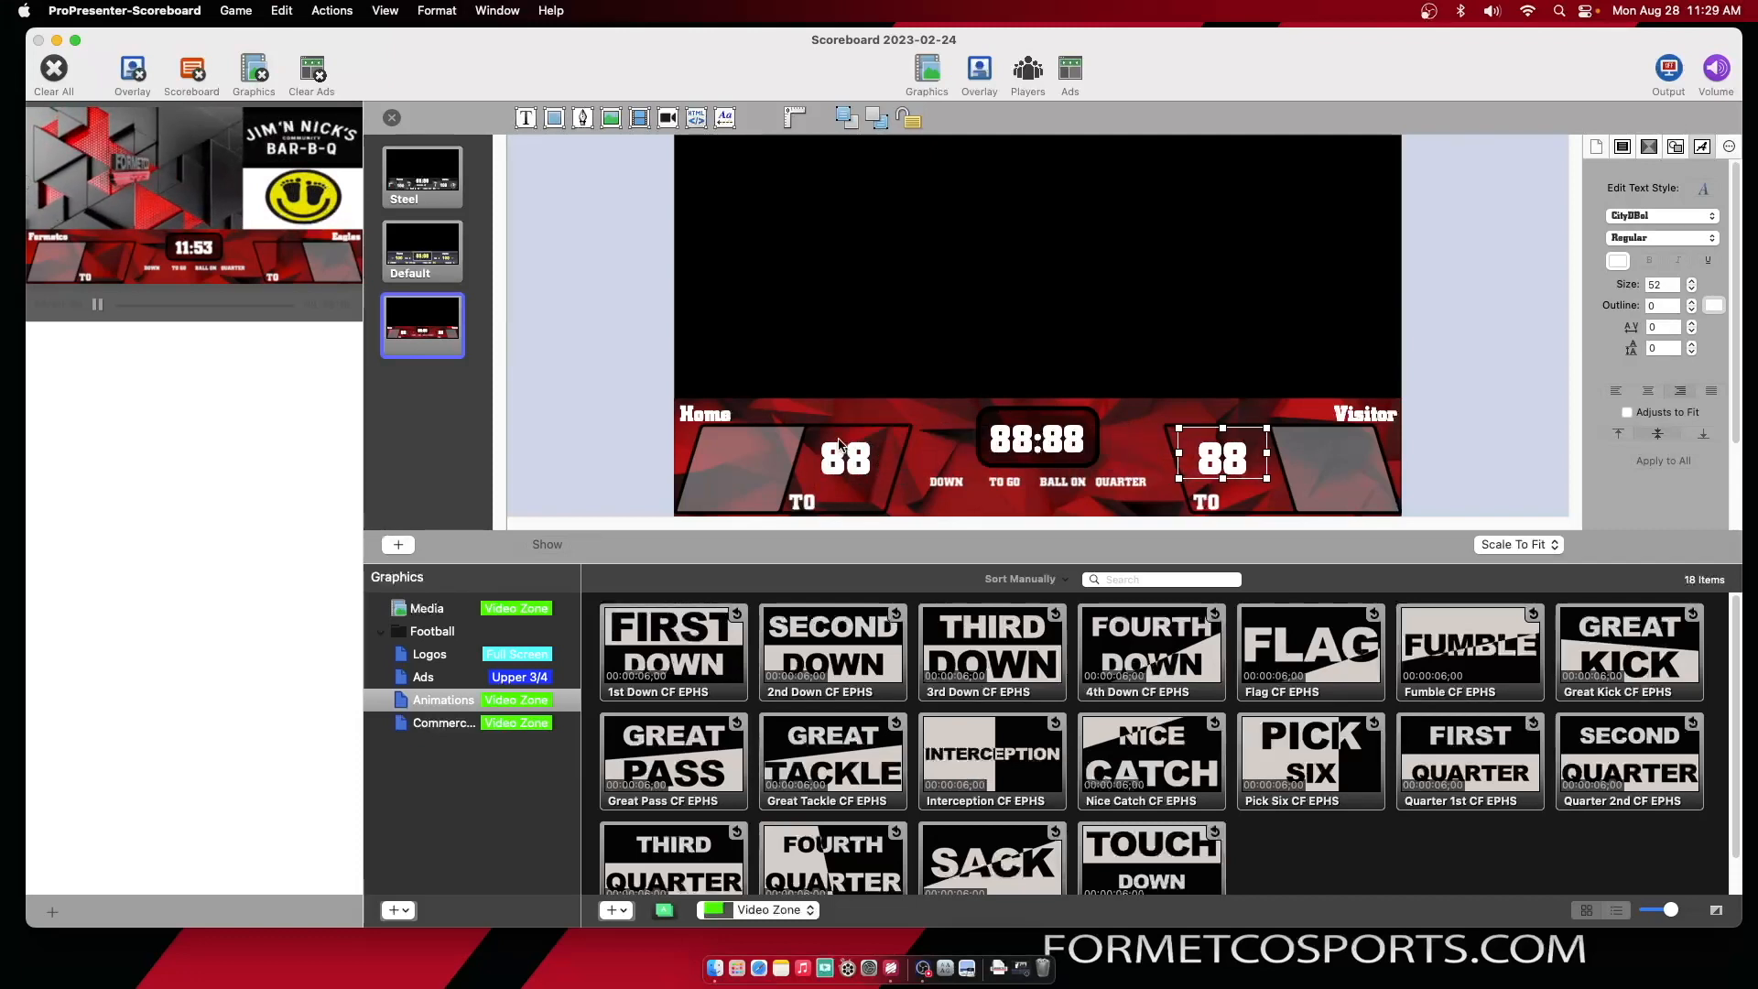
{"action": "key", "text": "Right"}
{"action": "key", "text": "Right"}
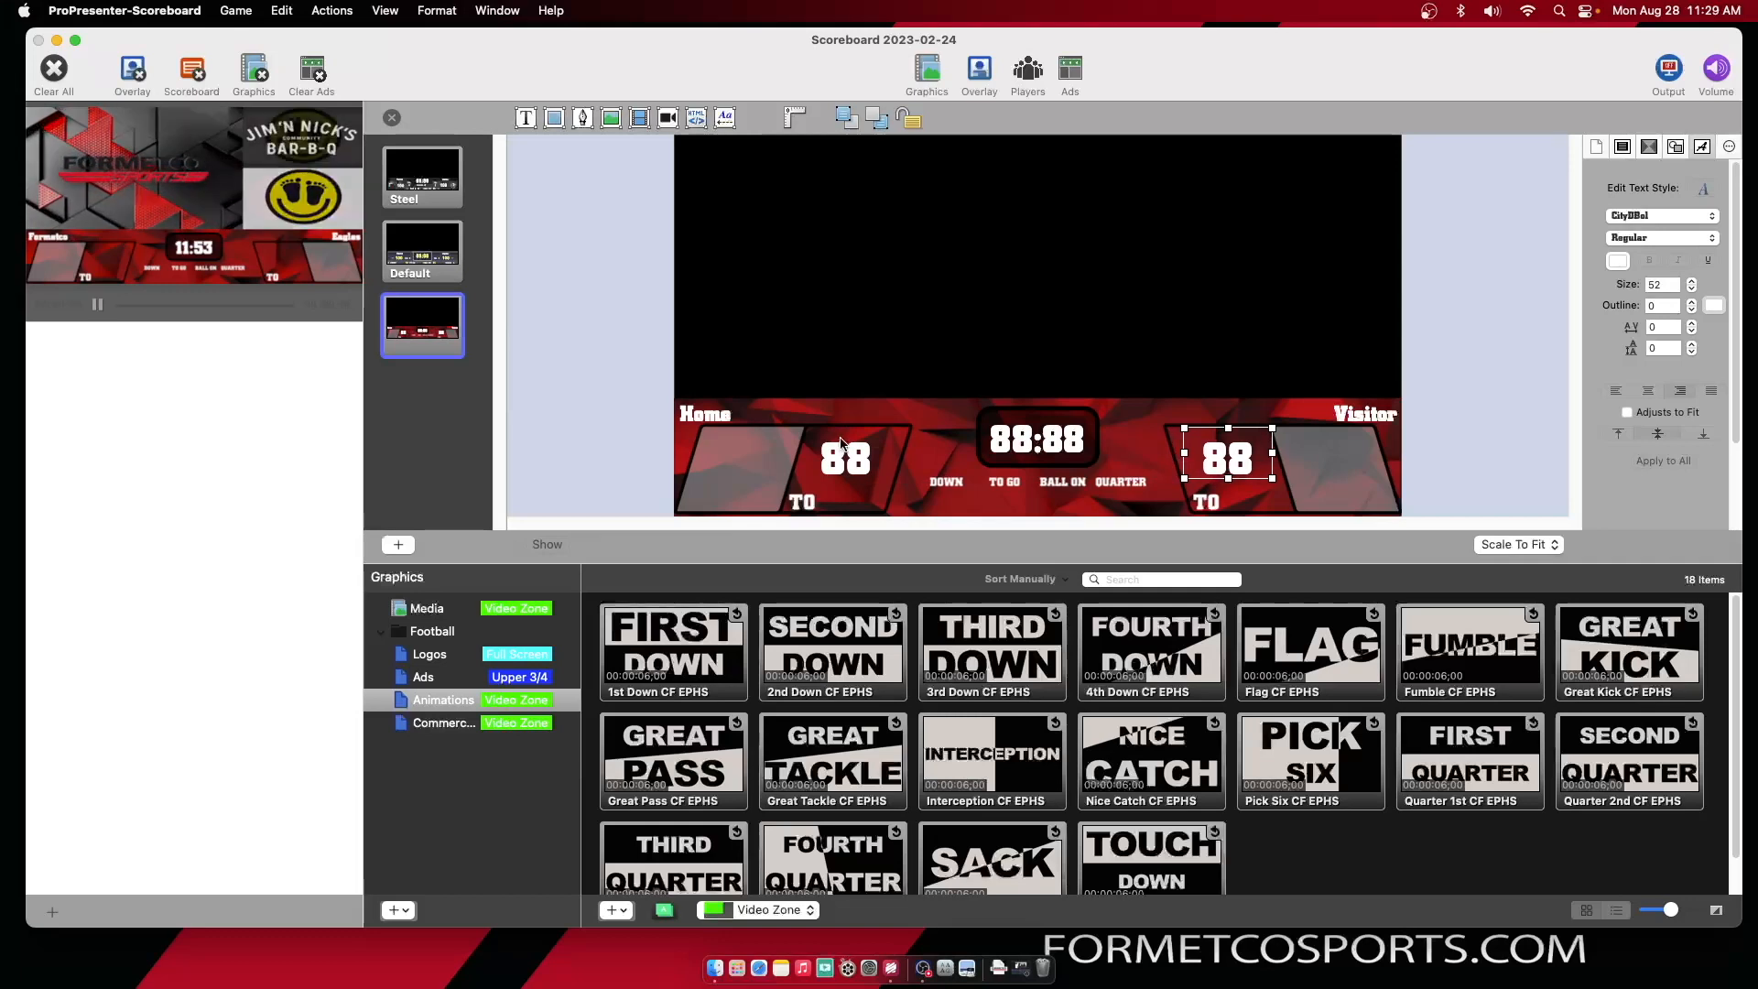
Link the copied score text in the visitor box to the visitor team's Score data
{"action": "left_click", "coordinate": [1660, 147]}
{"action": "left_click", "coordinate": [1674, 146]}
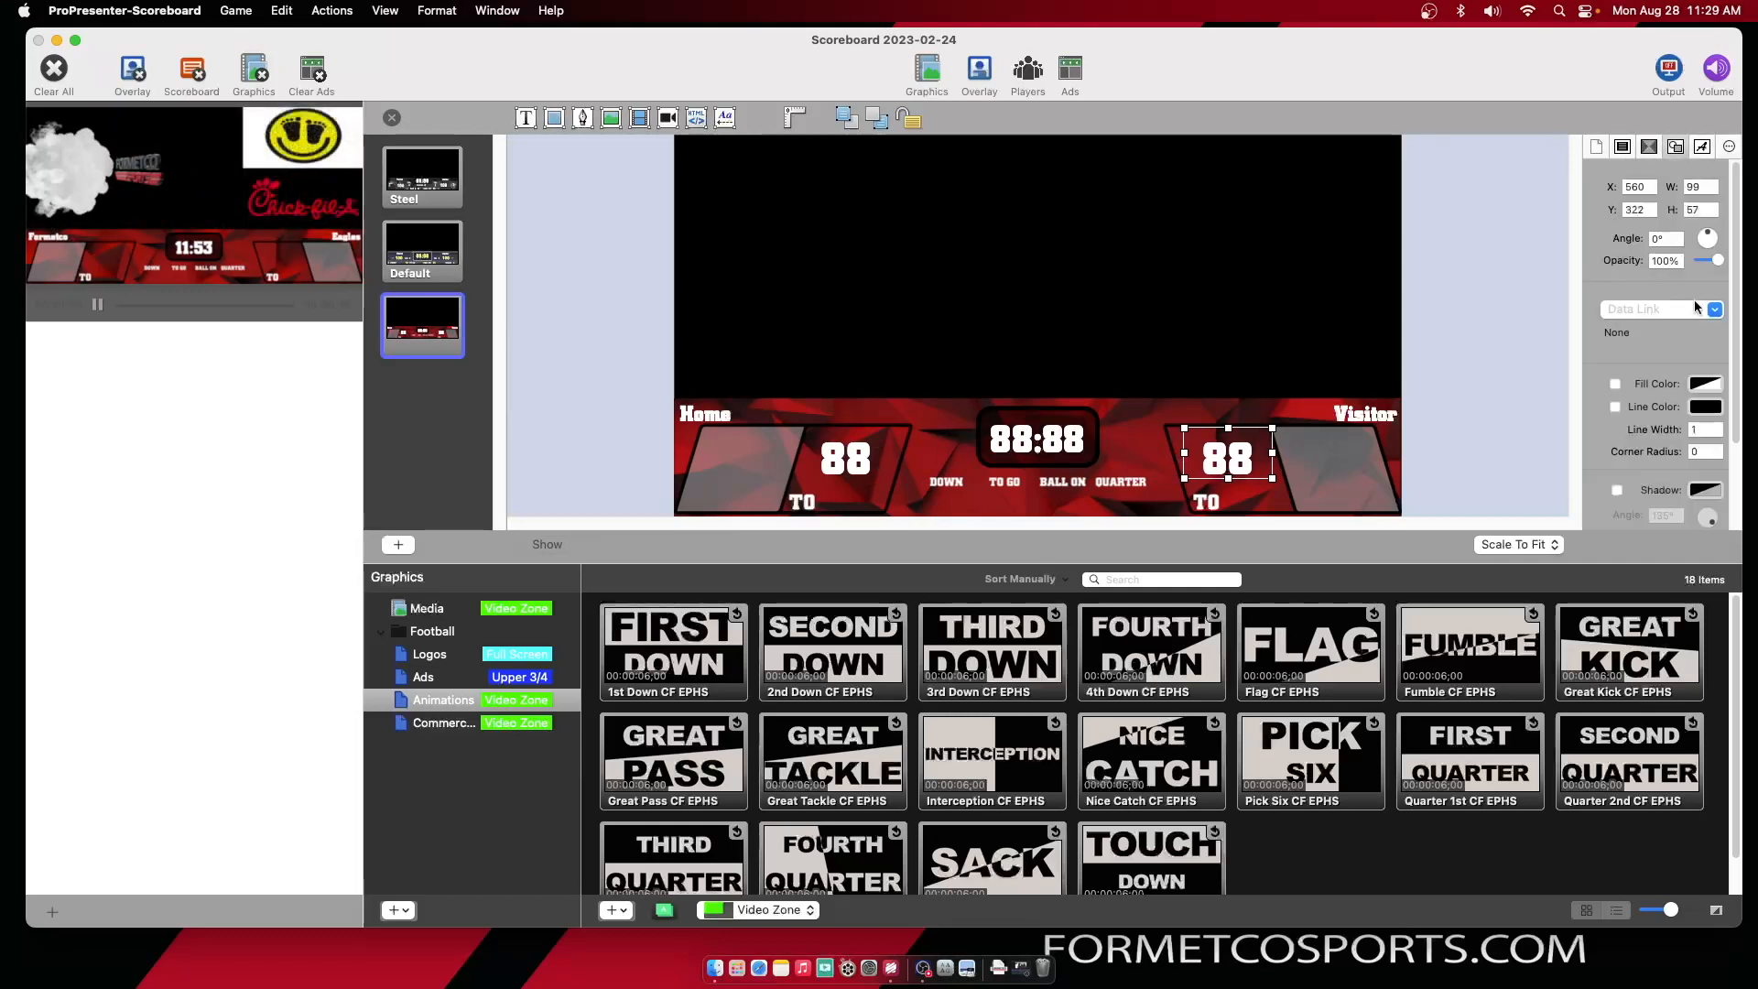
{"action": "left_click", "coordinate": [1700, 310]}
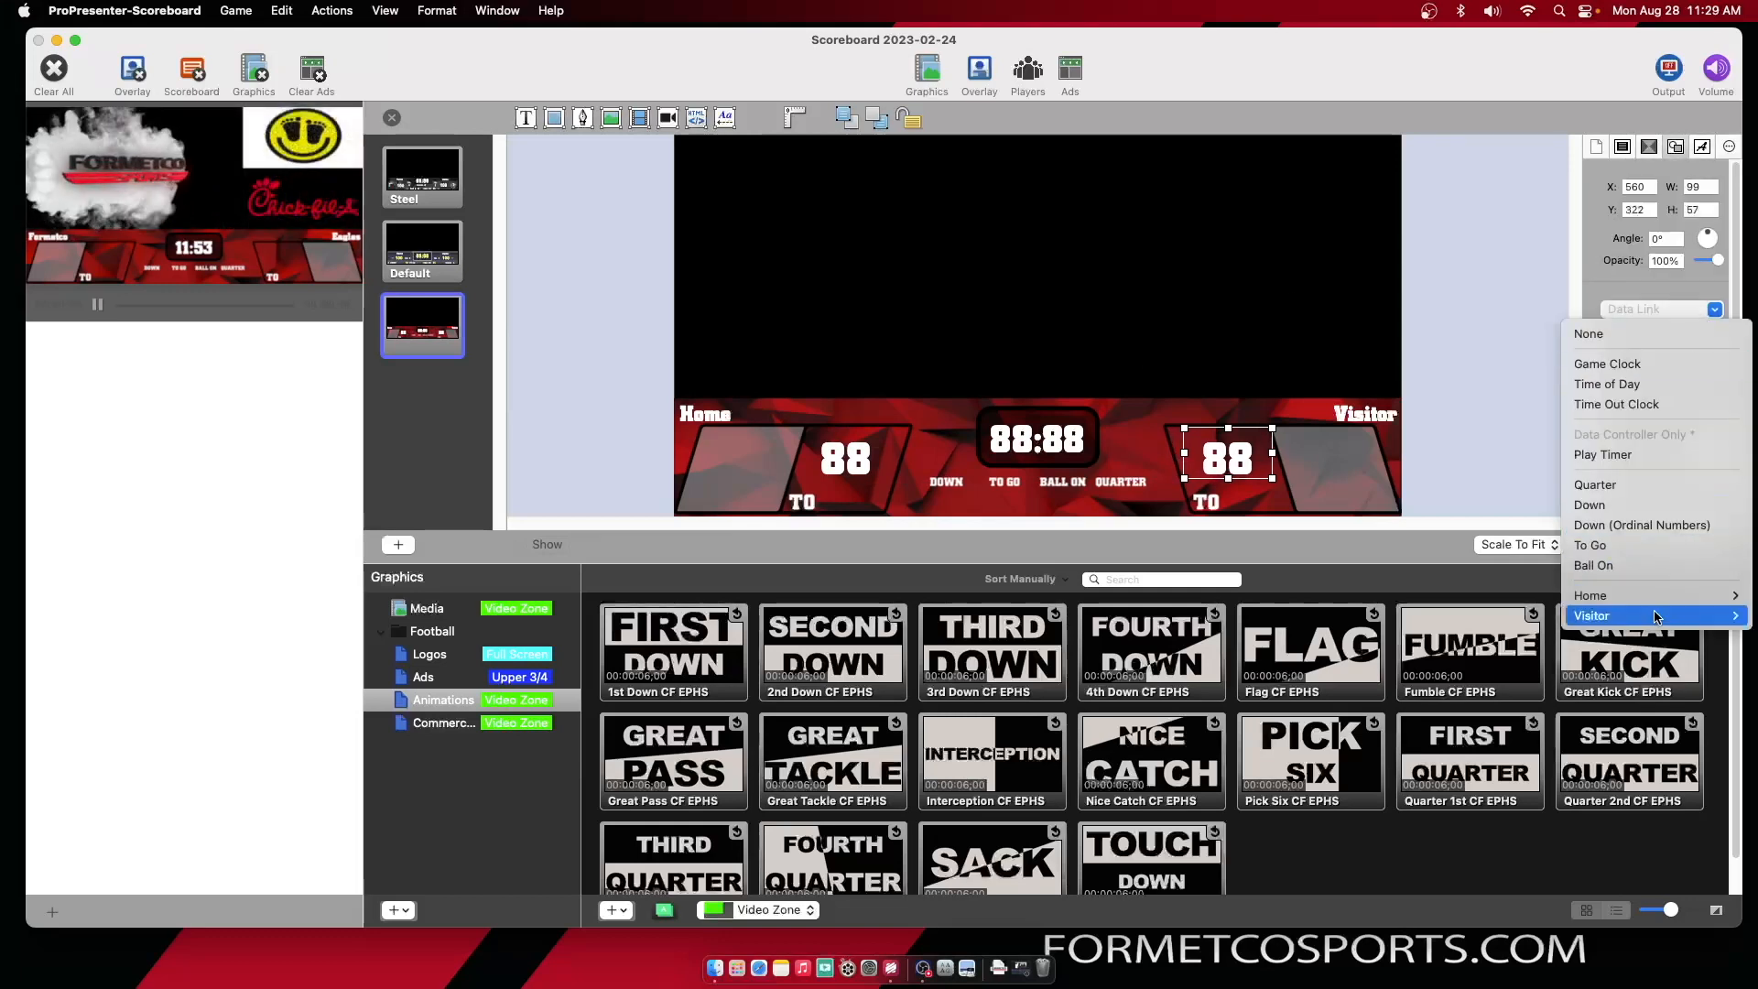
{"action": "mouse_move", "coordinate": [1597, 615]}
{"action": "left_click", "coordinate": [1462, 635]}
Link the score text in the home box to the home team's Score data
{"action": "left_click", "coordinate": [839, 459]}
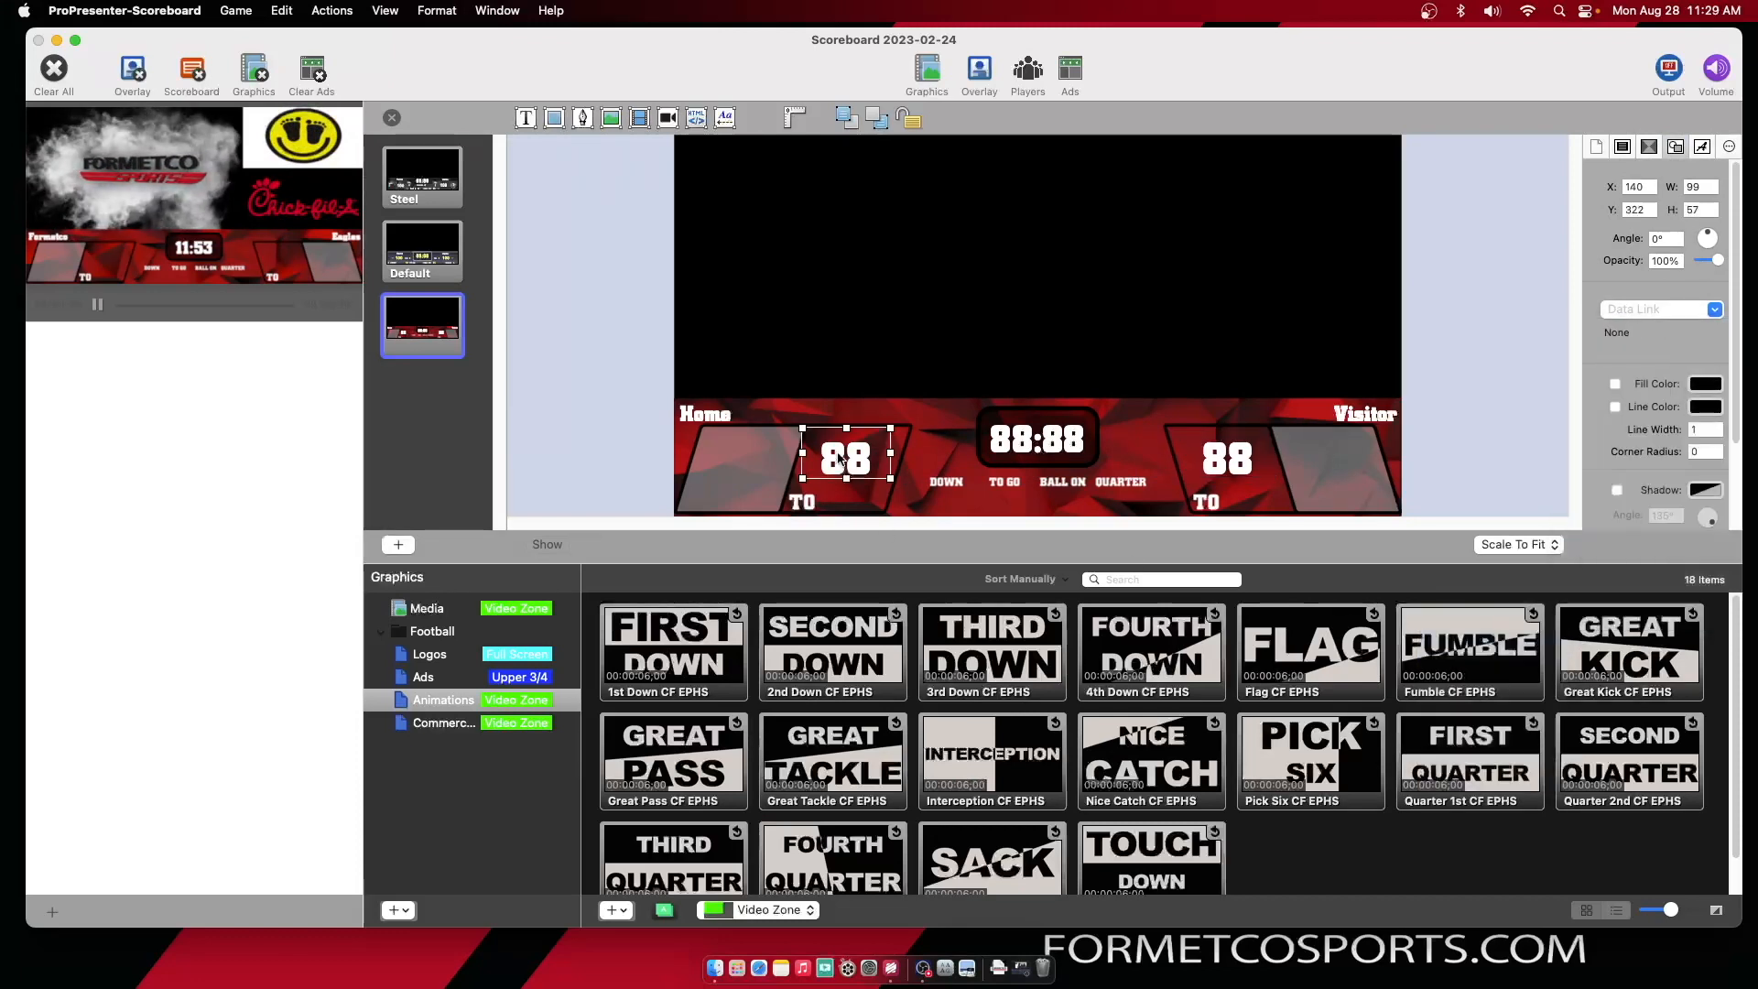
{"action": "left_click", "coordinate": [1699, 309]}
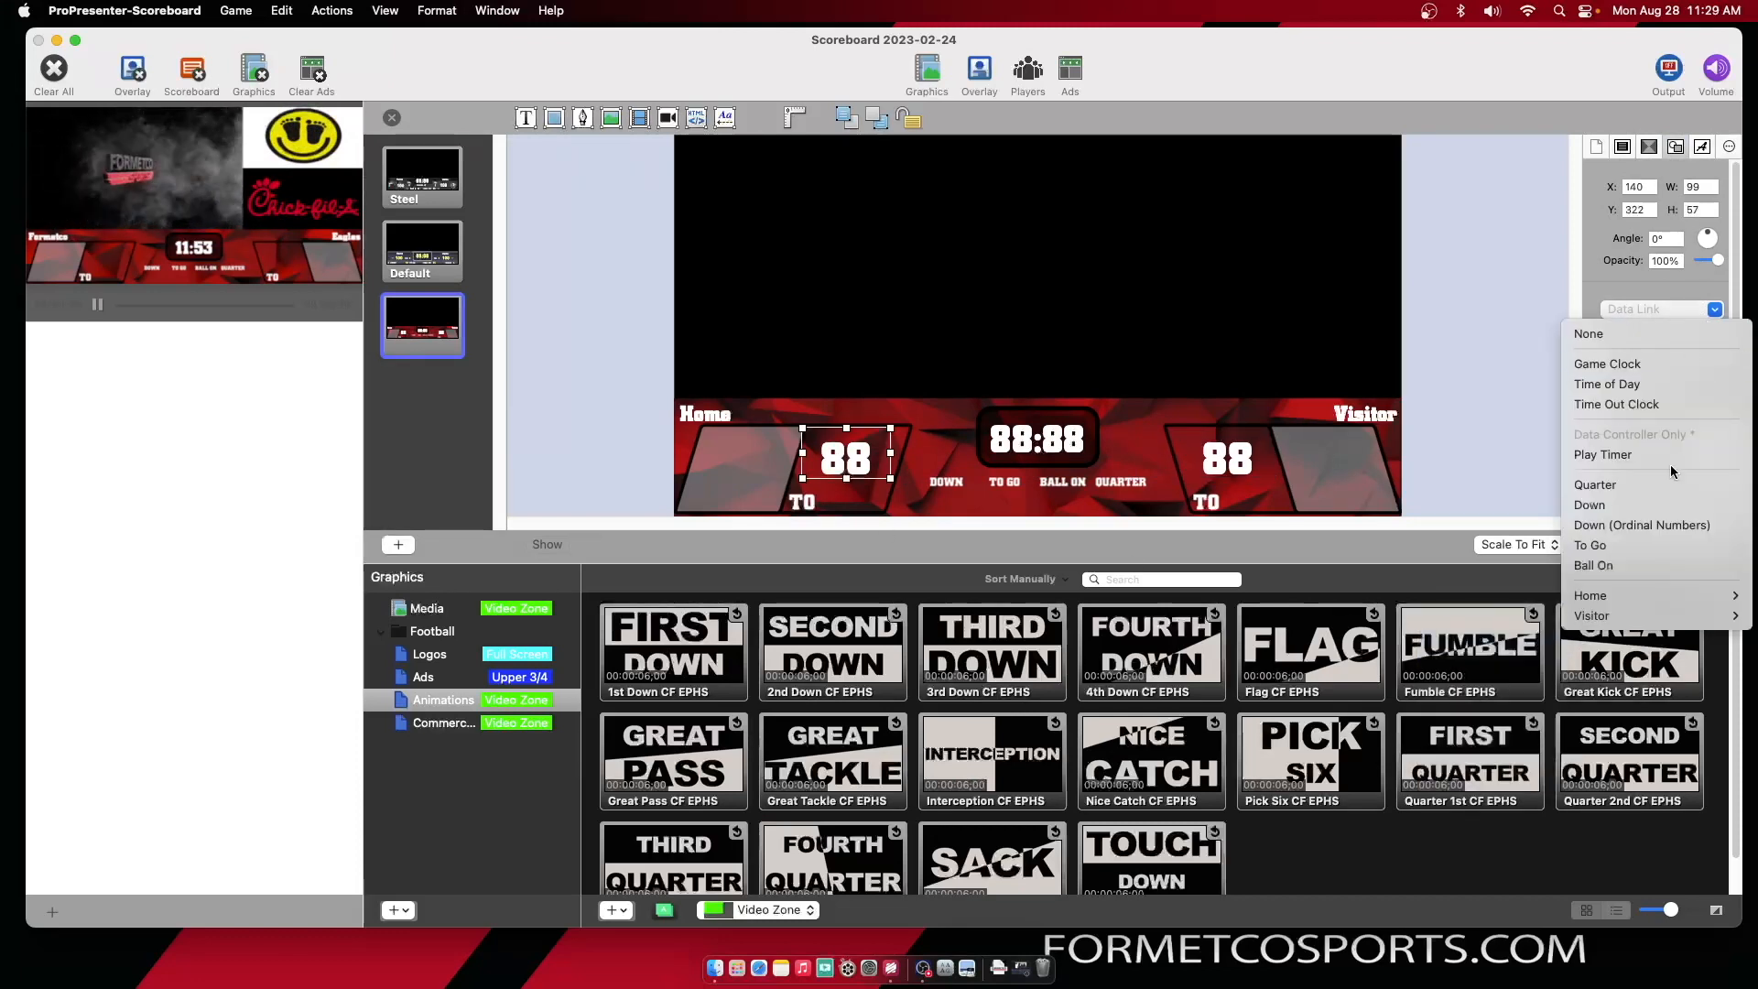
{"action": "mouse_move", "coordinate": [1657, 595]}
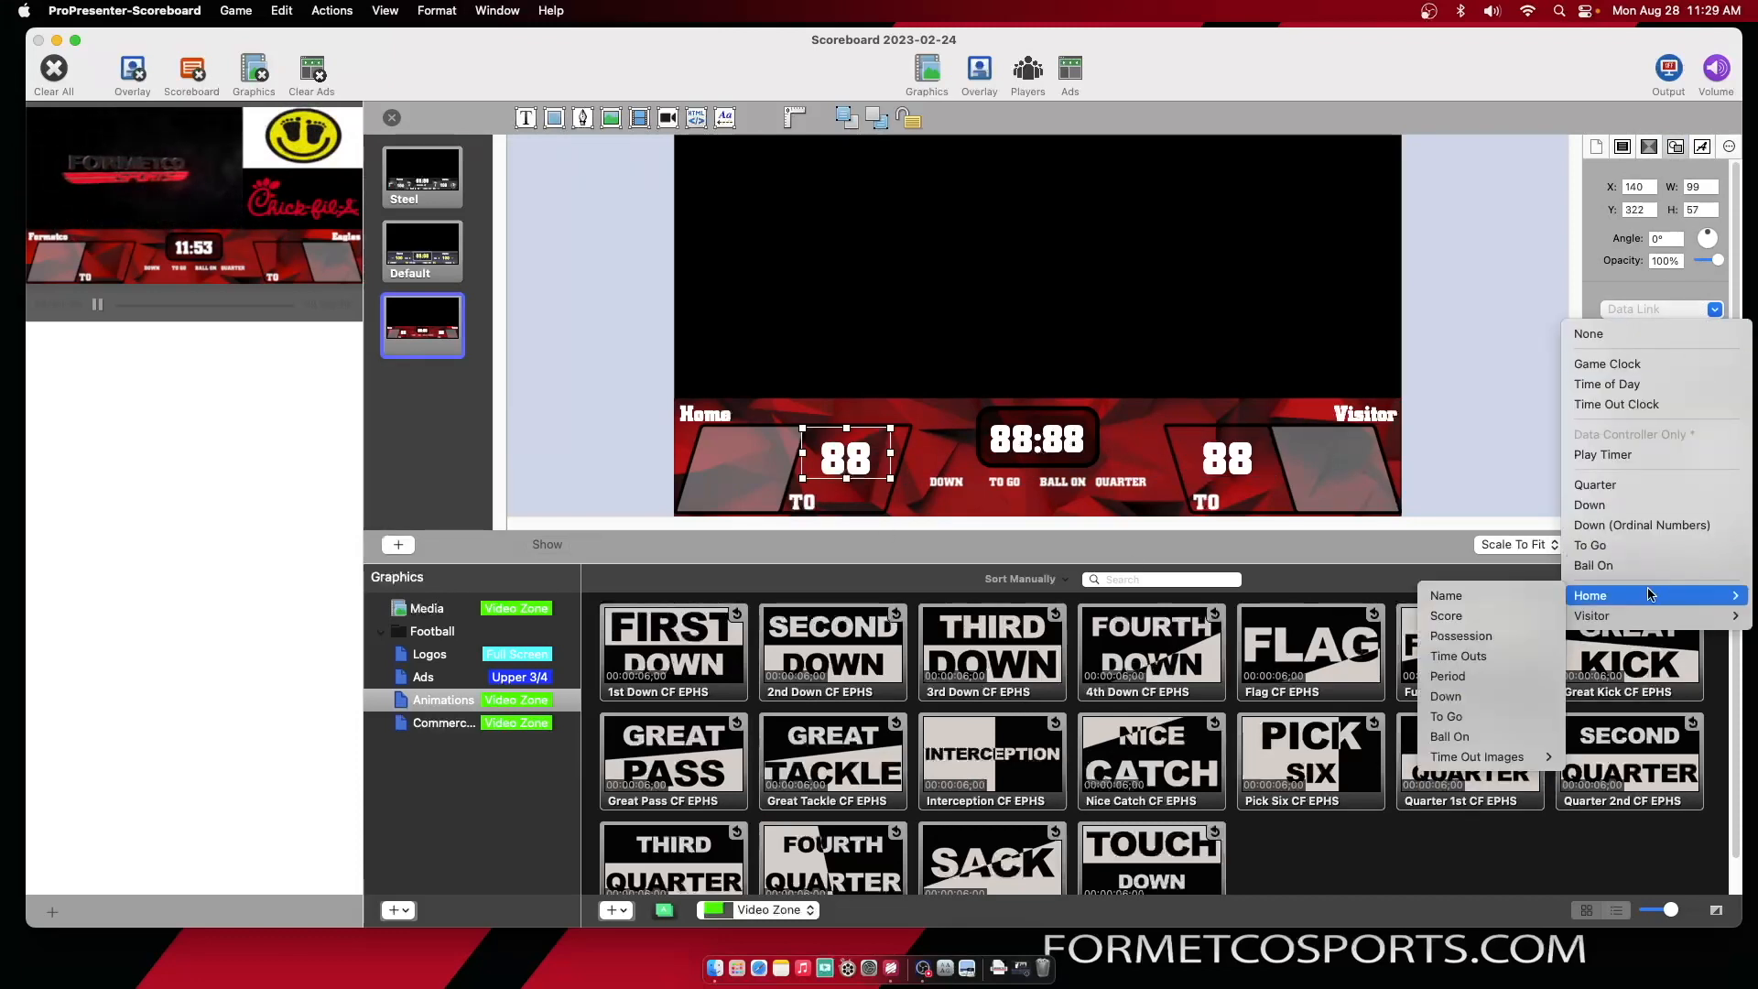
{"action": "left_click", "coordinate": [1483, 629]}
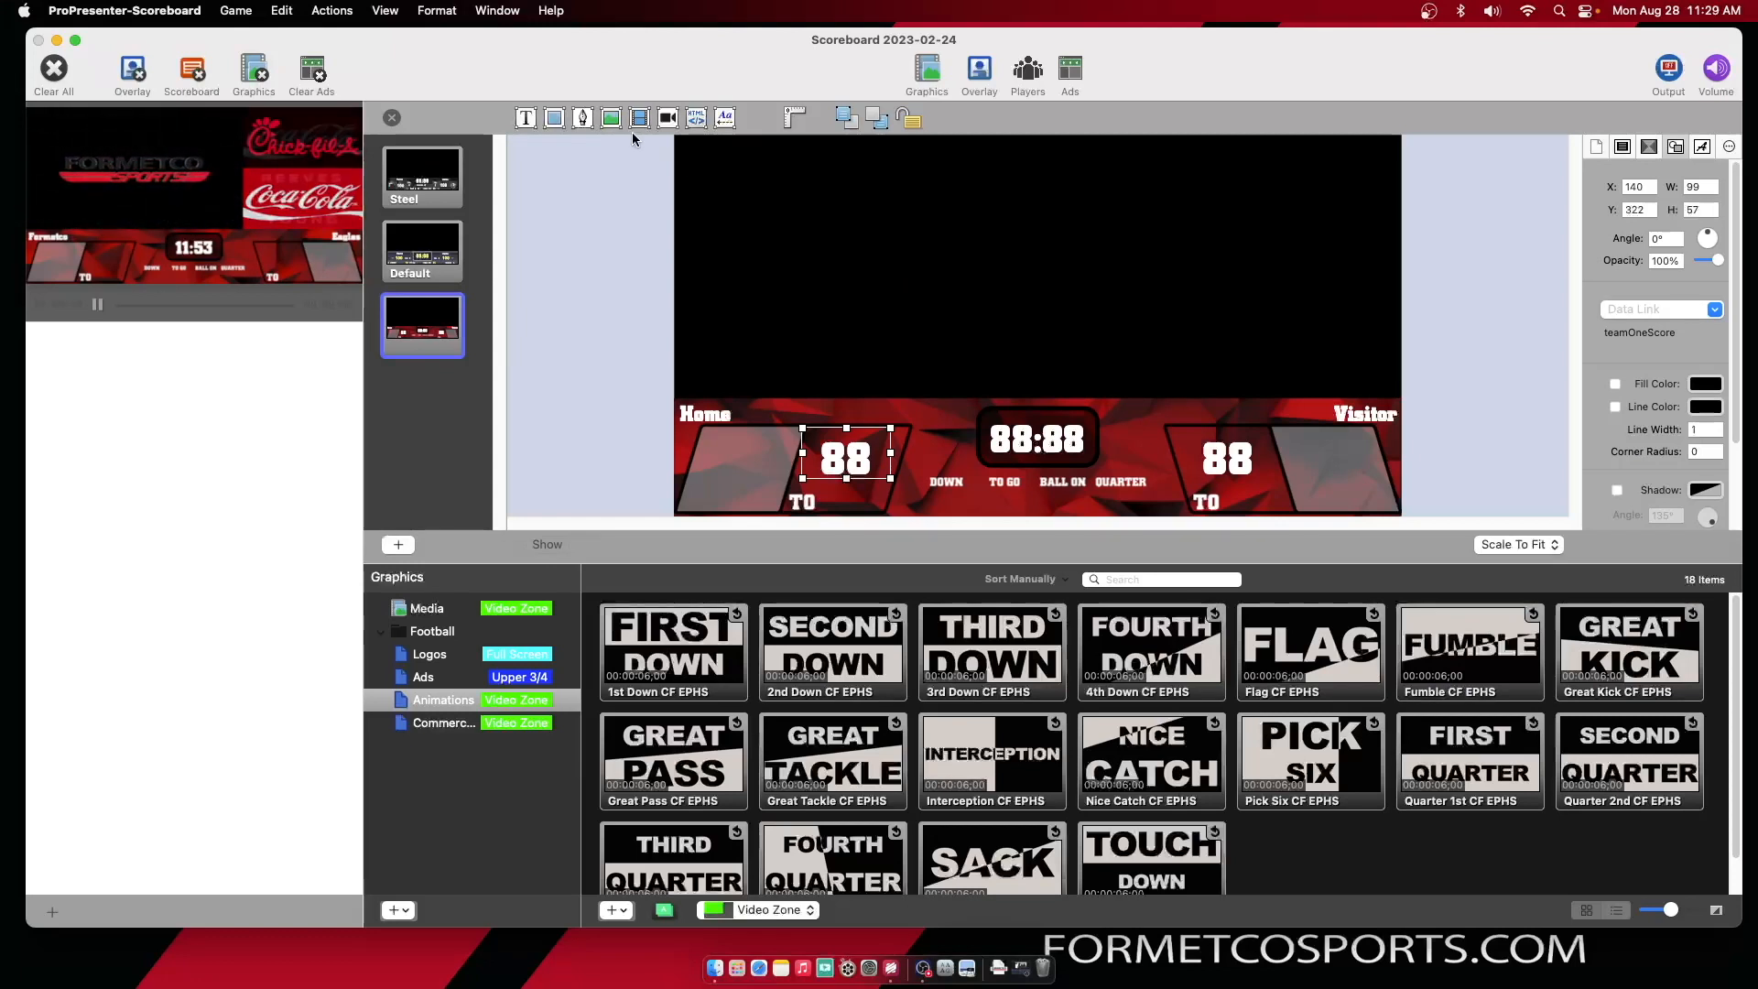
Insert BlackRed_Shield_F.png from the Logos folder and fit it into the home logo box at about 95 by 102
{"action": "left_click", "coordinate": [608, 118]}
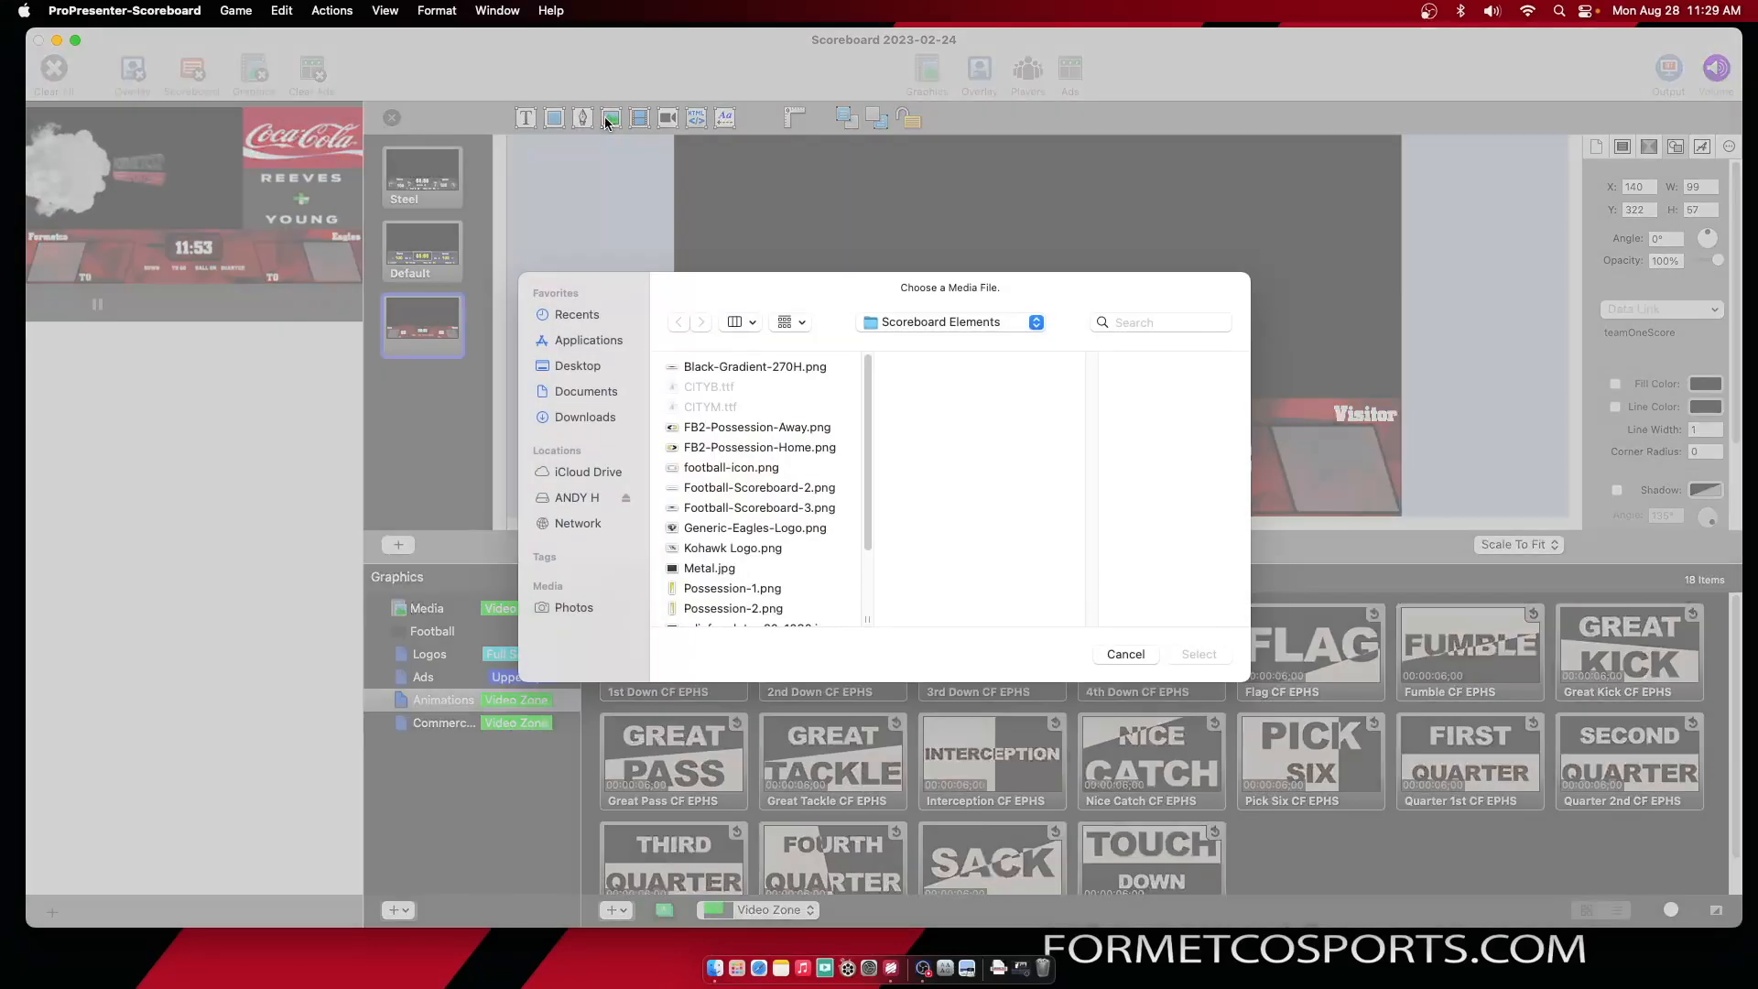
{"action": "left_click", "coordinate": [607, 393]}
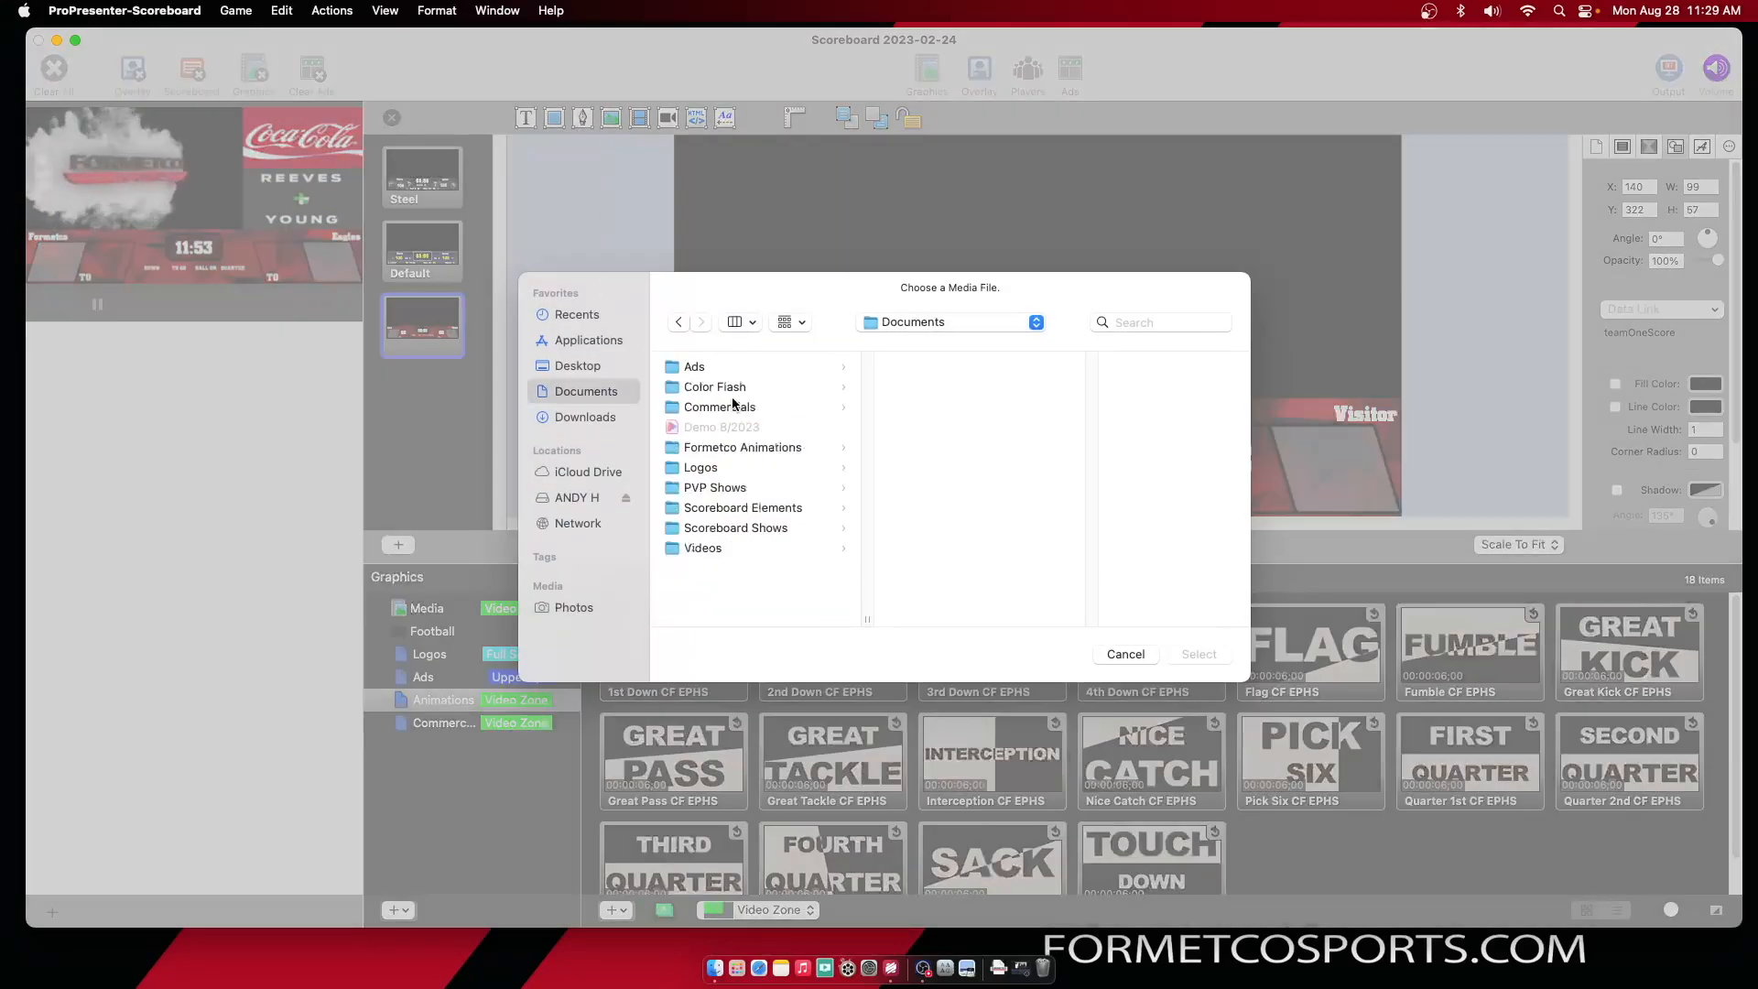
{"action": "left_click", "coordinate": [731, 469]}
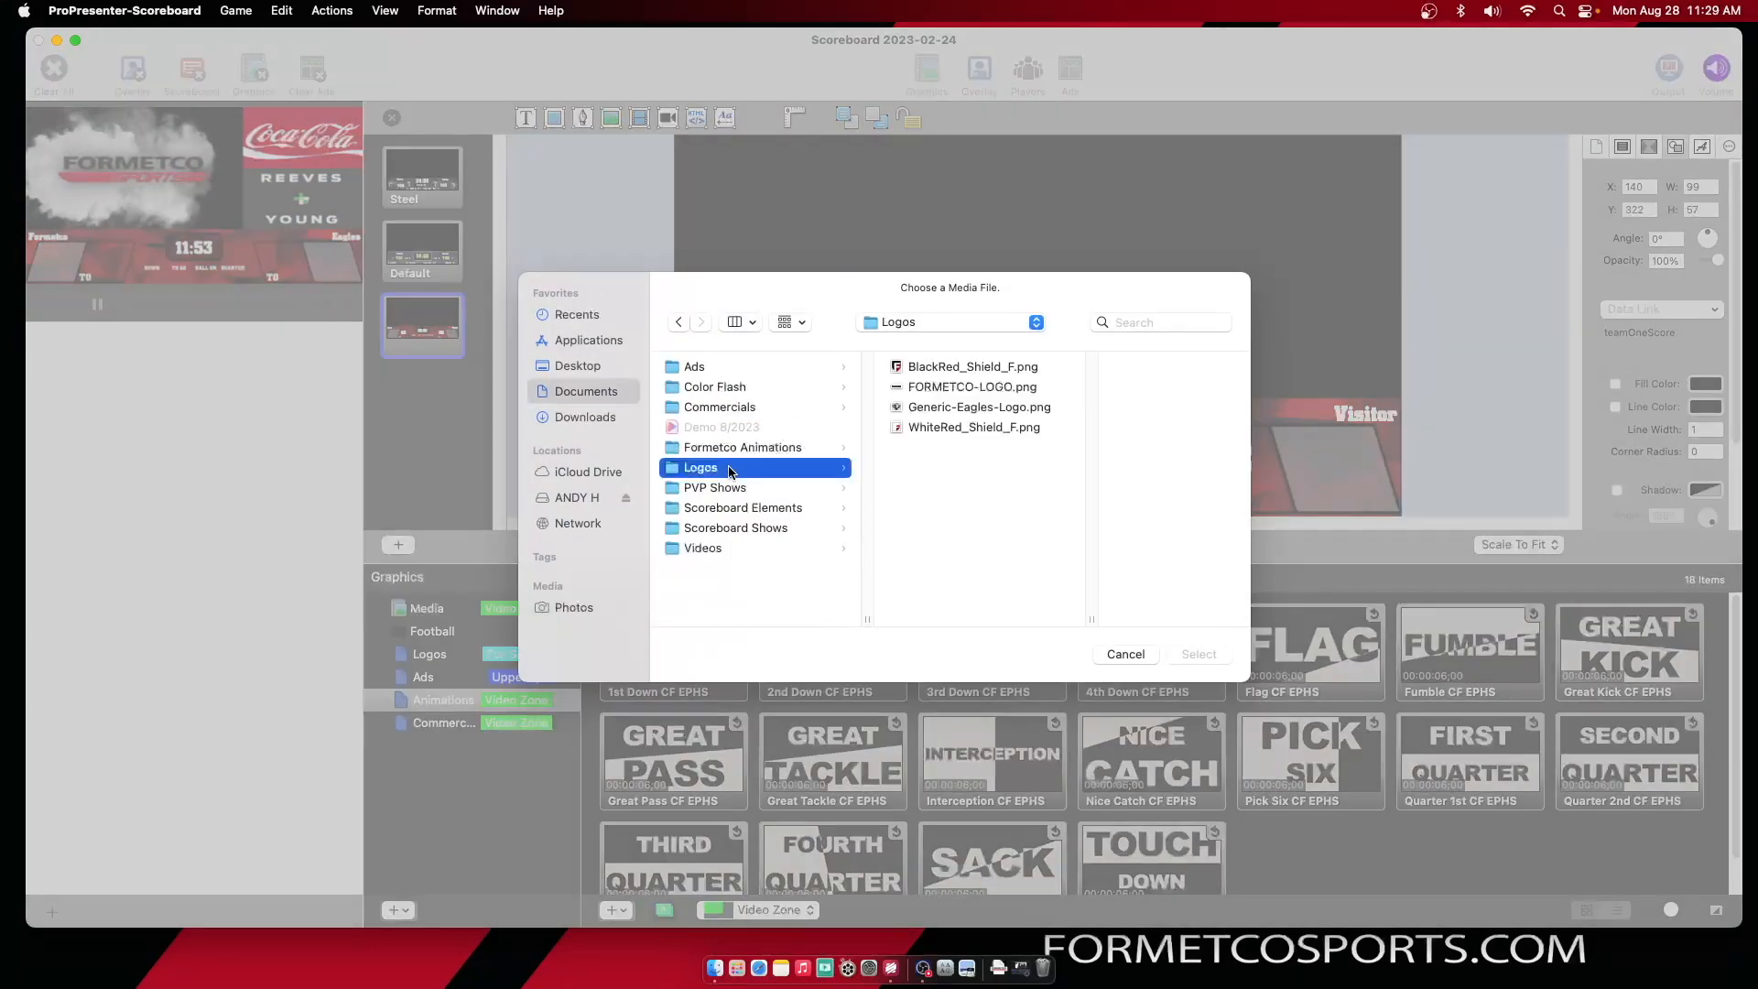
{"action": "left_click", "coordinate": [936, 364]}
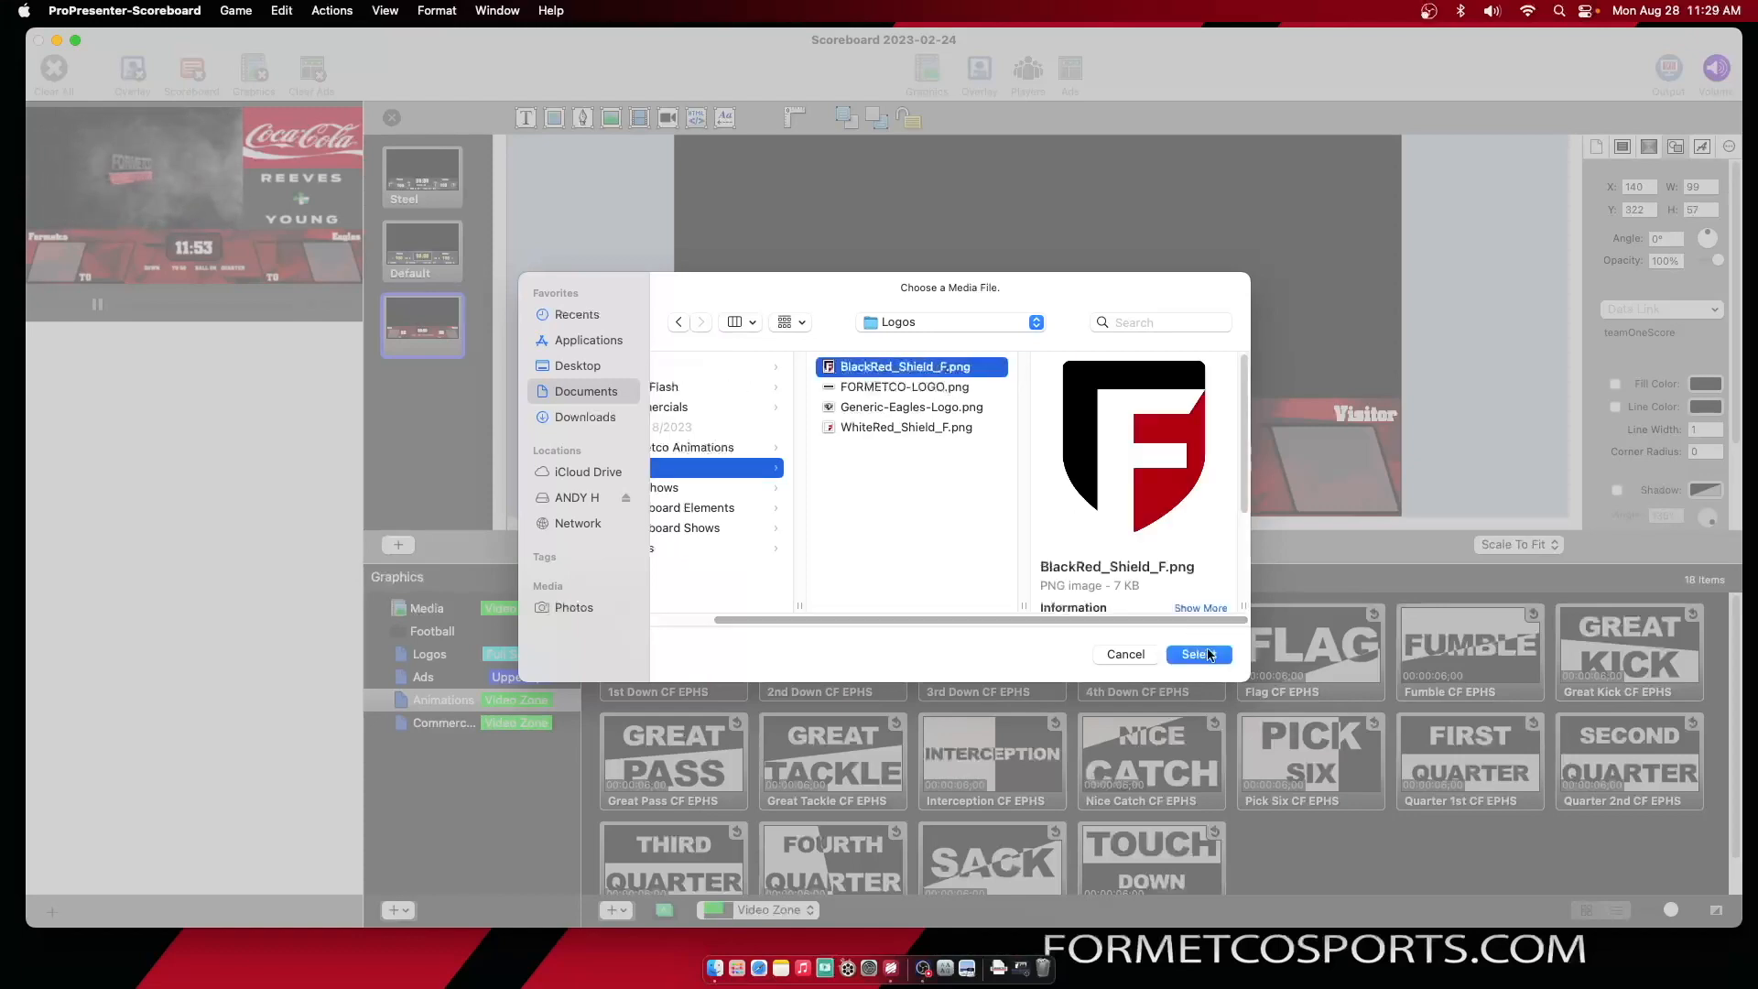
{"action": "left_click", "coordinate": [1199, 654]}
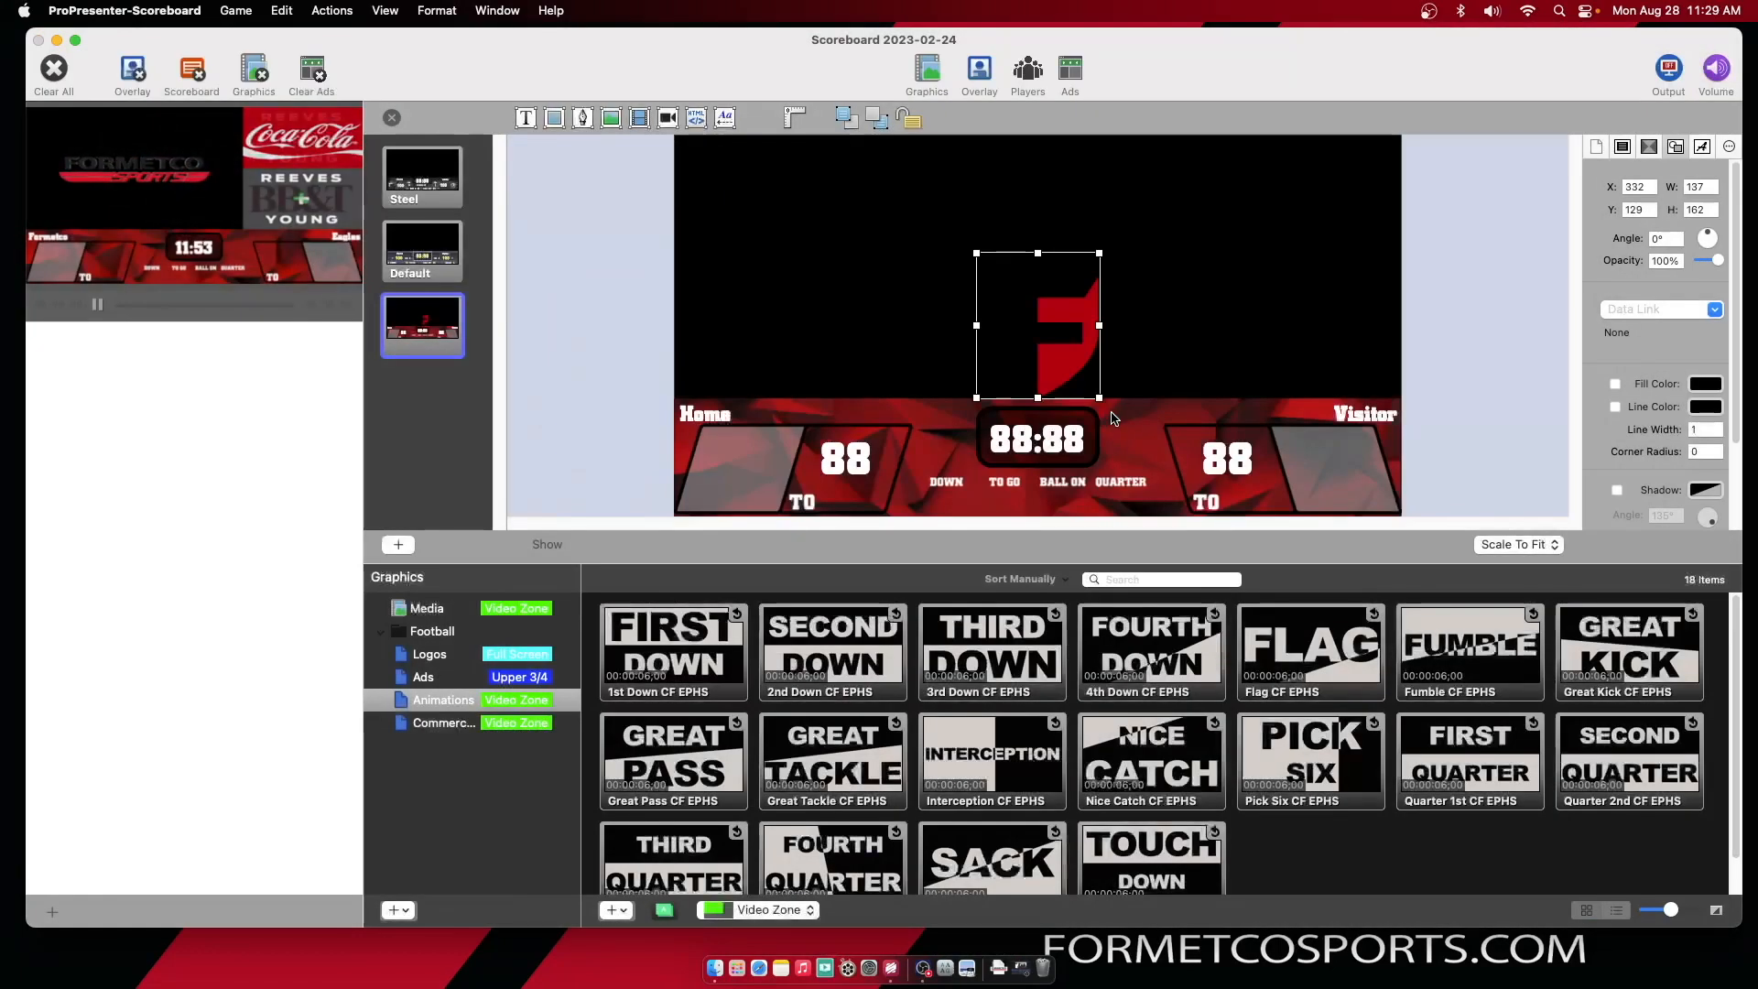
{"action": "left_click_drag", "start_coordinate": [1100, 399], "coordinate": [786, 469]}
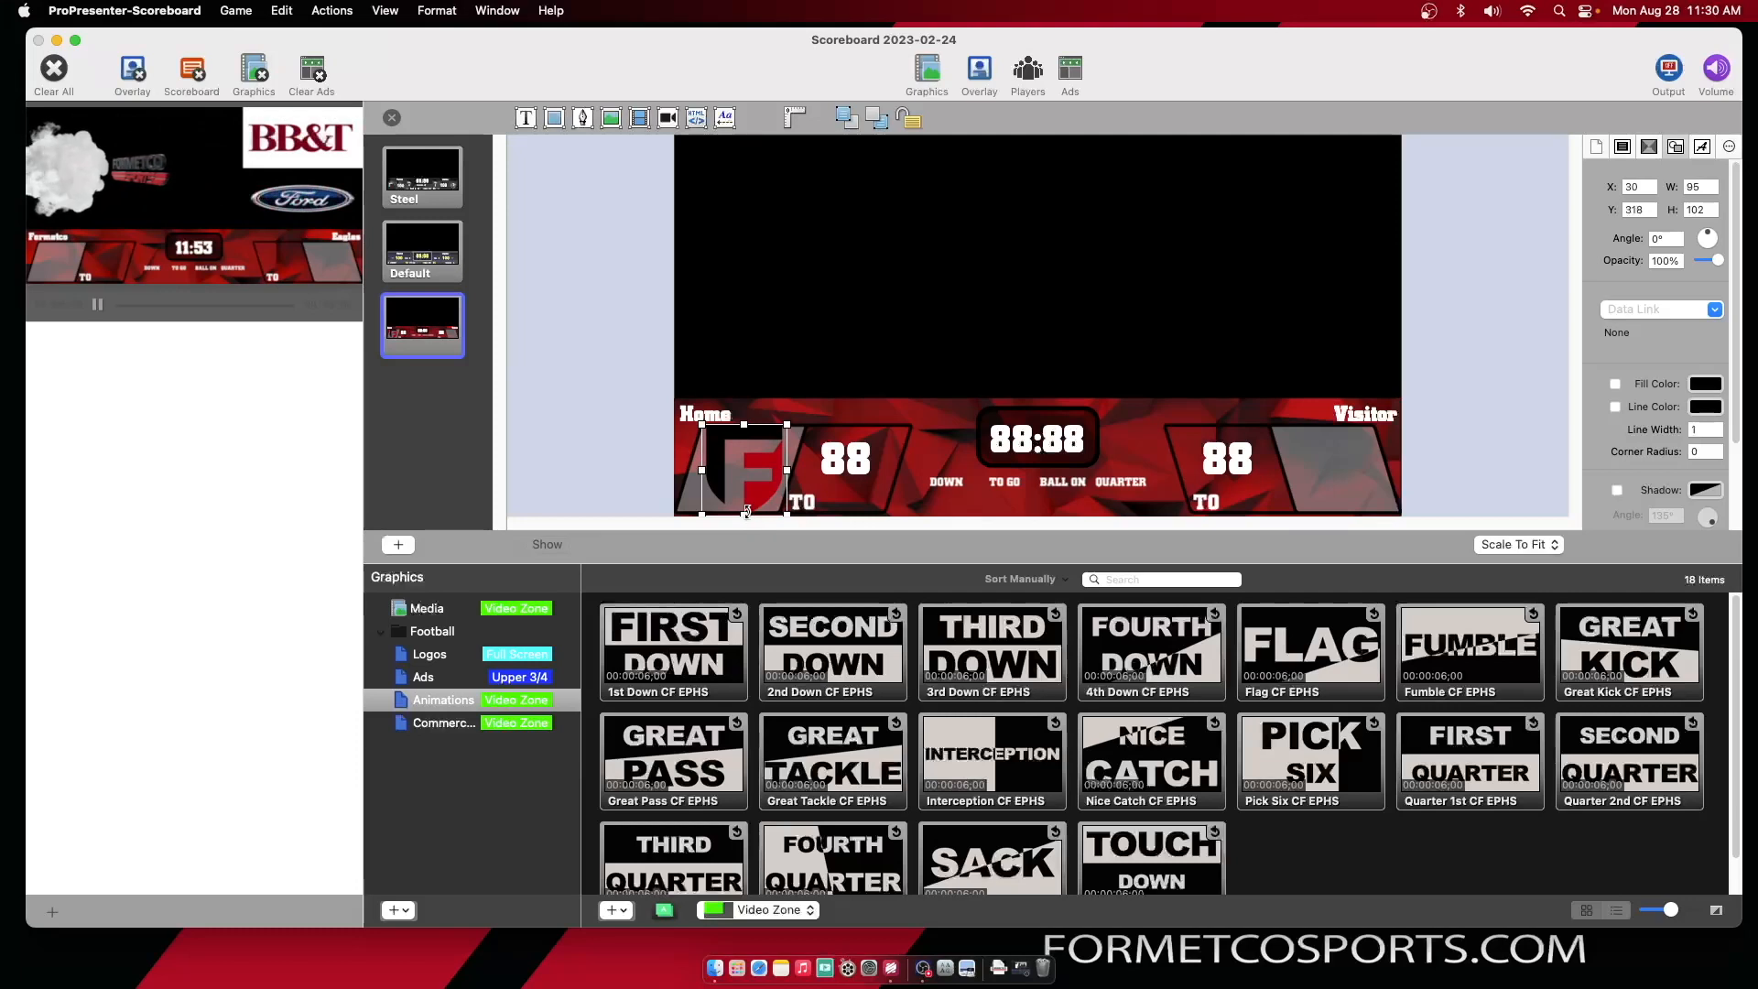
Duplicate the home shield logo and move the copy into the visitor logo box at X 678, Y 318
{"action": "key", "text": "super+v"}
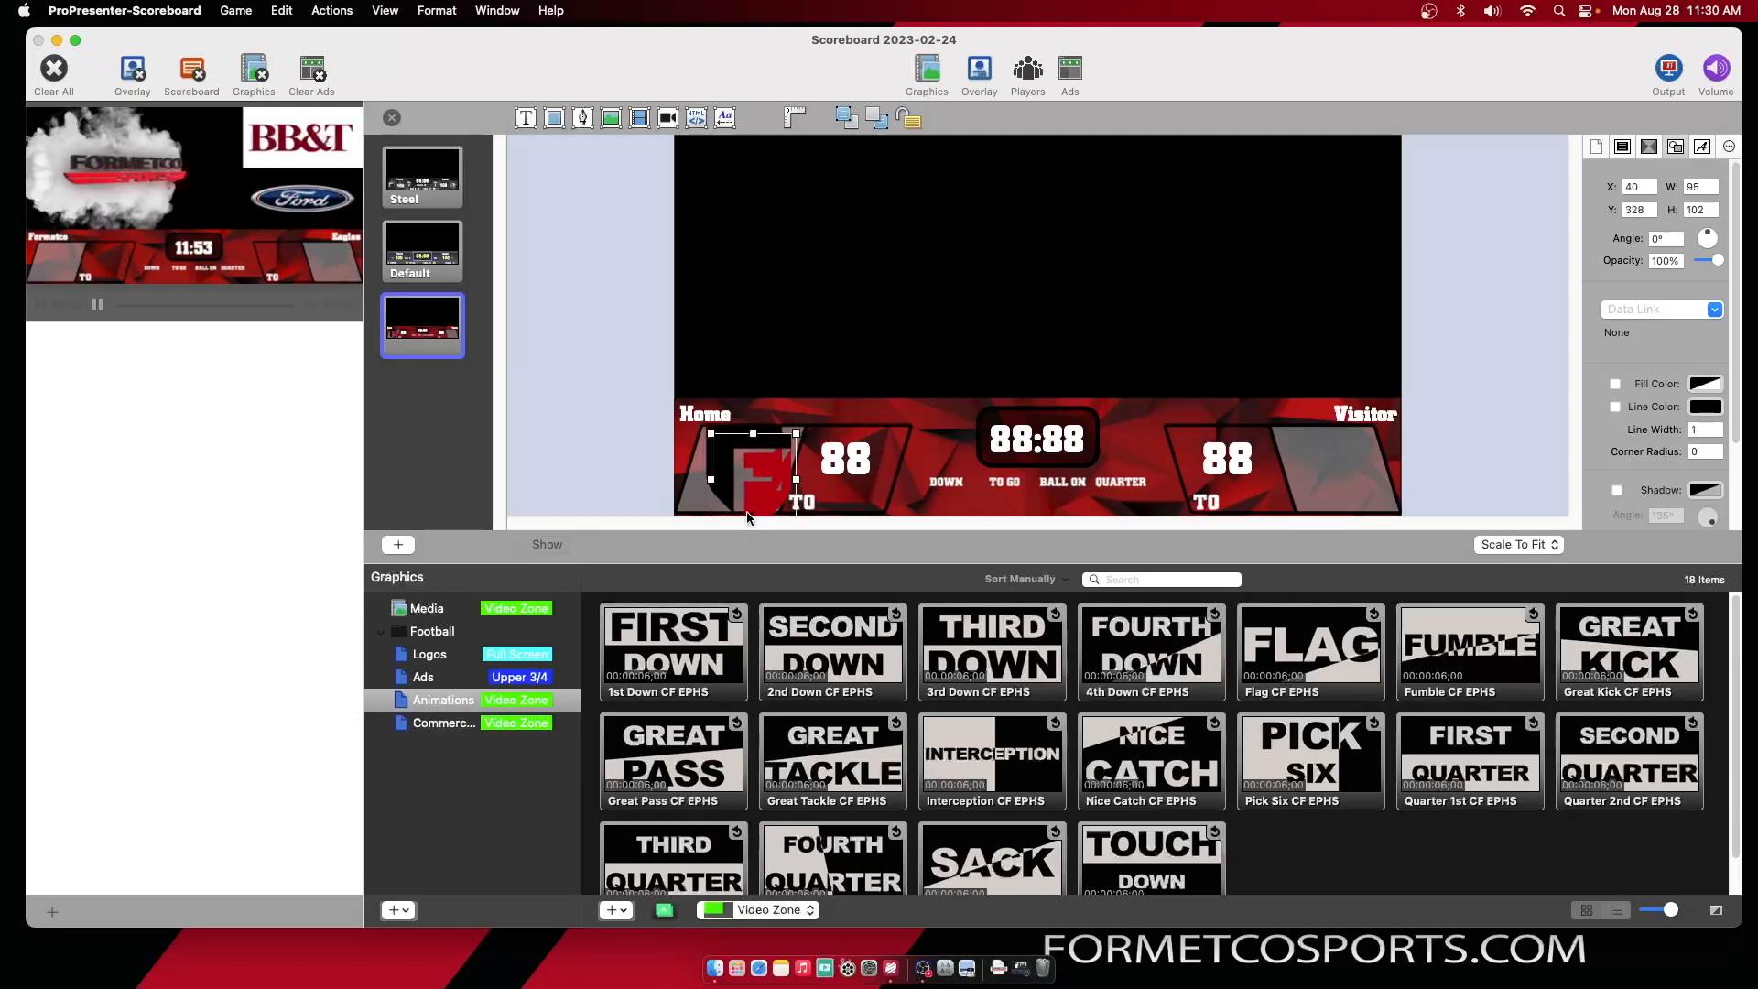
{"action": "key", "text": "Up"}
{"action": "key", "text": "Up"}
{"action": "key", "text": "Up"}
{"action": "key", "text": "Up"}
{"action": "key", "text": "Up"}
{"action": "key", "text": "Up"}
{"action": "key", "text": "Up"}
{"action": "key", "text": "Up"}
{"action": "key", "text": "Up"}
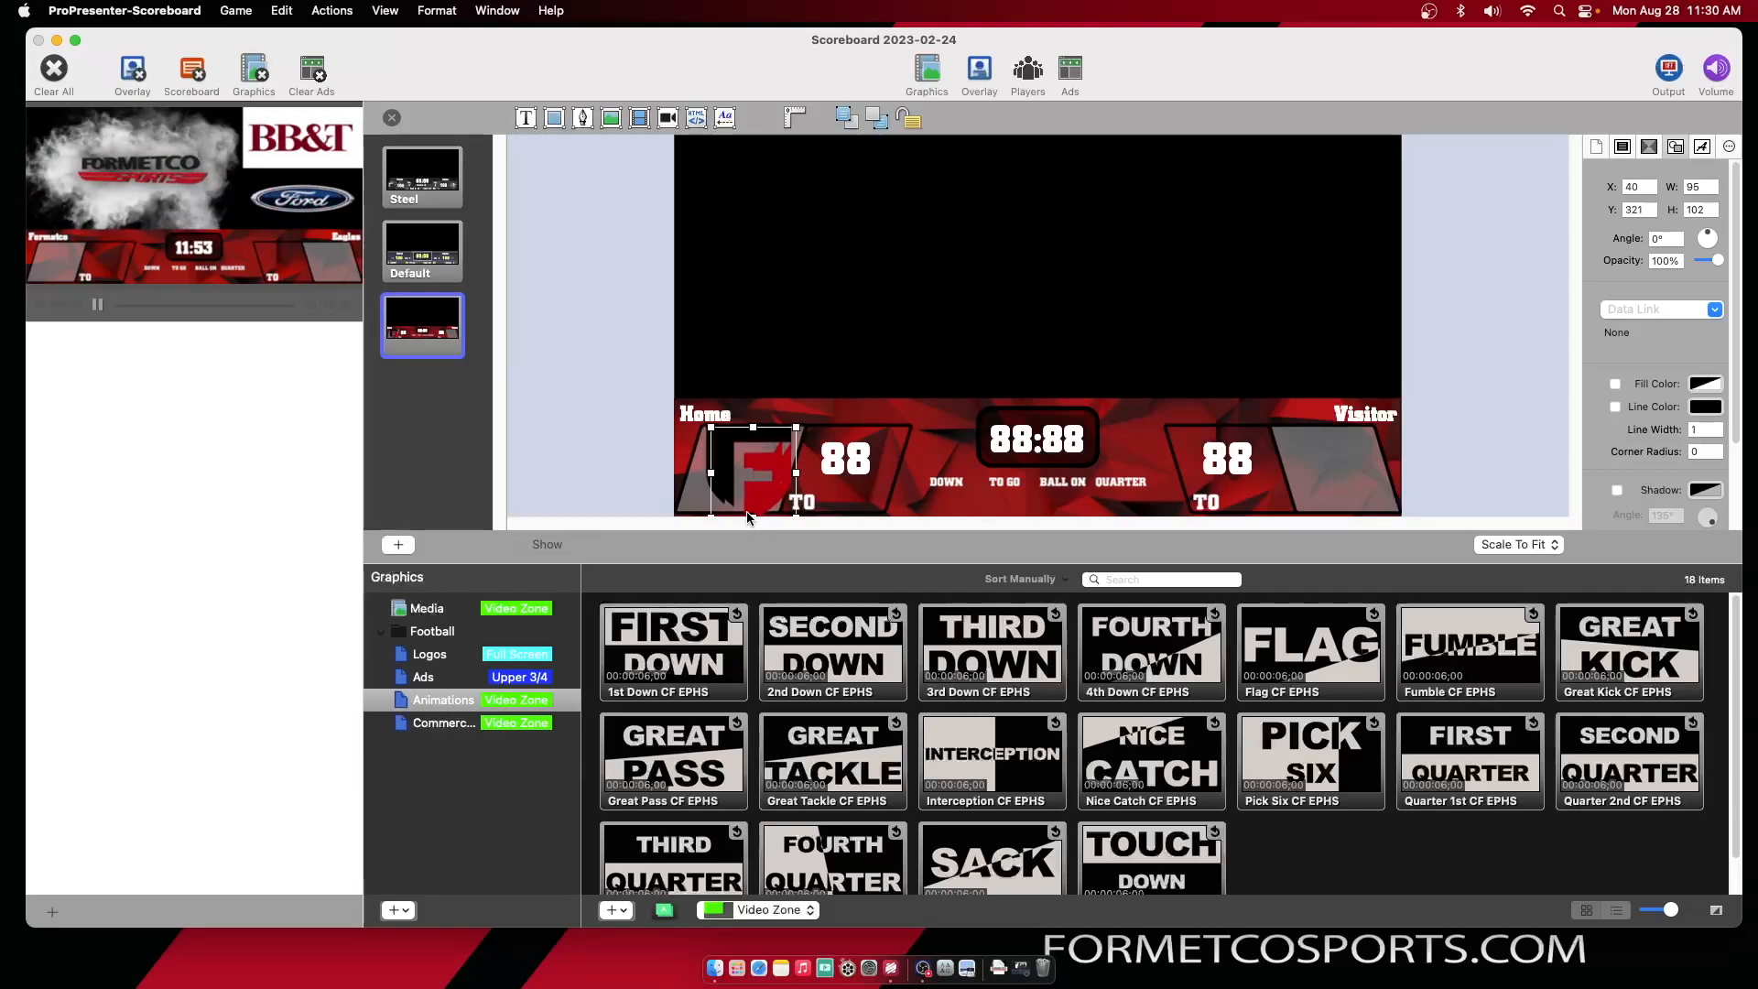
{"action": "key", "text": "Up"}
{"action": "key", "text": "shift+Right"}
{"action": "key", "text": "shift+Right"}
{"action": "key", "text": "shift+Right"}
{"action": "key", "text": "shift+Right"}
{"action": "key", "text": "shift+Right"}
{"action": "key", "text": "shift+Right"}
{"action": "key", "text": "shift+Right"}
{"action": "key", "text": "shift+Right"}
{"action": "key", "text": "shift+Right"}
{"action": "key", "text": "shift+Right"}
{"action": "key", "text": "shift+Right"}
{"action": "key", "text": "shift+Right"}
{"action": "key", "text": "shift+Right"}
{"action": "key", "text": "shift+Right"}
{"action": "key", "text": "shift+Right"}
{"action": "key", "text": "shift+Right"}
{"action": "key", "text": "shift+Right"}
{"action": "key", "text": "shift+Right"}
{"action": "key", "text": "shift+Right"}
{"action": "key", "text": "shift+Right"}
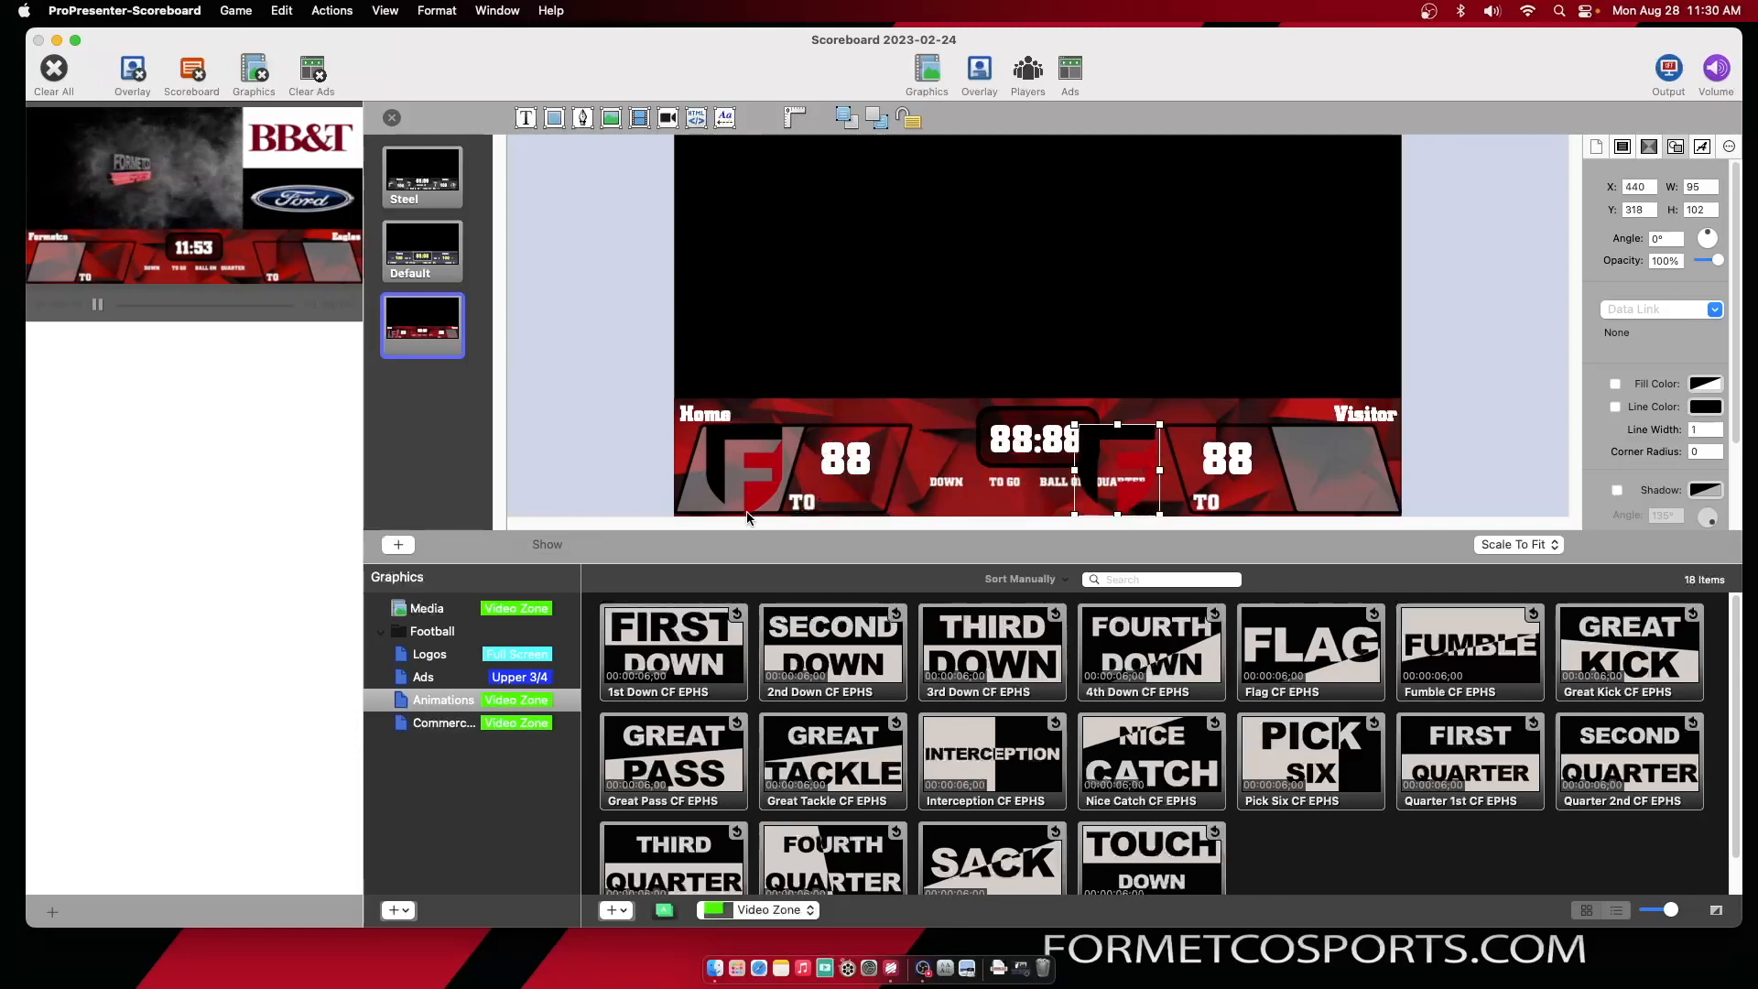
{"action": "key", "text": "shift+Right"}
{"action": "key", "text": "shift+Right"}
{"action": "key", "text": "shift+Right"}
{"action": "key", "text": "shift+Right"}
{"action": "key", "text": "shift+Right"}
{"action": "key", "text": "shift+Right"}
{"action": "key", "text": "shift+Right"}
{"action": "key", "text": "shift+Right"}
{"action": "key", "text": "shift+Right"}
{"action": "key", "text": "shift+Right"}
{"action": "key", "text": "Left"}
{"action": "key", "text": "Left"}
{"action": "key", "text": "Left"}
{"action": "key", "text": "Left"}
{"action": "key", "text": "Left"}
{"action": "key", "text": "Left"}
{"action": "key", "text": "Left"}
{"action": "key", "text": "Left"}
{"action": "key", "text": "Left"}
{"action": "key", "text": "Left"}
{"action": "key", "text": "Left"}
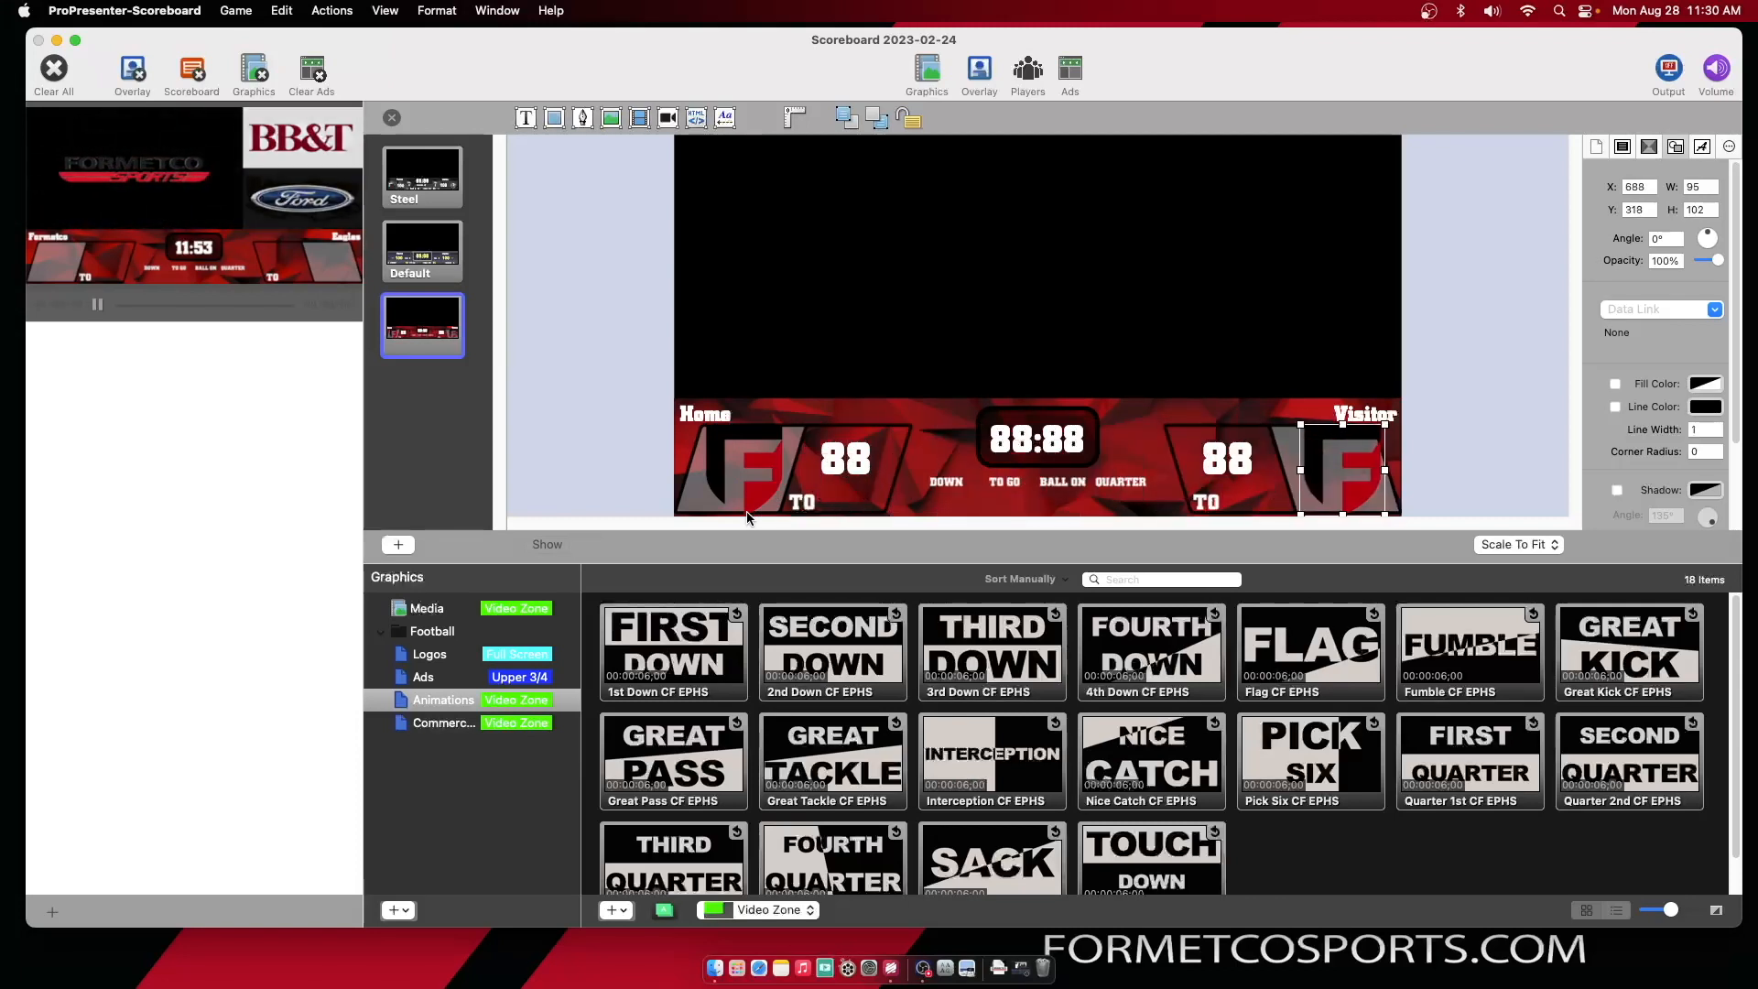
{"action": "key", "text": "Left"}
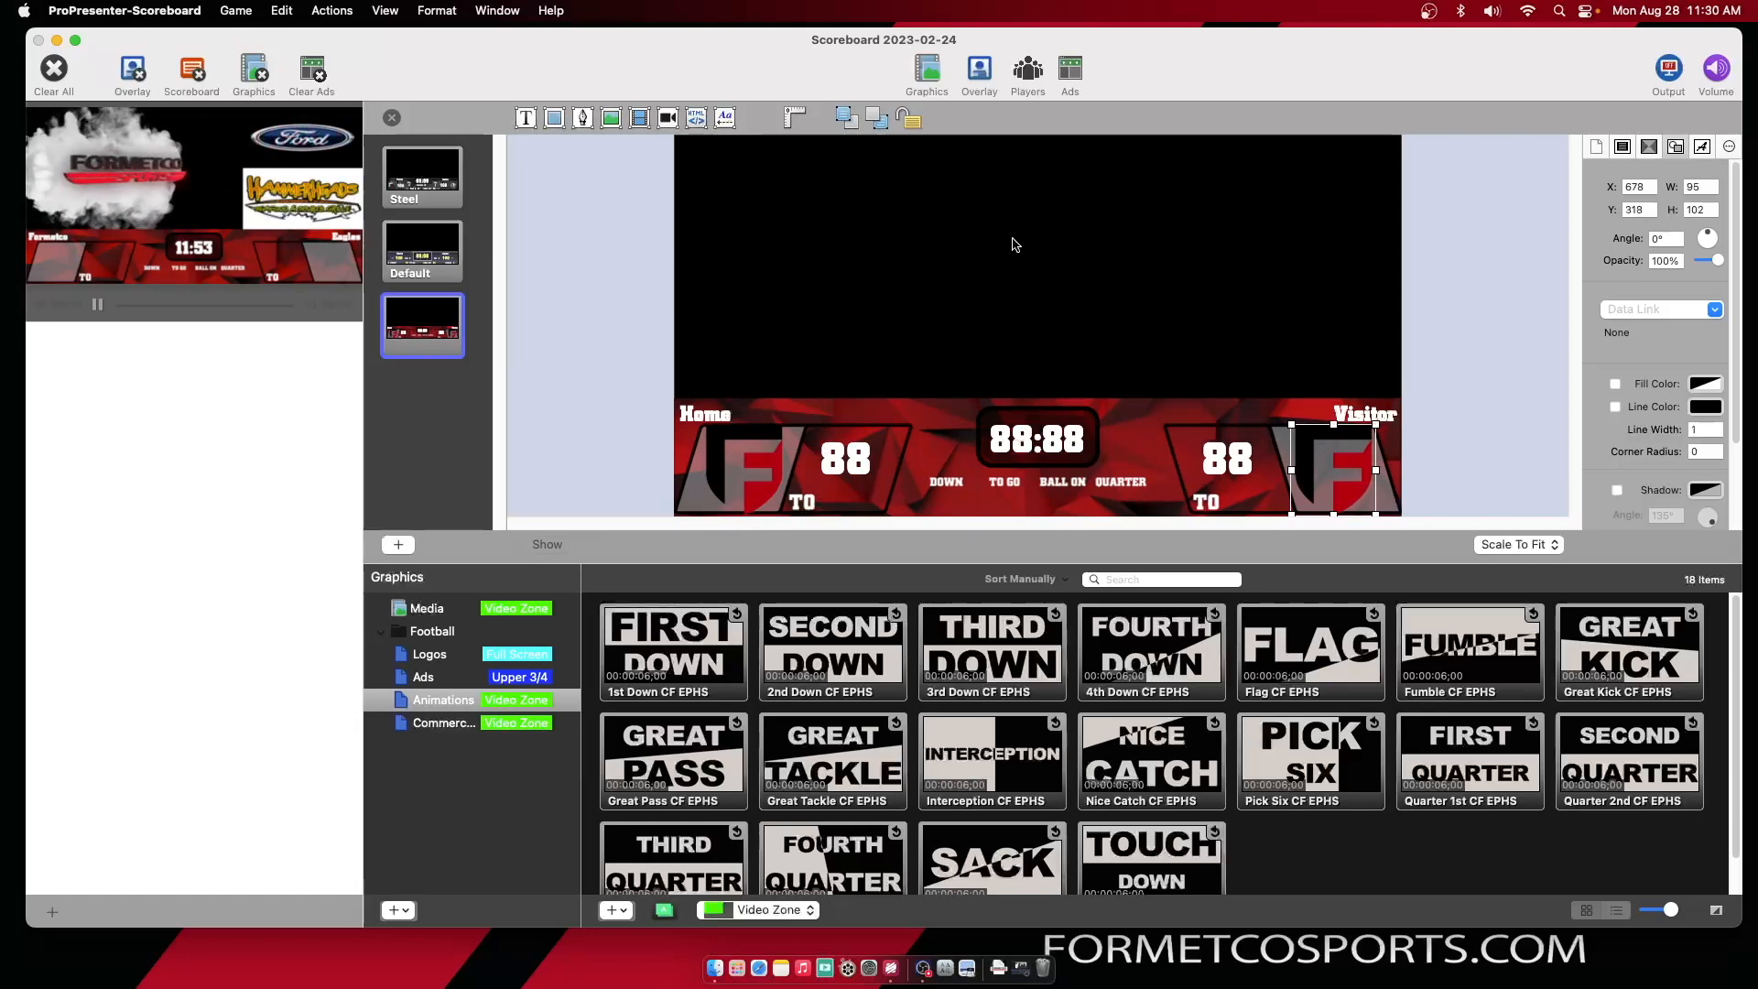
{"action": "left_click", "coordinate": [1031, 240]}
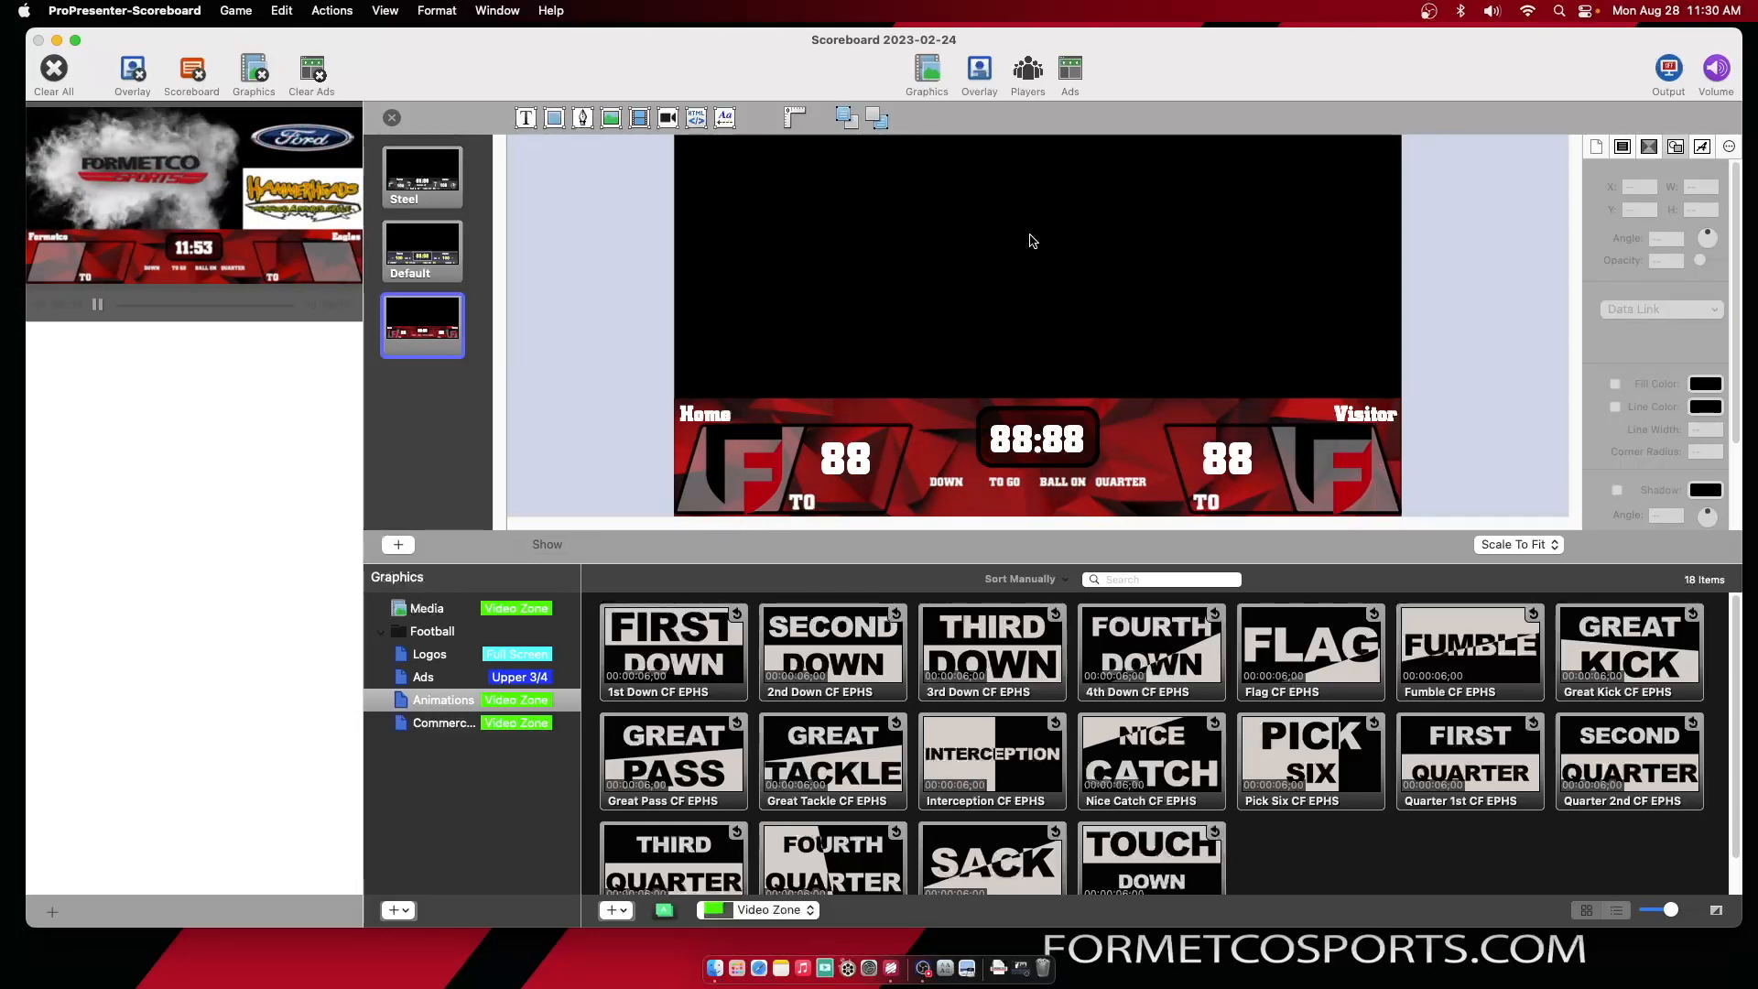
Shrink the home logo to about 93 by 98 and the visitor logo to about 91 by 97
{"action": "left_click", "coordinate": [750, 447]}
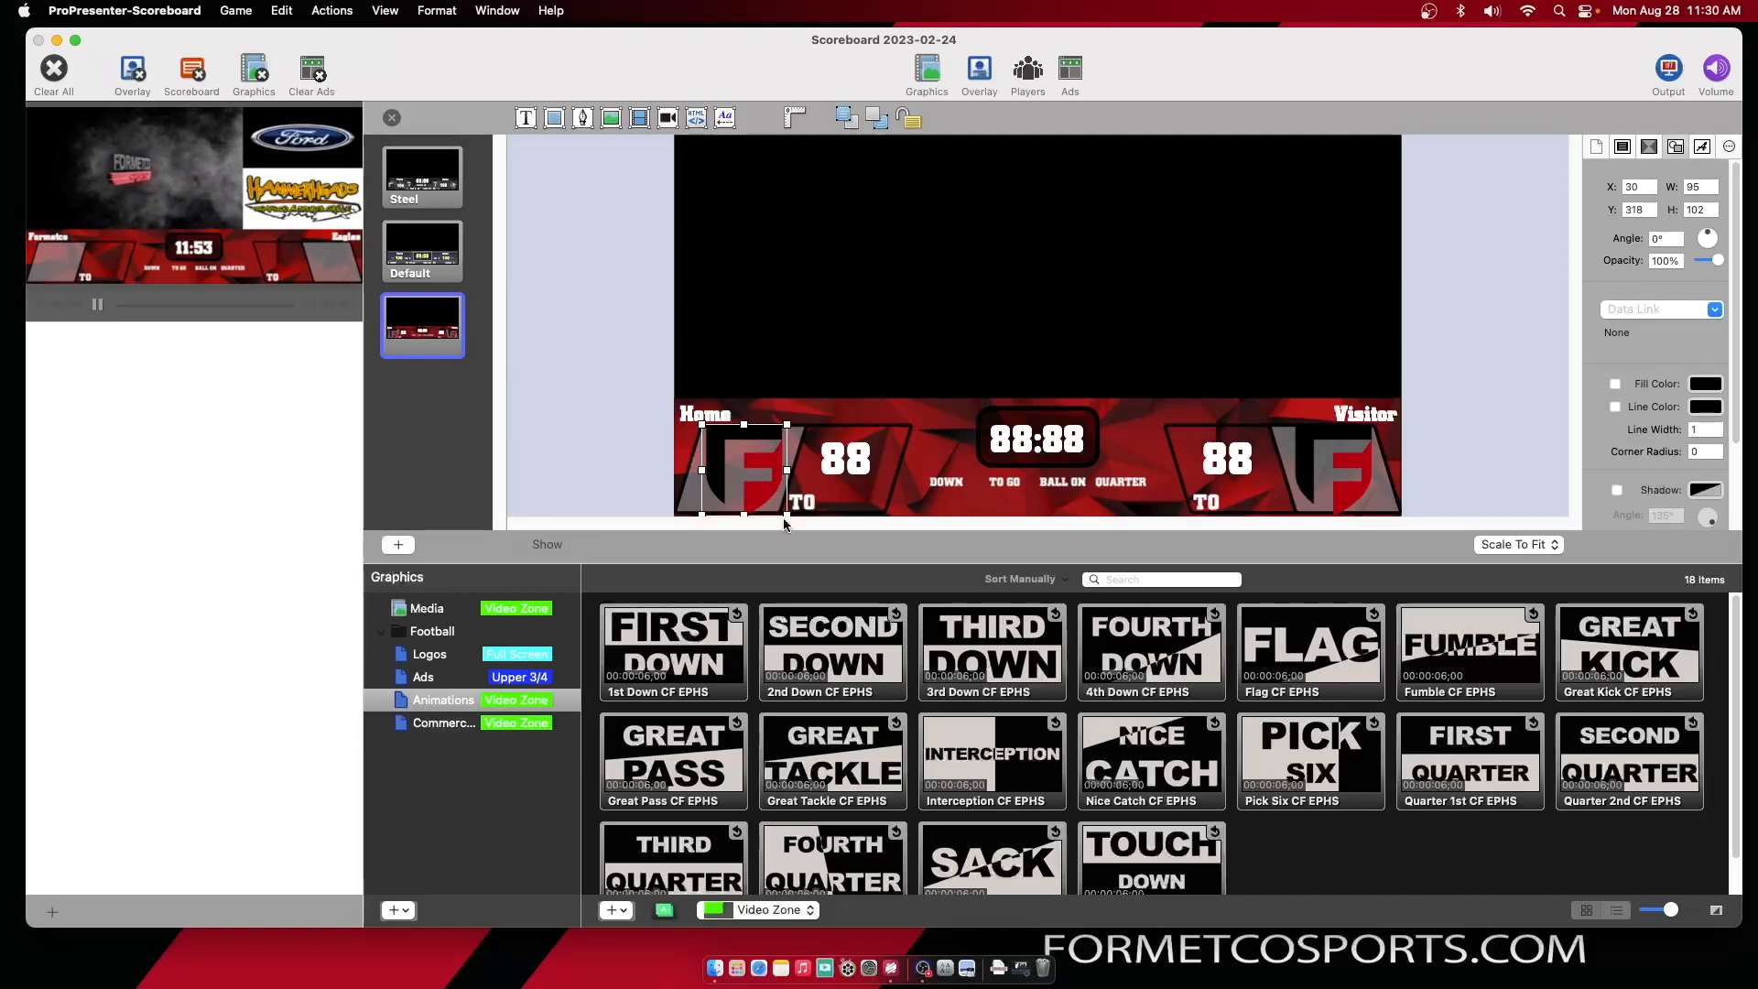
{"action": "left_click_drag", "start_coordinate": [786, 514], "coordinate": [784, 510]}
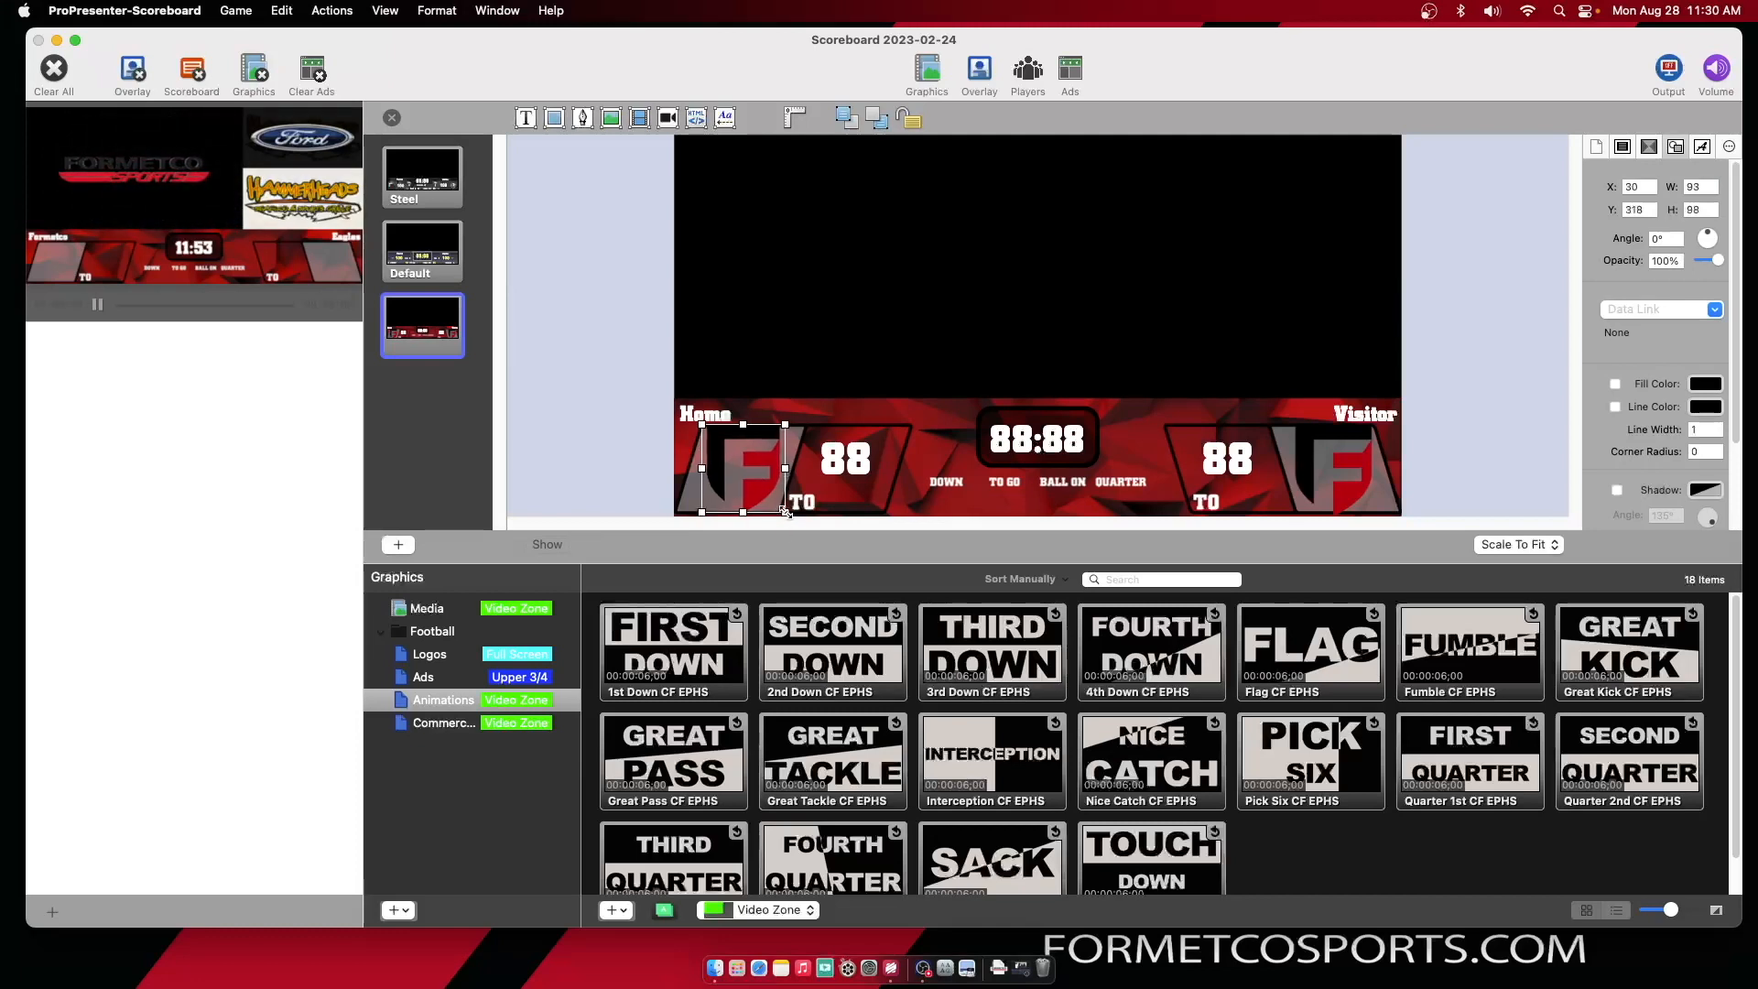
{"action": "left_click", "coordinate": [1374, 493]}
{"action": "left_click_drag", "start_coordinate": [1373, 513], "coordinate": [1372, 510]}
{"action": "left_click", "coordinate": [1245, 382]}
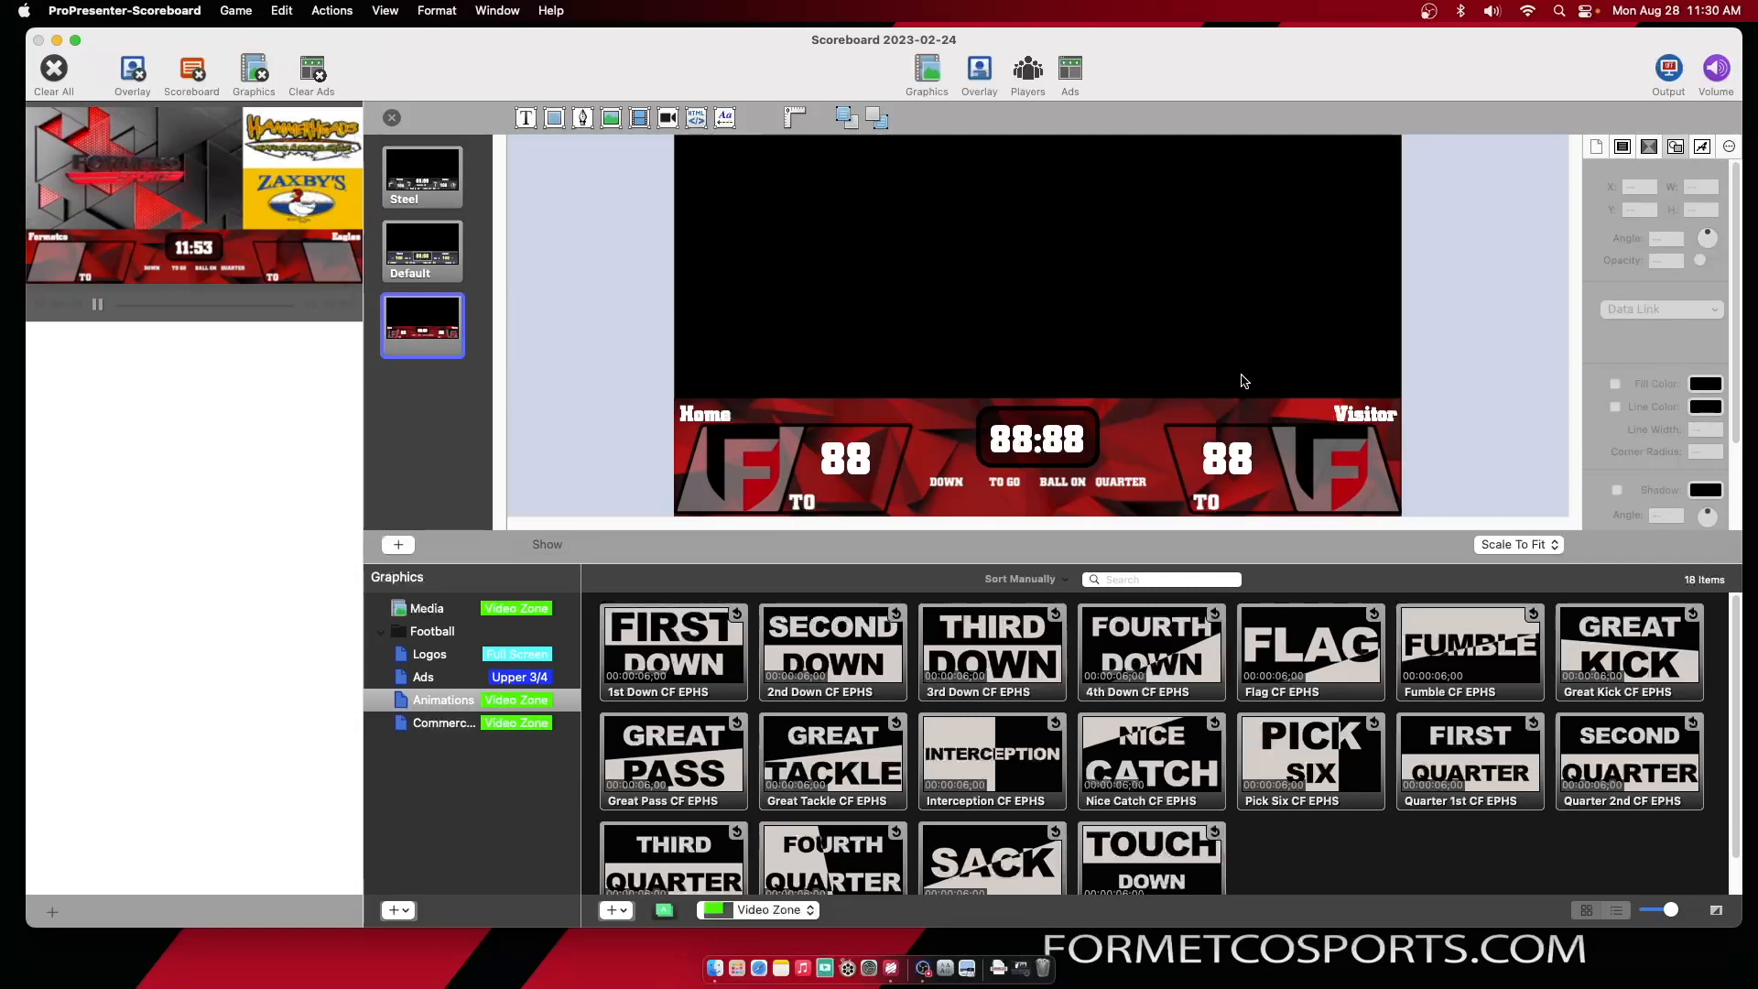
Replace the image source of the visitor logo with Generic-Eagles-Logo.png
{"action": "left_click", "coordinate": [767, 468]}
{"action": "left_click", "coordinate": [1297, 467]}
{"action": "left_click", "coordinate": [753, 461]}
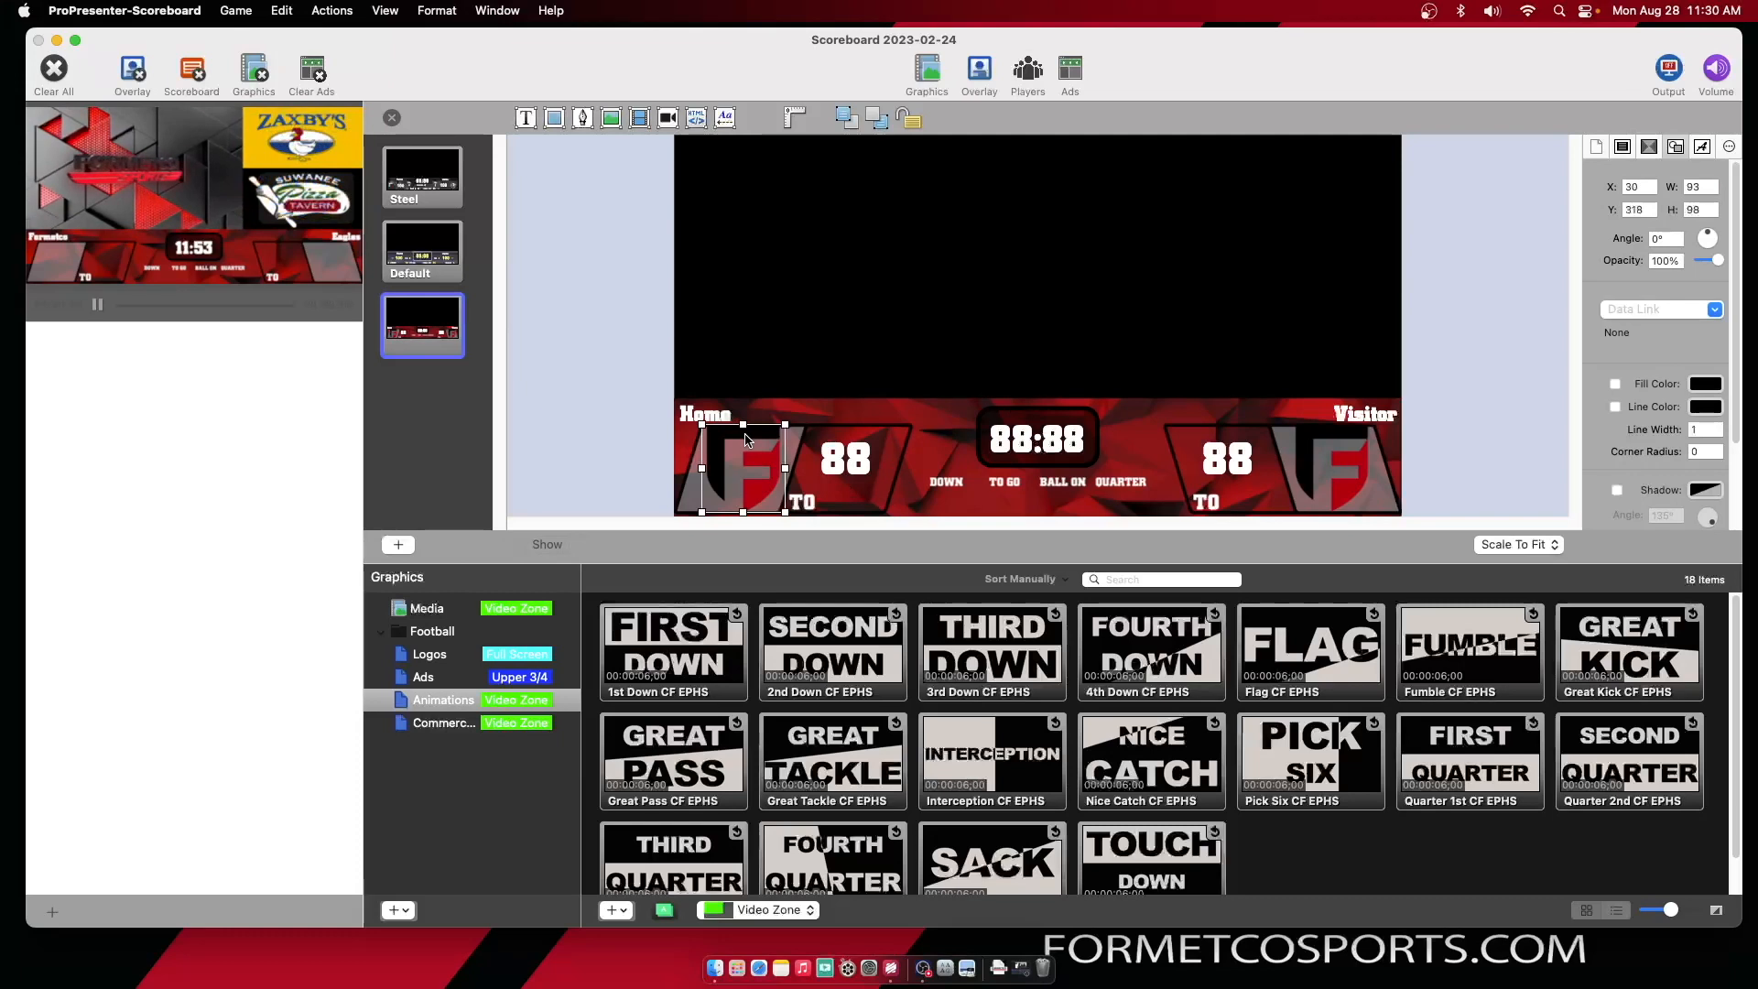
{"action": "left_click", "coordinate": [1332, 467]}
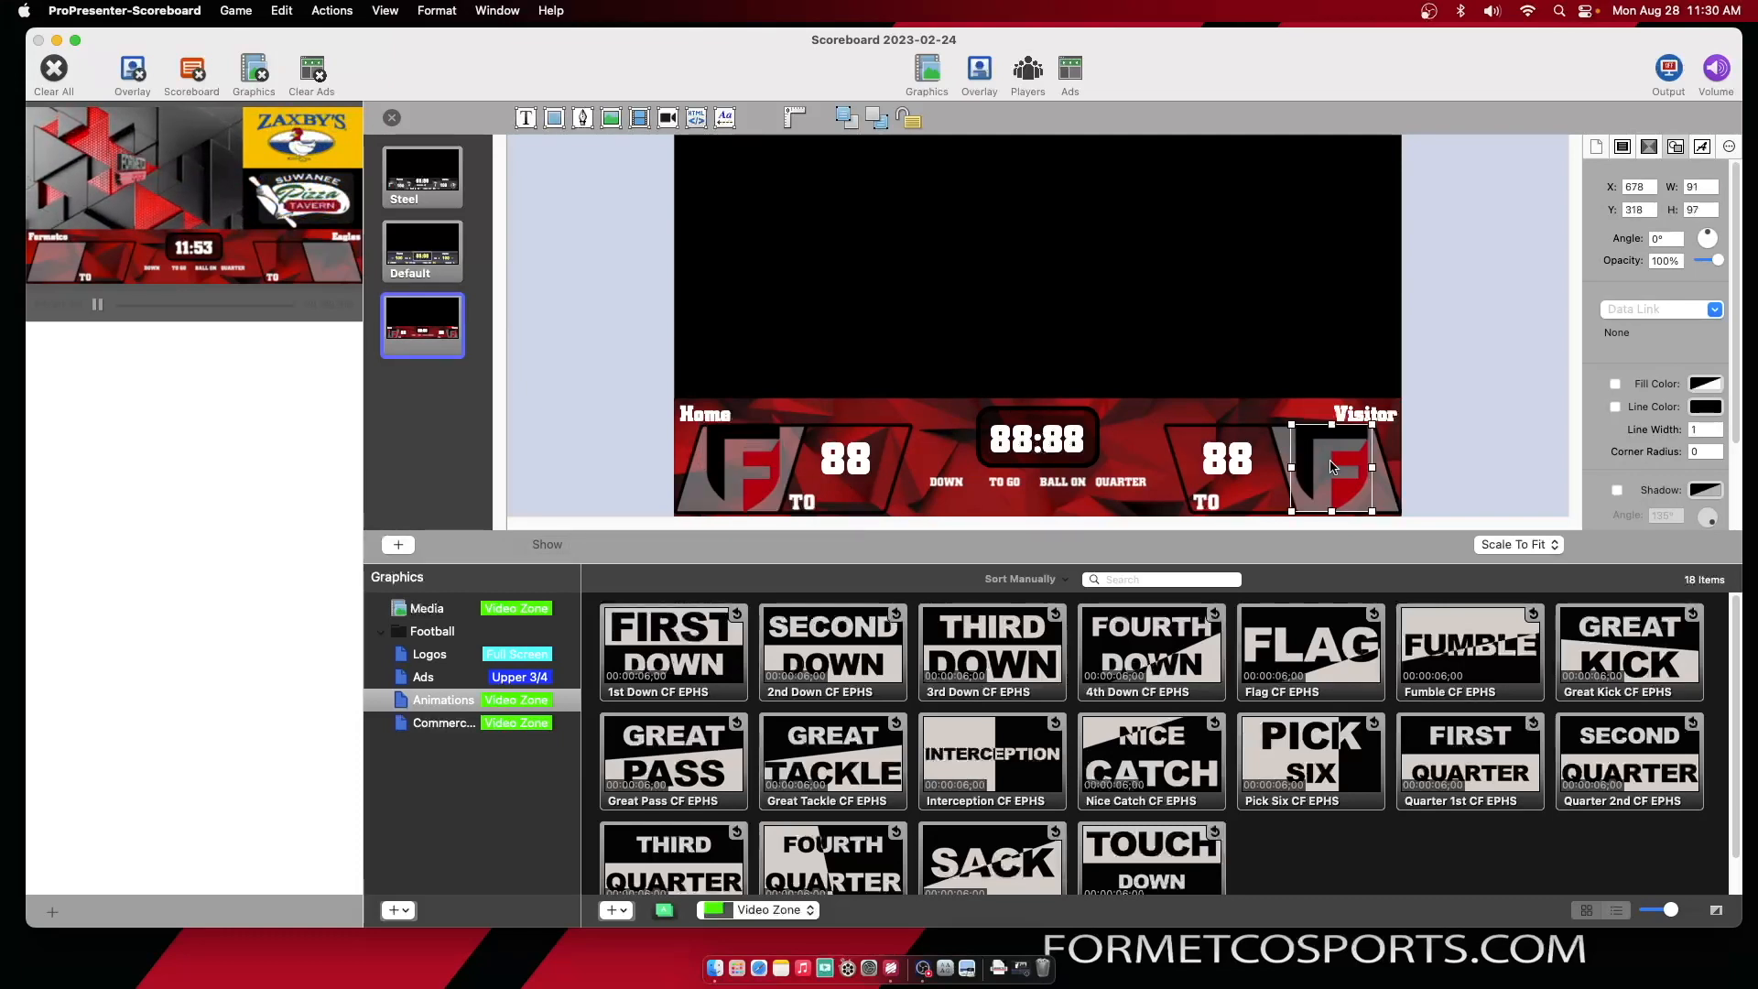
{"action": "left_click", "coordinate": [1722, 154]}
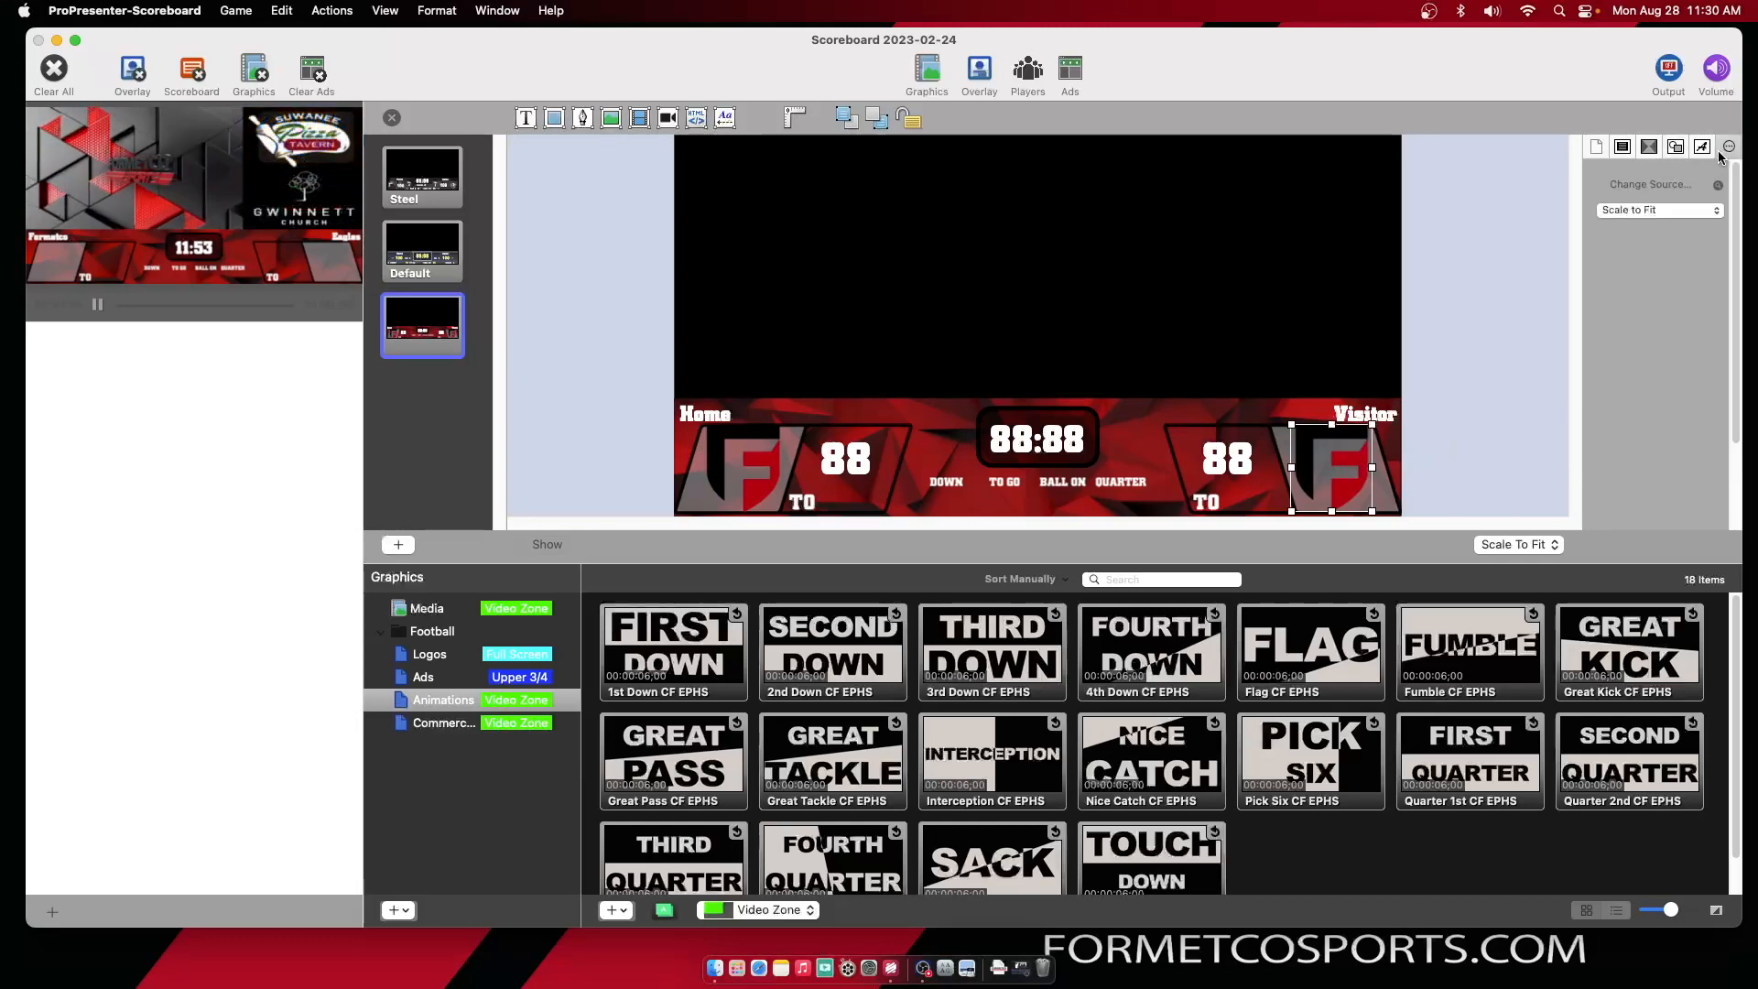
{"action": "left_click", "coordinate": [1664, 184]}
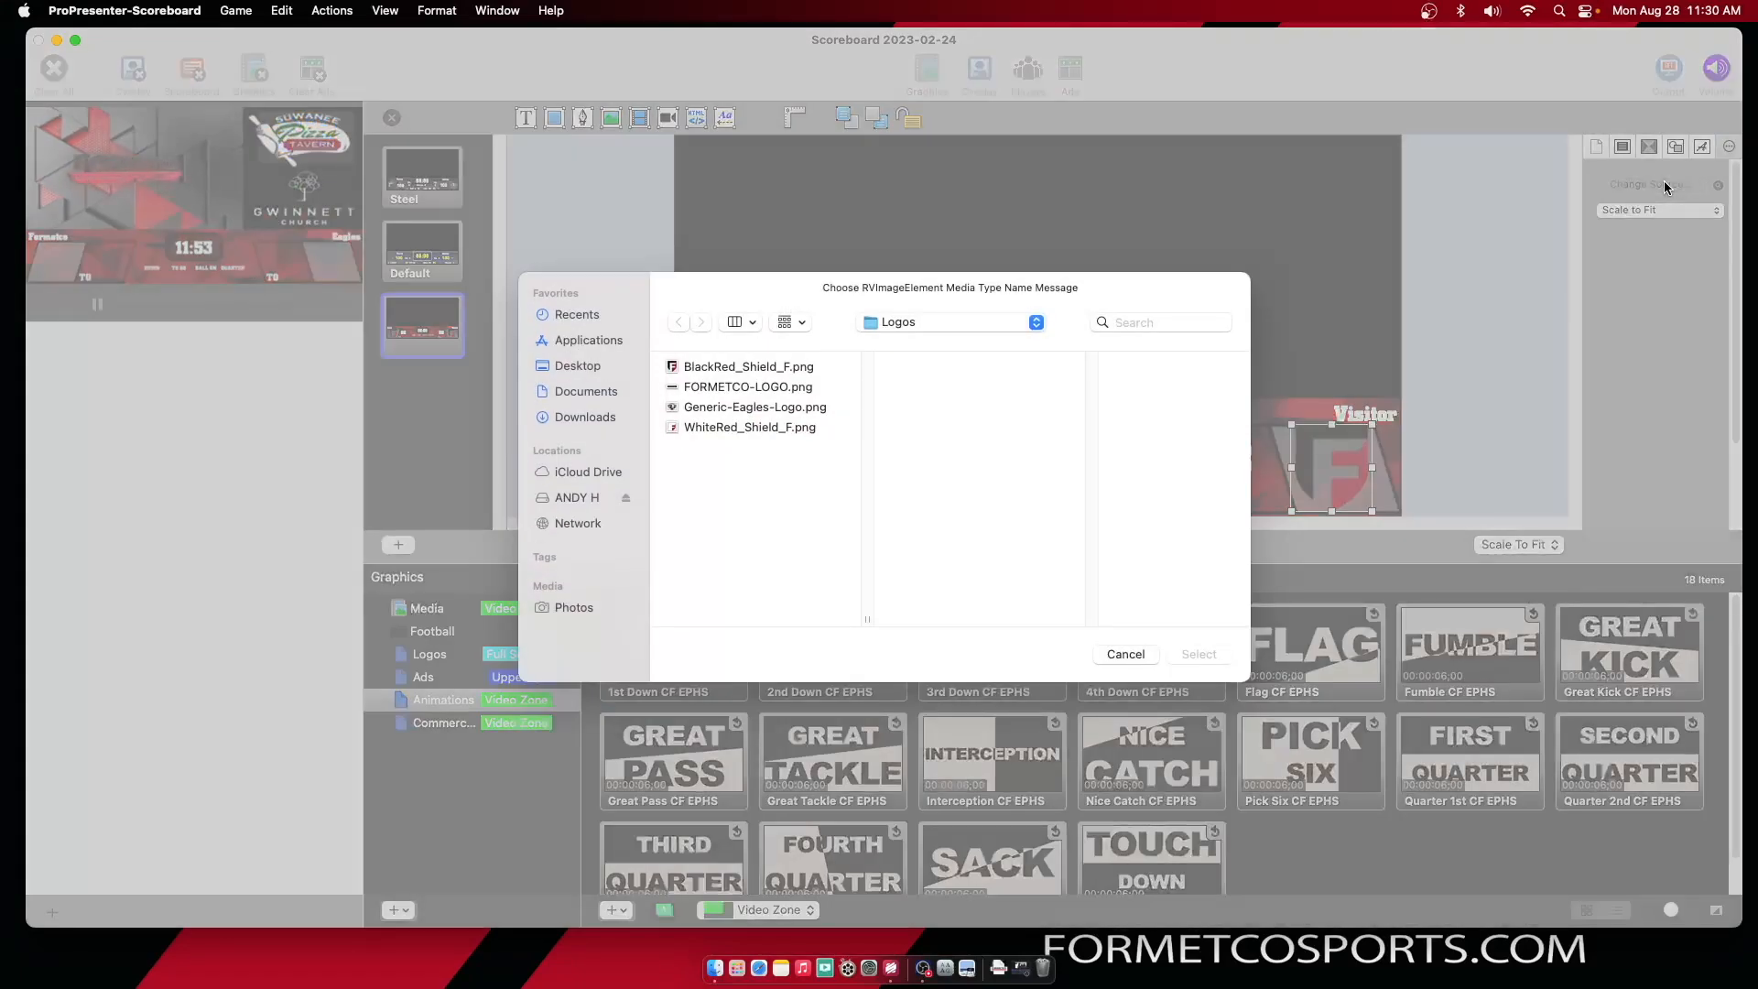
{"action": "left_click", "coordinate": [767, 409]}
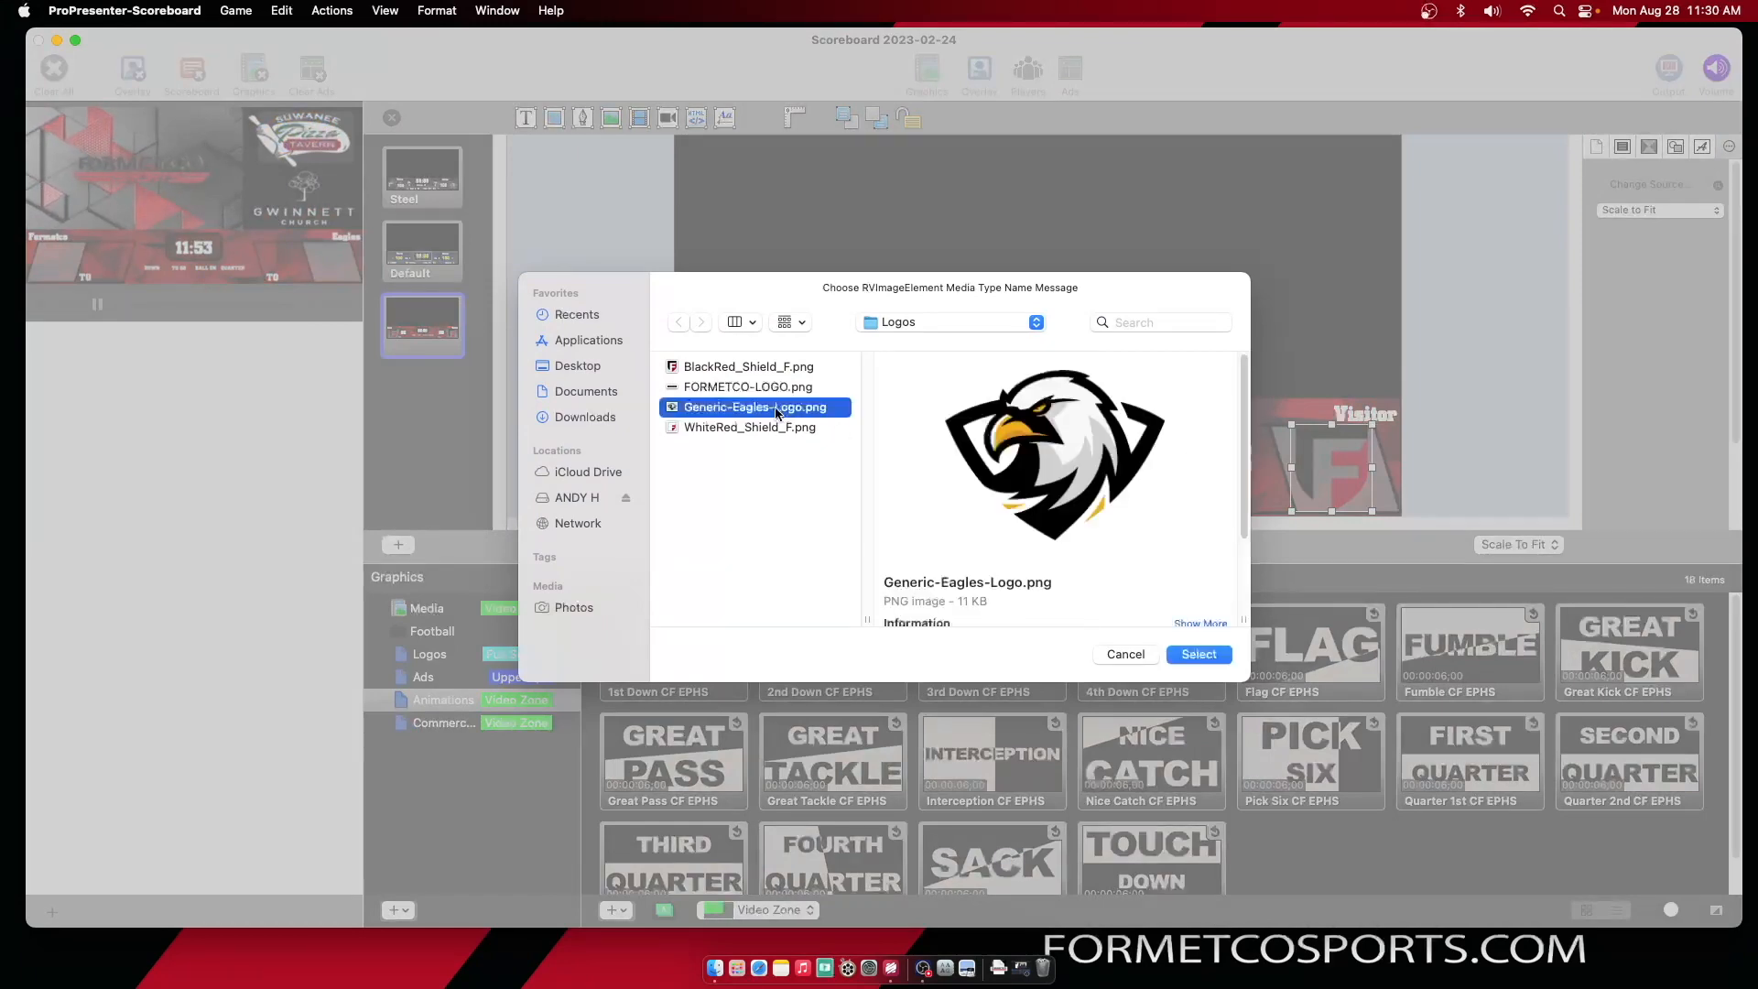
{"action": "left_click", "coordinate": [1198, 655]}
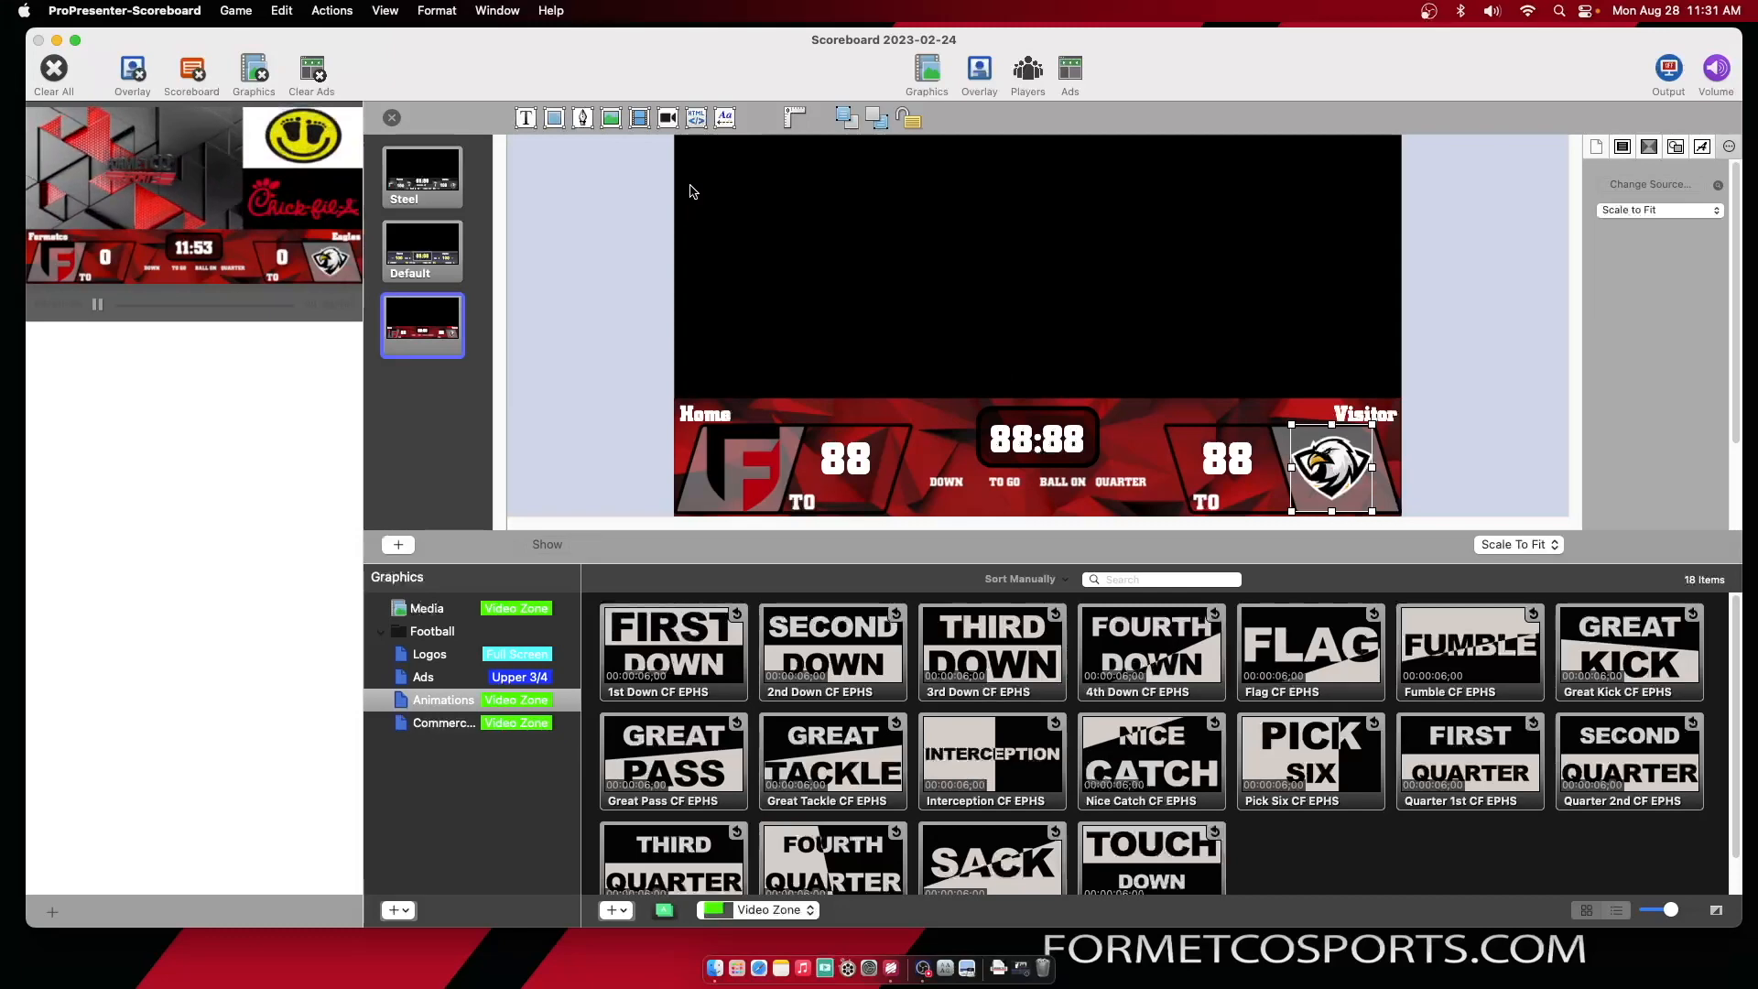
Insert football-icon.png from the Scoreboard Elements folder and shrink it to about 48 by 37, beside the clock on the home side
{"action": "left_click", "coordinate": [610, 118]}
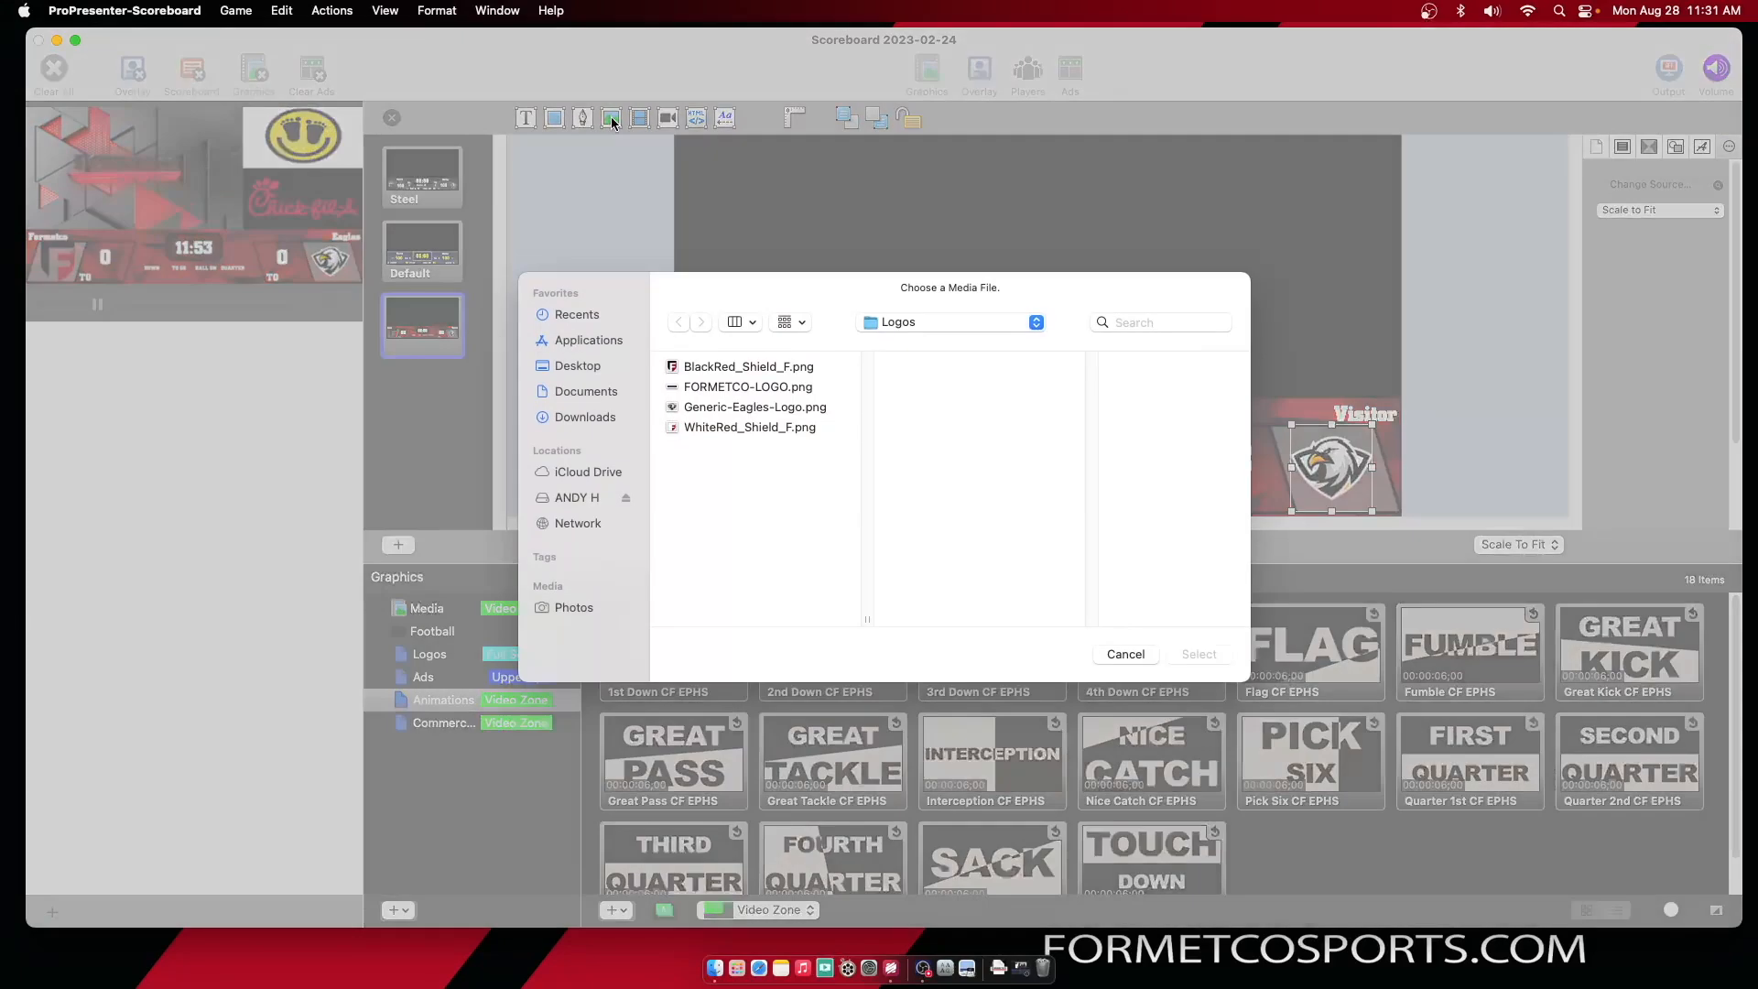
{"action": "left_click", "coordinate": [580, 393]}
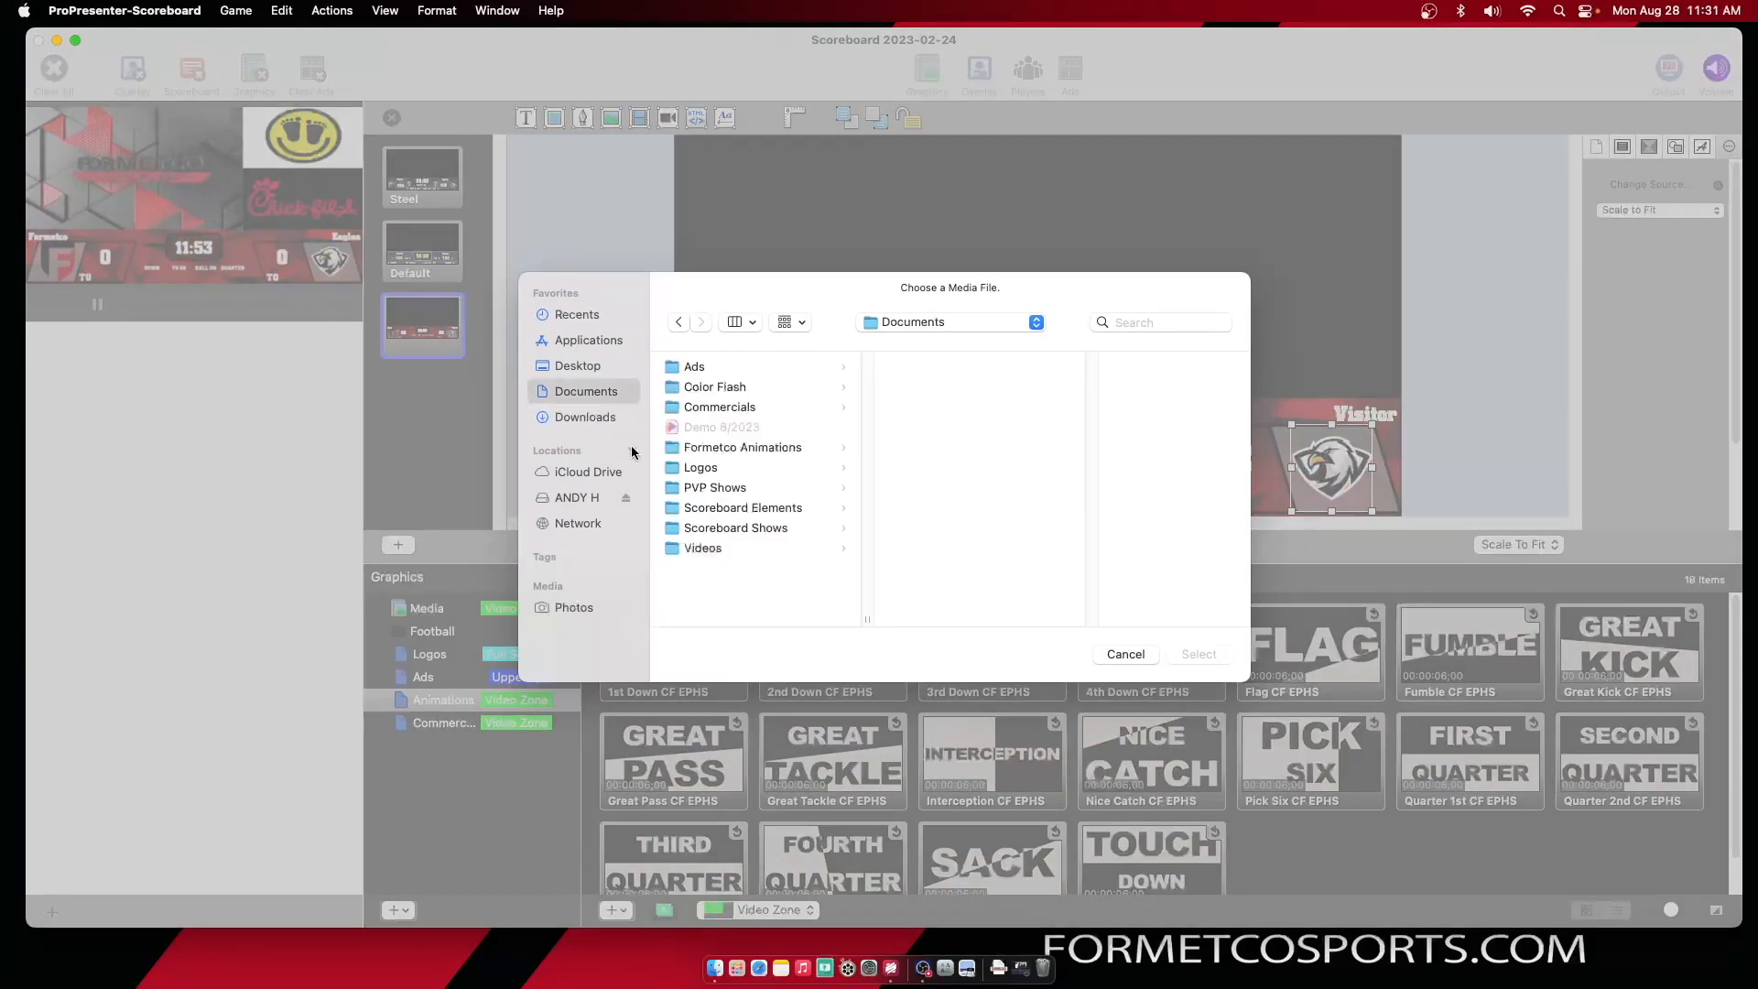
{"action": "left_click", "coordinate": [769, 509]}
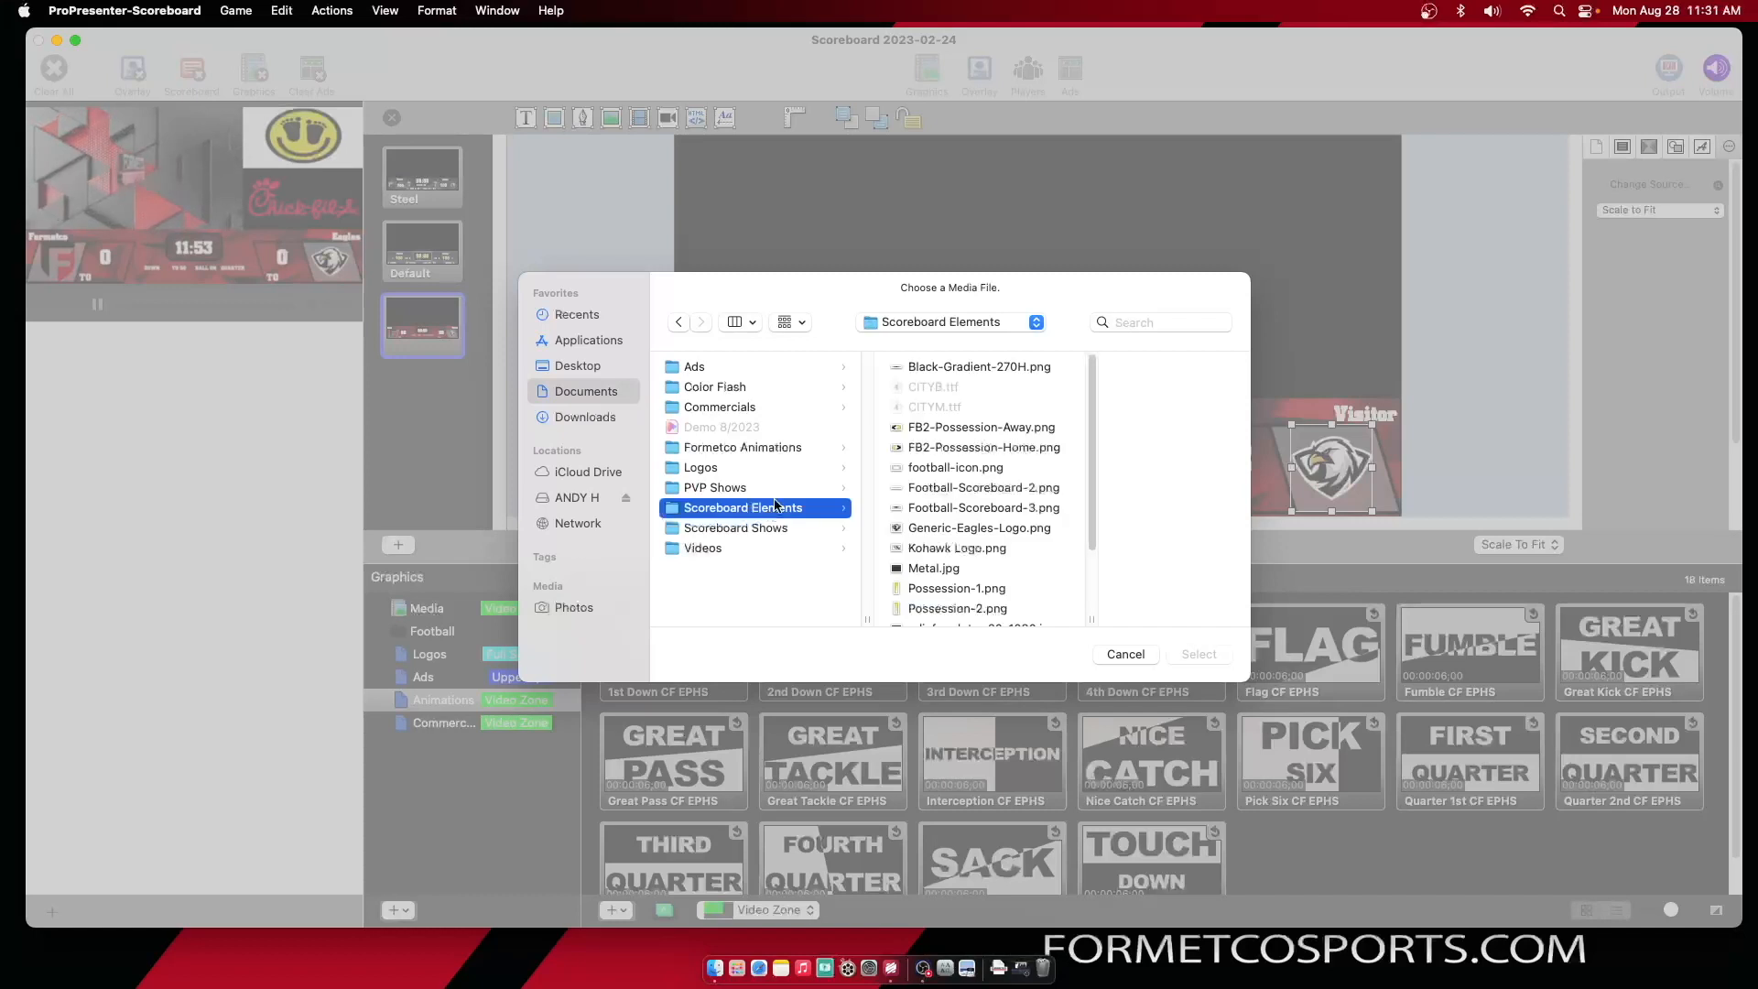
{"action": "left_click", "coordinate": [964, 430]}
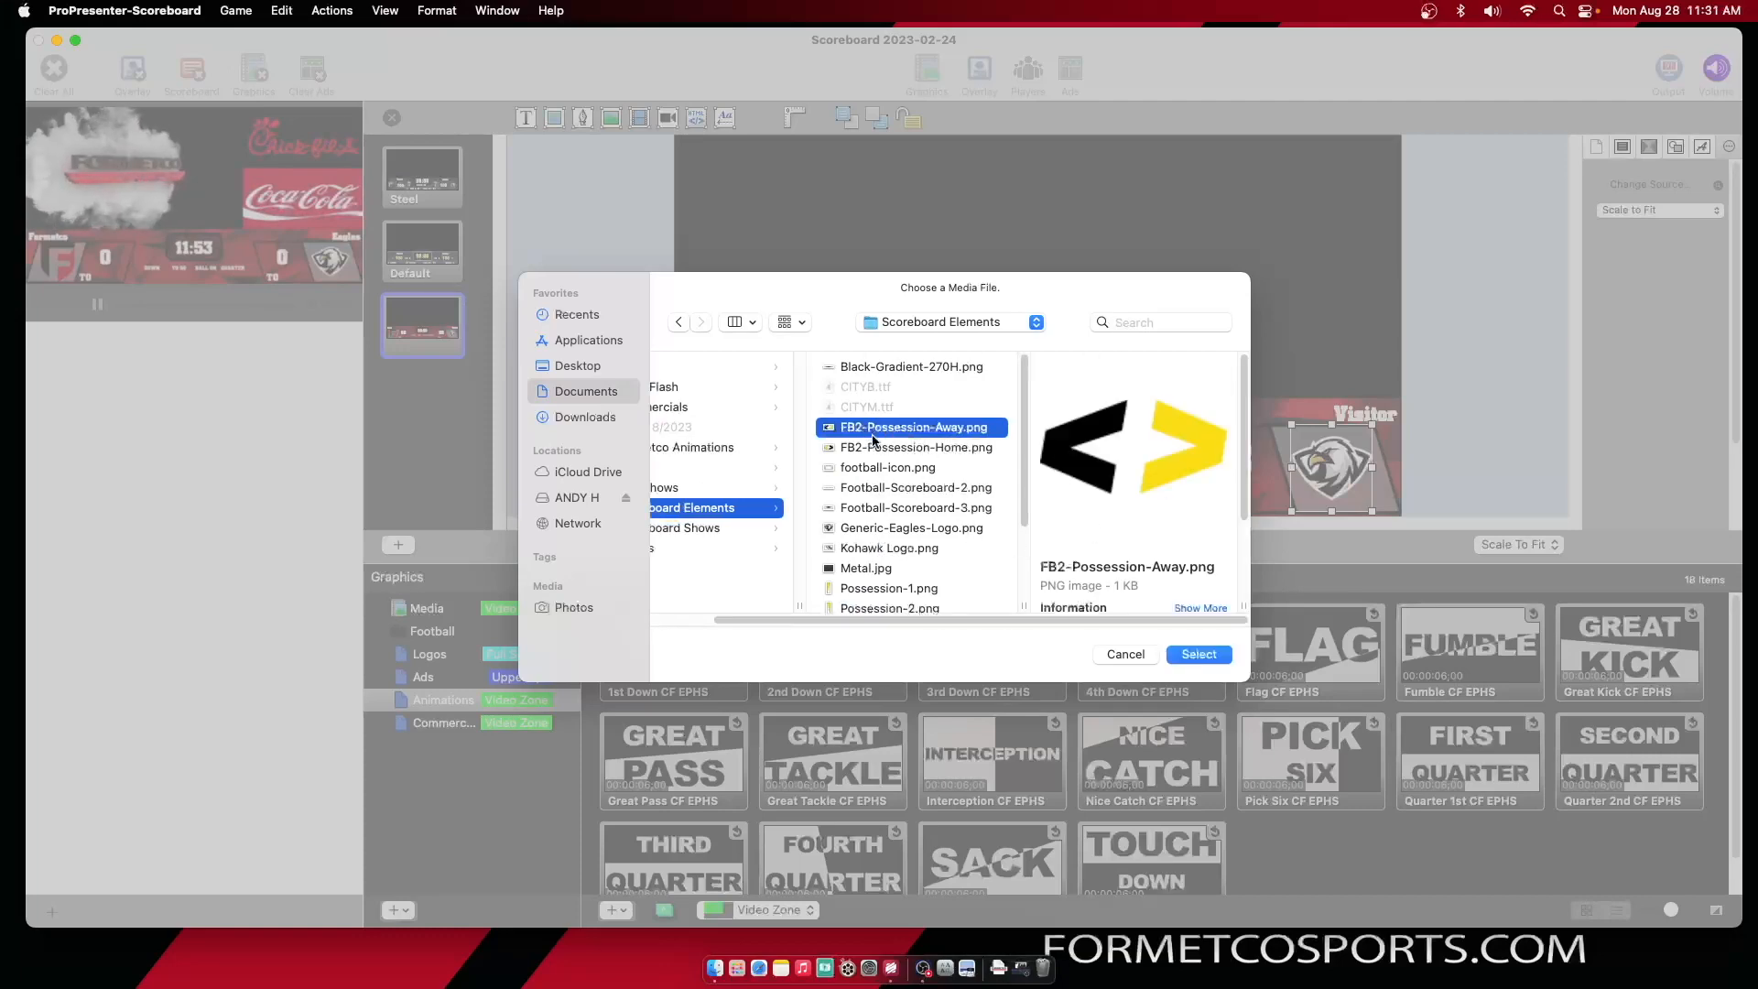
{"action": "left_click", "coordinate": [893, 469]}
{"action": "left_click", "coordinate": [1198, 654]}
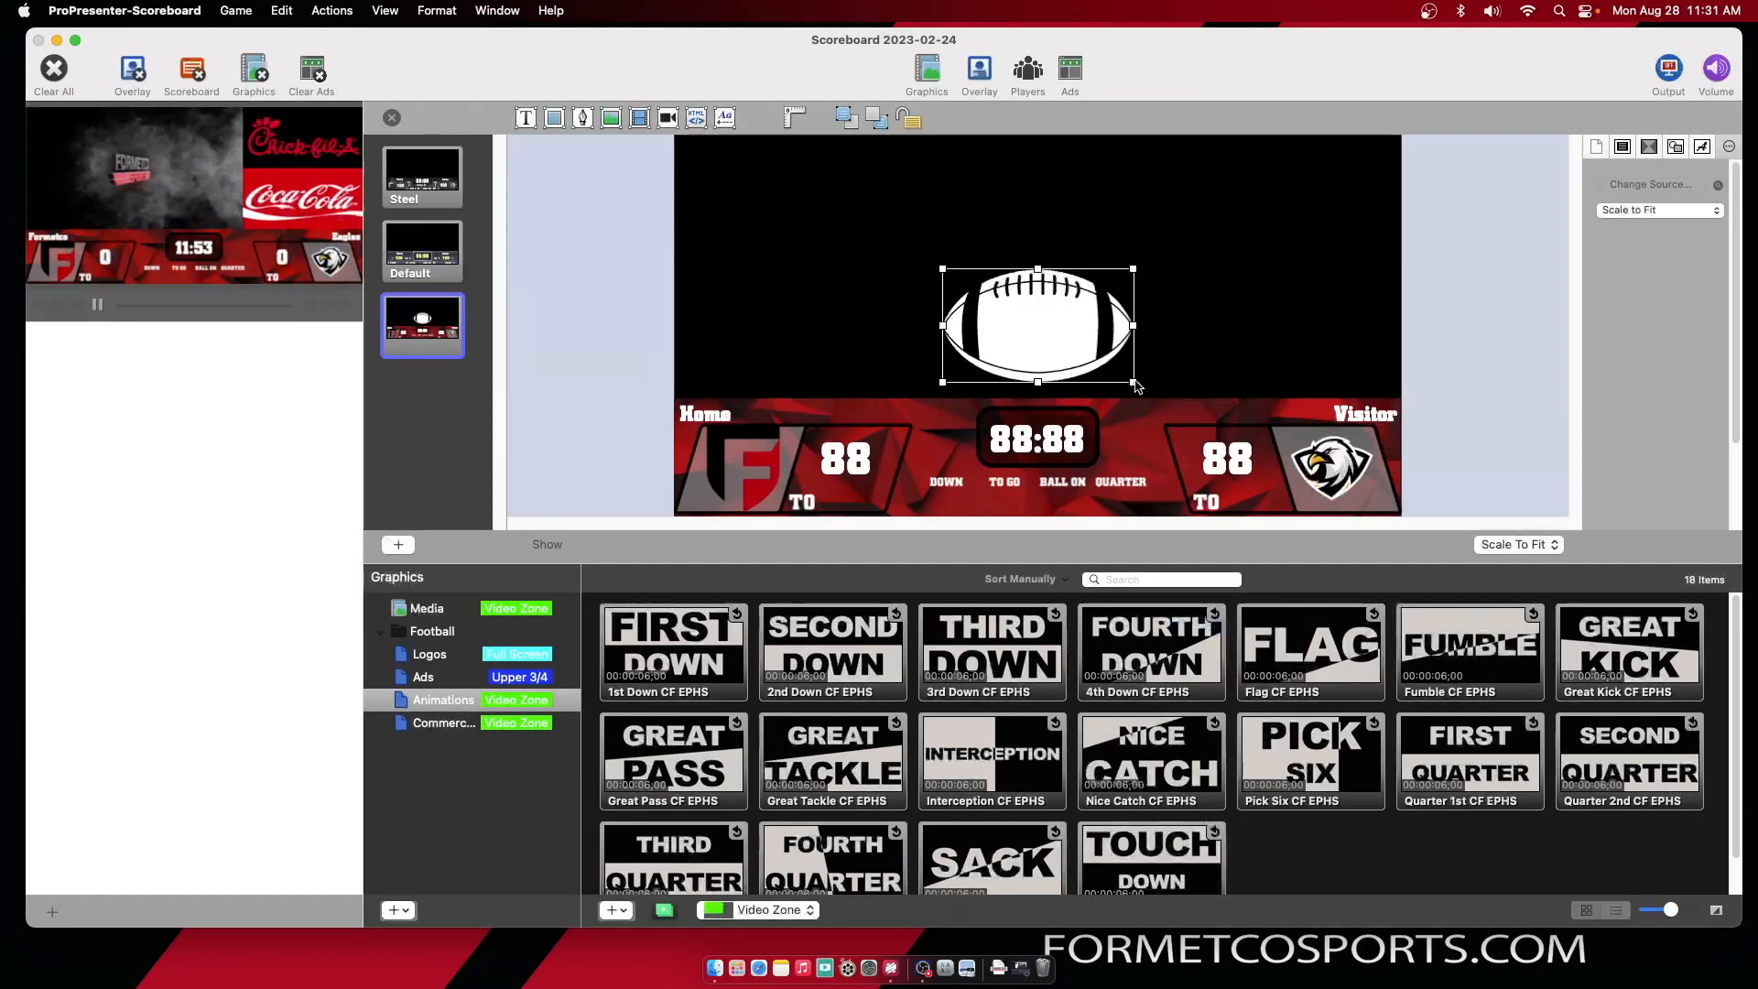
{"action": "left_click_drag", "start_coordinate": [1135, 385], "coordinate": [938, 443]}
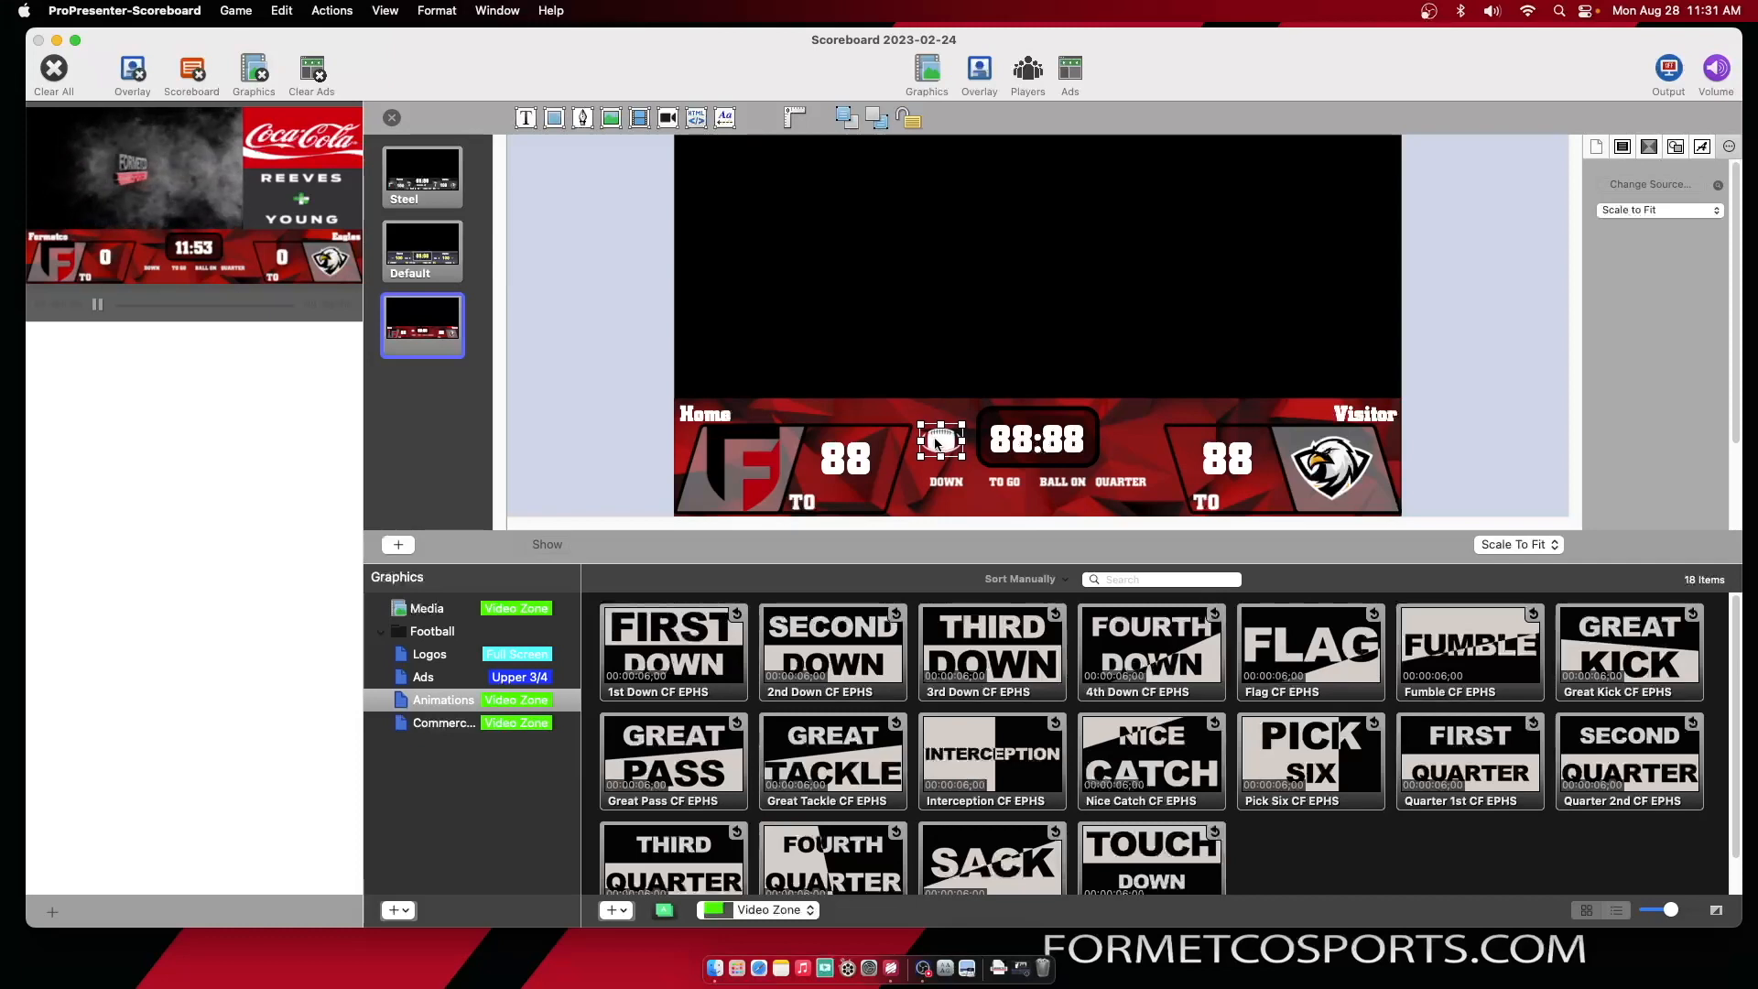
Duplicate the football icon and move the copy to the visitor side of the clock at X 481, Y 318
{"action": "key", "text": "super+v"}
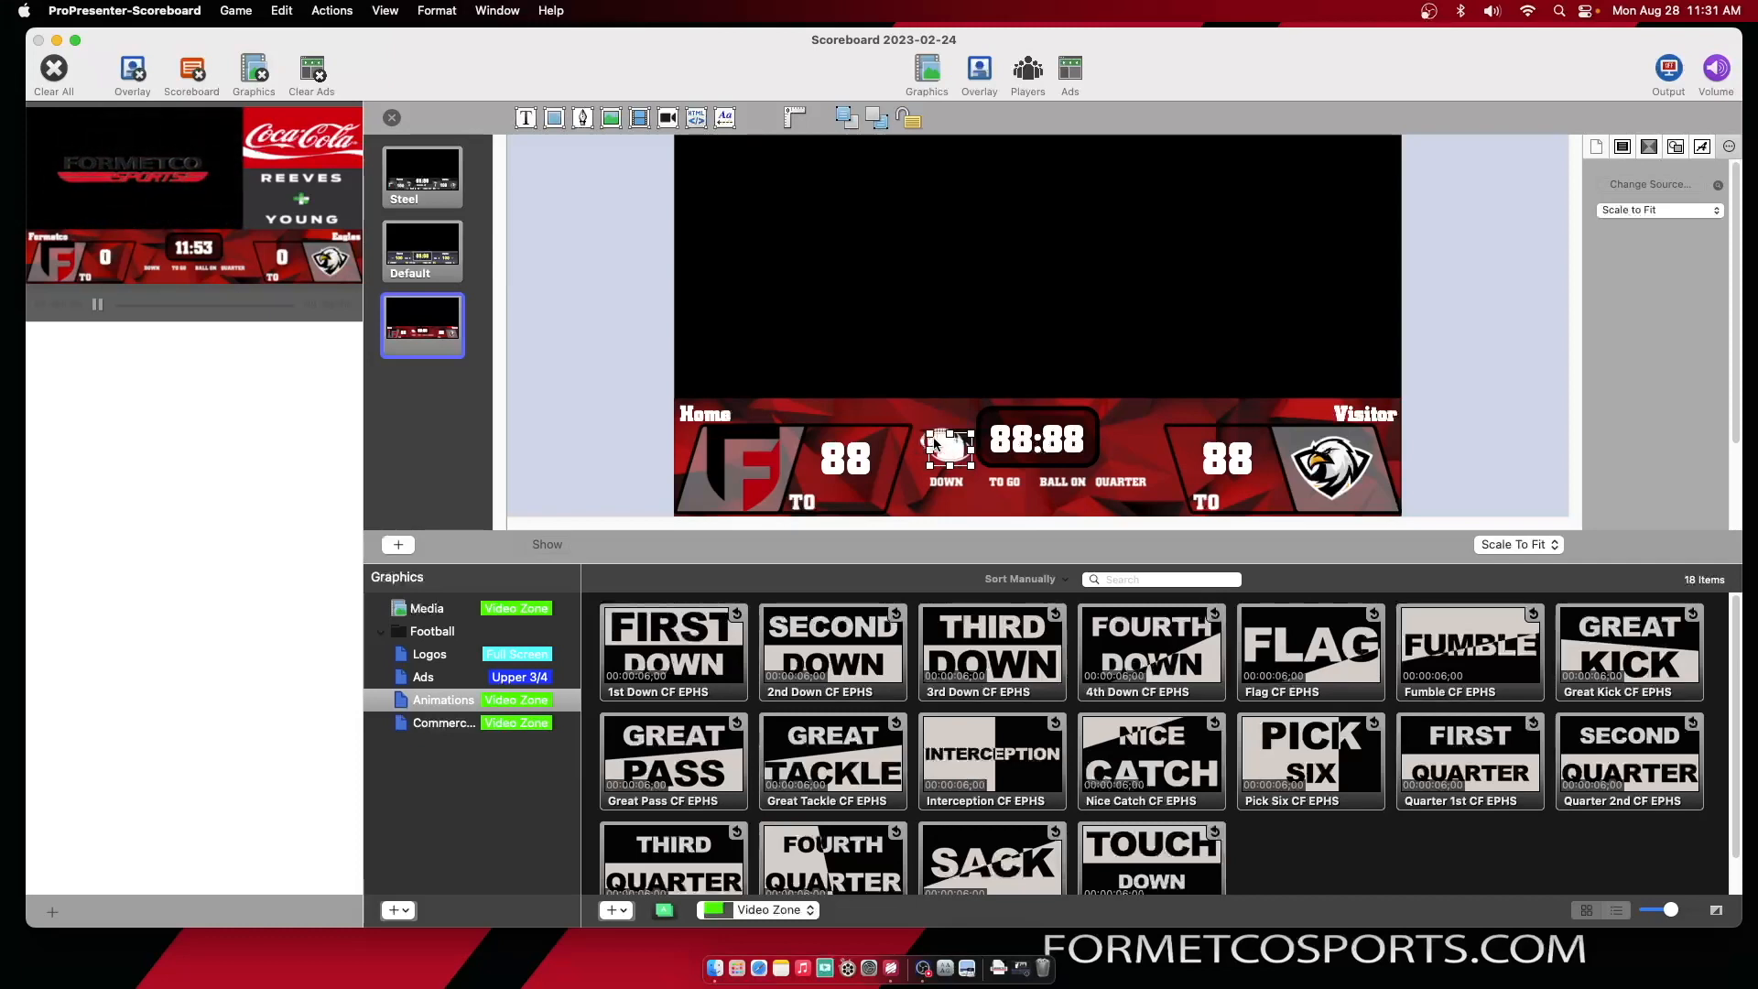
{"action": "key", "text": "Up"}
{"action": "key", "text": "Up"}
{"action": "key", "text": "Up"}
{"action": "key", "text": "Up"}
{"action": "key", "text": "Up"}
{"action": "key", "text": "Up"}
{"action": "key", "text": "Up"}
{"action": "key", "text": "Up"}
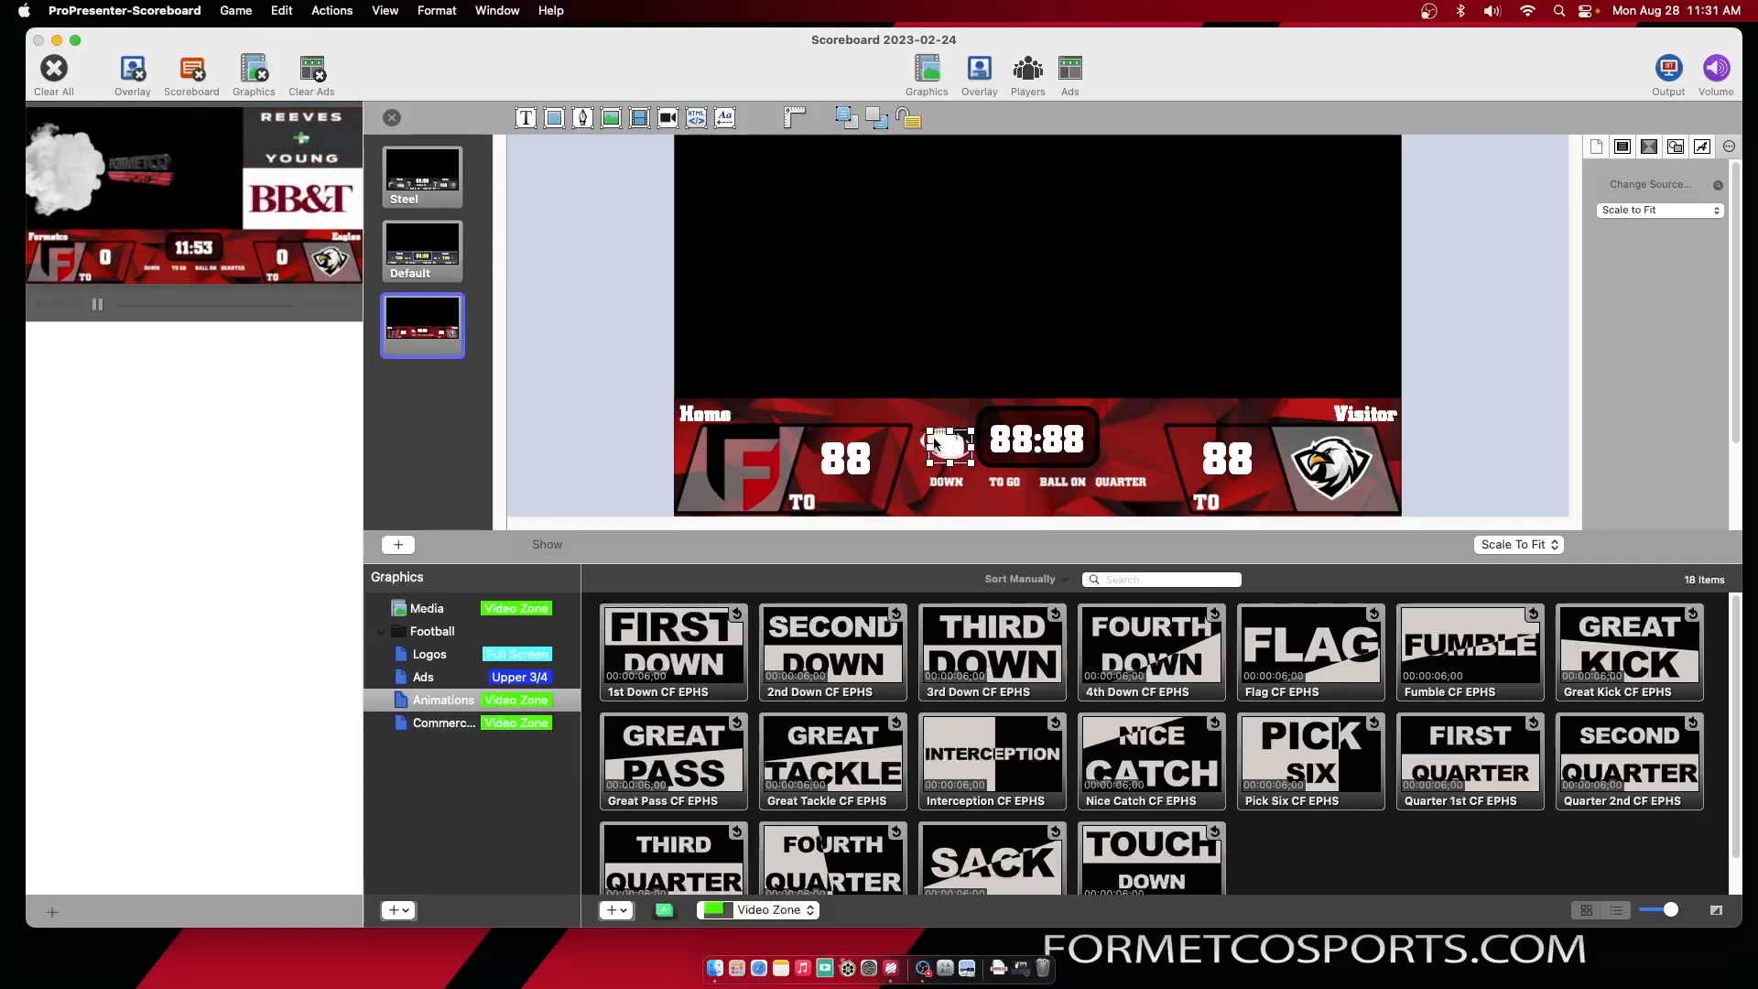
{"action": "key", "text": "Caps_Lock"}
{"action": "key", "text": "Right"}
{"action": "key", "text": "Right"}
{"action": "key", "text": "Right"}
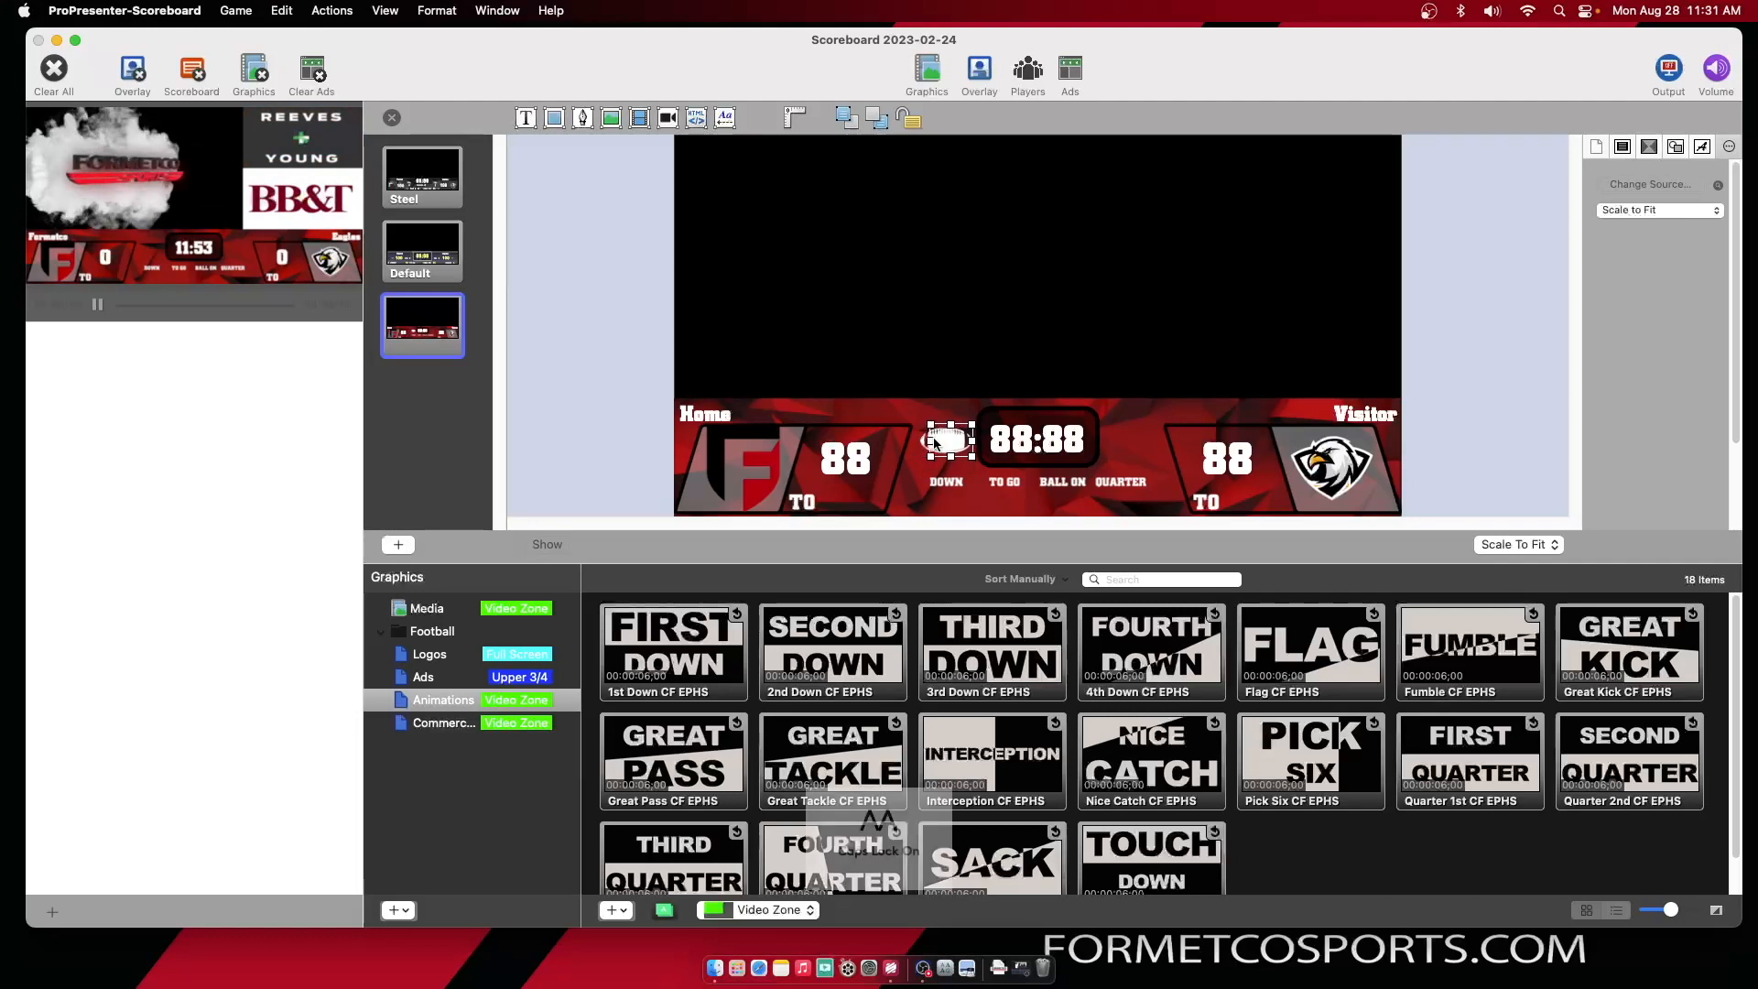
{"action": "key", "text": "Caps_Lock"}
{"action": "key", "text": "shift+Right"}
{"action": "key", "text": "shift+Right"}
{"action": "key", "text": "shift+Right"}
{"action": "key", "text": "shift+Right"}
{"action": "key", "text": "shift+Right"}
{"action": "key", "text": "shift+Right"}
{"action": "key", "text": "shift+Right"}
{"action": "key", "text": "shift+Right"}
{"action": "key", "text": "shift+Right"}
{"action": "key", "text": "shift+Right"}
{"action": "key", "text": "shift+Right"}
{"action": "key", "text": "shift+Right"}
{"action": "key", "text": "shift+Right"}
{"action": "key", "text": "shift+Right"}
{"action": "key", "text": "shift+Right"}
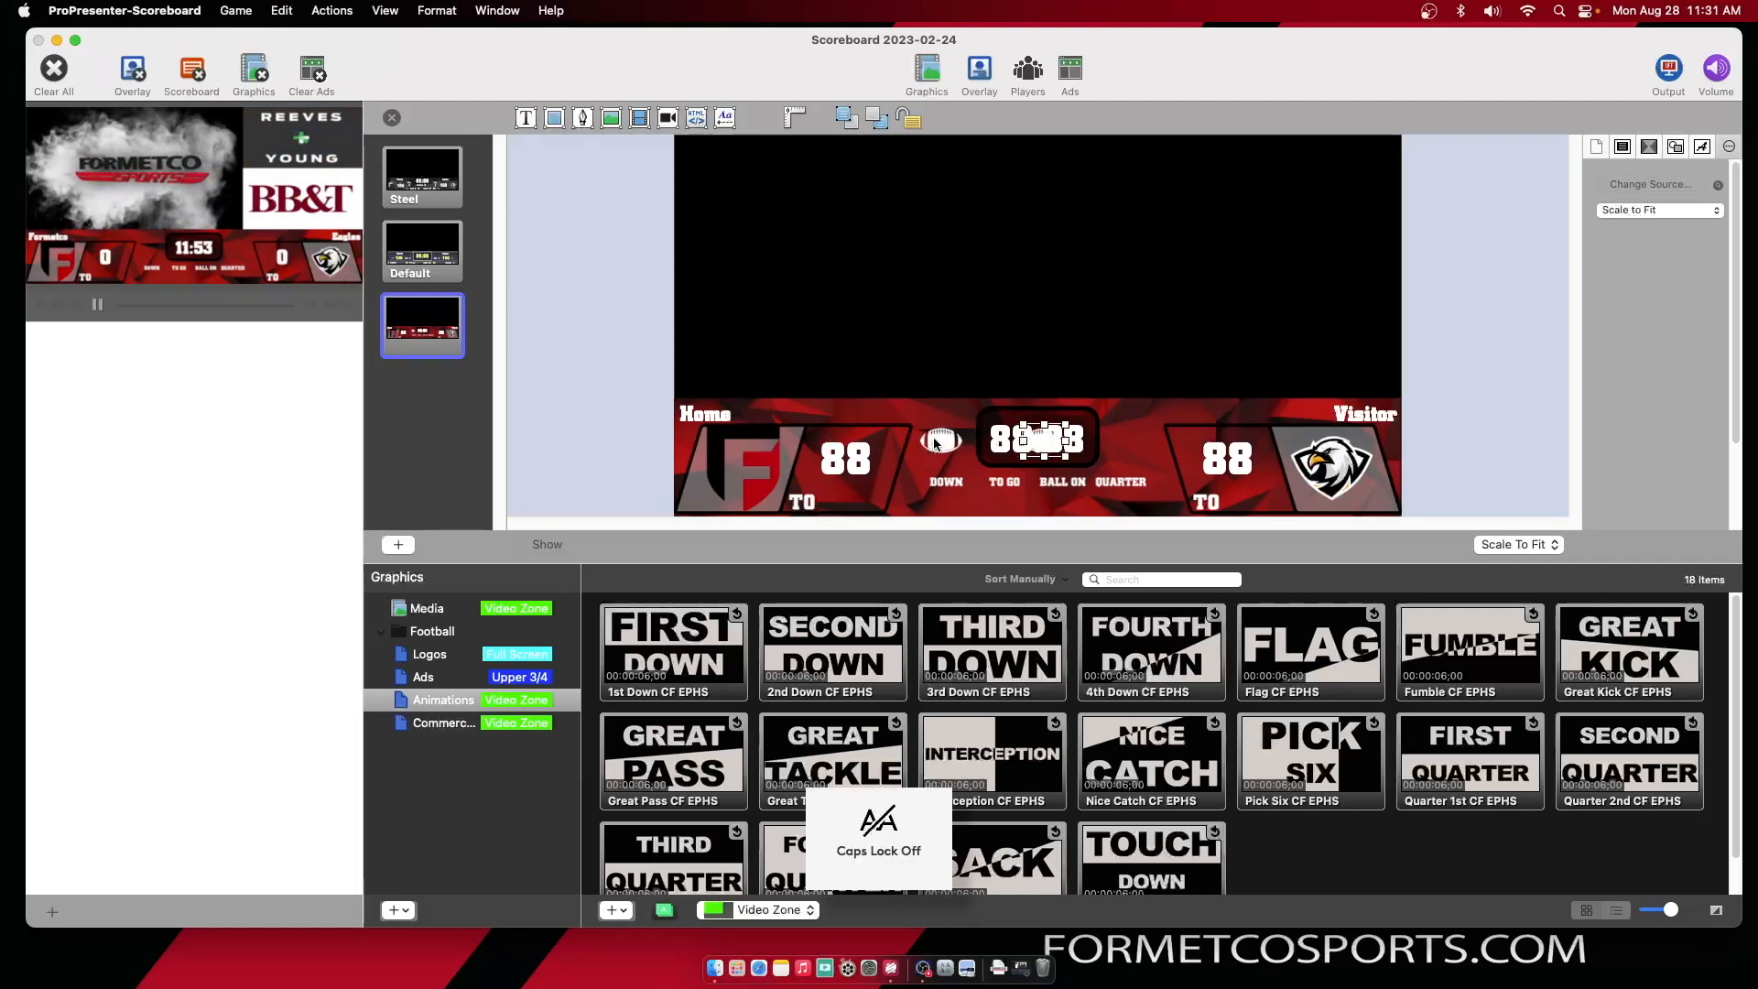
{"action": "key", "text": "Right"}
{"action": "key", "text": "Right"}
{"action": "key", "text": "Right"}
{"action": "key", "text": "Right"}
{"action": "key", "text": "Right"}
{"action": "key", "text": "Right"}
{"action": "key", "text": "Right"}
{"action": "key", "text": "Right"}
{"action": "key", "text": "Right"}
{"action": "key", "text": "Right"}
{"action": "key", "text": "Right"}
{"action": "key", "text": "Right"}
{"action": "key", "text": "Right"}
{"action": "key", "text": "Right"}
{"action": "key", "text": "Right"}
{"action": "key", "text": "Right"}
{"action": "key", "text": "Right"}
{"action": "key", "text": "Right"}
{"action": "key", "text": "Right"}
{"action": "key", "text": "Right"}
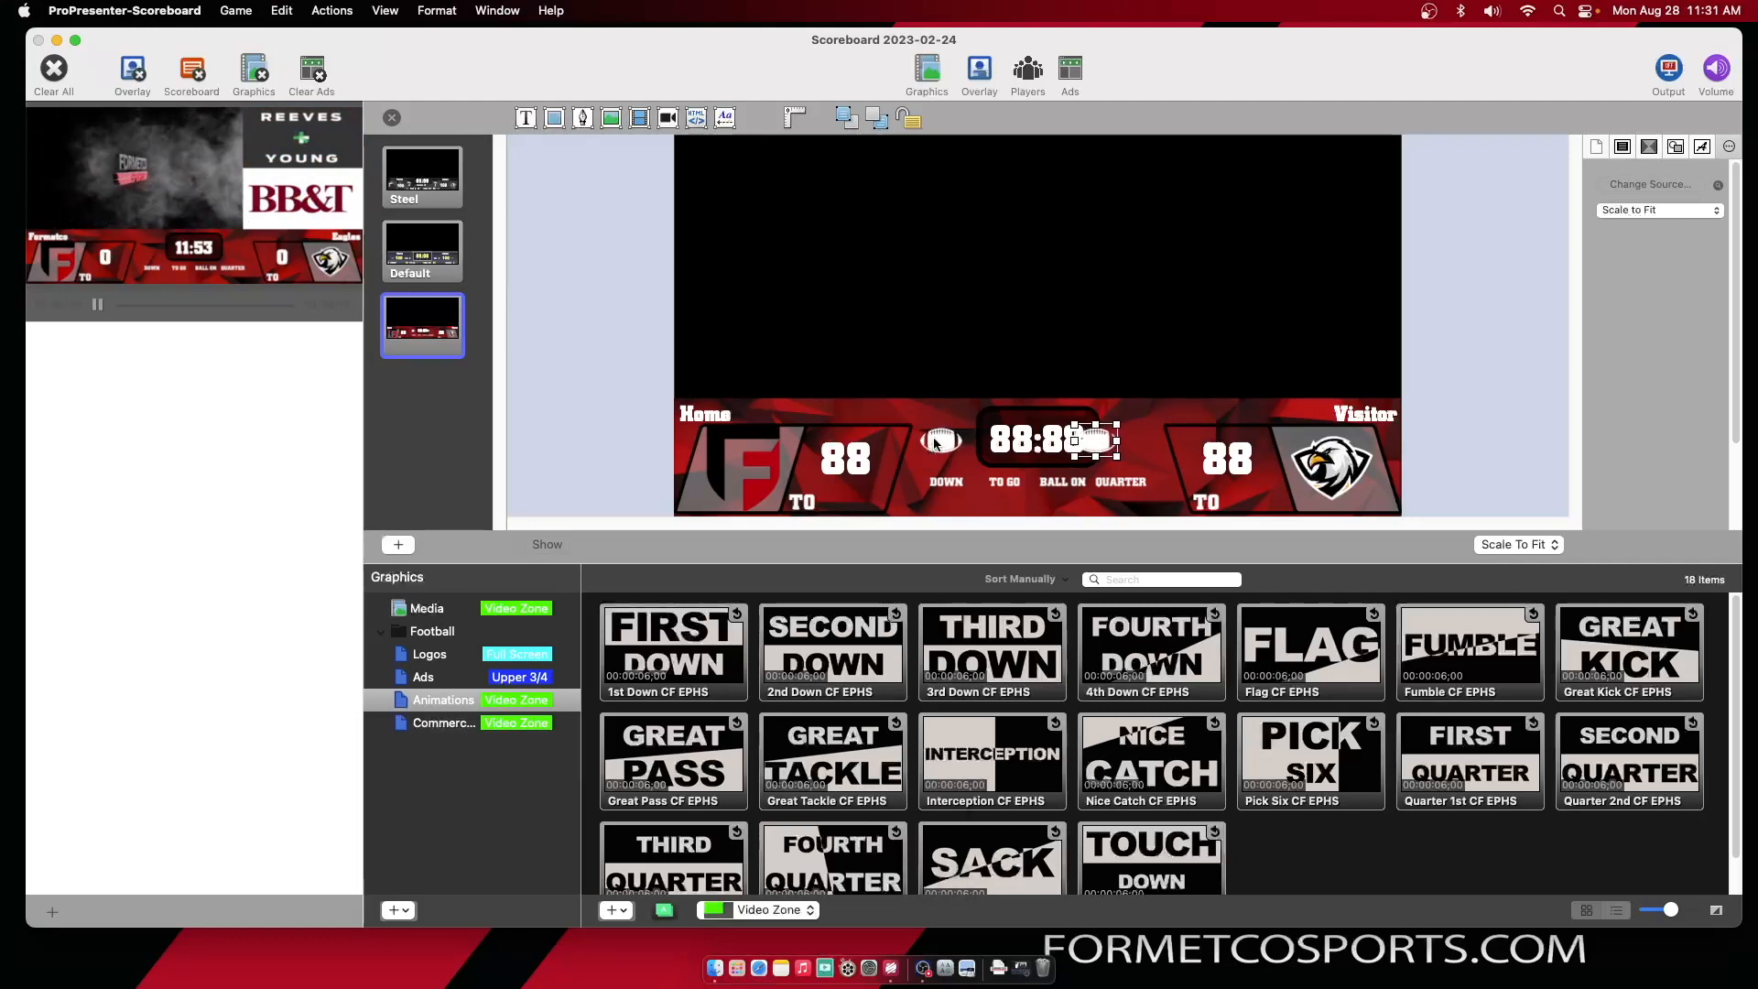
{"action": "key", "text": "Right"}
{"action": "key", "text": "Right"}
{"action": "key", "text": "Right"}
{"action": "key", "text": "Right"}
{"action": "key", "text": "Right"}
{"action": "key", "text": "Right"}
{"action": "key", "text": "Right"}
{"action": "key", "text": "Right"}
{"action": "key", "text": "Right"}
{"action": "key", "text": "Right"}
{"action": "key", "text": "Right"}
{"action": "key", "text": "Right"}
{"action": "key", "text": "Right"}
{"action": "key", "text": "Right"}
{"action": "key", "text": "Right"}
{"action": "key", "text": "Right"}
{"action": "key", "text": "Right"}
{"action": "key", "text": "Right"}
{"action": "key", "text": "Right"}
{"action": "key", "text": "Right"}
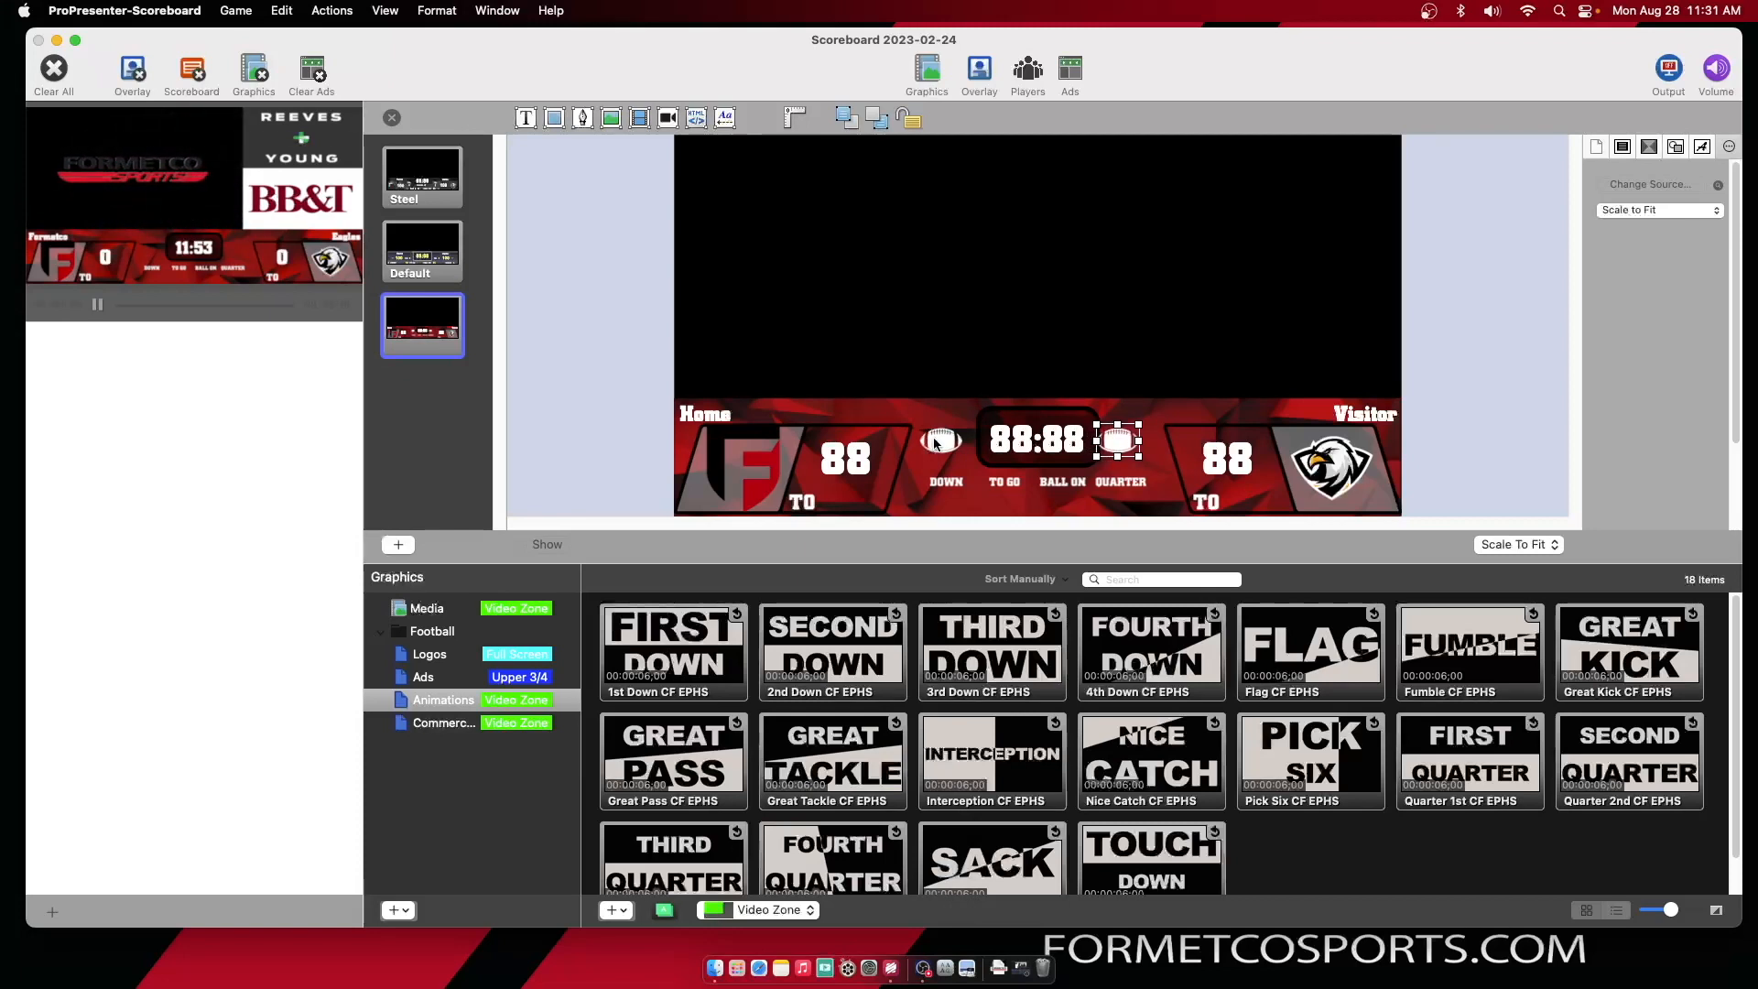
{"action": "key", "text": "Right"}
{"action": "key", "text": "Right"}
{"action": "key", "text": "Right"}
{"action": "key", "text": "Right"}
{"action": "key", "text": "Right"}
{"action": "key", "text": "Right"}
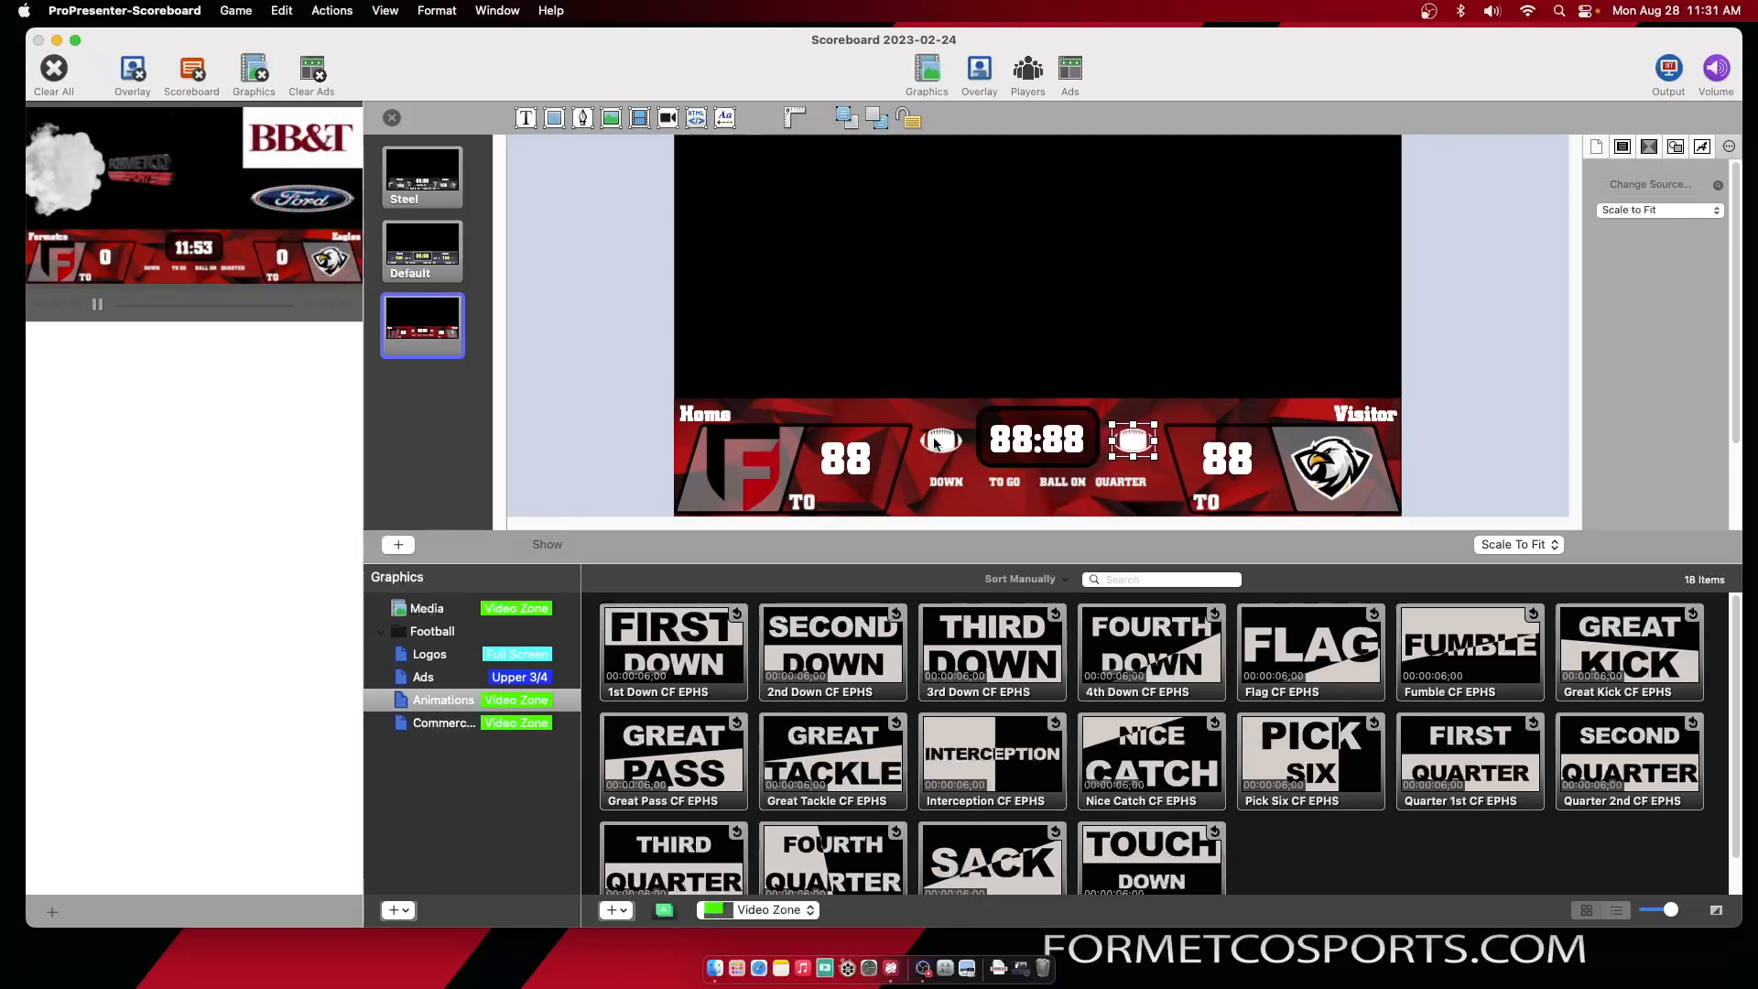
Link the football icon on the visitor side of the clock to the visitor team's Possession data
{"action": "left_click", "coordinate": [1675, 149]}
{"action": "left_click", "coordinate": [1689, 315]}
{"action": "mouse_move", "coordinate": [1643, 615]}
{"action": "left_click", "coordinate": [1493, 655]}
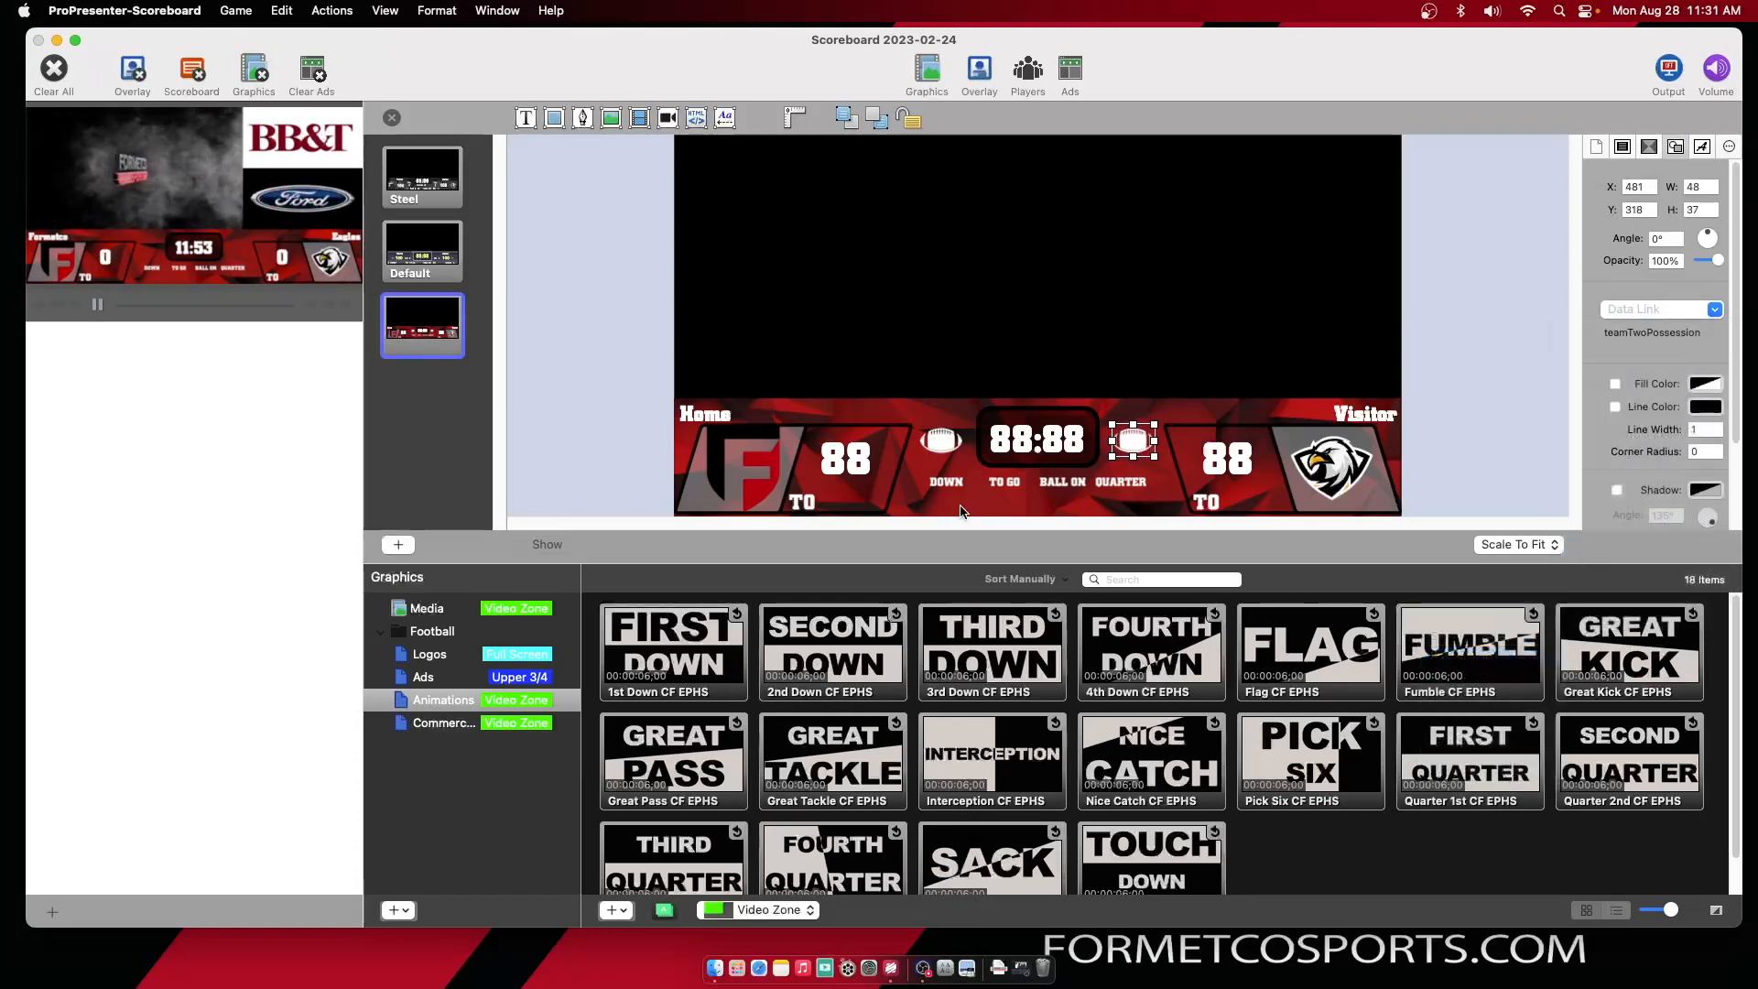
Link the football icon on the home side of the clock to the home team's Possession data
{"action": "left_click", "coordinate": [930, 438]}
{"action": "left_click", "coordinate": [1689, 312]}
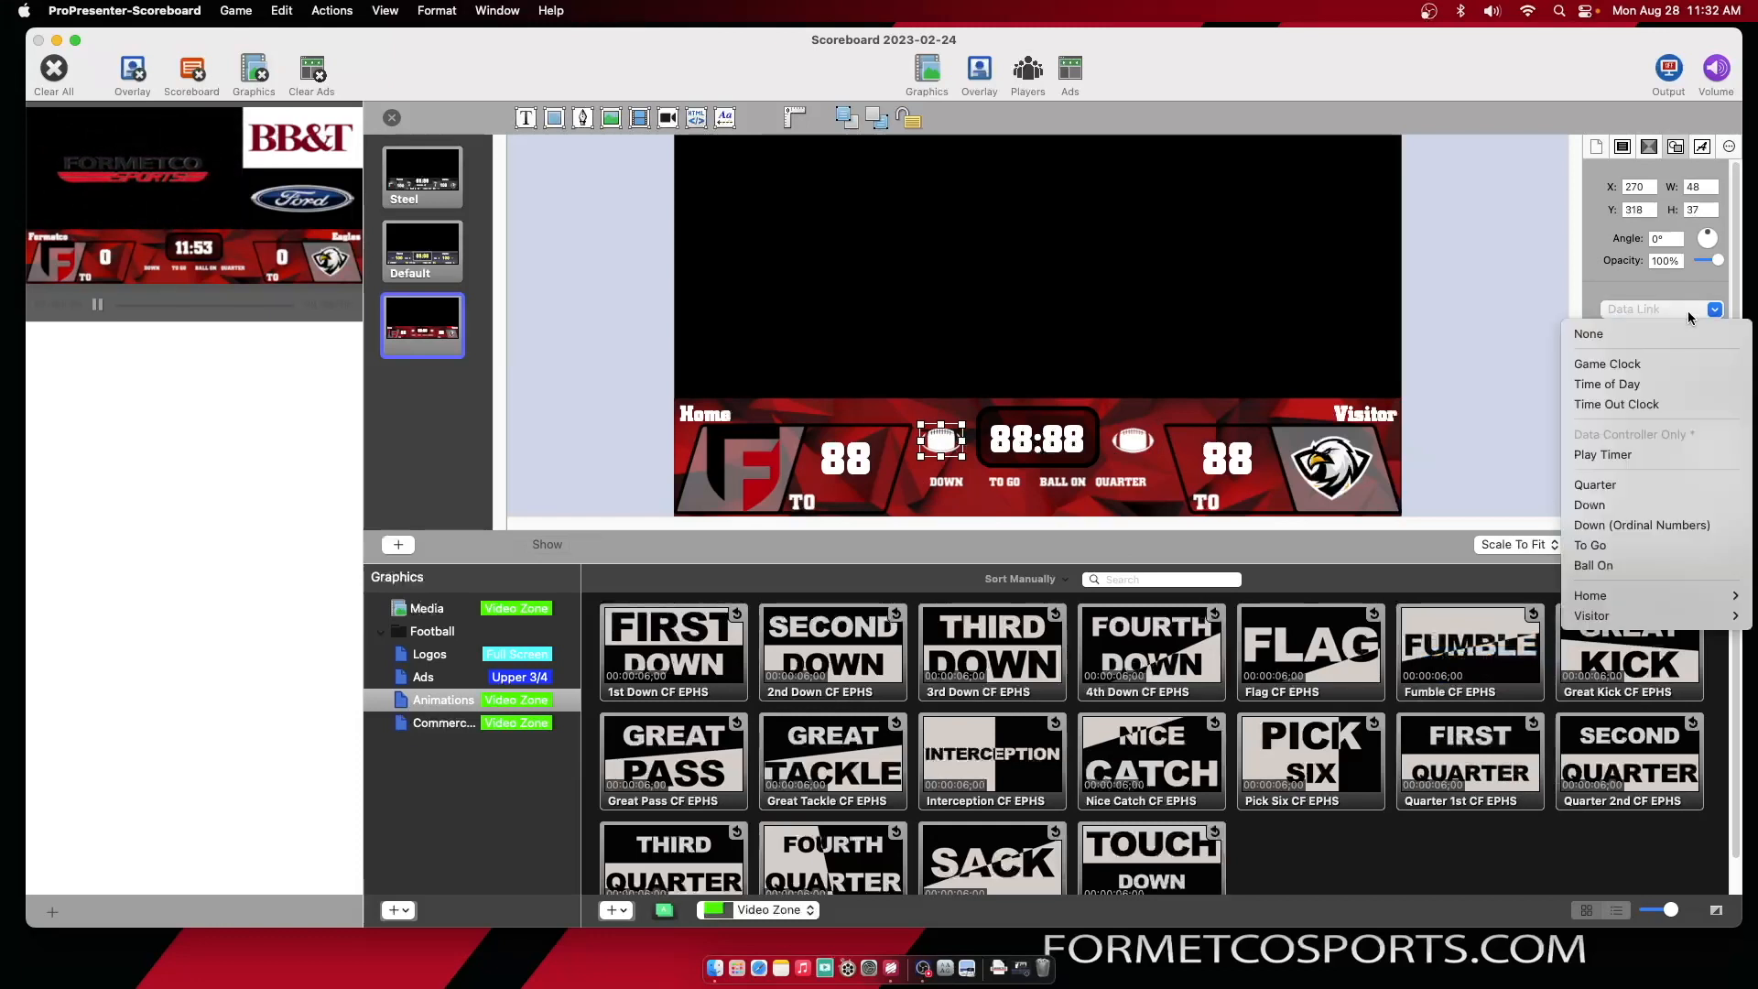
{"action": "mouse_move", "coordinate": [1651, 597]}
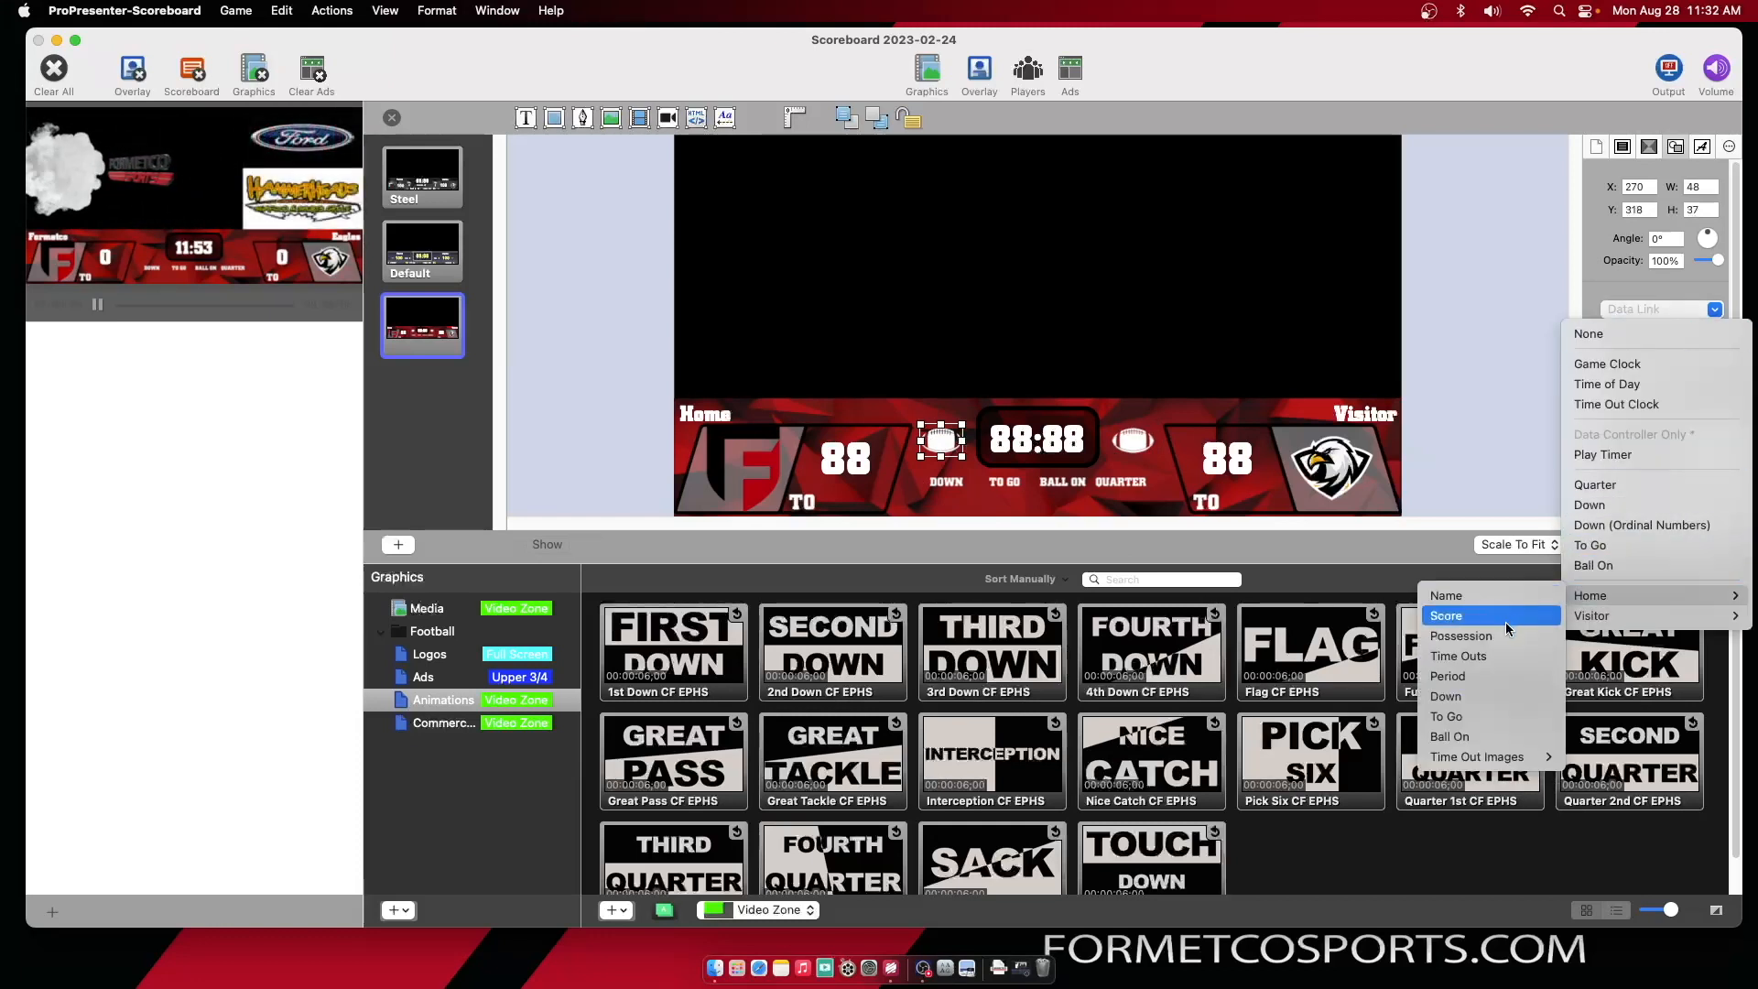
{"action": "left_click", "coordinate": [1507, 634]}
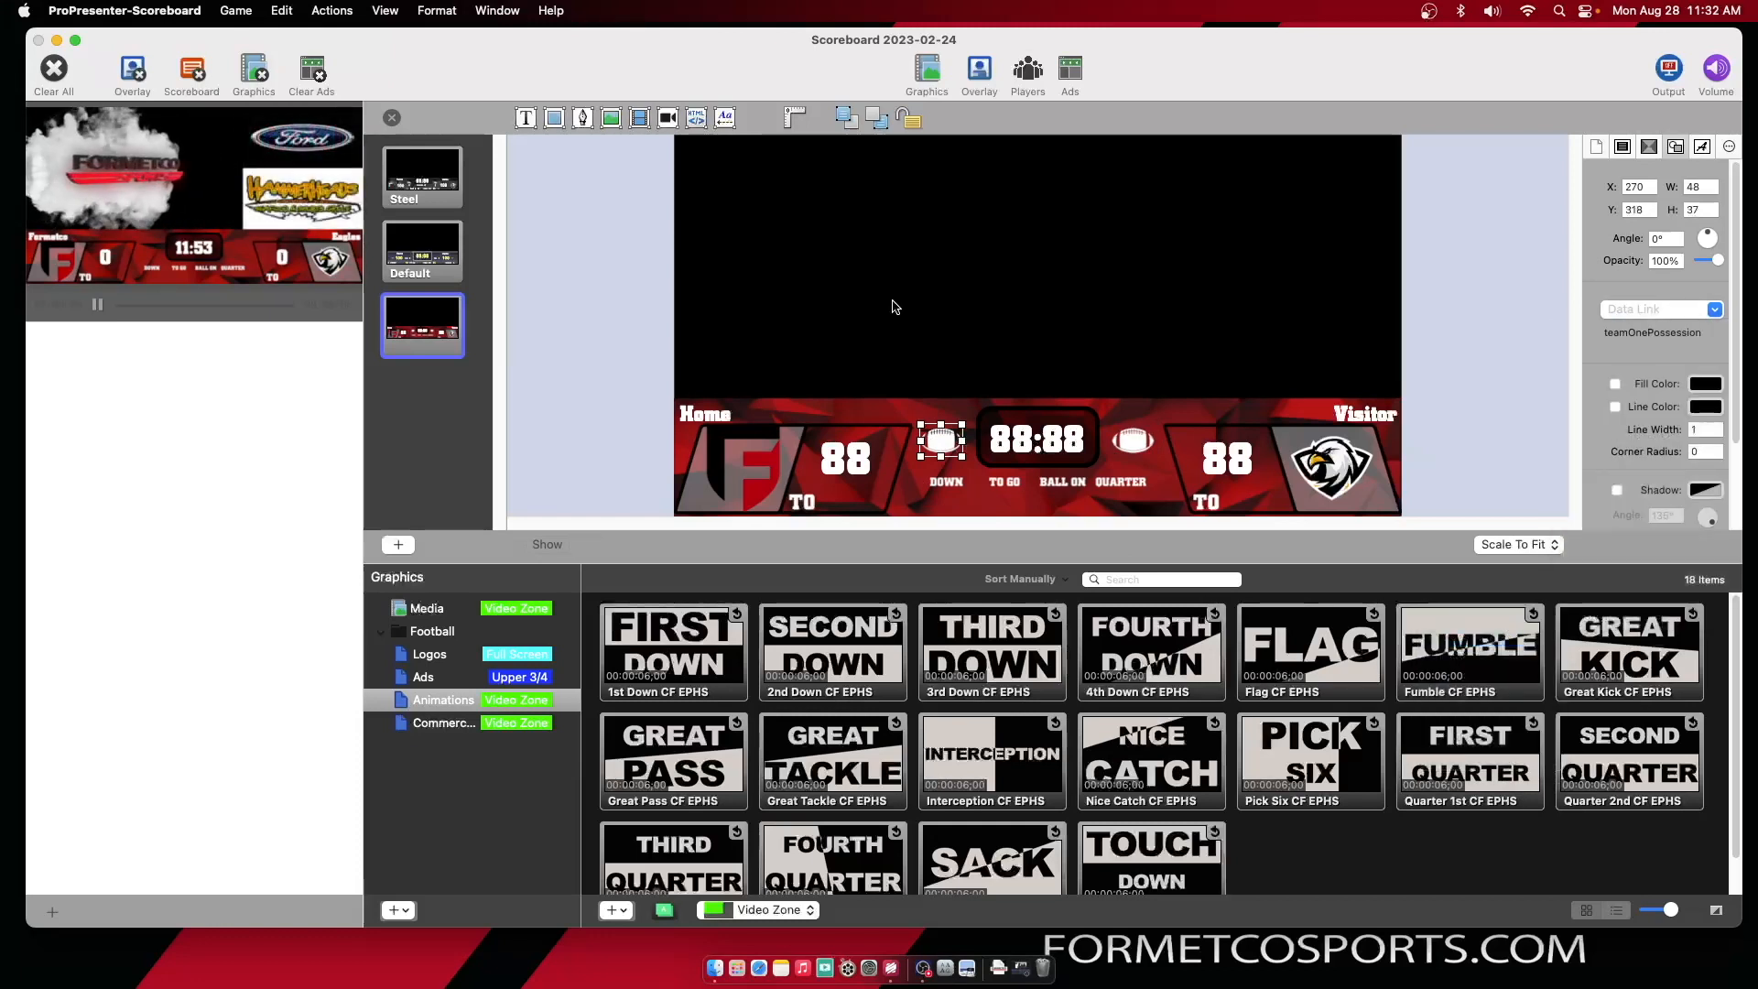
{"action": "left_click", "coordinate": [894, 306]}
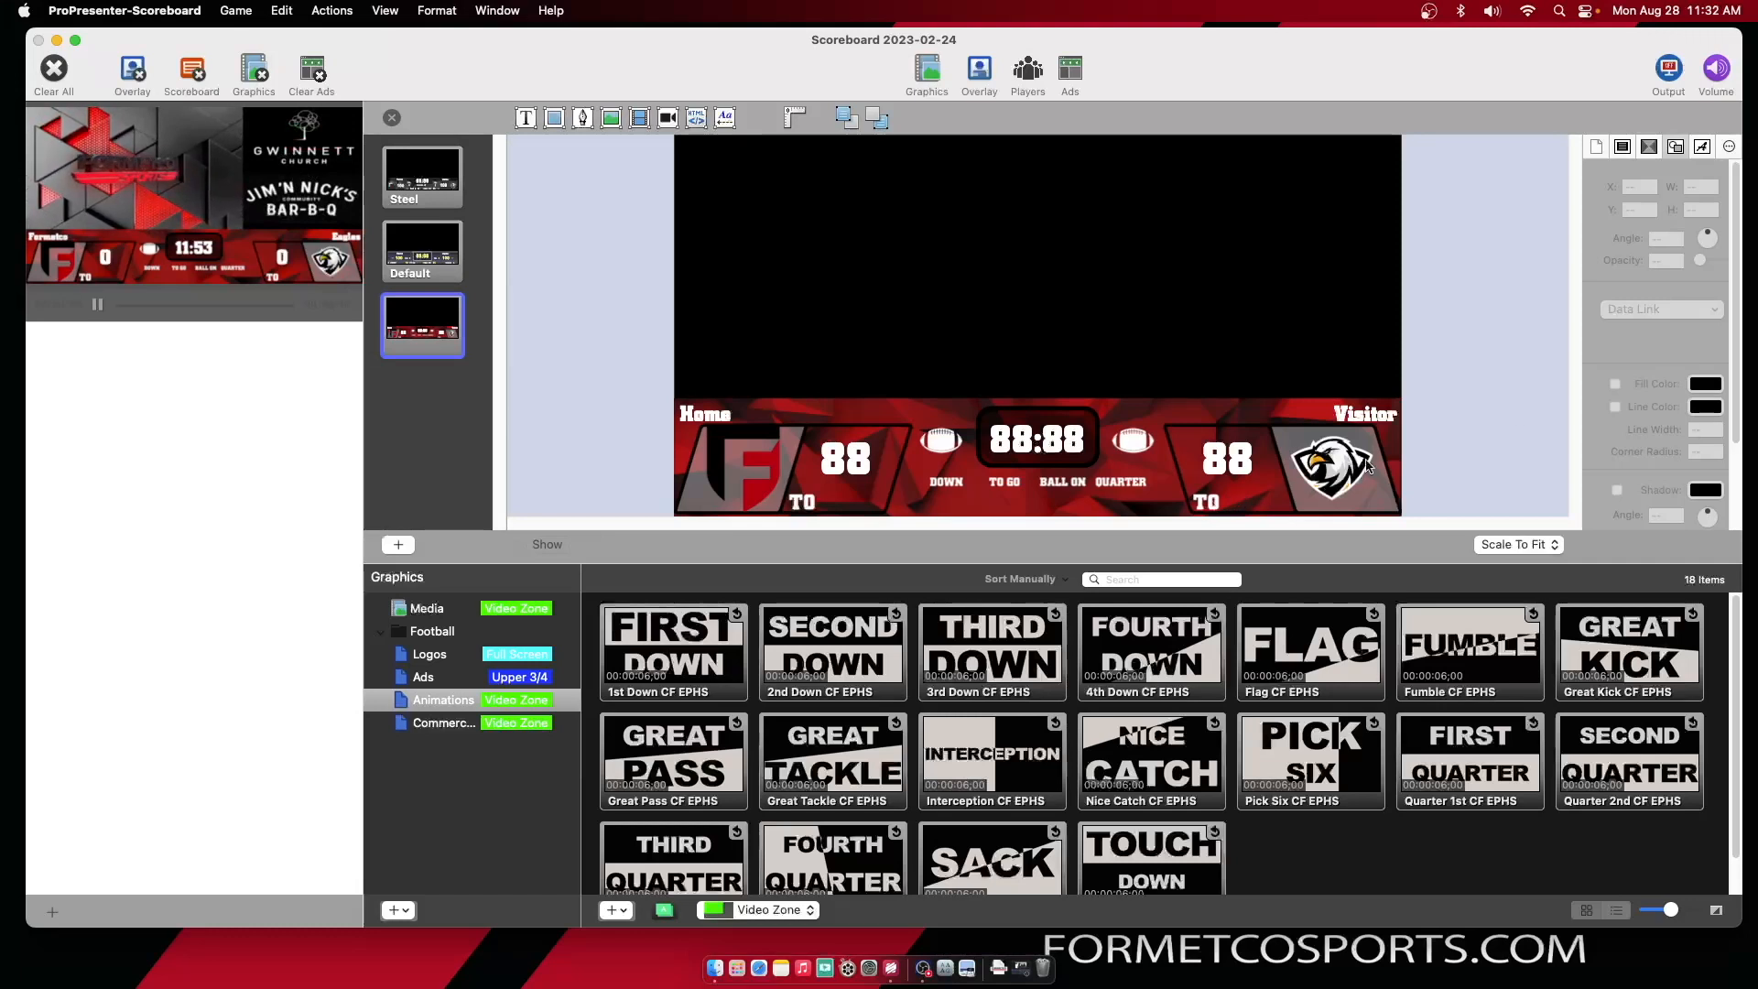
Examine the data link options available for the visitor score element, including the home team's Time Outs and numbered Time Out Images
{"action": "left_click", "coordinate": [1226, 455]}
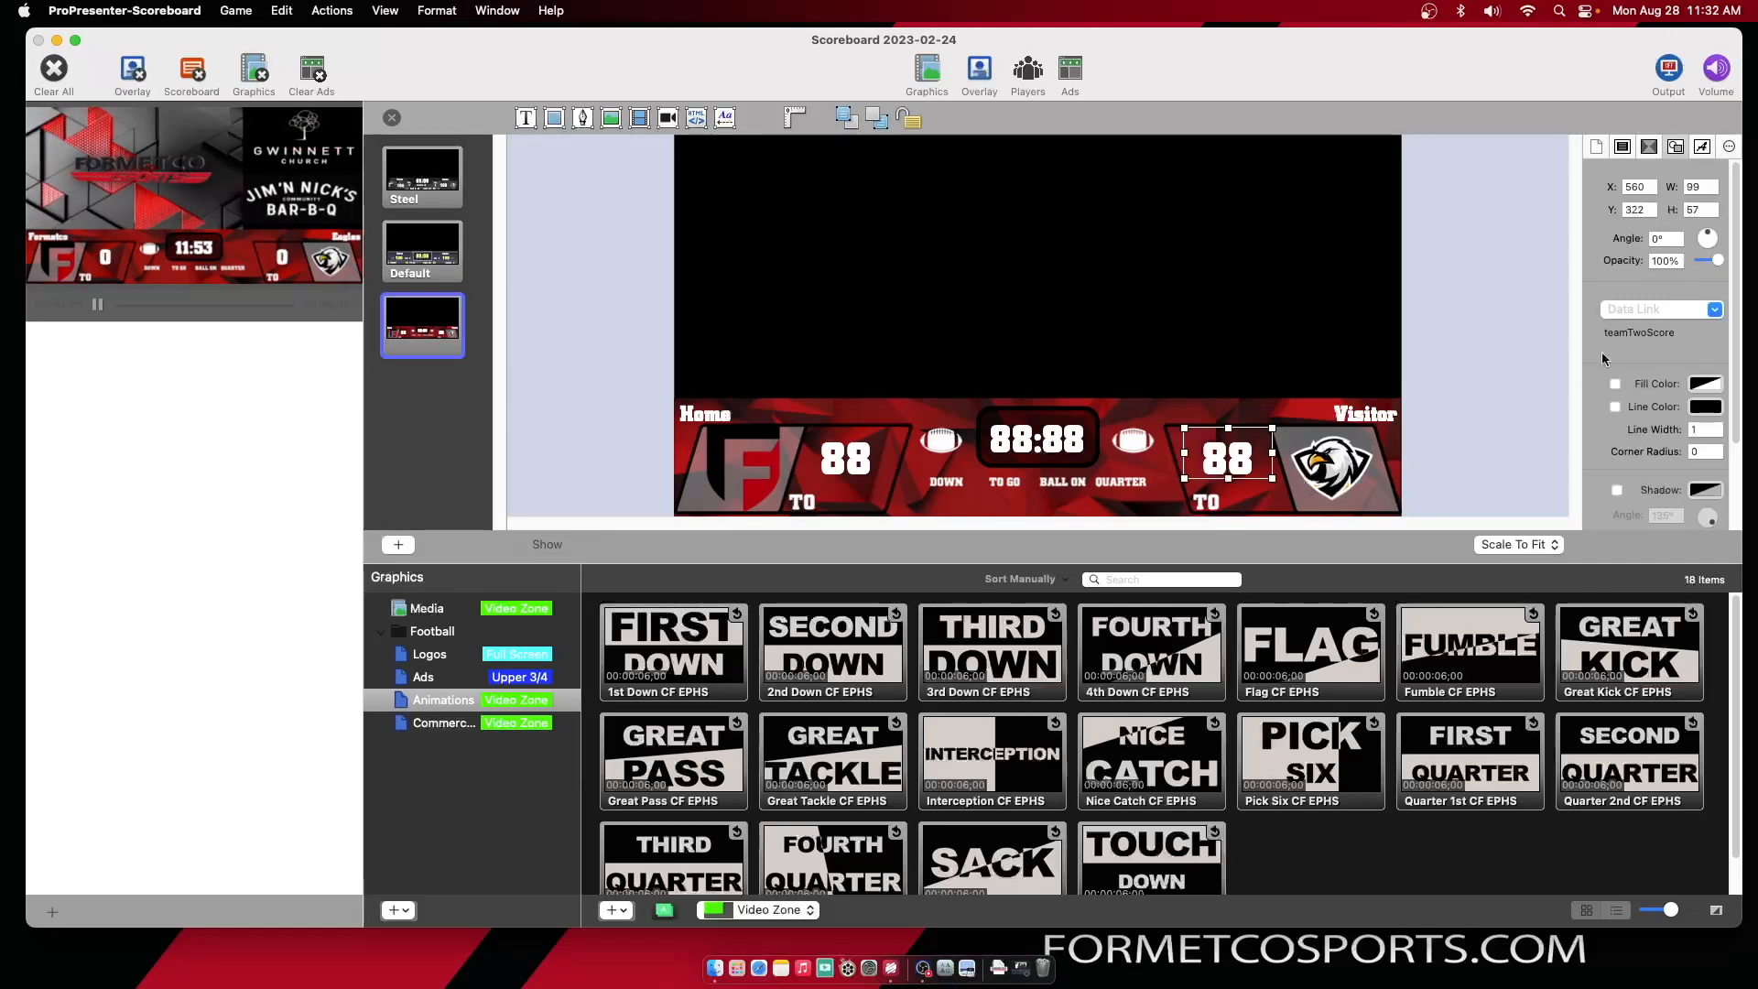
{"action": "left_click", "coordinate": [1695, 307]}
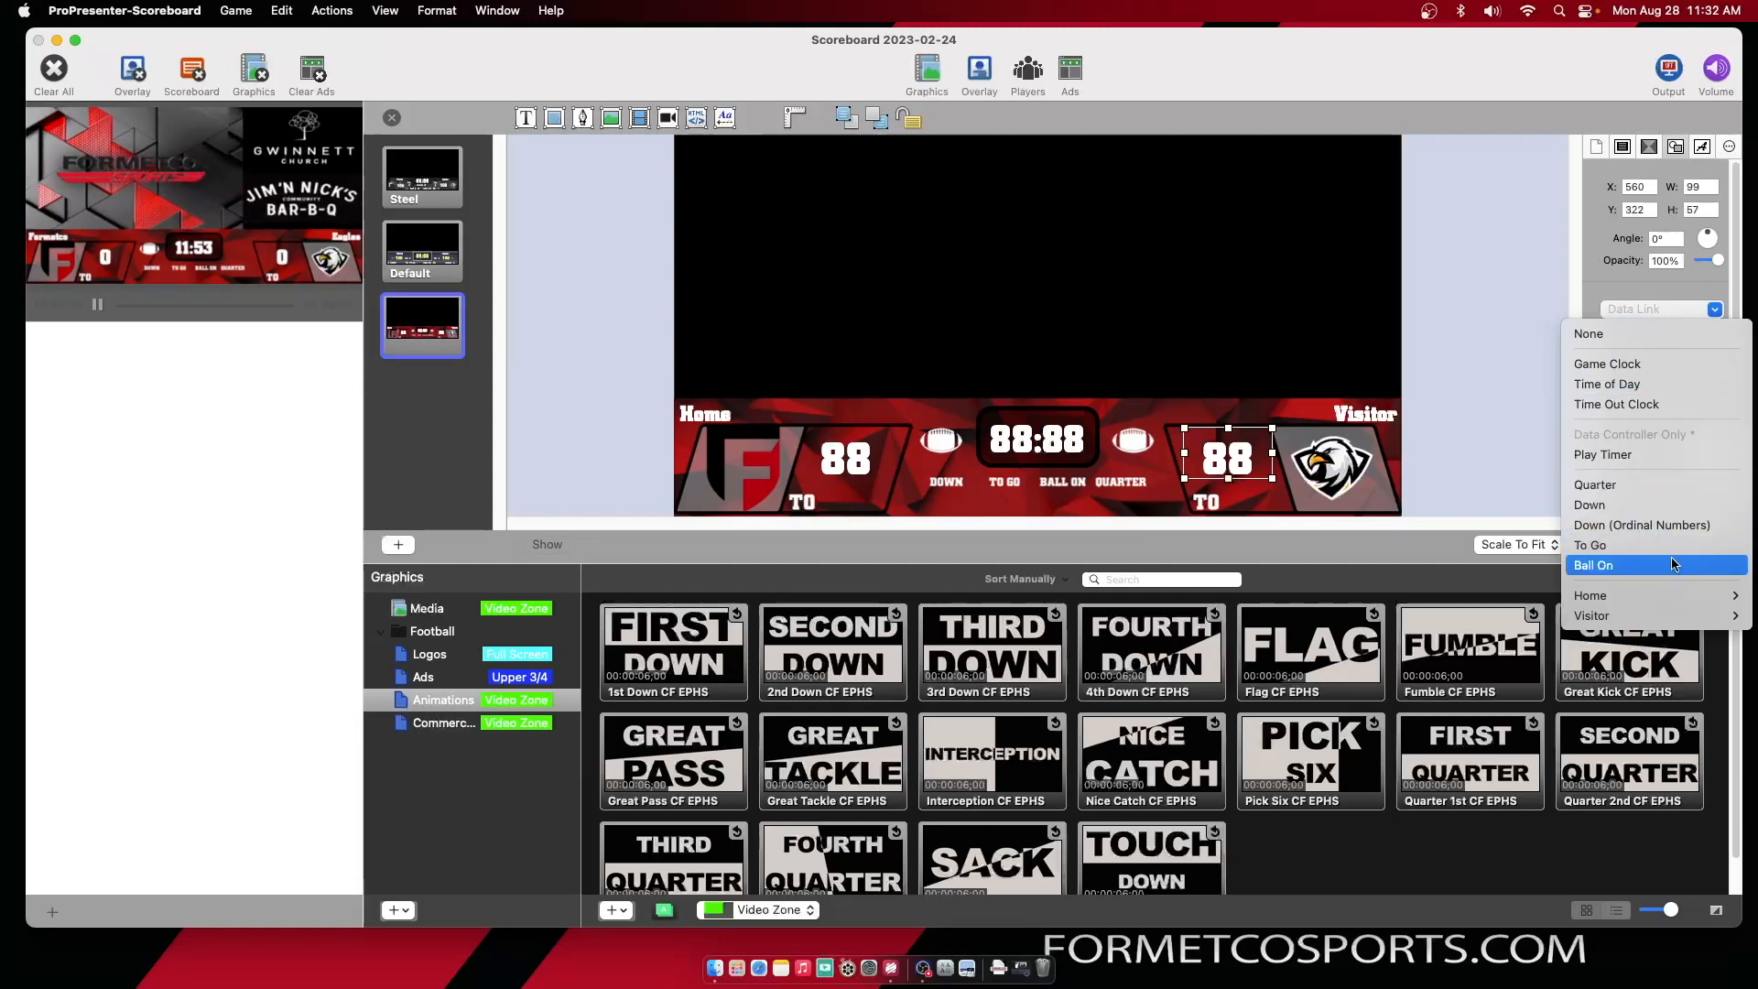
{"action": "mouse_move", "coordinate": [1672, 595]}
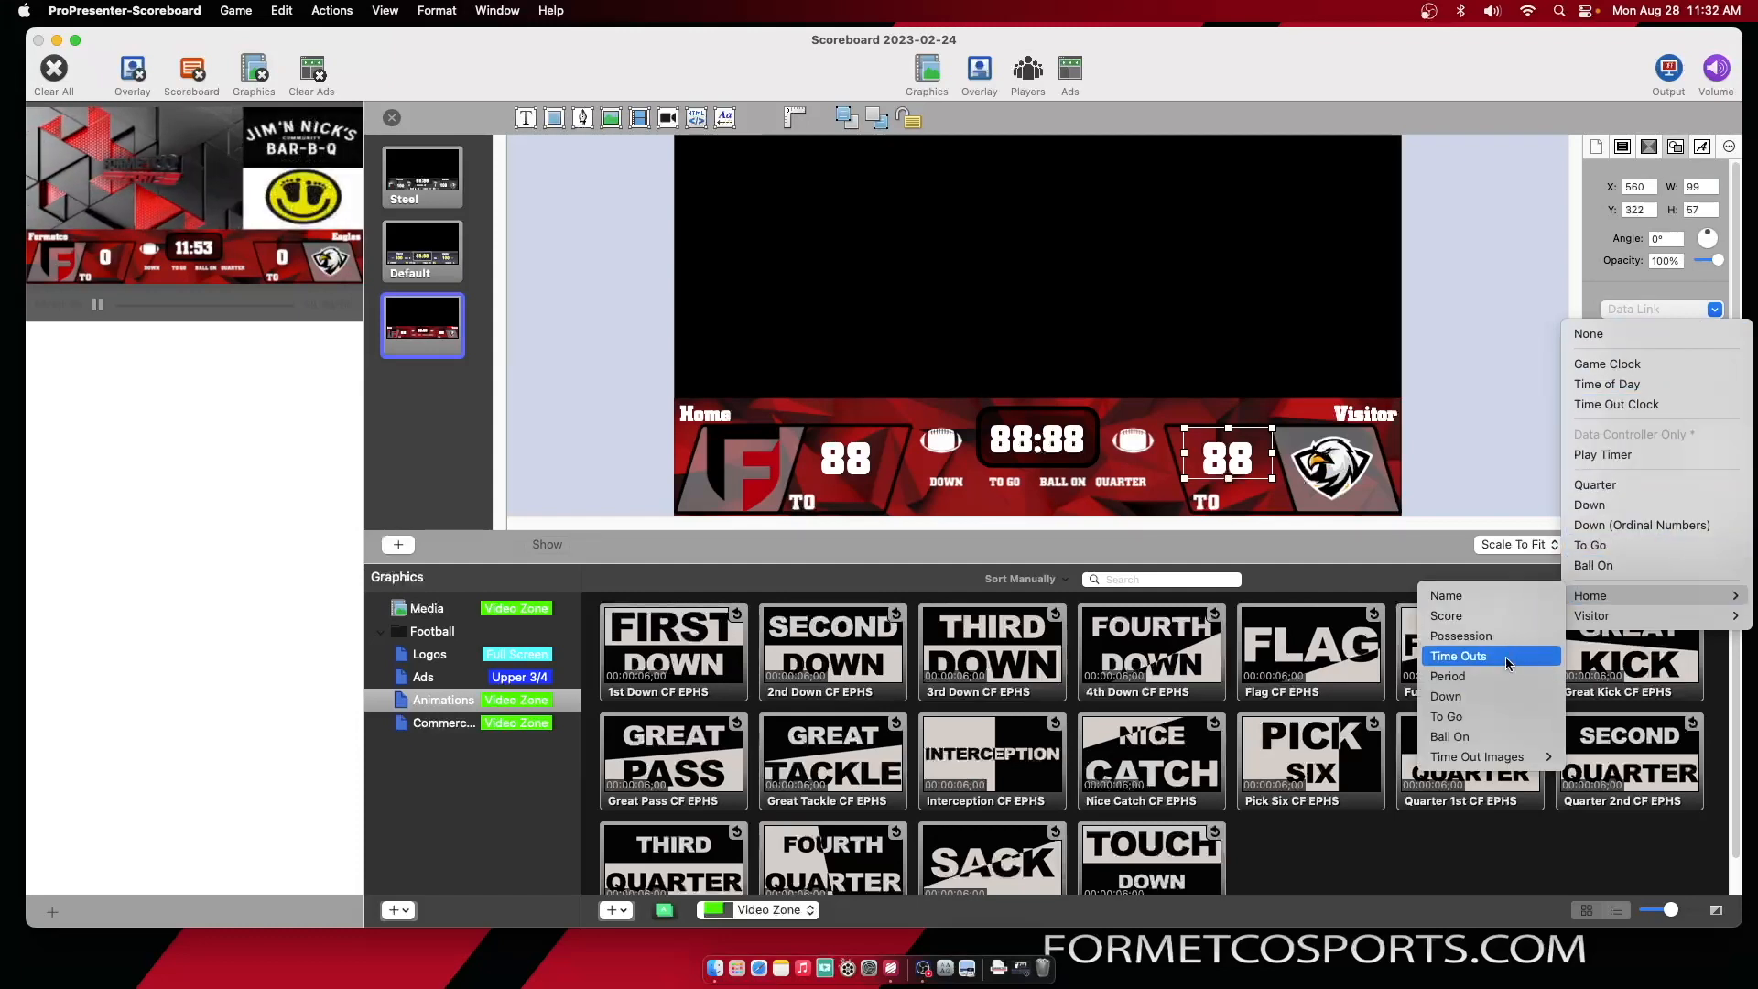
{"action": "mouse_move", "coordinate": [1488, 758]}
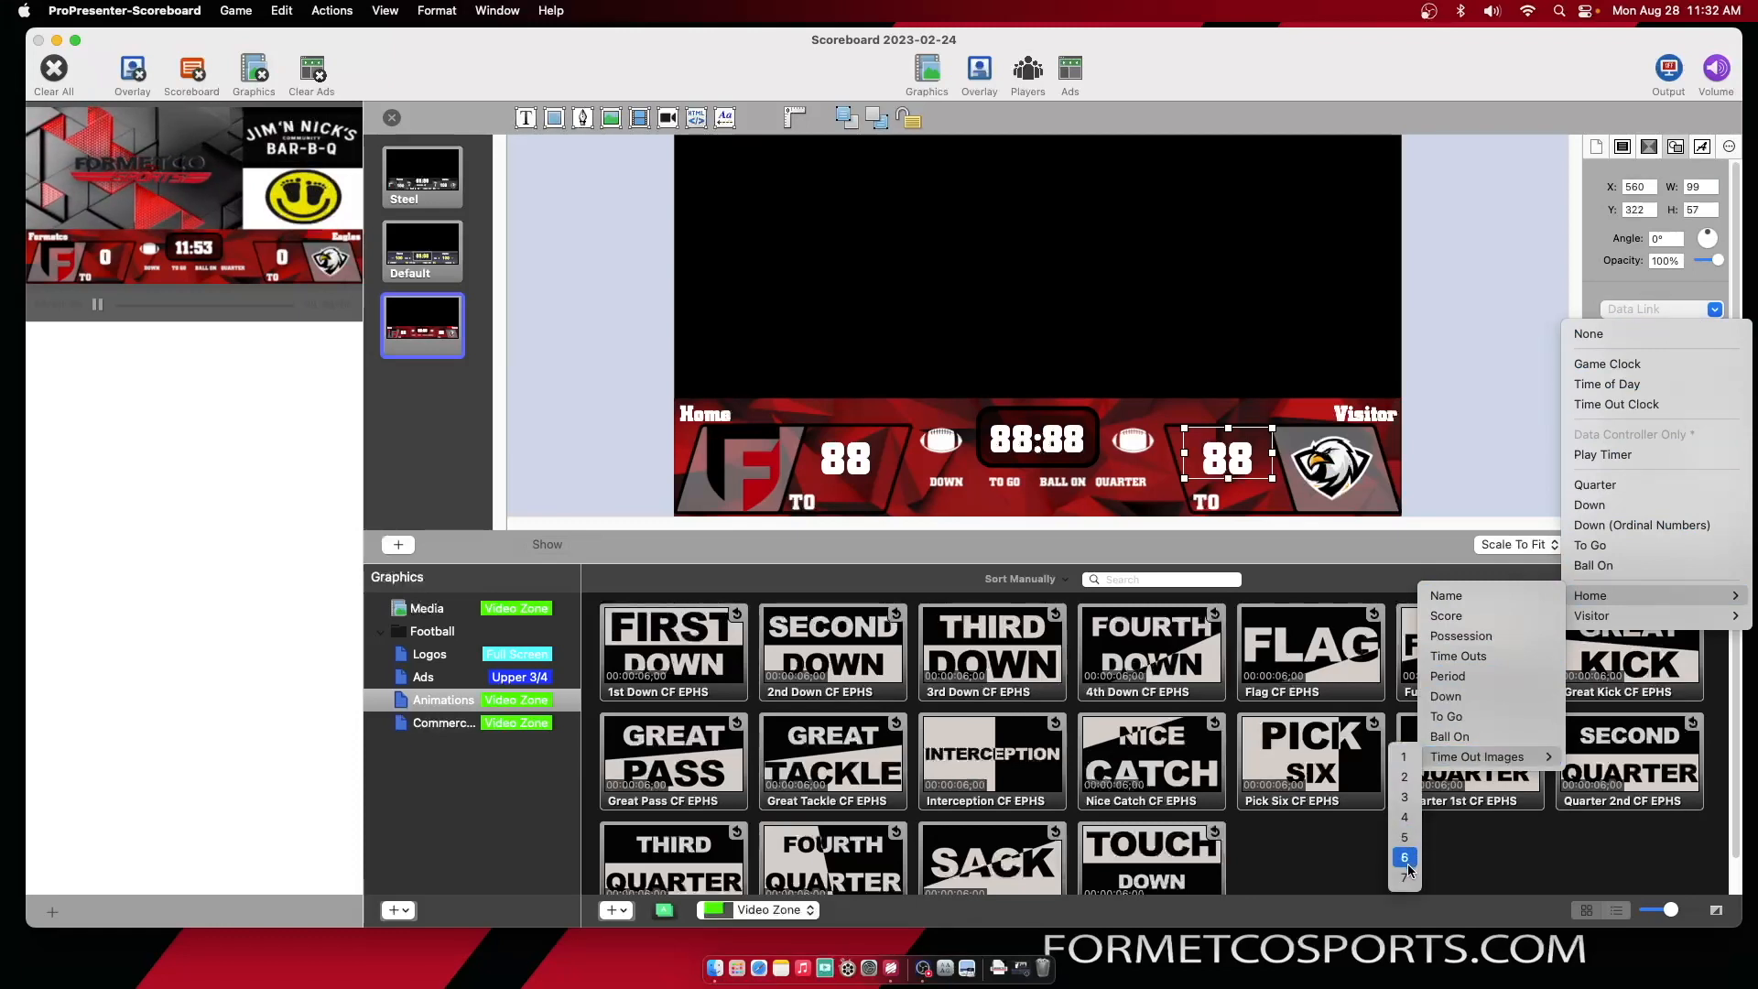
{"action": "left_click", "coordinate": [1467, 449]}
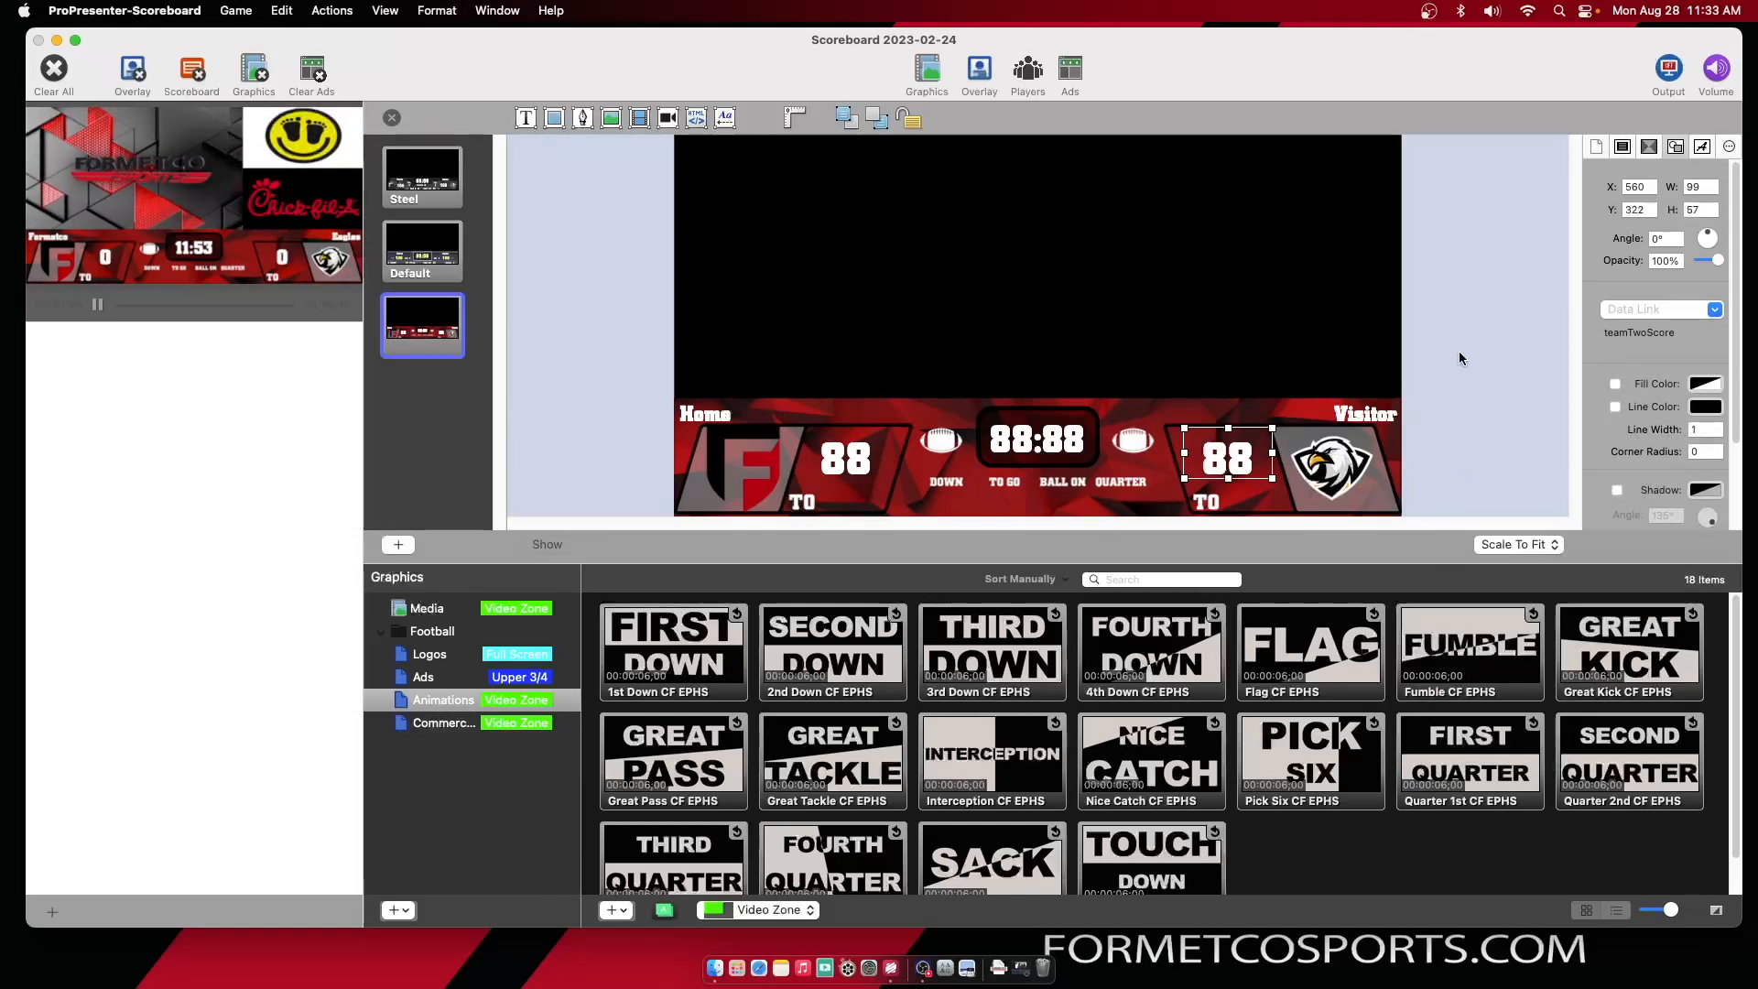
Label the new scoreboard slide Red and close the layout editor
{"action": "left_click", "coordinate": [1624, 149]}
{"action": "left_click", "coordinate": [1640, 232]}
{"action": "type", "text": "Red"}
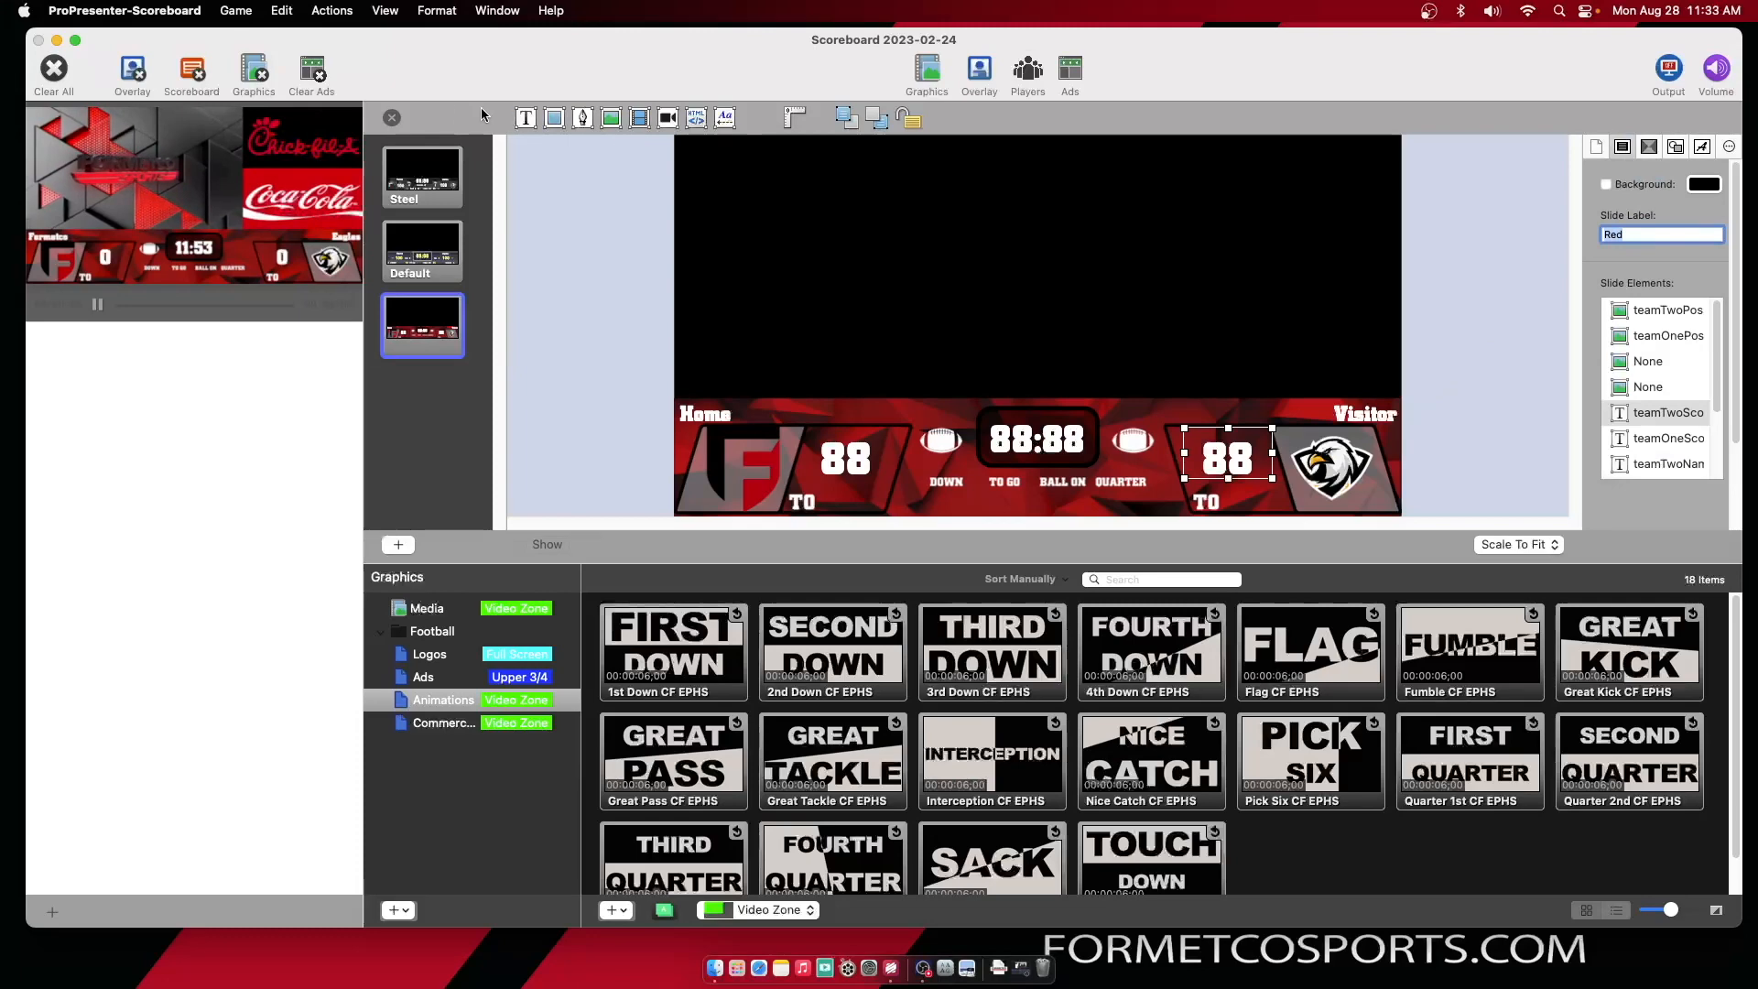
{"action": "left_click", "coordinate": [393, 119]}
{"action": "left_click", "coordinate": [394, 120]}
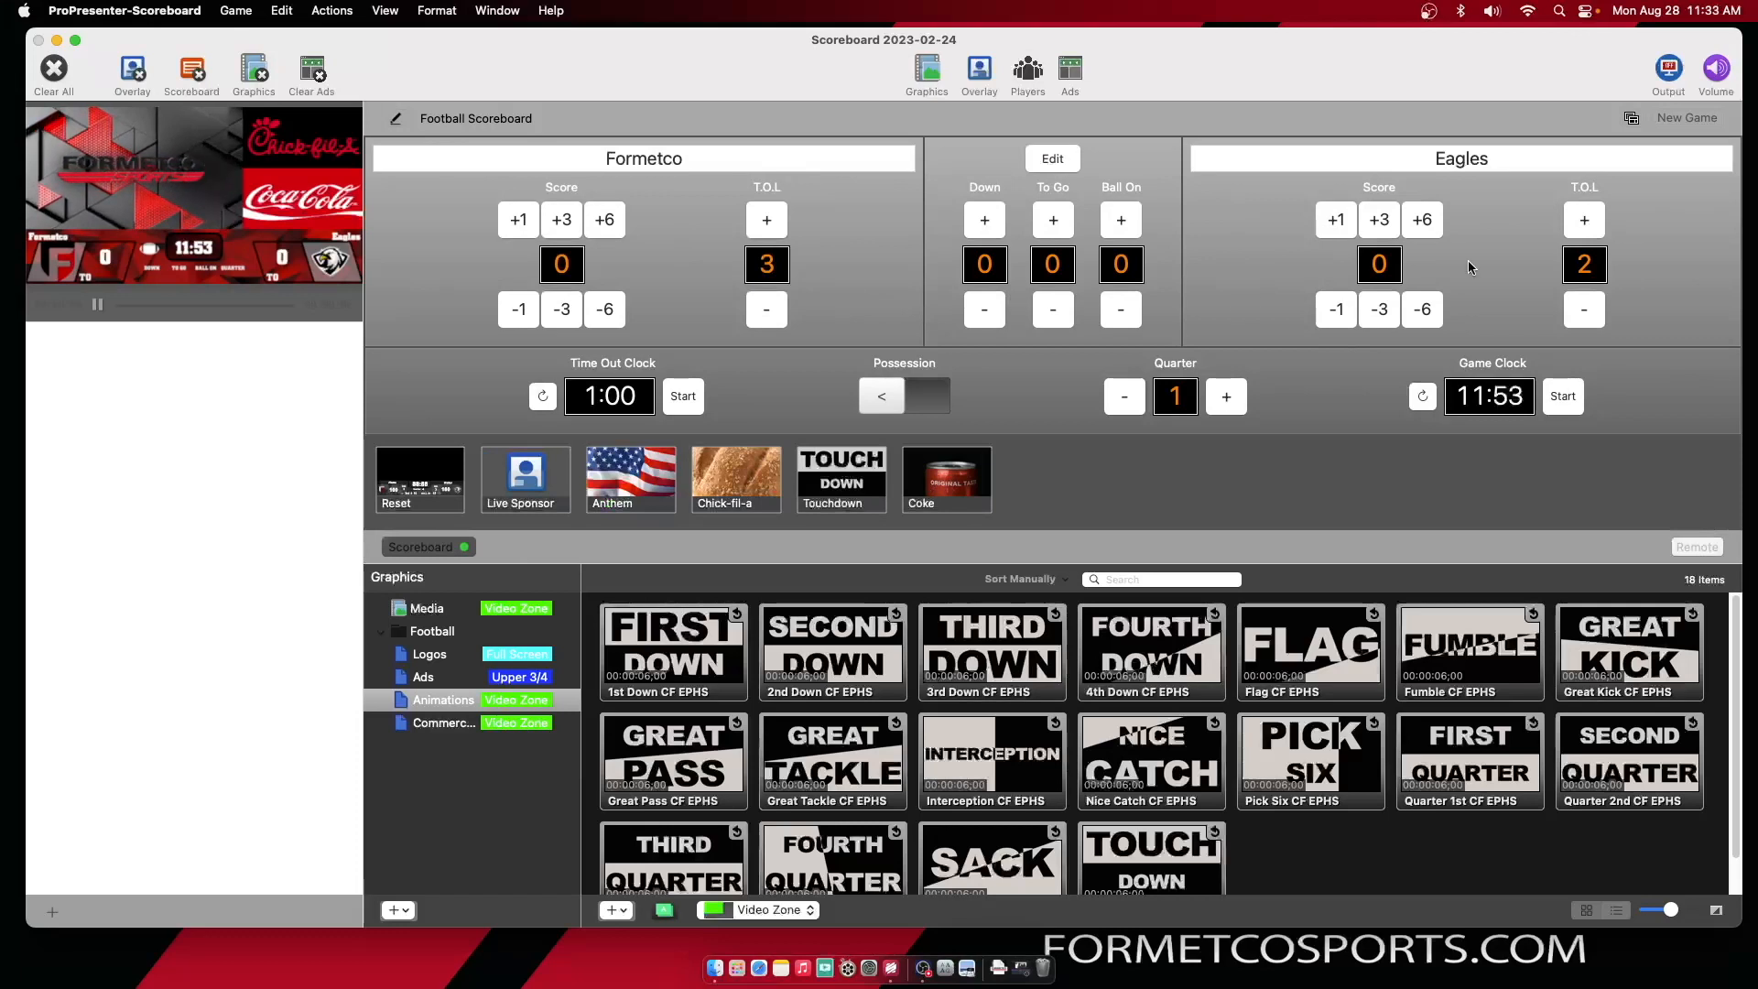
Switch the live scoreboard layout to Steel and back to Red
{"action": "left_click", "coordinate": [1632, 119]}
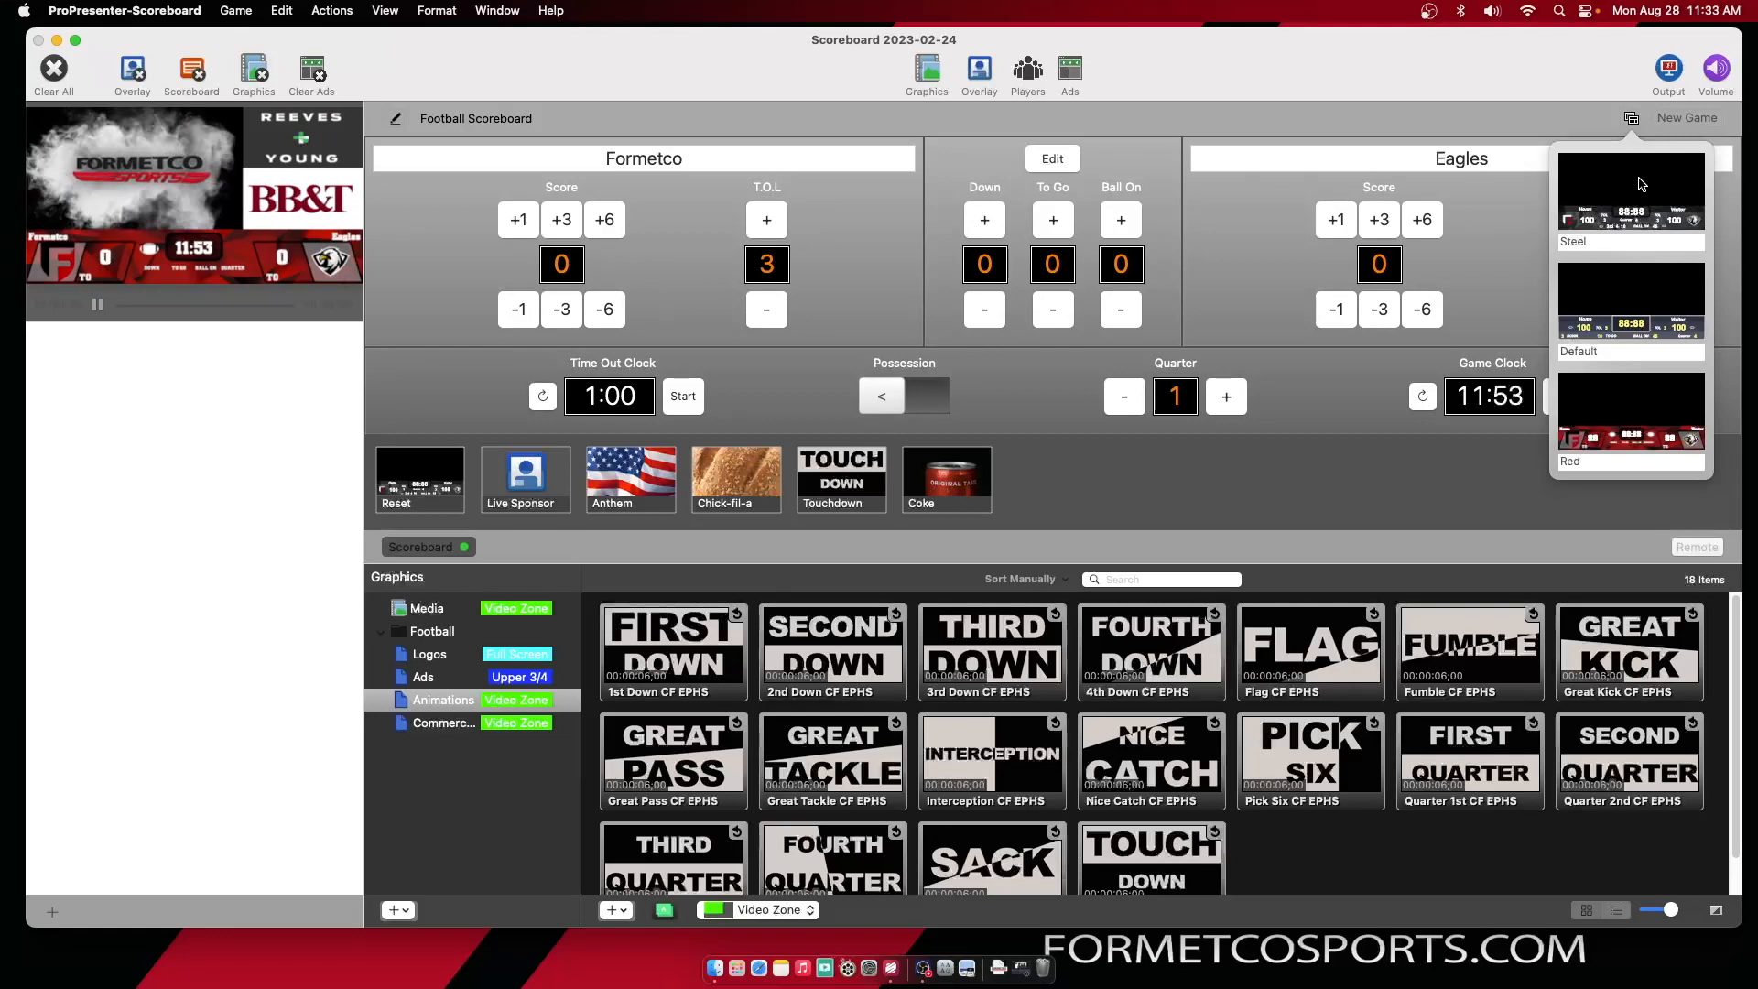
{"action": "left_click", "coordinate": [1641, 184]}
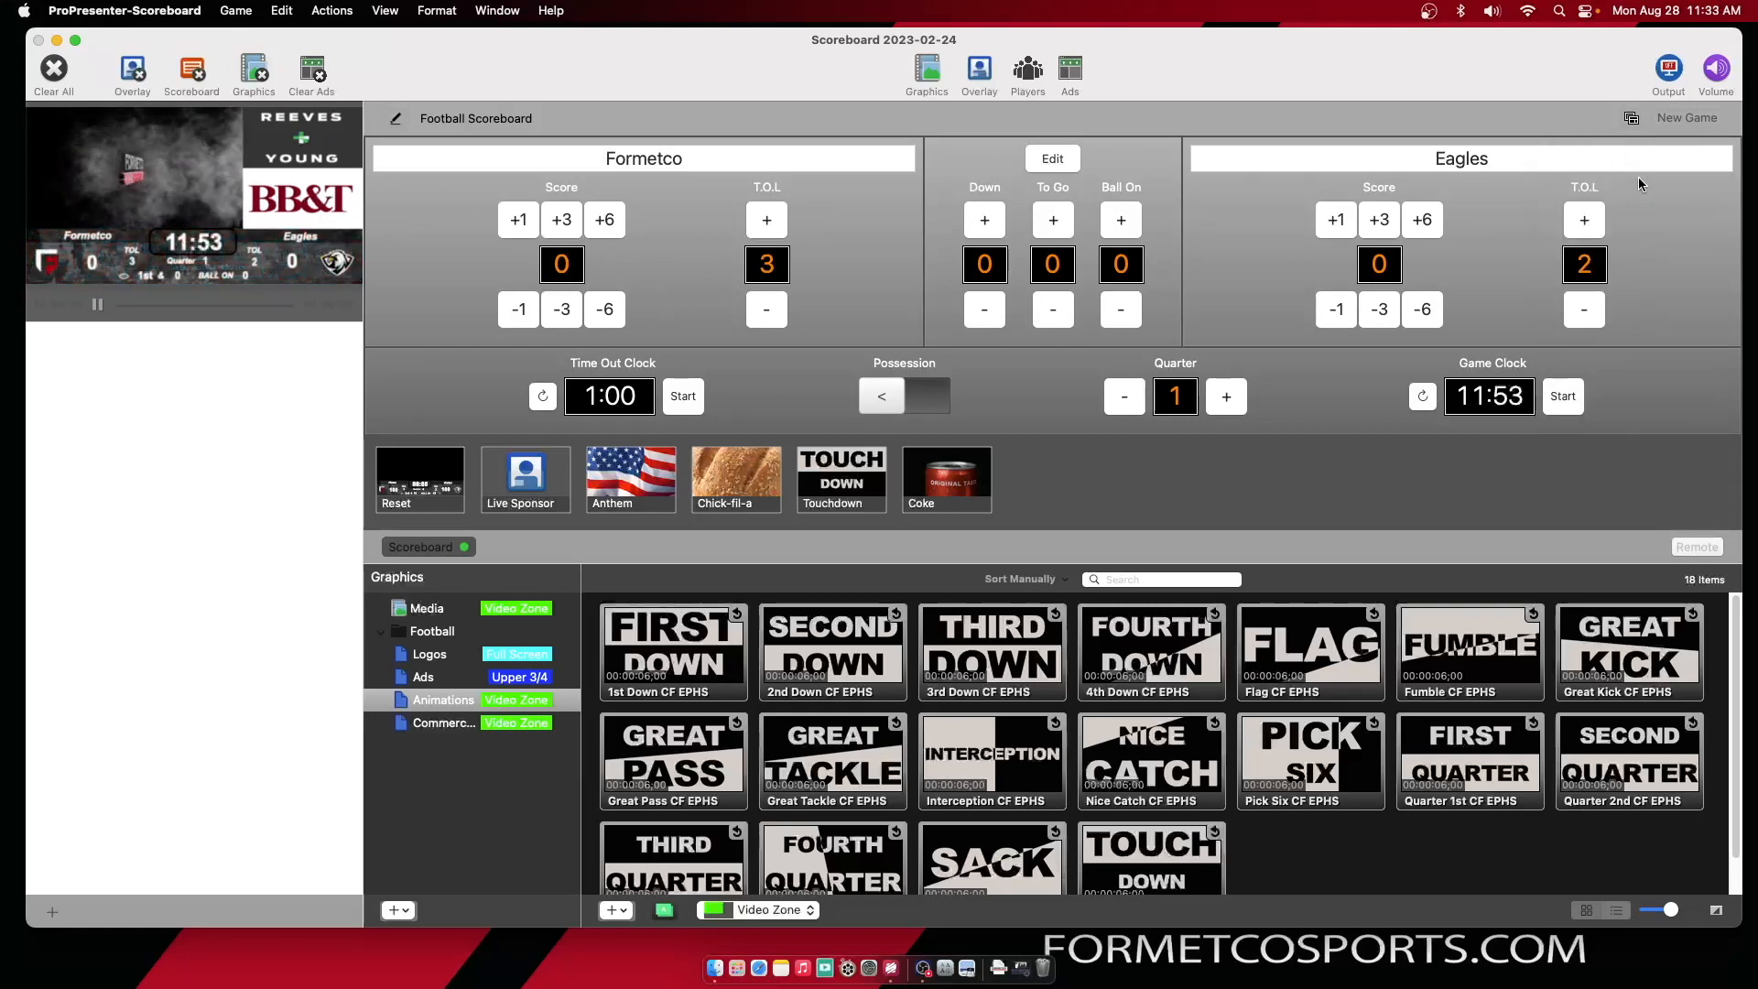
{"action": "left_click", "coordinate": [1631, 119]}
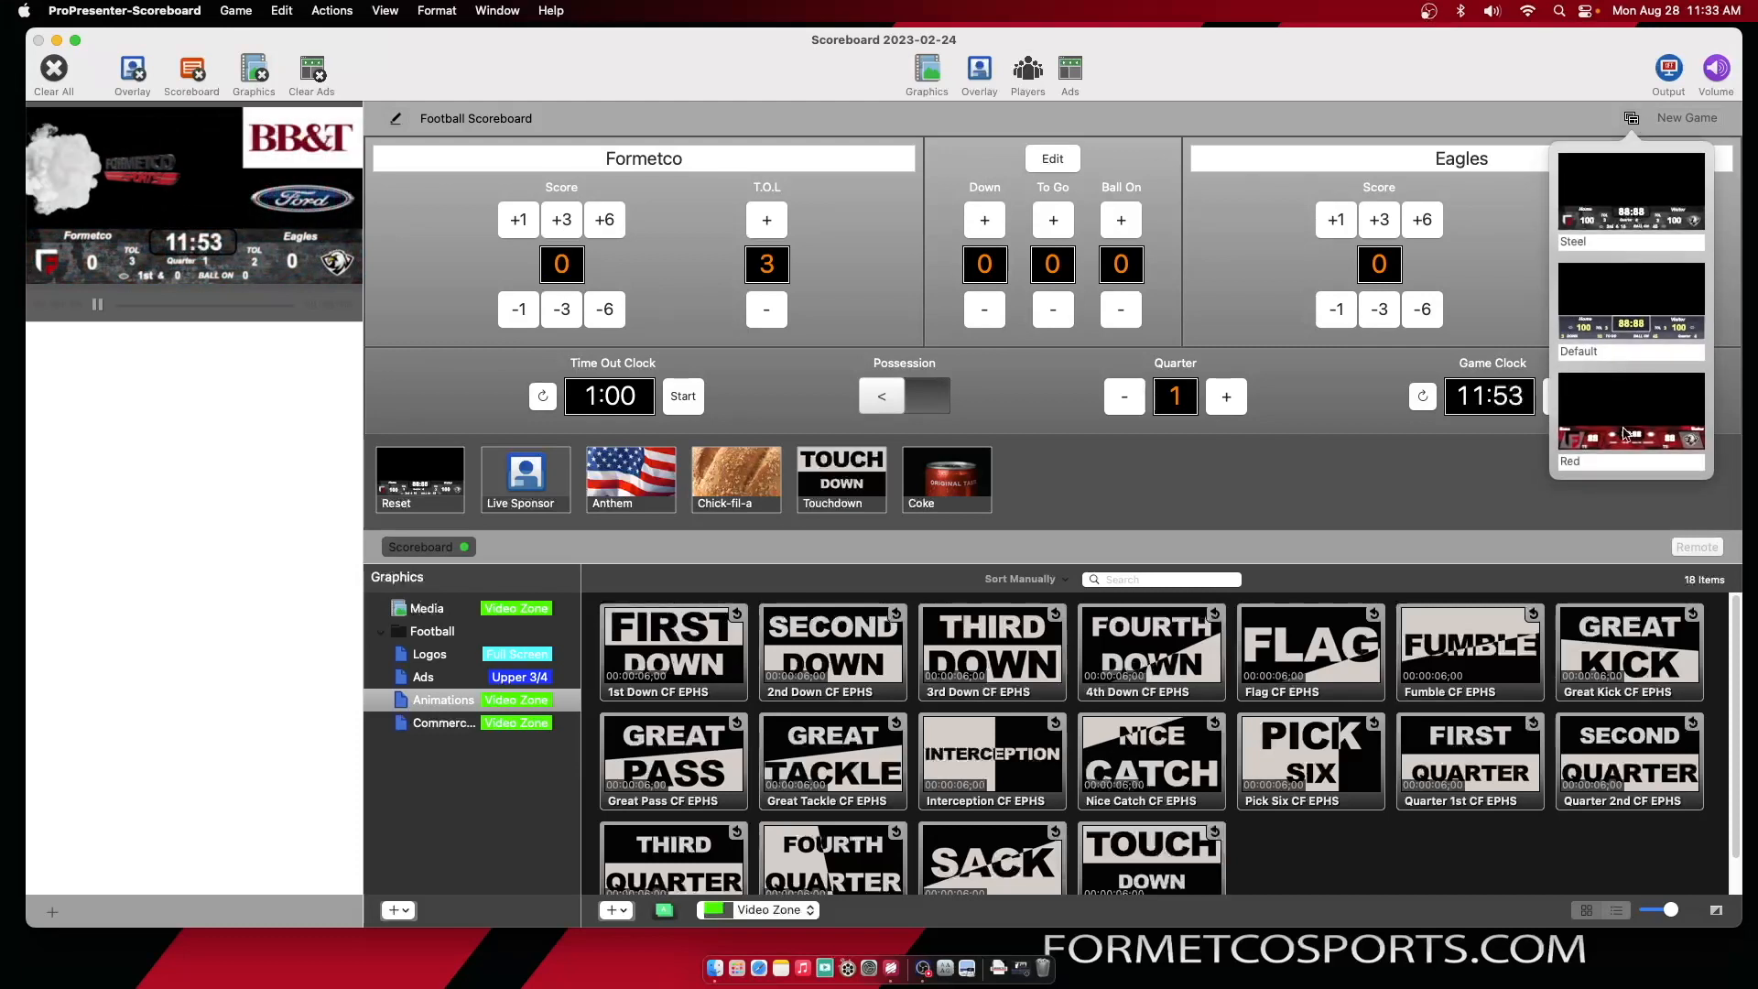
{"action": "left_click", "coordinate": [1629, 426]}
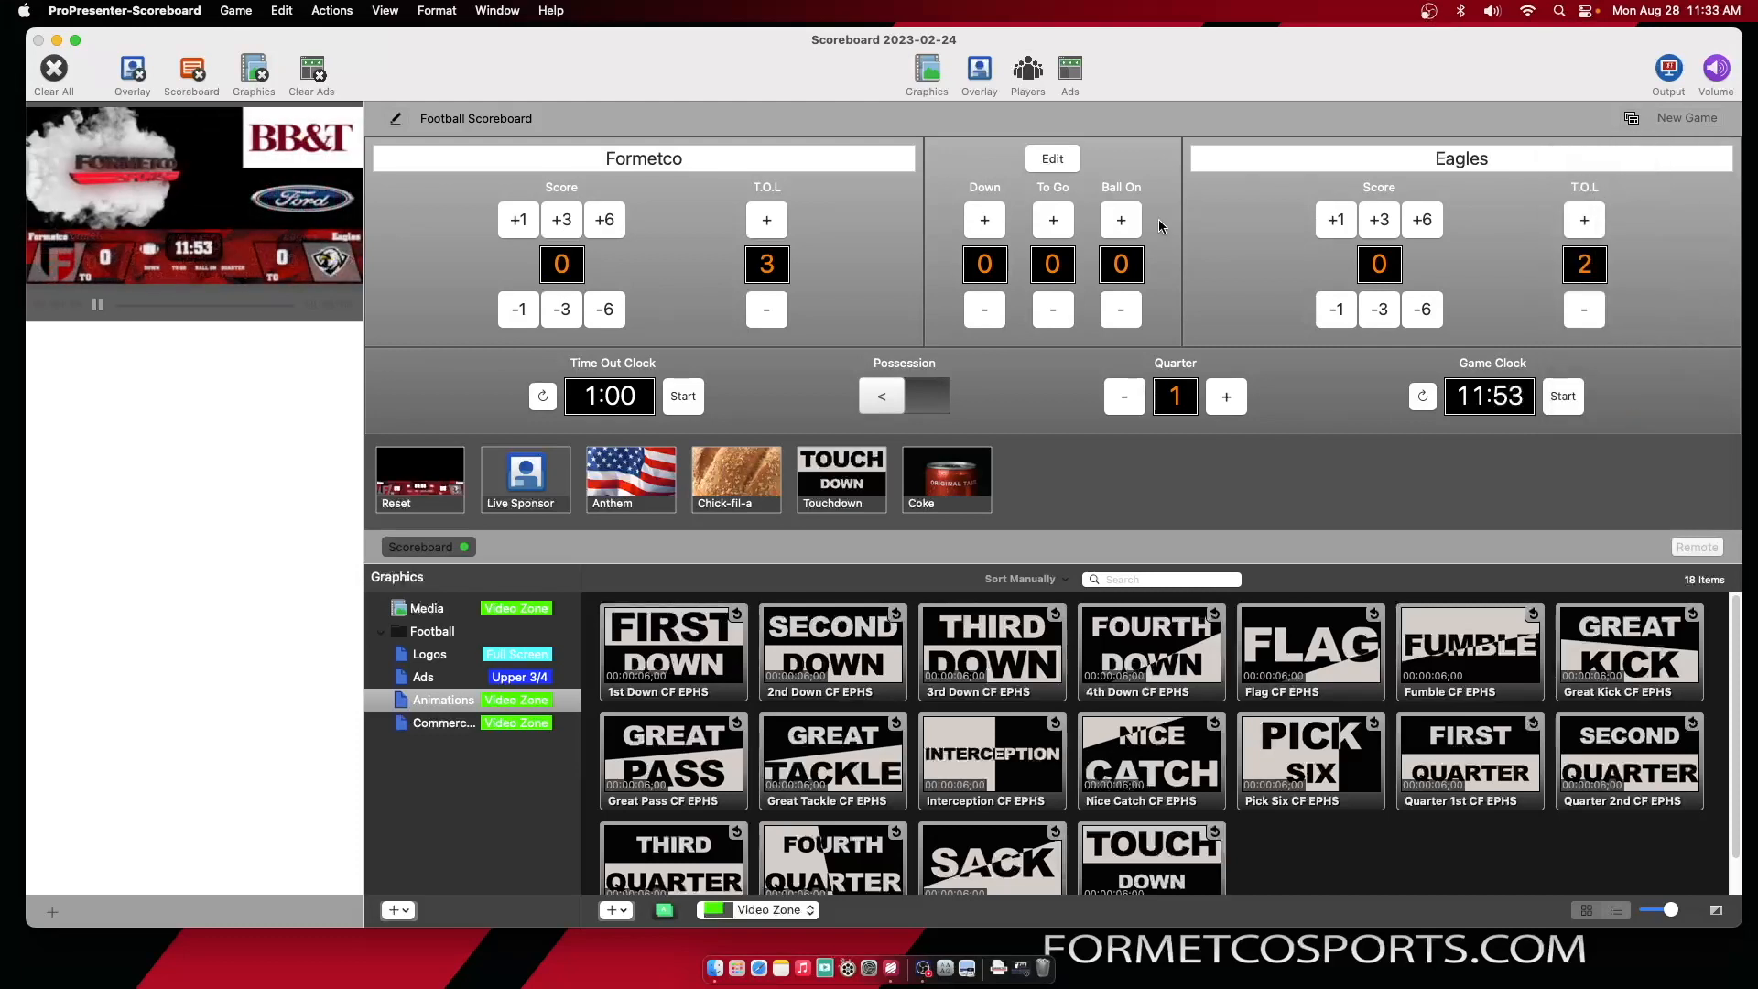